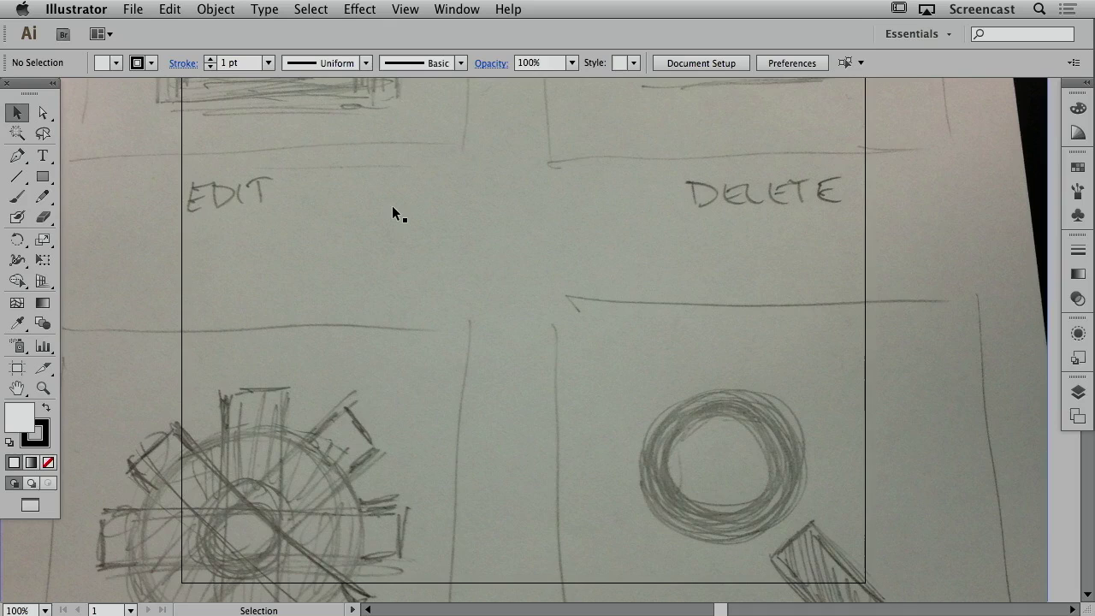
Resize Artboard 1 to fit the whole sketch photo, 1224 × 1632 px.
key(super+minus)
key(super+minus)
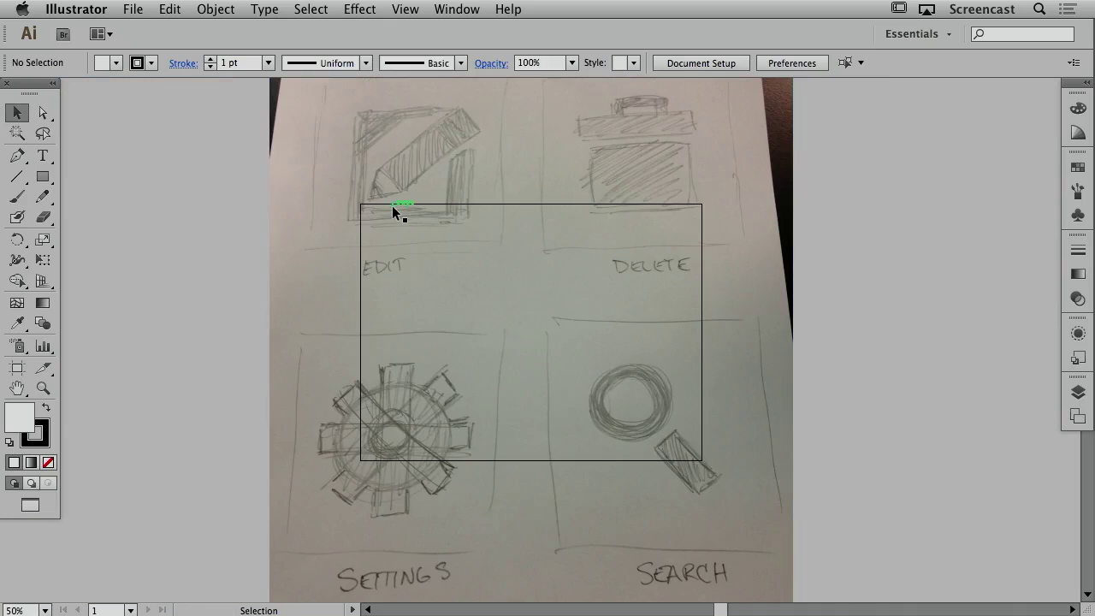
drag(448, 252, 465, 239)
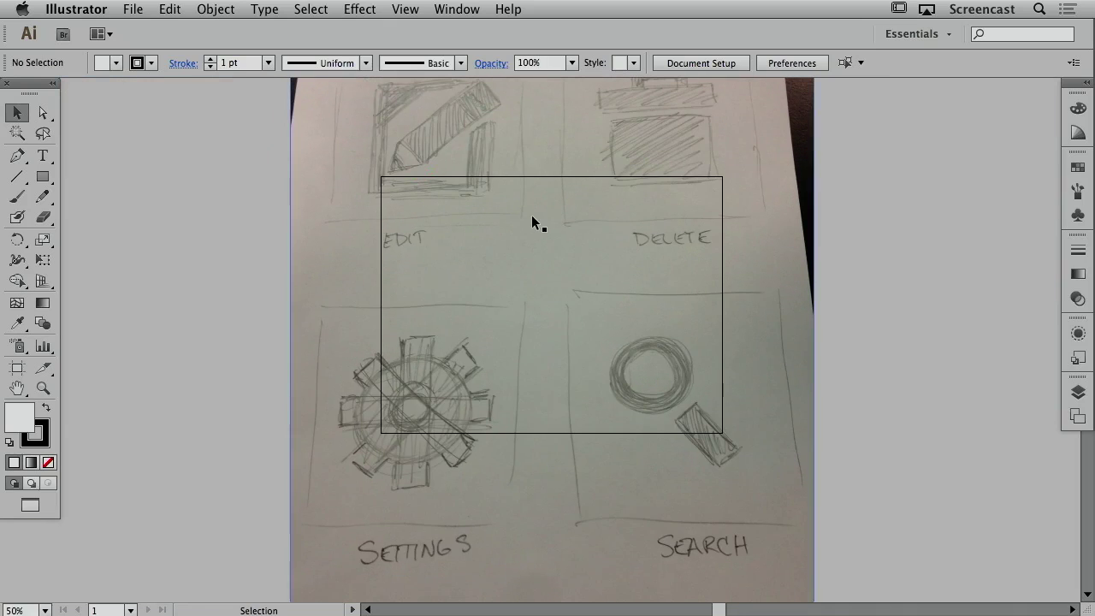
key(shift+o)
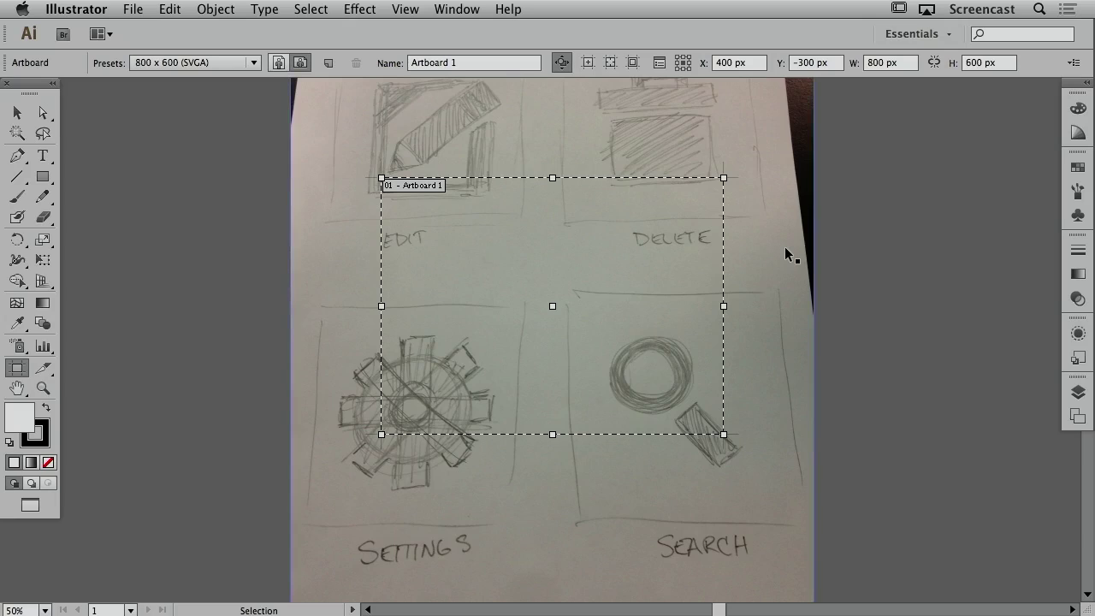
key(super+minus)
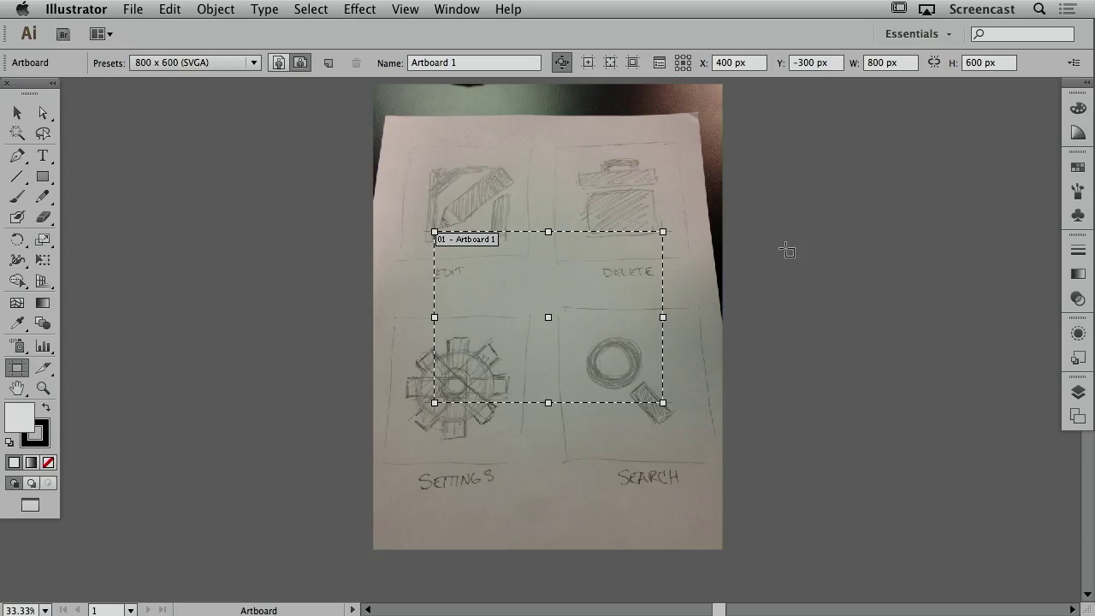
click(541, 211)
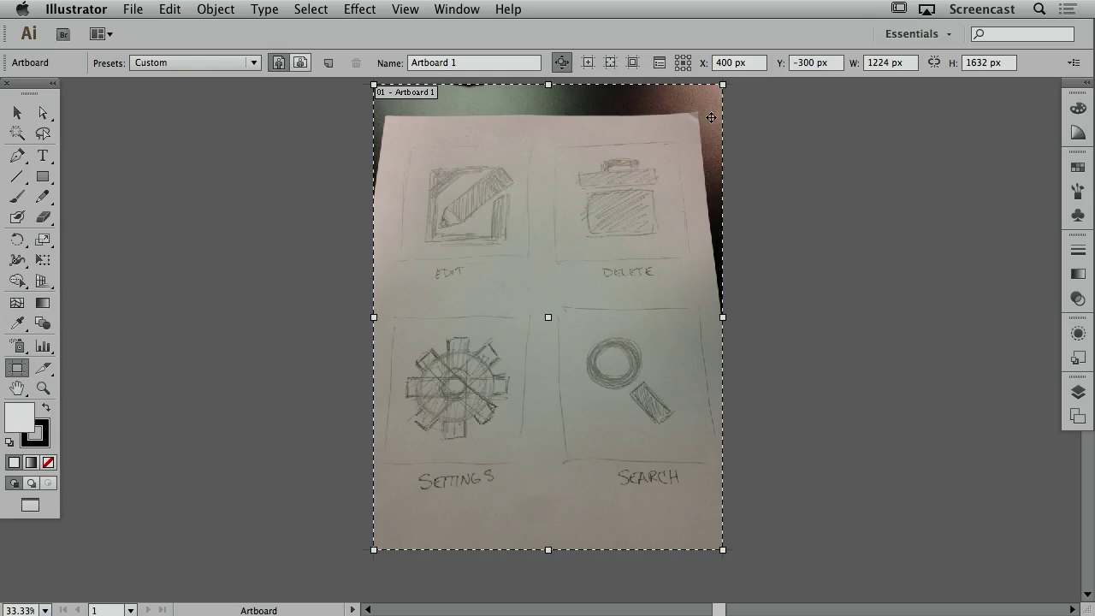
key(v)
key(super+space)
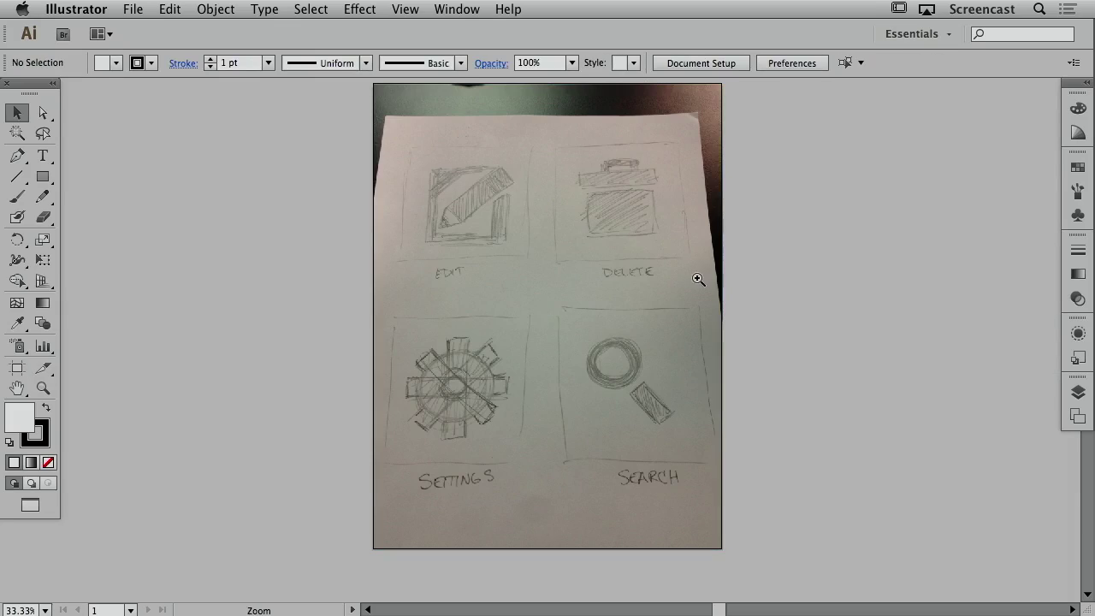
Float the Layers panel on its own beside the artboard and make it taller.
click(1071, 395)
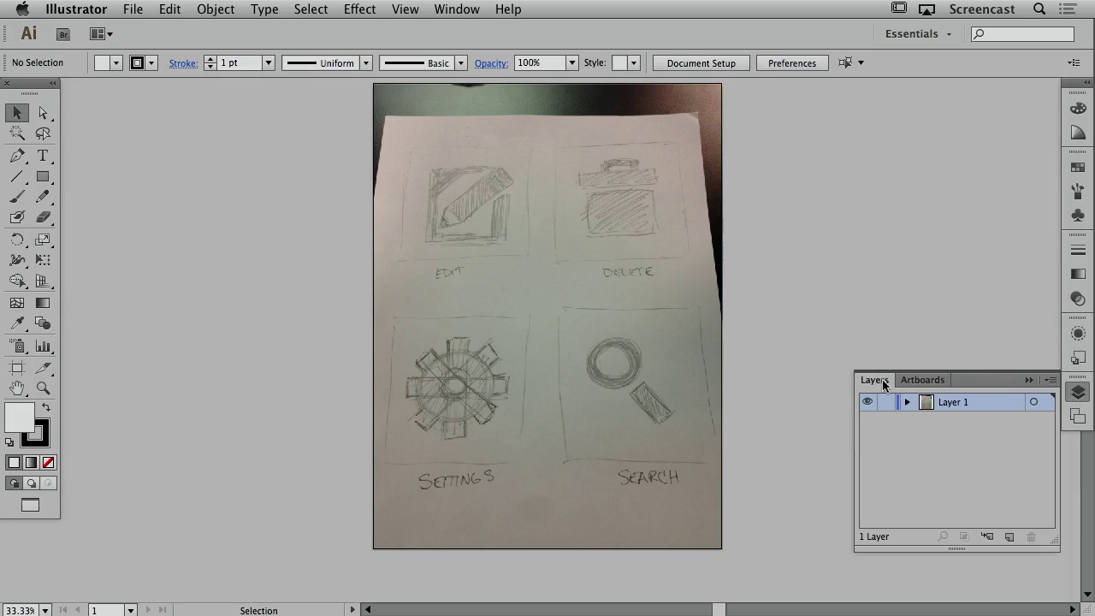
drag(882, 379, 867, 107)
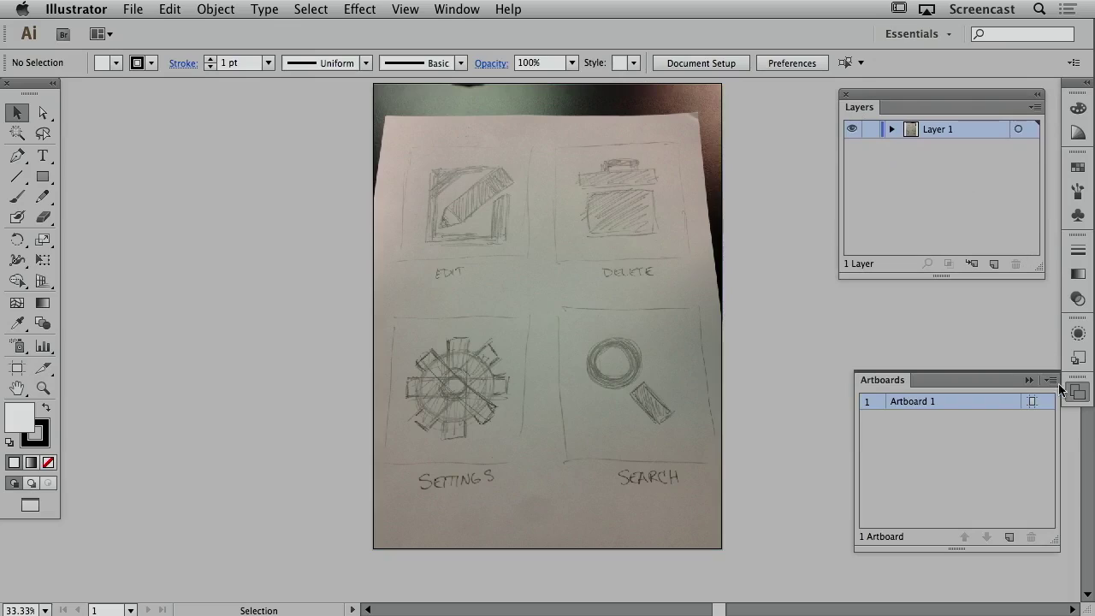
click(1029, 379)
drag(1039, 273, 1044, 360)
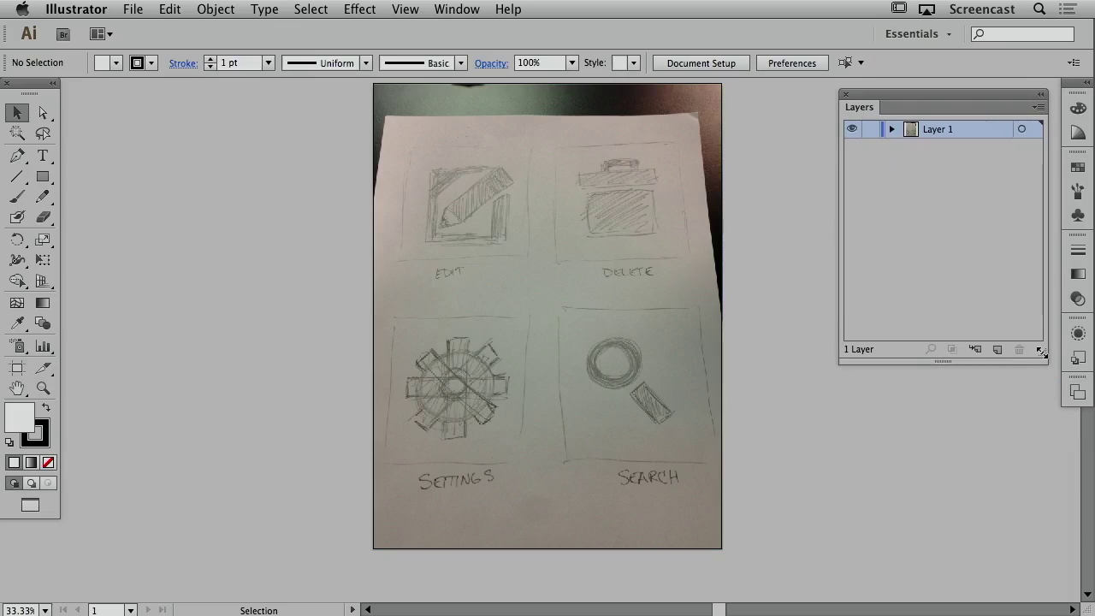
Turn Layer 1 into a template layer and add a new layer named icons above it.
click(1037, 107)
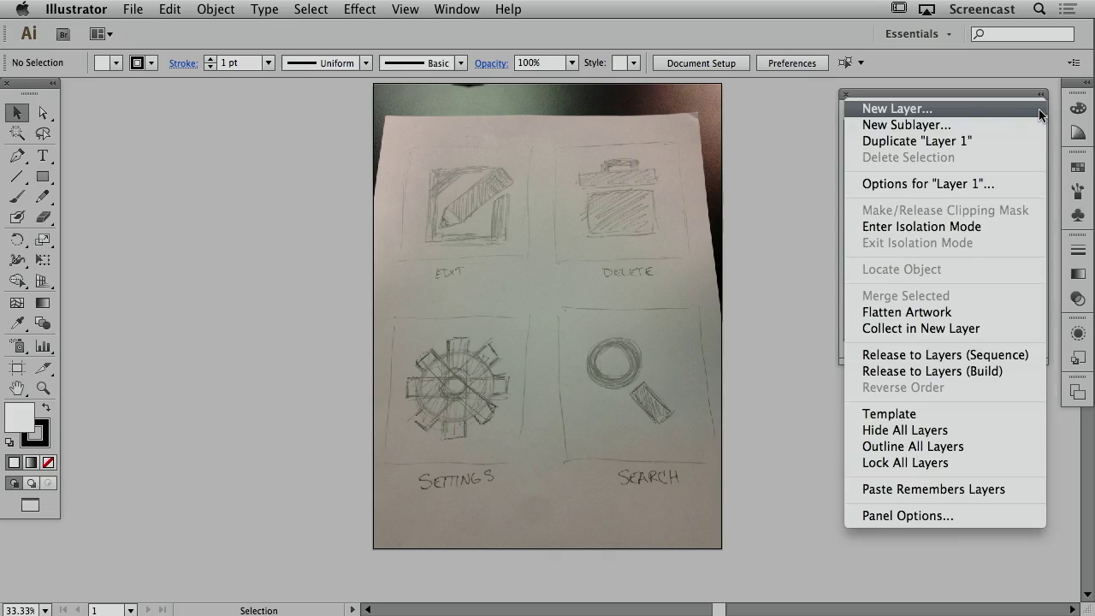
click(949, 414)
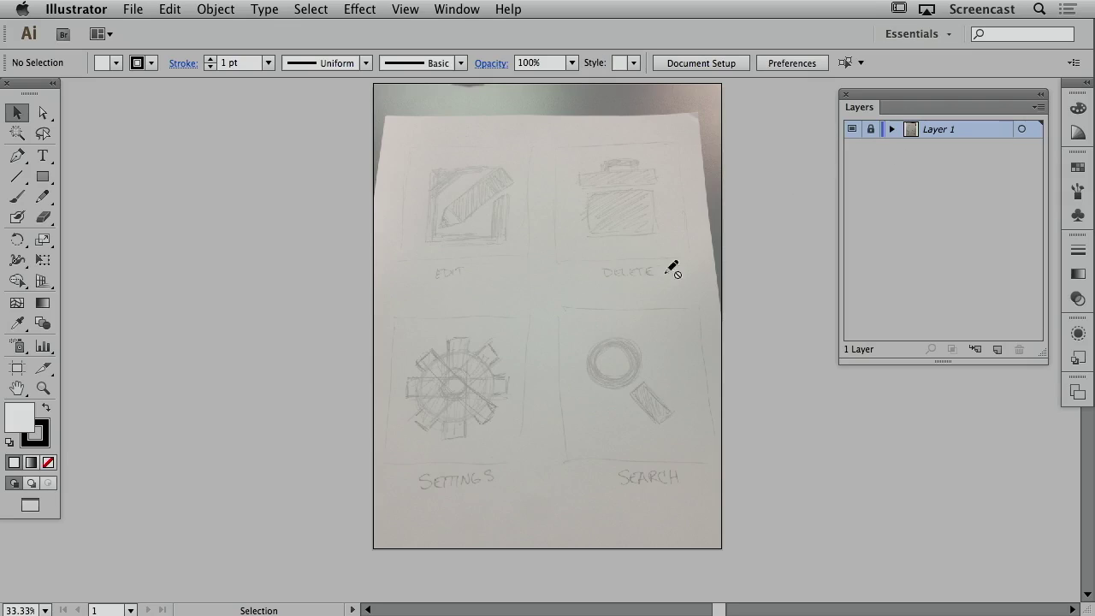
click(999, 352)
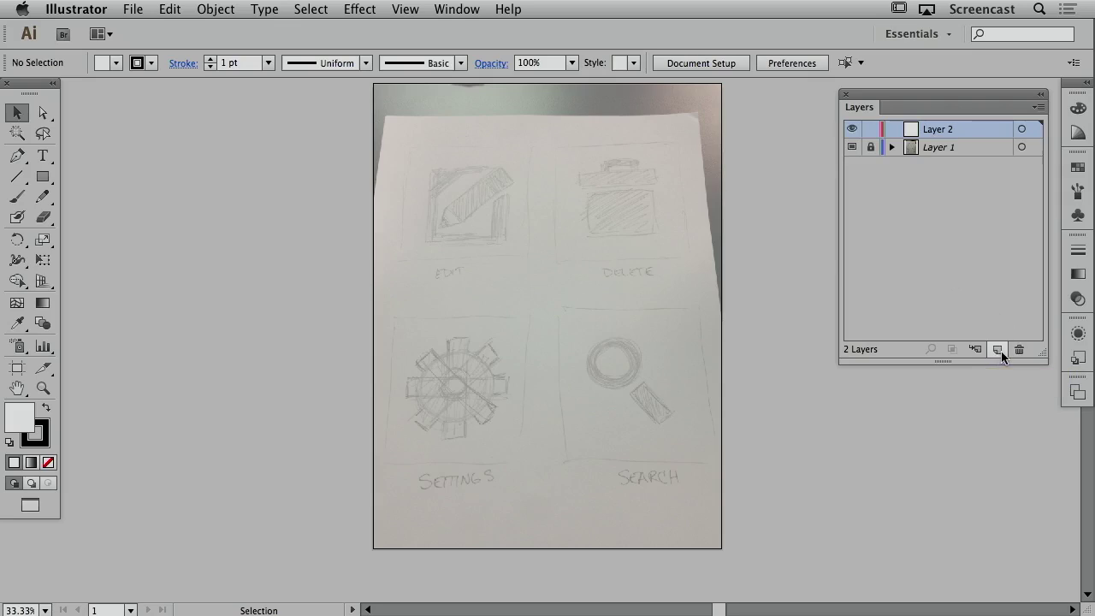
double_click(941, 130)
key(BackSpace)
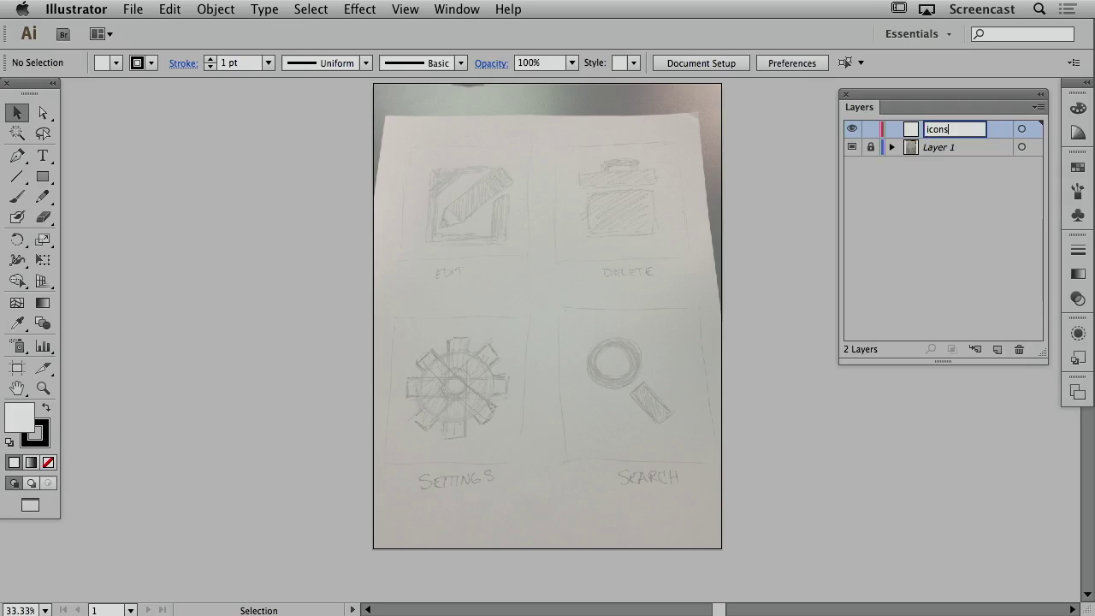
key(Return)
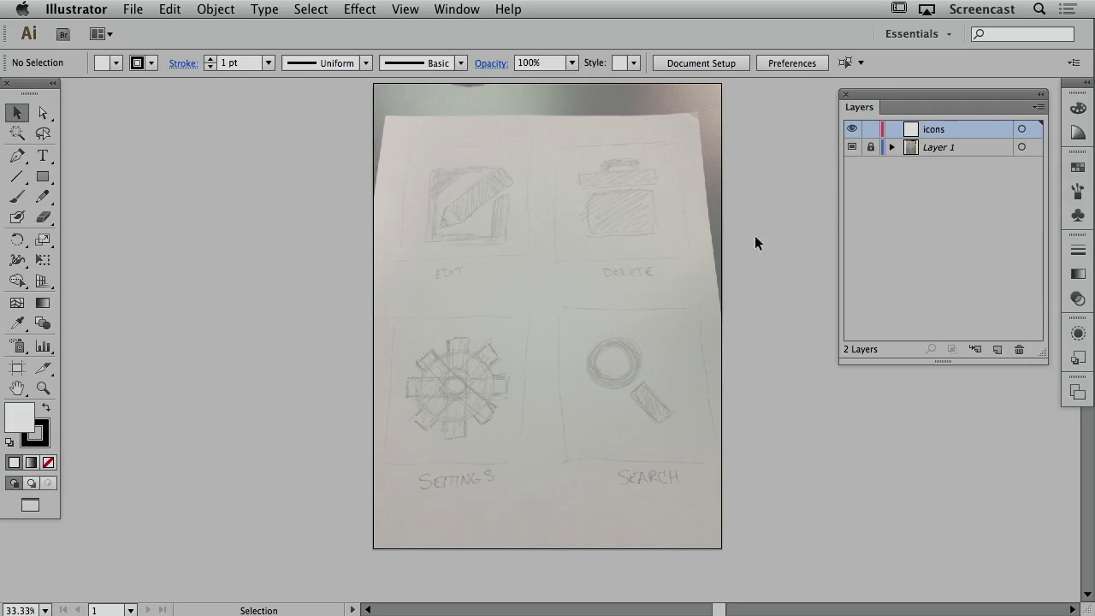
Trace the EDIT sketch's frame with the Pen tool as an open square path about 238 × 246 px, leaving the upper-right corner open.
click(502, 196)
click(544, 365)
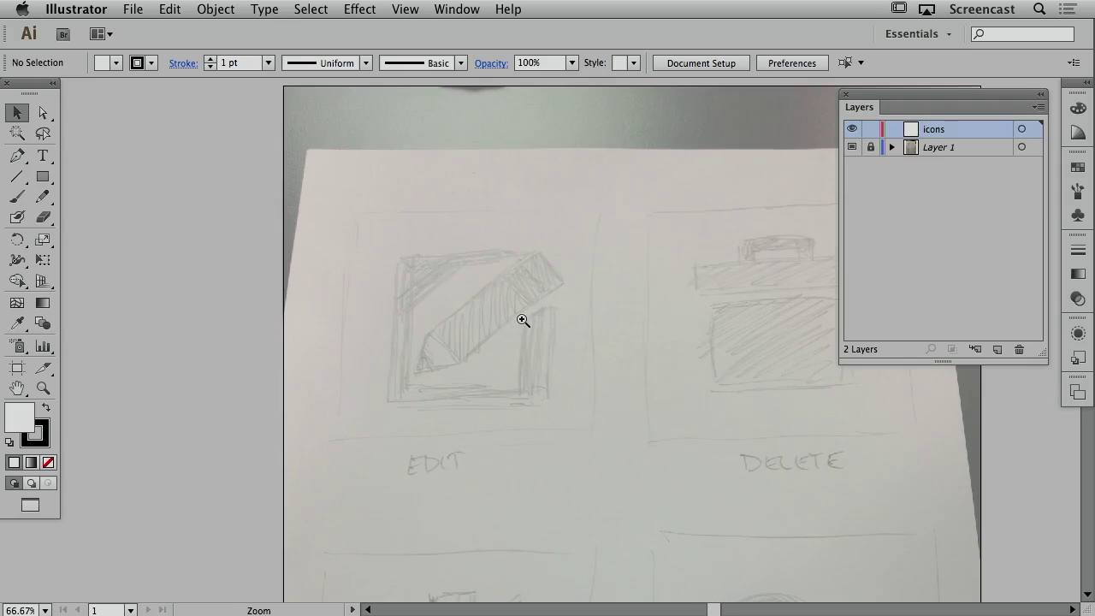
click(522, 320)
click(531, 355)
mouse_move(533, 359)
mouse_down()
mouse_move(533, 205)
mouse_move(524, 249)
mouse_move(555, 231)
mouse_up()
key(super+1)
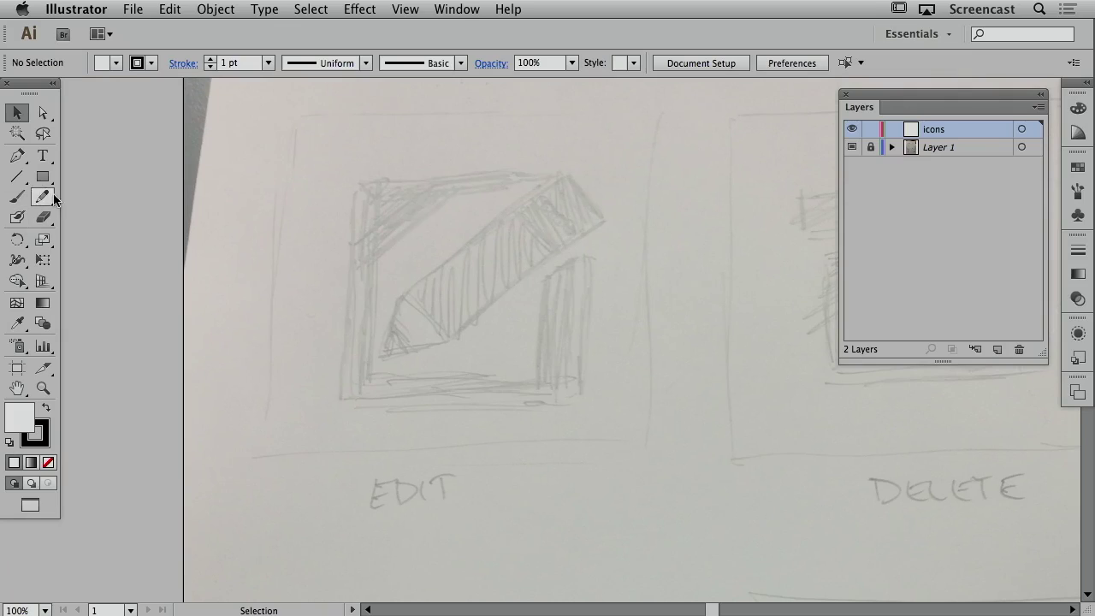
click(17, 155)
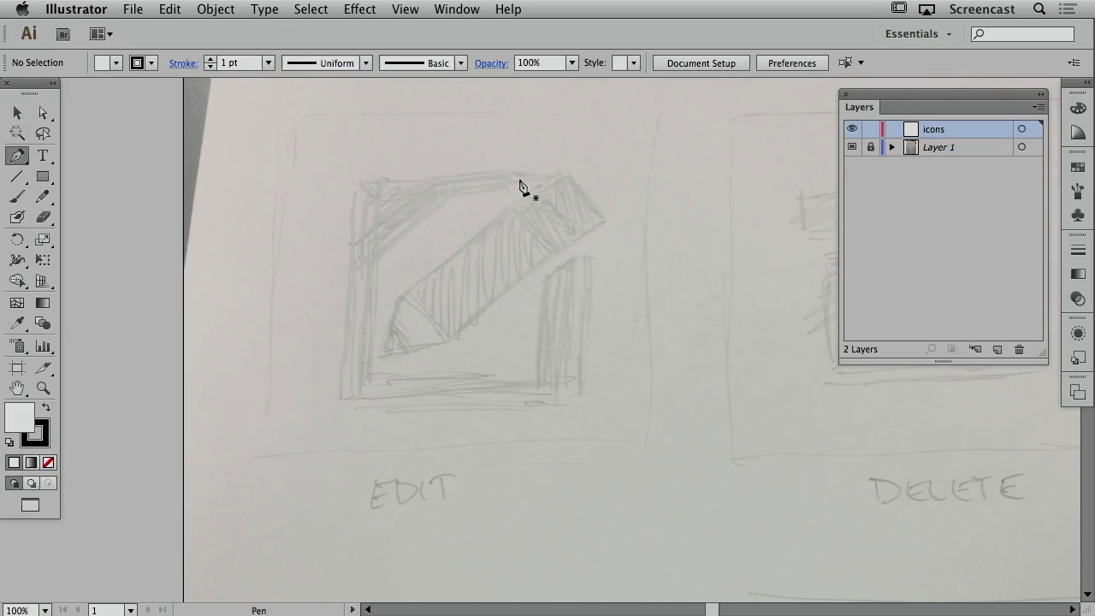
click(508, 181)
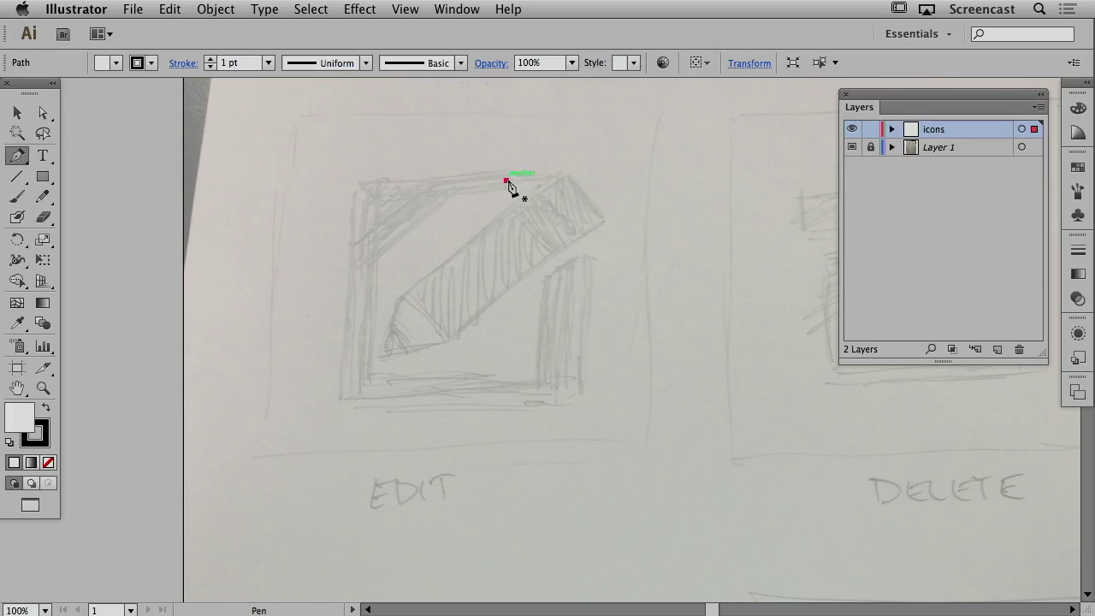
shift+click(363, 181)
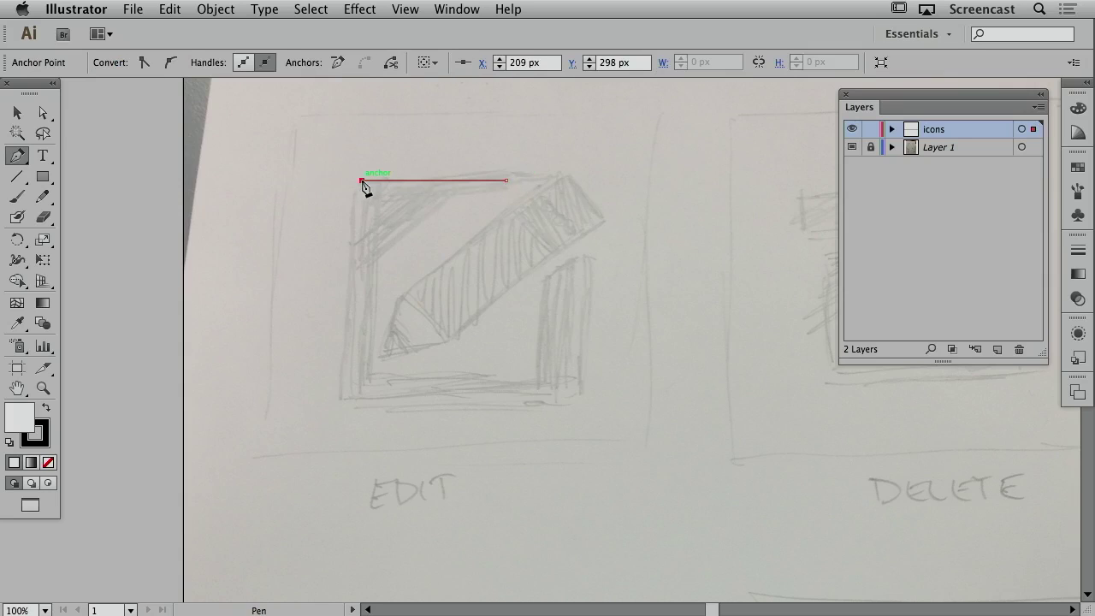
shift+click(362, 394)
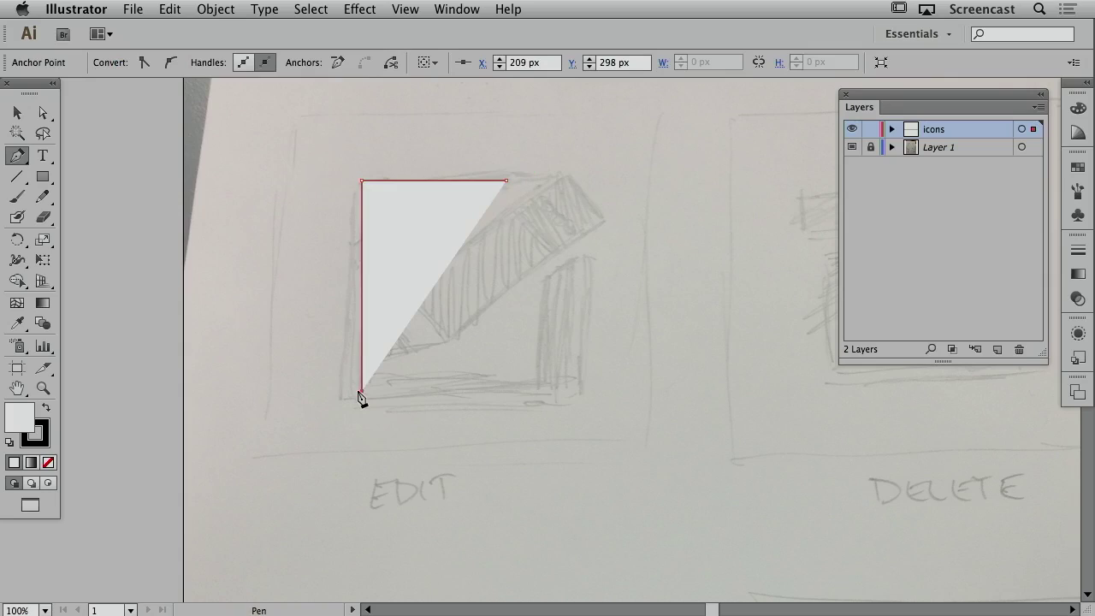
shift+click(566, 391)
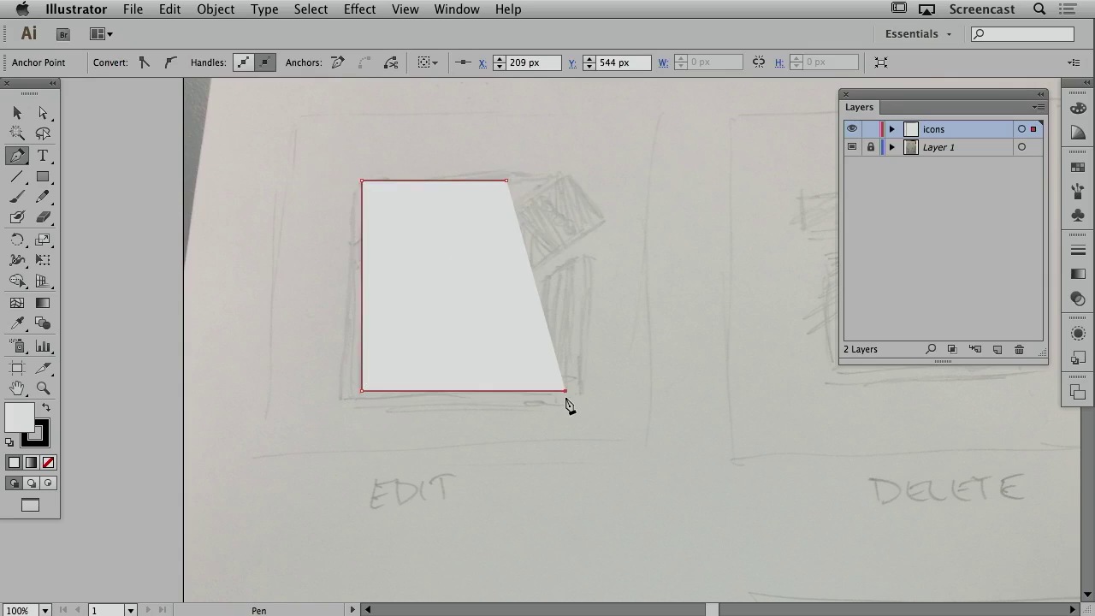
shift+click(565, 272)
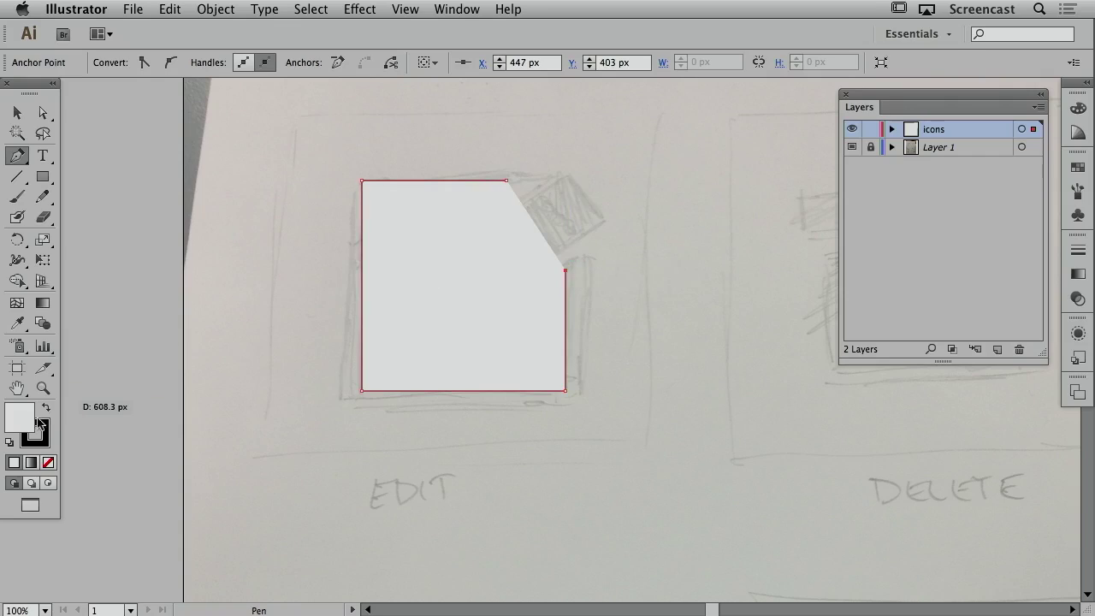
Remove the frame path's fill and colour its stroke with a new RGB swatch of R 195, G 0, B 166.
click(48, 463)
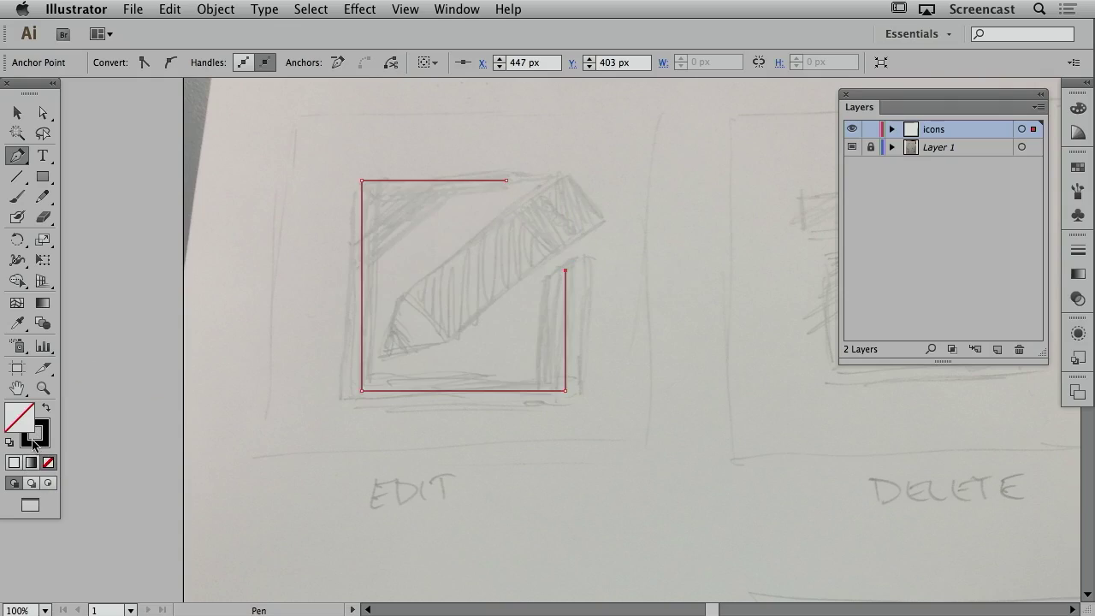
click(35, 437)
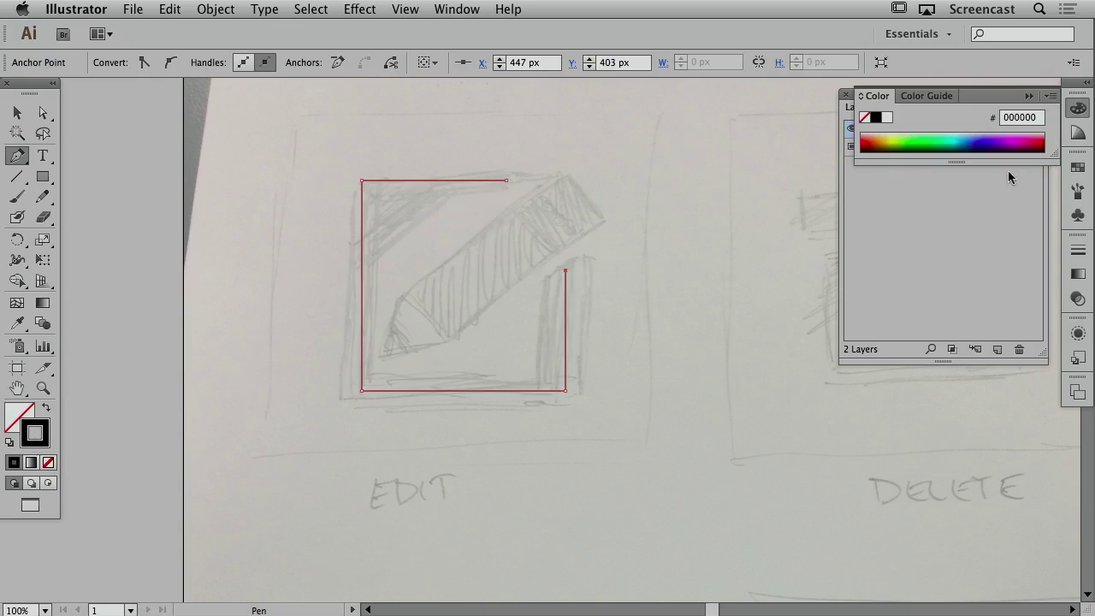
click(1078, 168)
click(1010, 250)
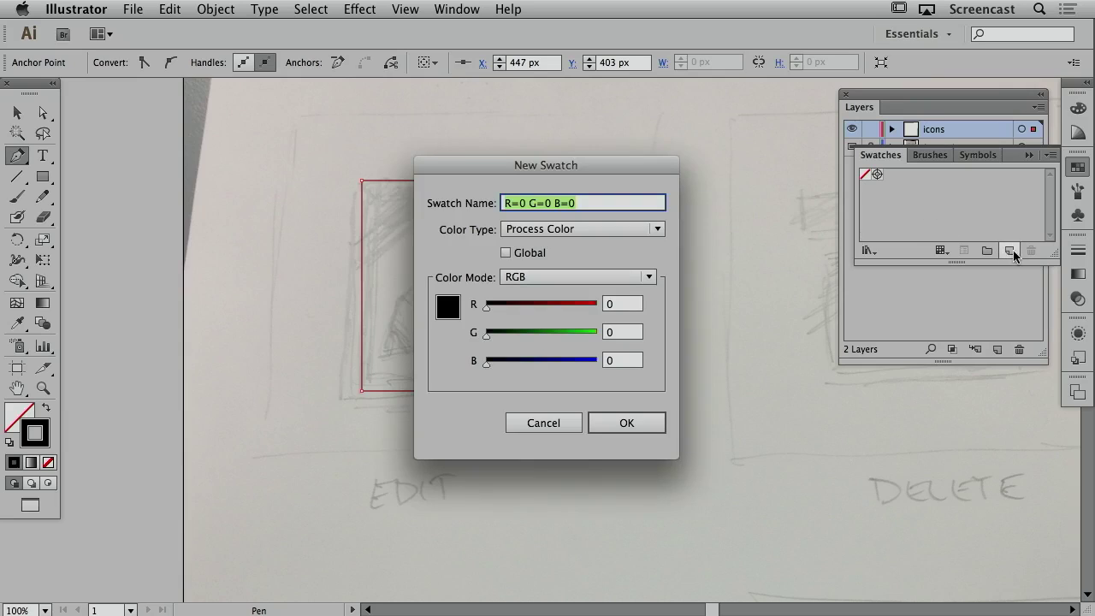
drag(573, 305, 547, 305)
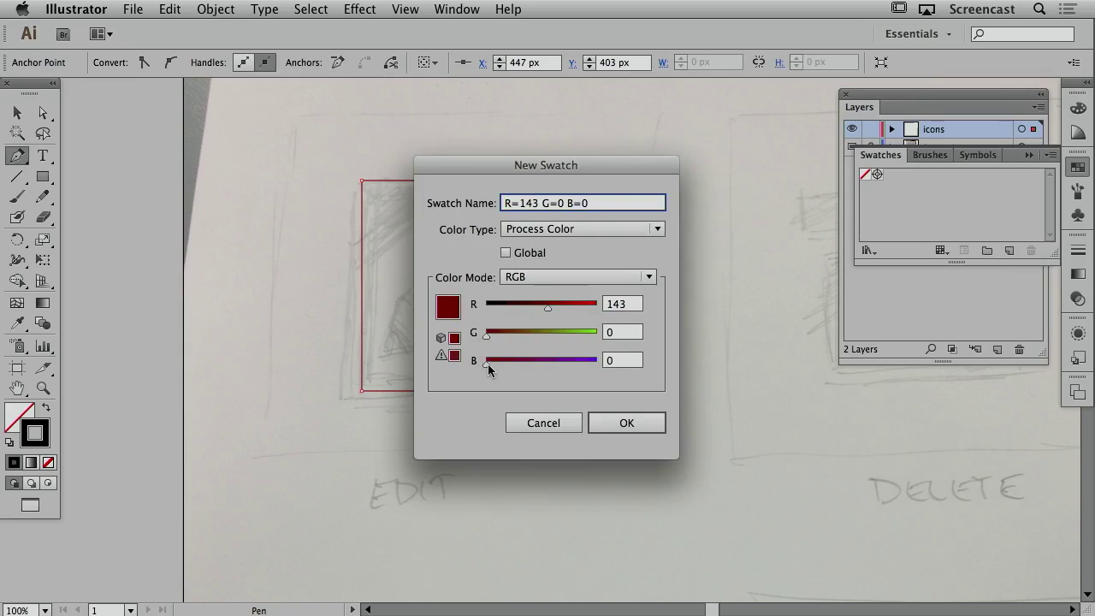
drag(487, 363, 560, 353)
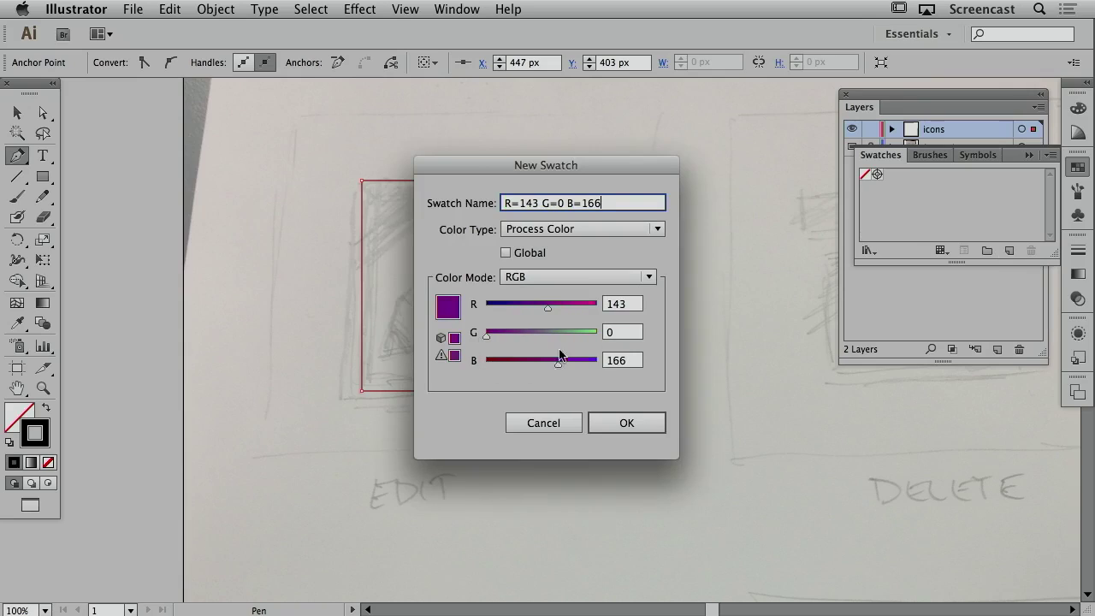
drag(548, 306, 572, 307)
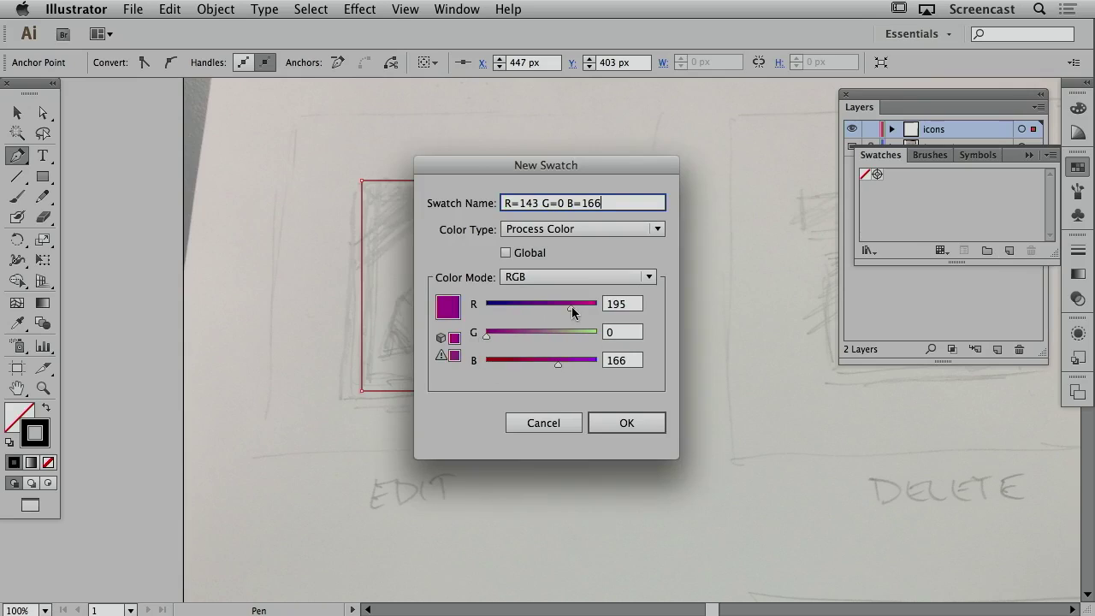
click(627, 423)
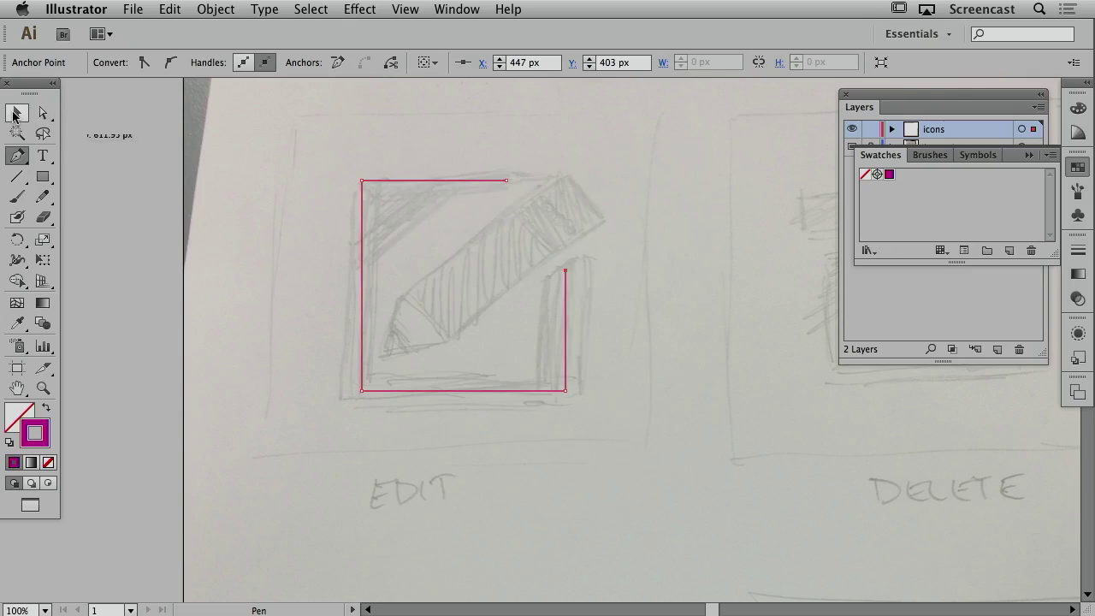
Give the frame path a 36 pt stroke with round corner joins, and deselect it.
click(15, 114)
click(361, 188)
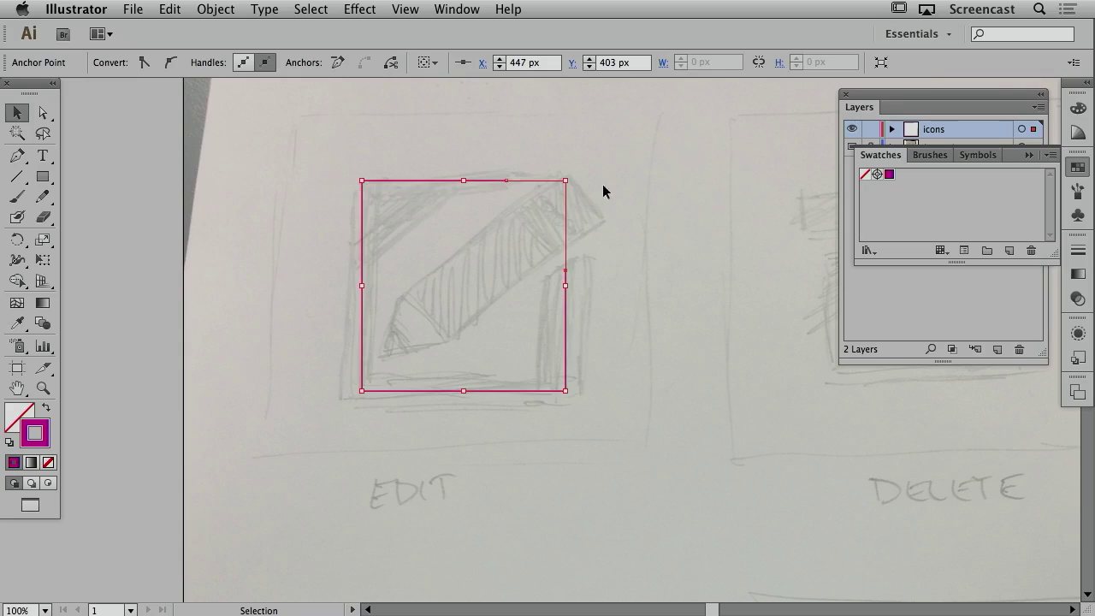
click(1077, 249)
mouse_move(876, 243)
mouse_down()
mouse_move(685, 113)
mouse_move(629, 113)
mouse_move(657, 126)
mouse_up()
click(655, 125)
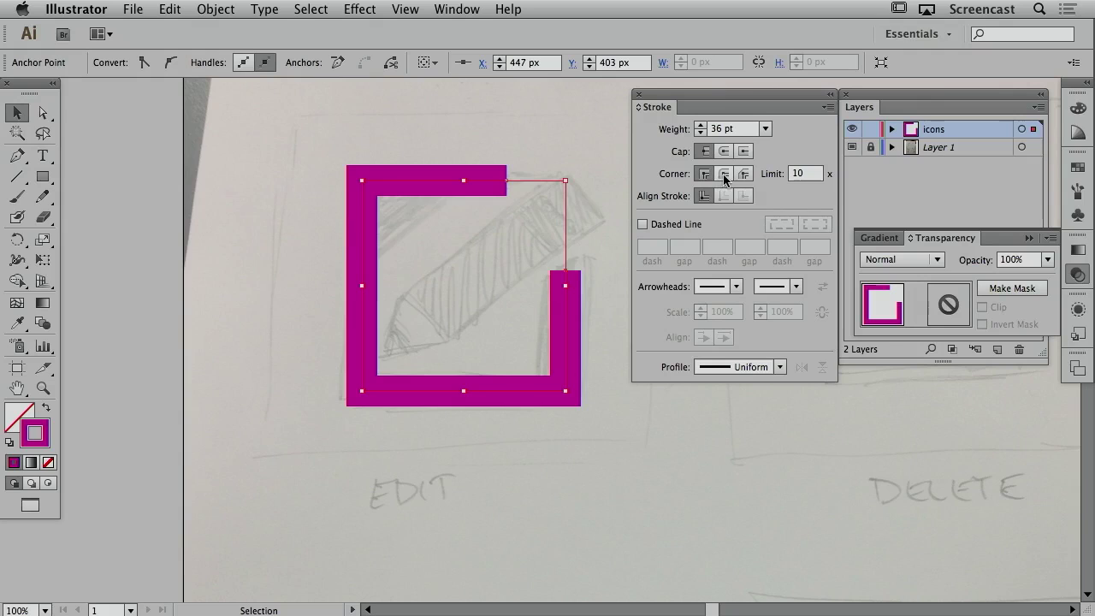
click(724, 173)
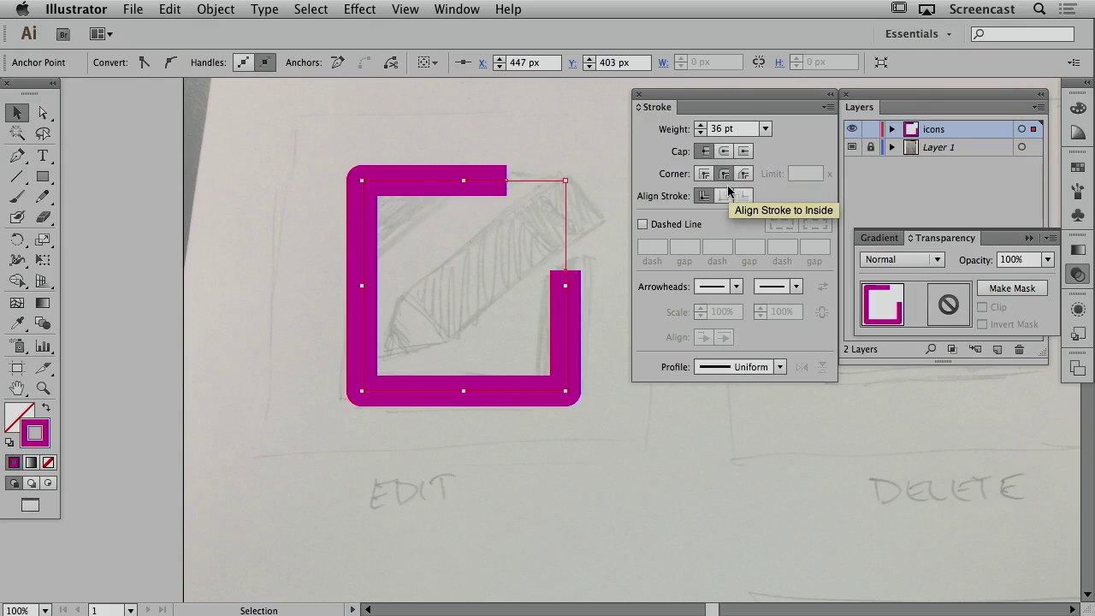
click(508, 137)
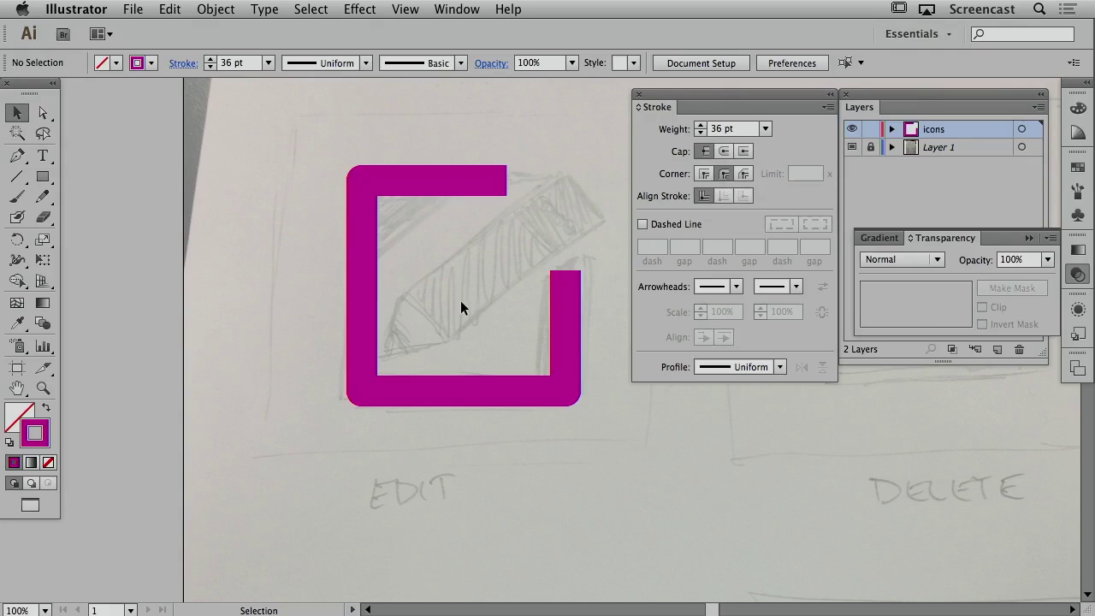
Try tracing the EDIT sketch's pencil as a closed five-point path with the Pen tool.
click(17, 155)
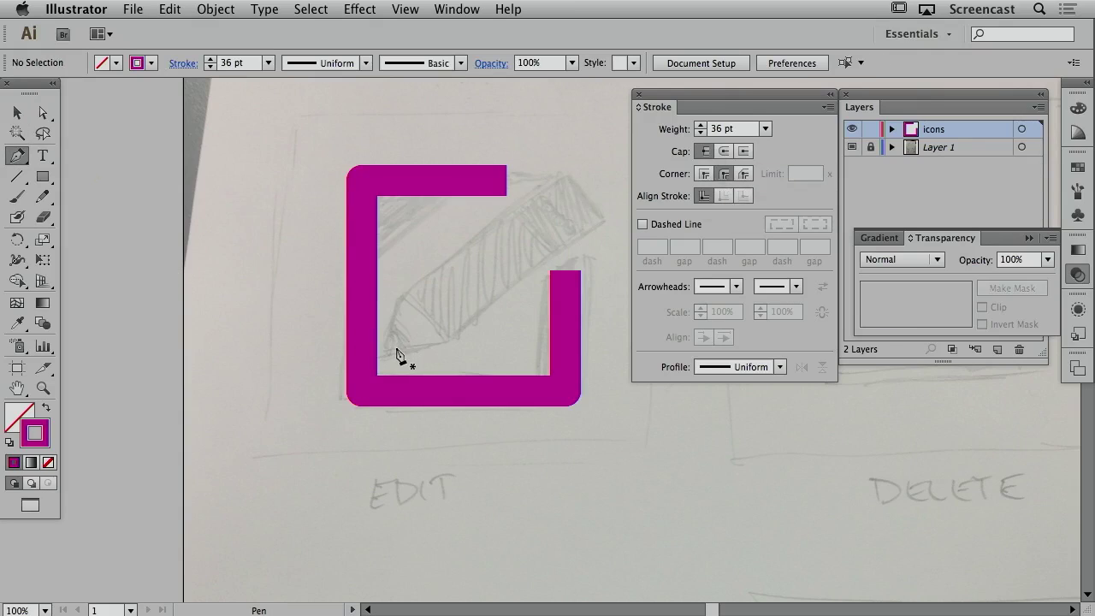
click(395, 353)
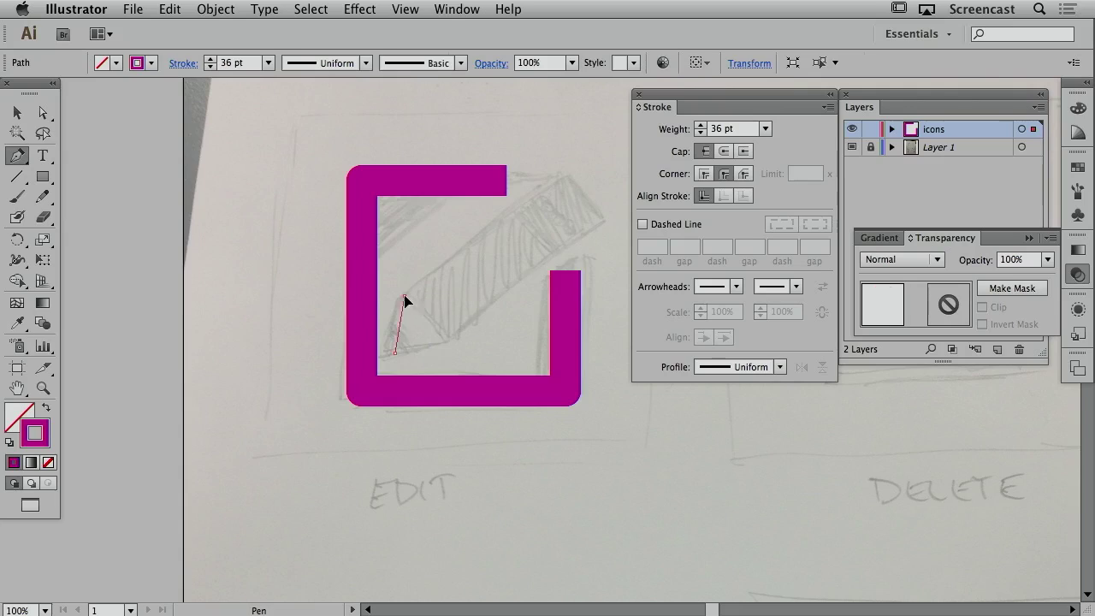
click(405, 296)
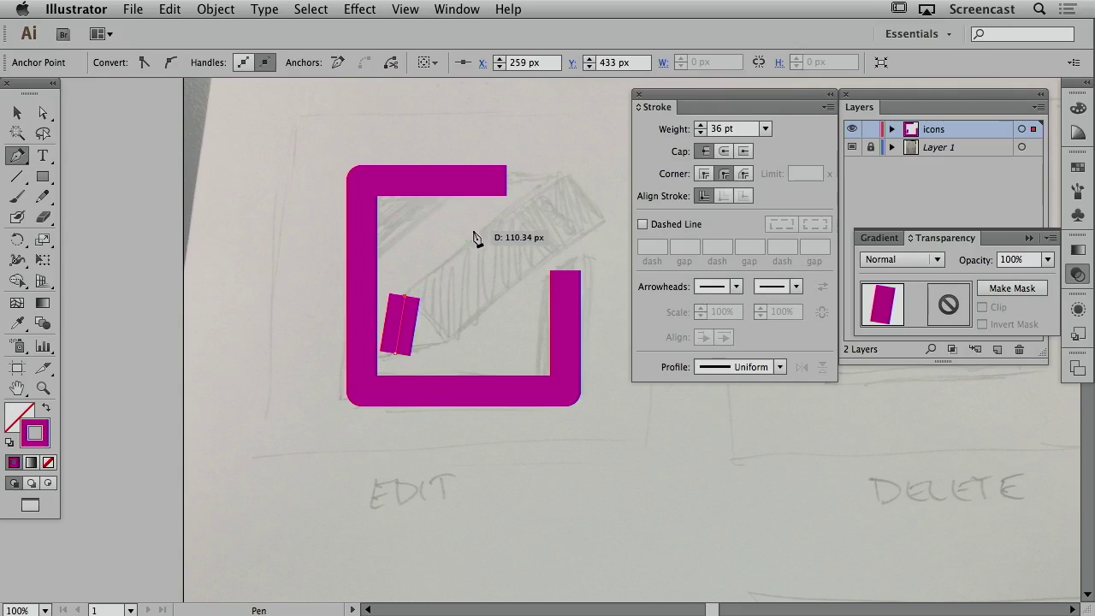
click(564, 174)
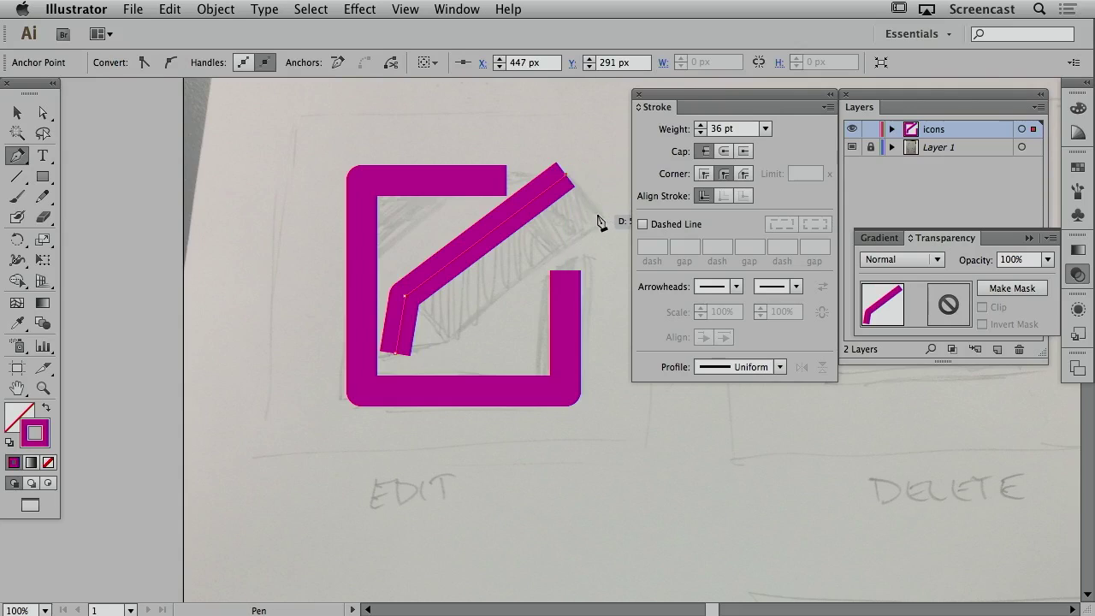
click(600, 210)
key(ctrl+z)
click(598, 211)
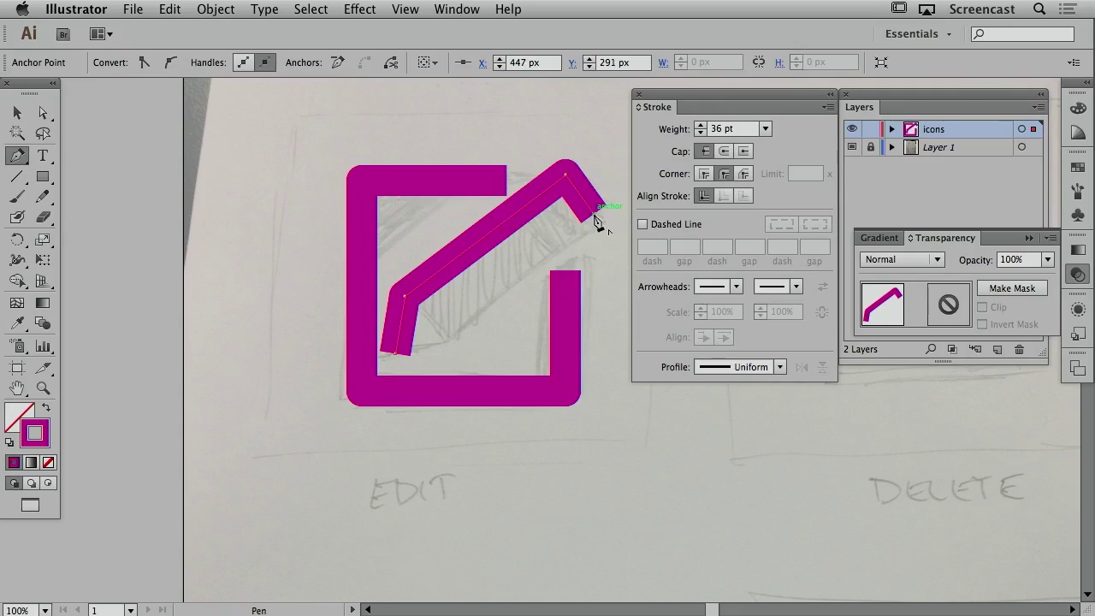
click(447, 337)
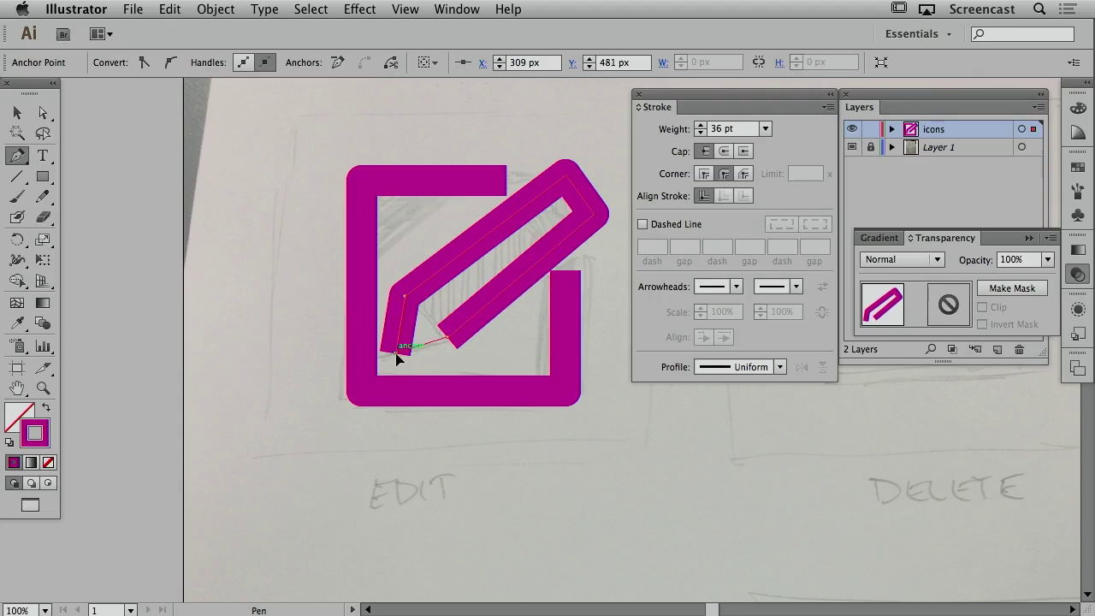
click(395, 353)
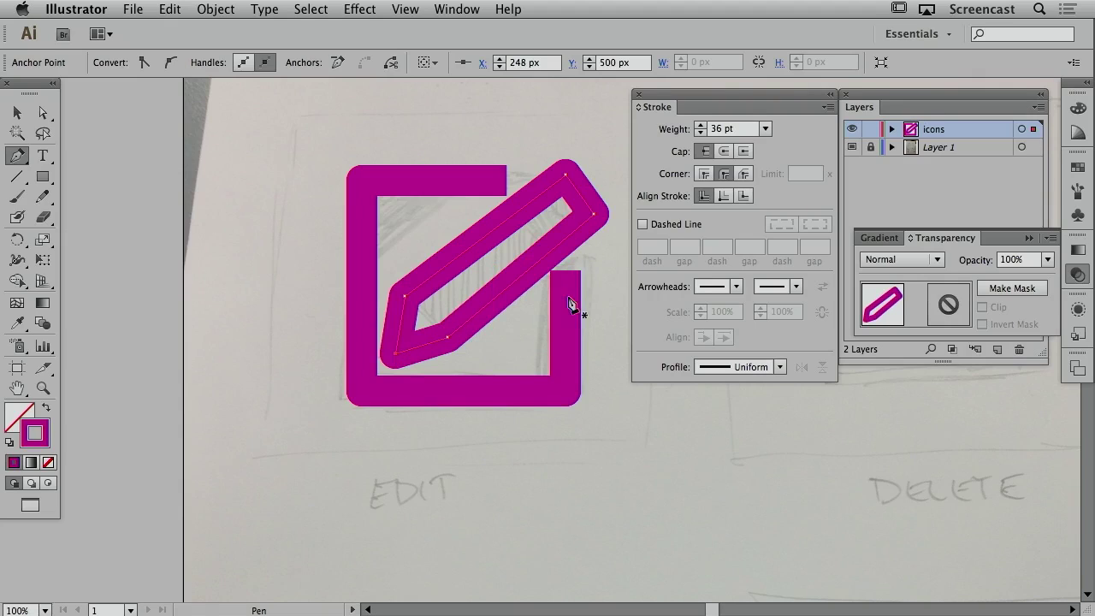
Swap the traced pencil path's stroke colour to its fill, try reshaping its blunt end, and delete the path.
click(47, 411)
key(a)
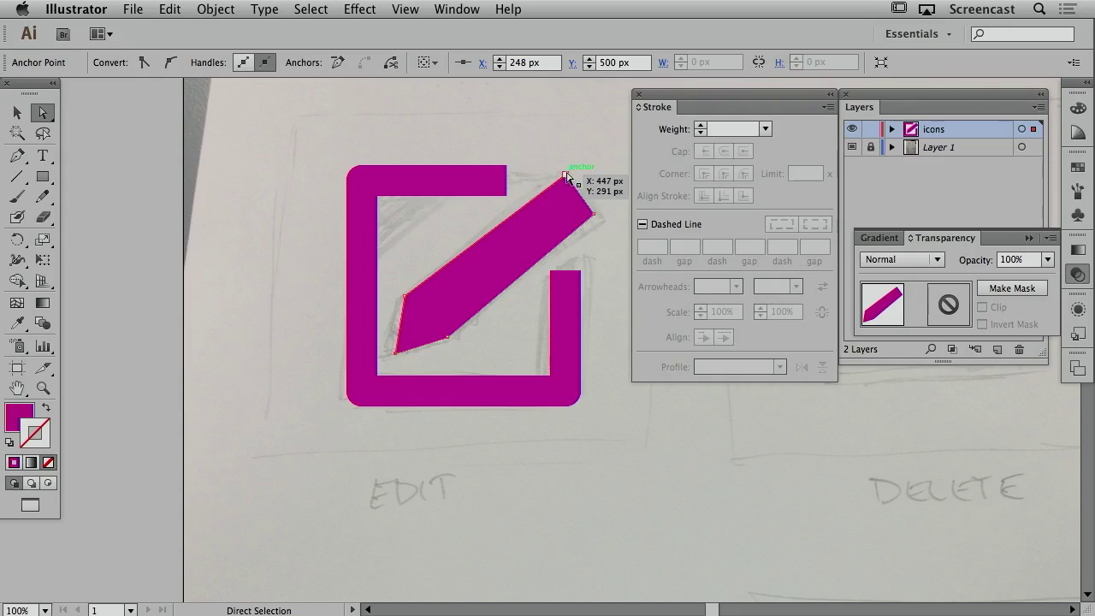
drag(566, 176, 609, 222)
key(v)
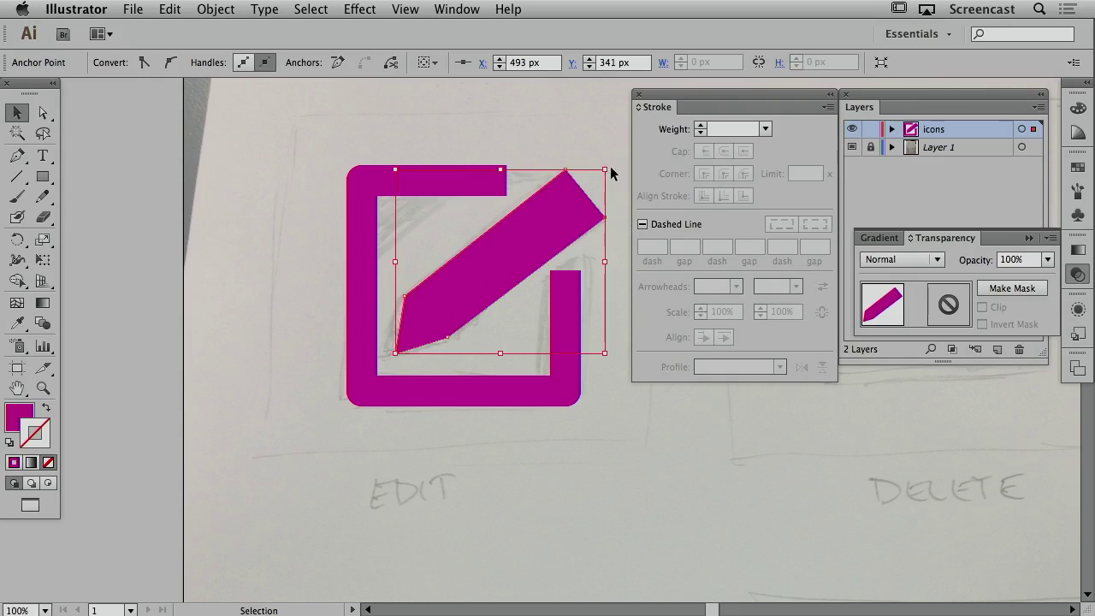
key(ctrl+z)
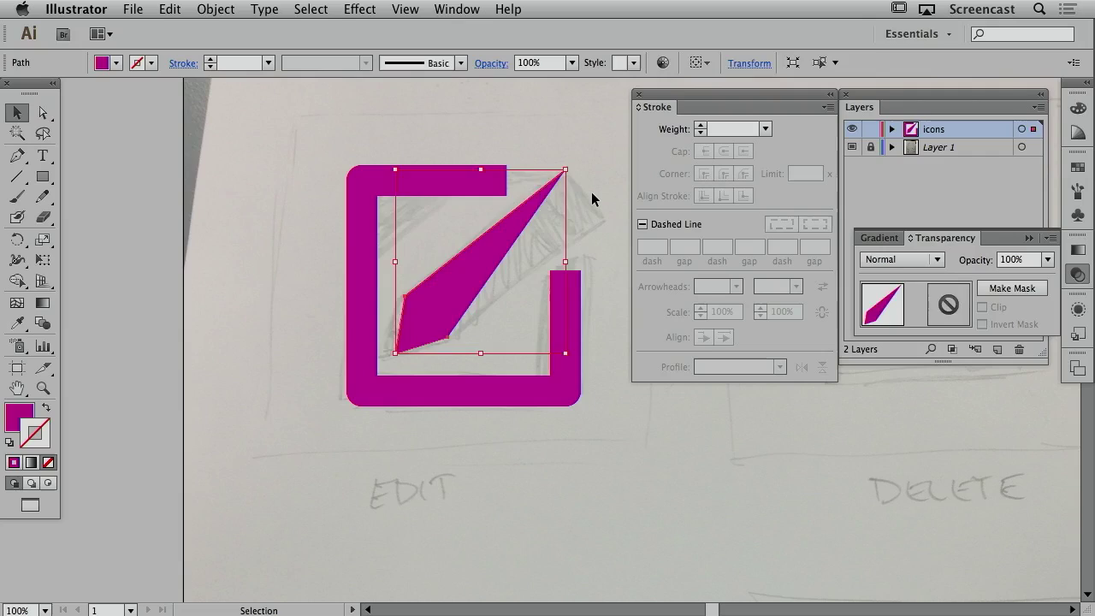
key(Delete)
Draw a tall filled rectangle beside the frame and raise a new midpoint anchor on its upper edge to Y 247 px, forming a pencil point.
click(43, 176)
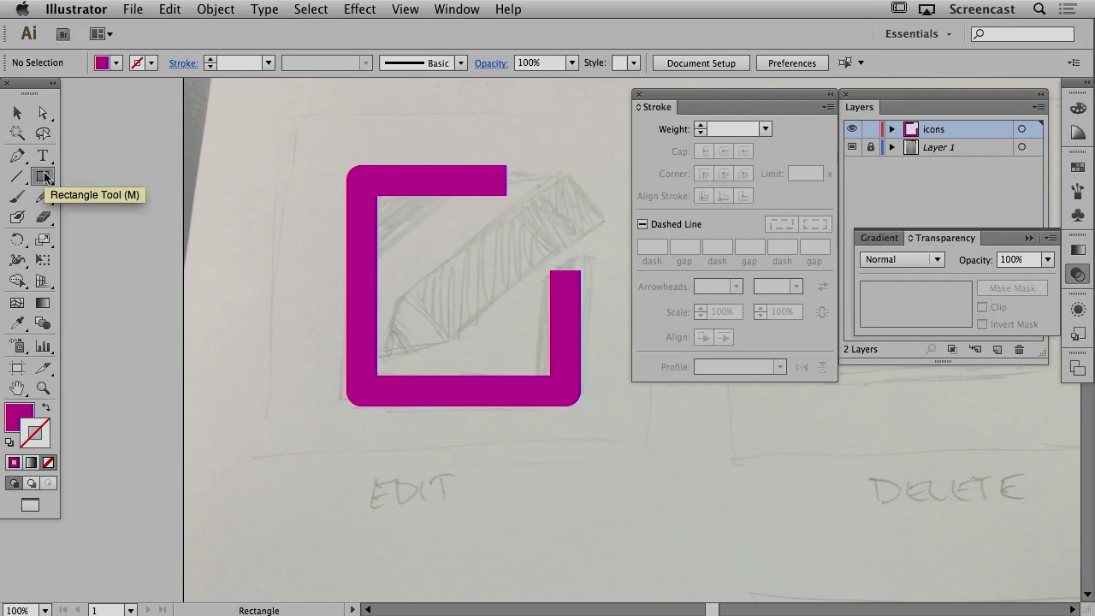
drag(219, 181, 280, 391)
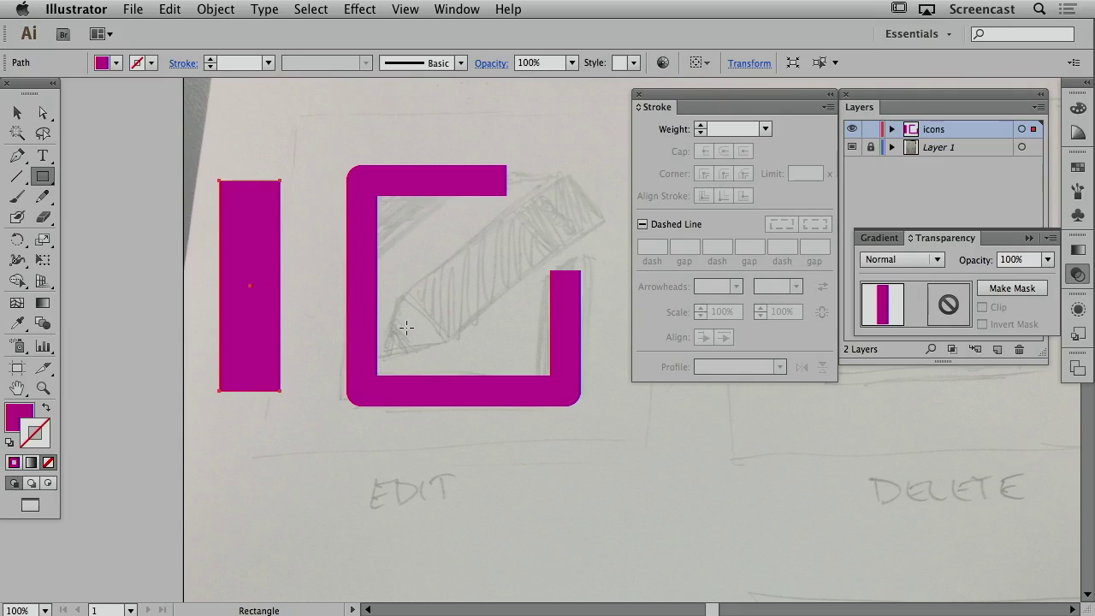
click(16, 157)
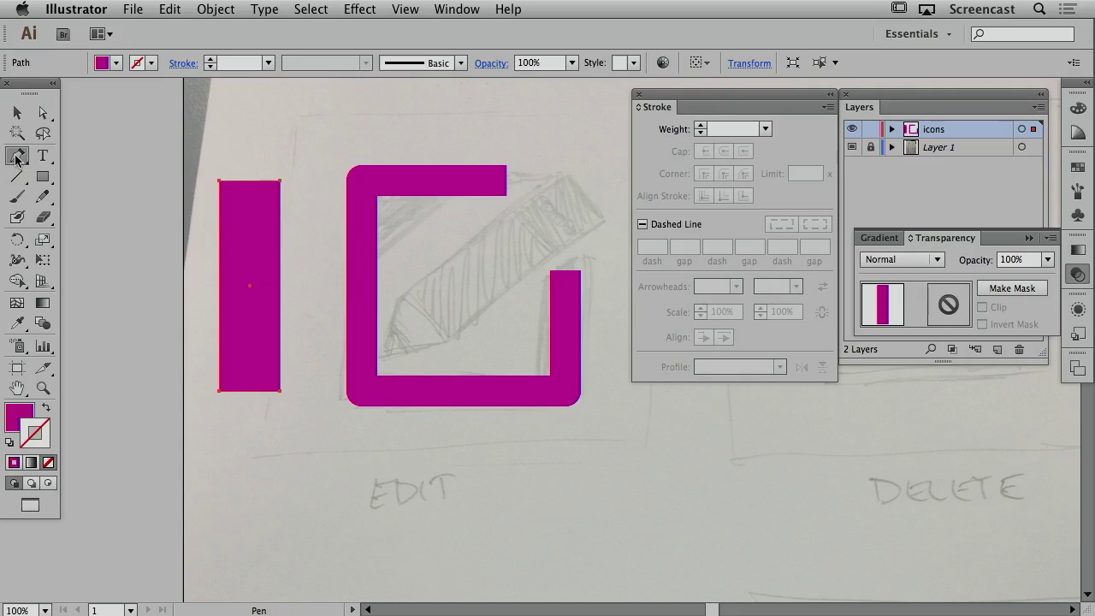
click(249, 185)
key(a)
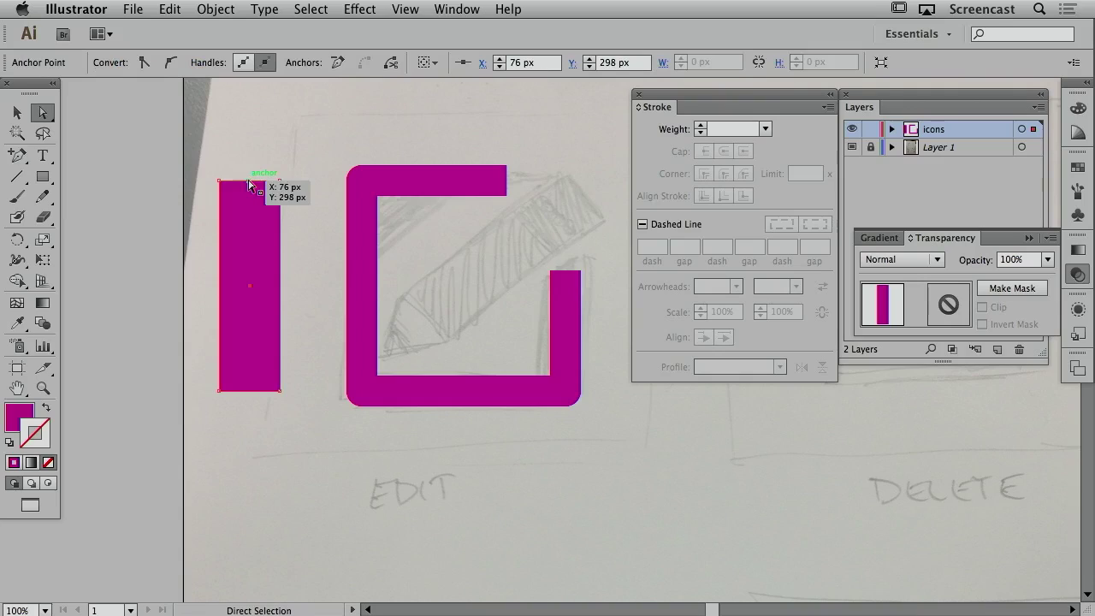
drag(249, 185, 249, 137)
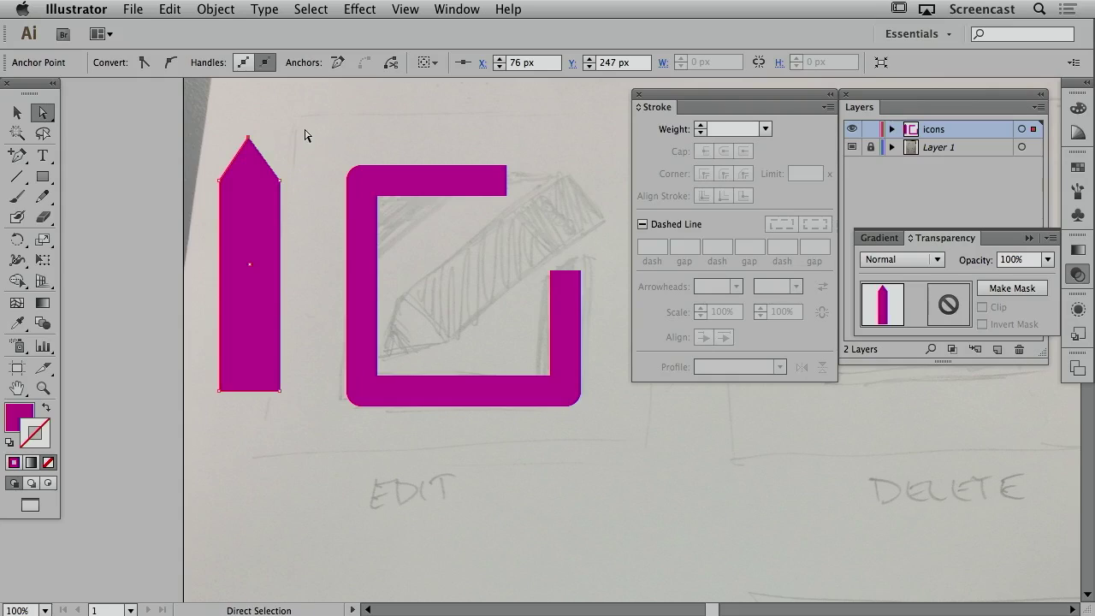
Rotate the pencil shape about 135° counter-clockwise so its tip points down-left, and place it over the sketched pencil inside the frame.
key(v)
click(291, 125)
click(260, 151)
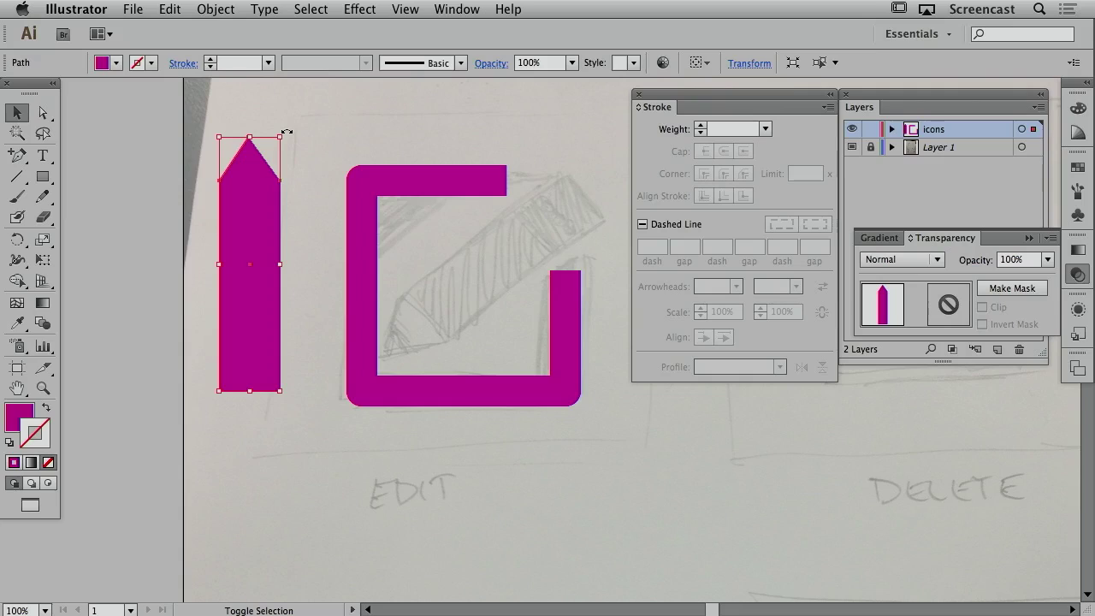
drag(287, 133, 101, 317)
mouse_move(202, 316)
mouse_down()
mouse_move(481, 293)
mouse_move(445, 313)
mouse_up()
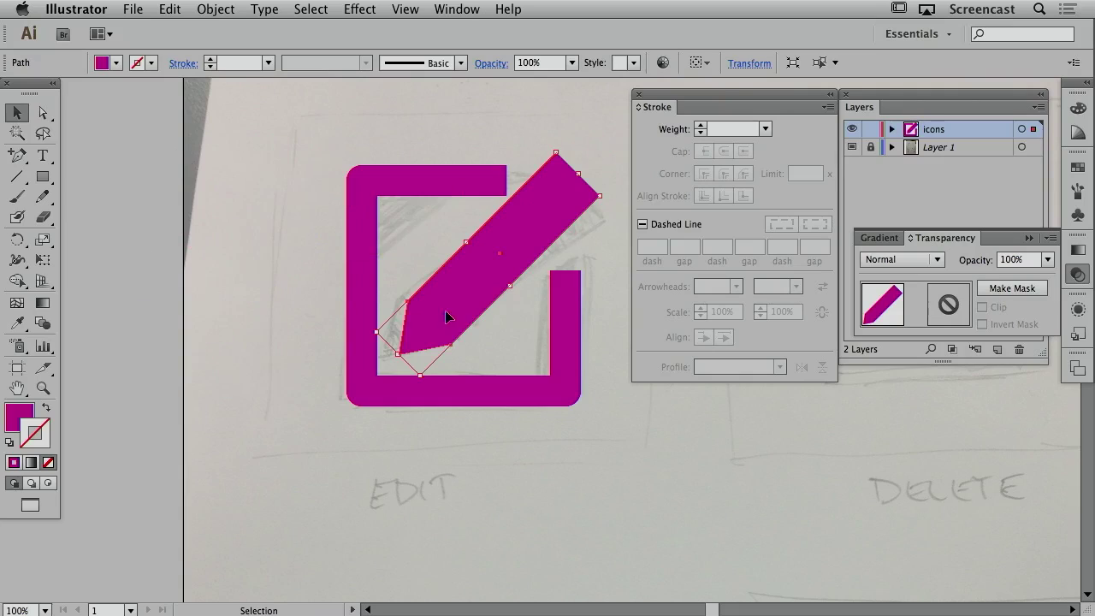
Shorten the frame path's two open ends to clear the pencil, placing the right side's end point at Y 421 px, and deselect it.
key(a)
drag(505, 182, 490, 183)
drag(480, 184, 463, 182)
drag(565, 271, 567, 287)
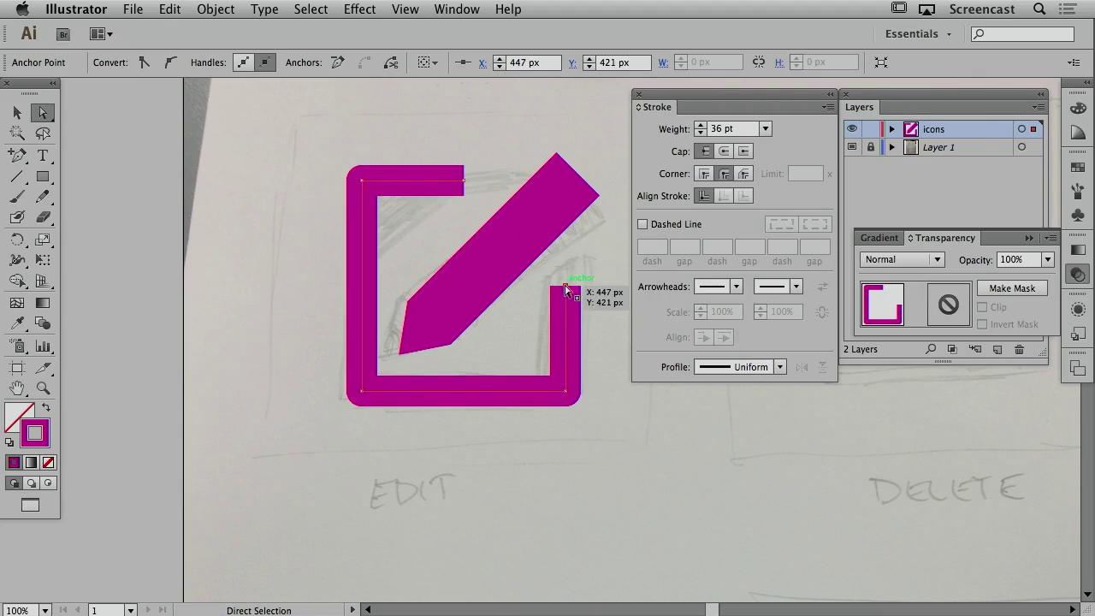
mouse_move(566, 289)
mouse_down()
mouse_move(567, 269)
mouse_move(566, 287)
mouse_up()
click(591, 299)
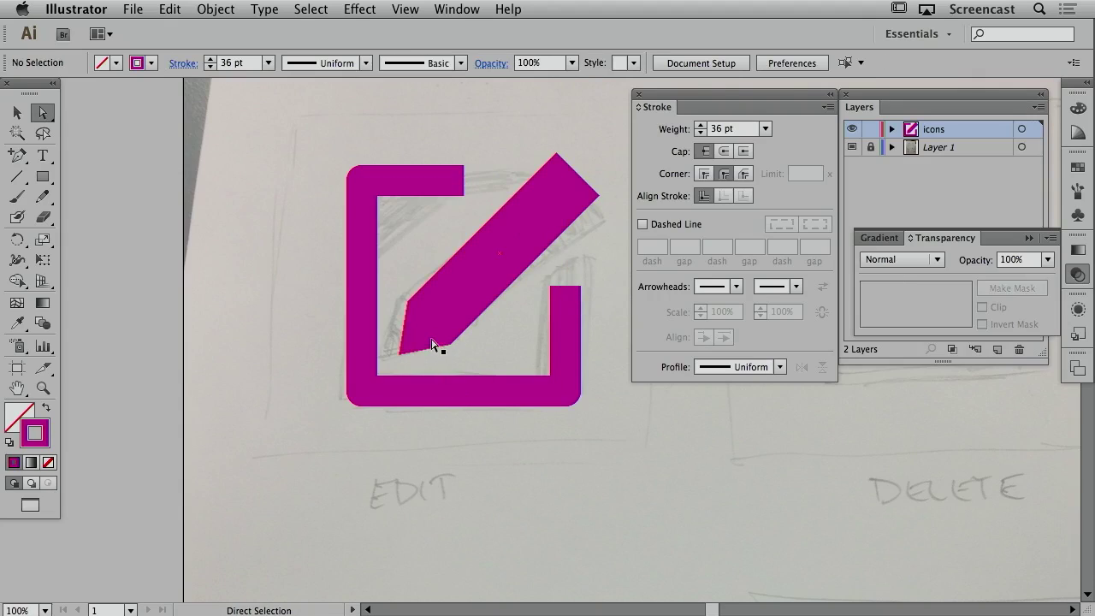
Nudge the whole pencil shape about 8 px up and 8 px to the right, away from the frame's lower-left corner.
key(v)
click(456, 316)
key(Up)
key(Up)
key(Up)
key(Up)
key(Up)
key(Up)
key(Up)
key(Up)
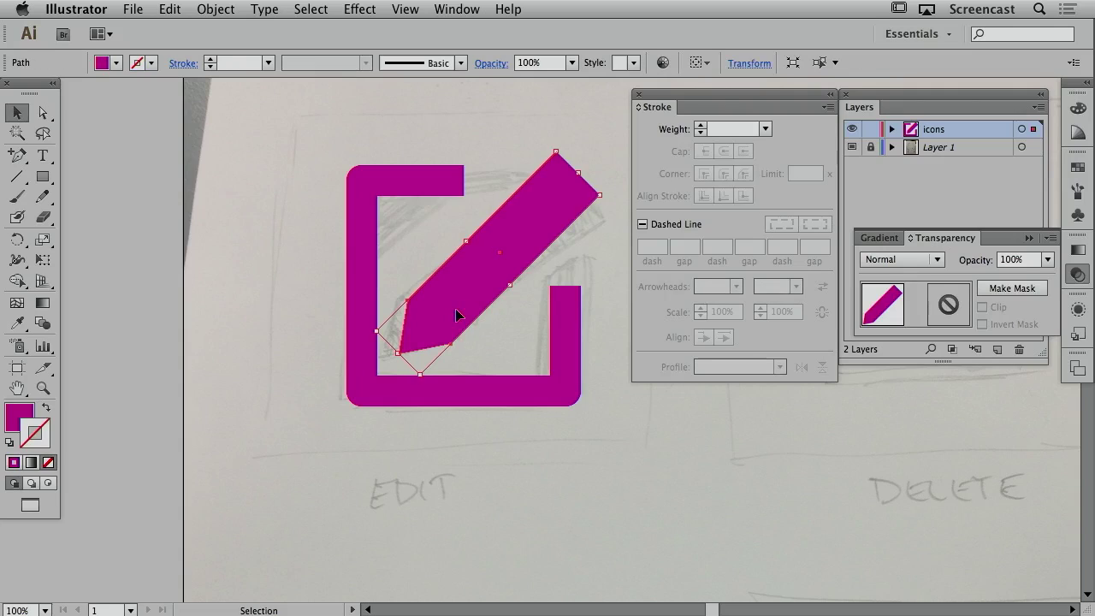
key(Right)
key(Right)
key(Right)
key(Right)
key(Right)
key(Right)
key(Right)
key(Right)
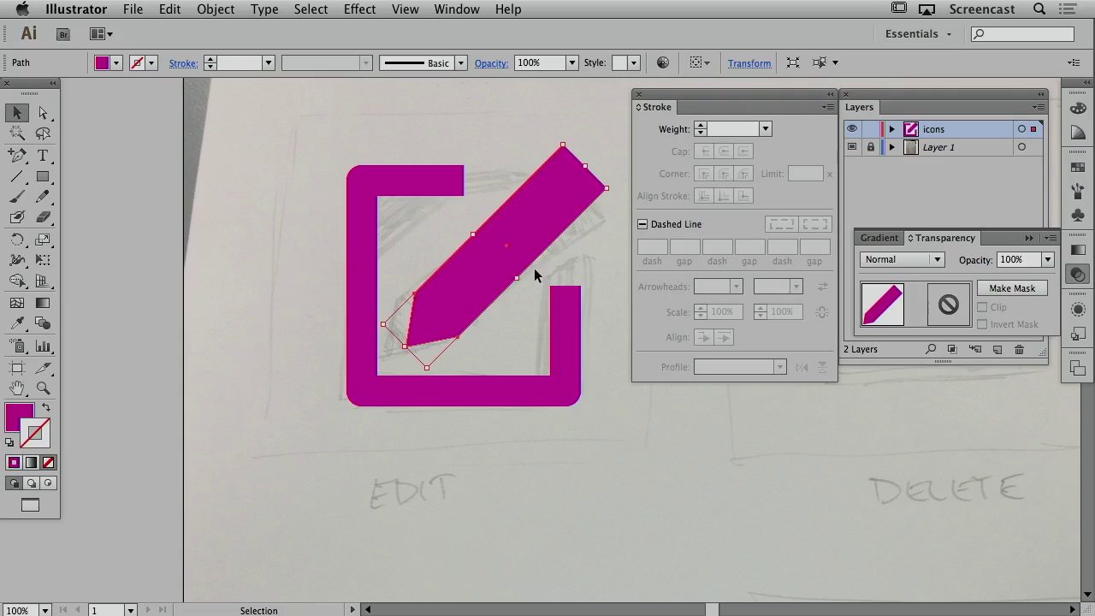
Shorten the pencil by nudging the two corner points of its blunt end a few pixels left and down, and deselect it.
click(599, 164)
key(a)
drag(559, 137, 620, 206)
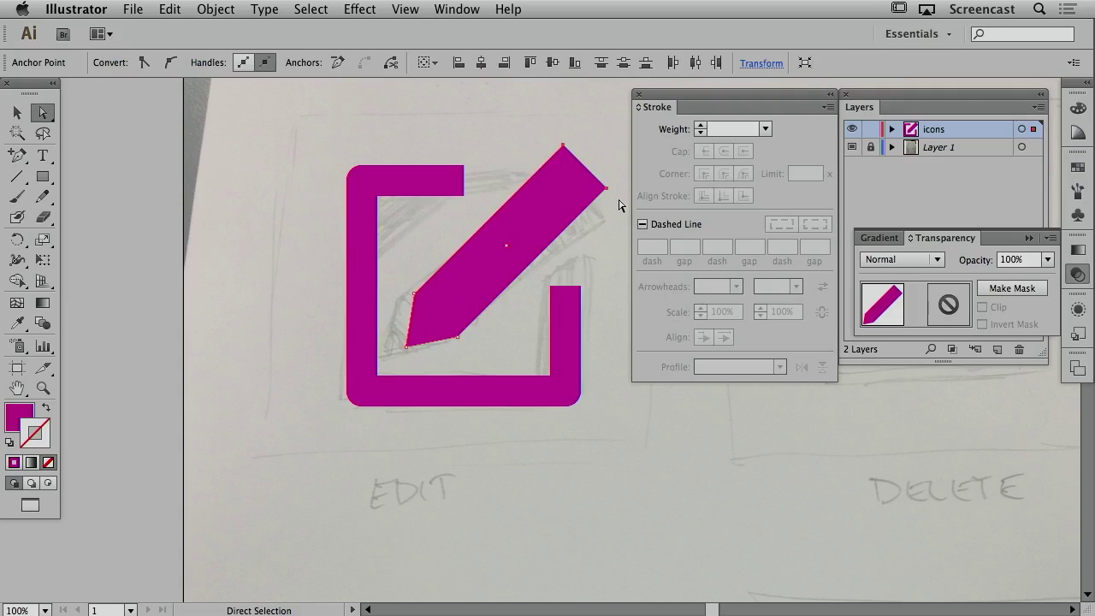
key(Left)
key(Left)
key(Down)
key(Down)
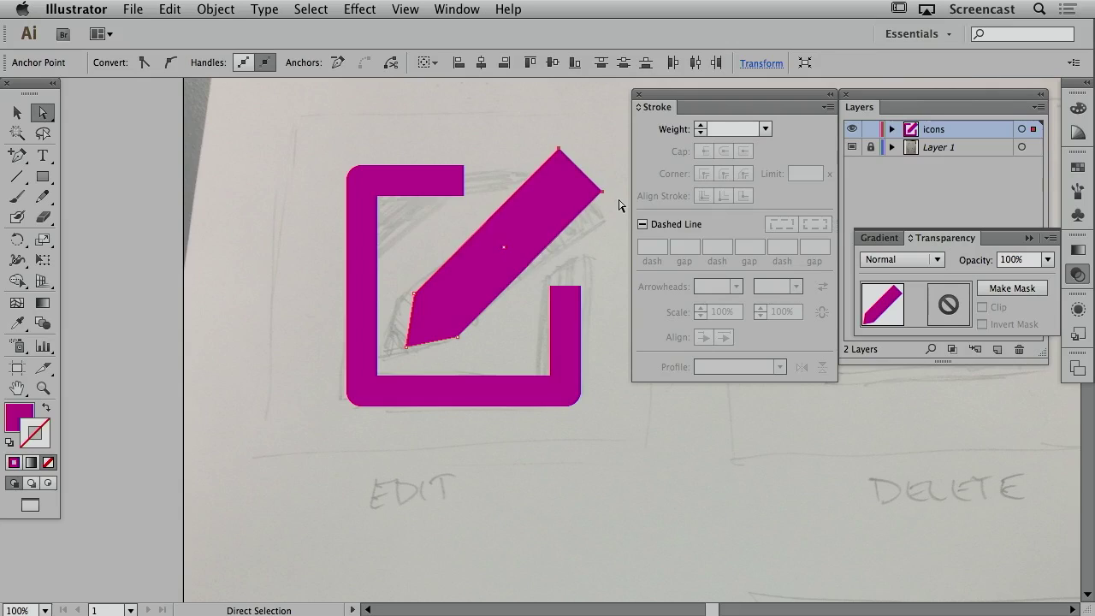
key(Down)
key(Down)
key(v)
click(596, 152)
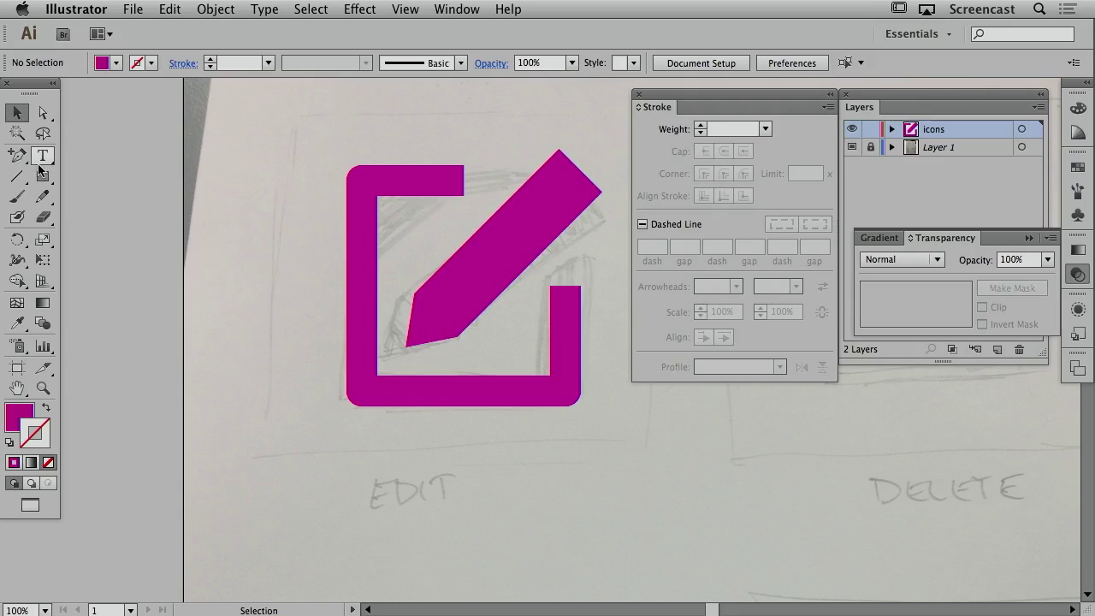
Draw a 45° Pen line across the pencil near its blunt end and swap its fill colour to the stroke.
drag(17, 155, 65, 157)
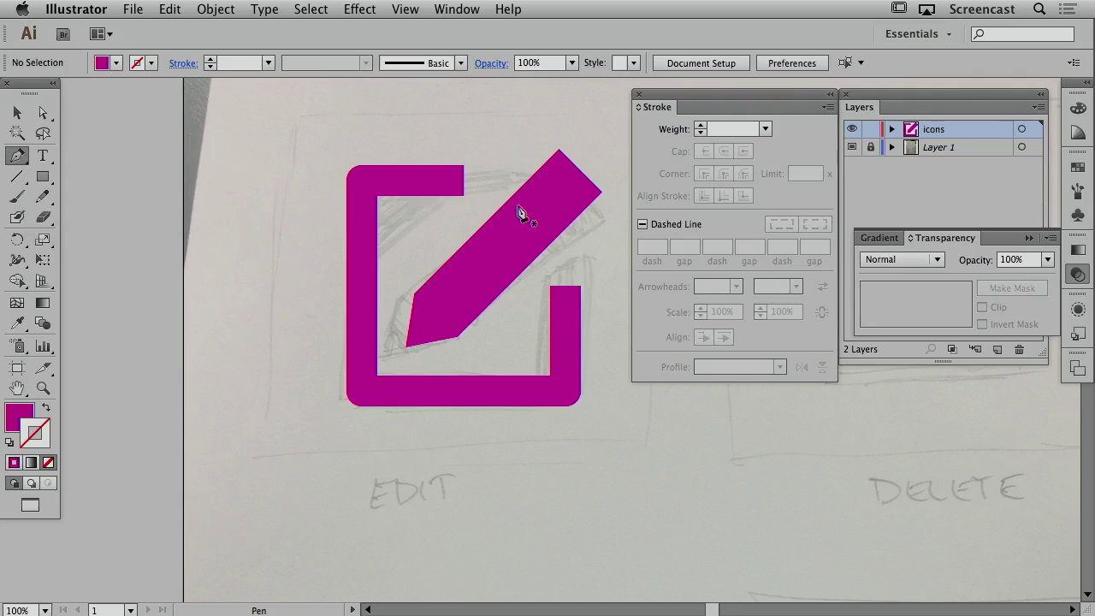
drag(503, 187, 566, 245)
click(565, 247)
key(v)
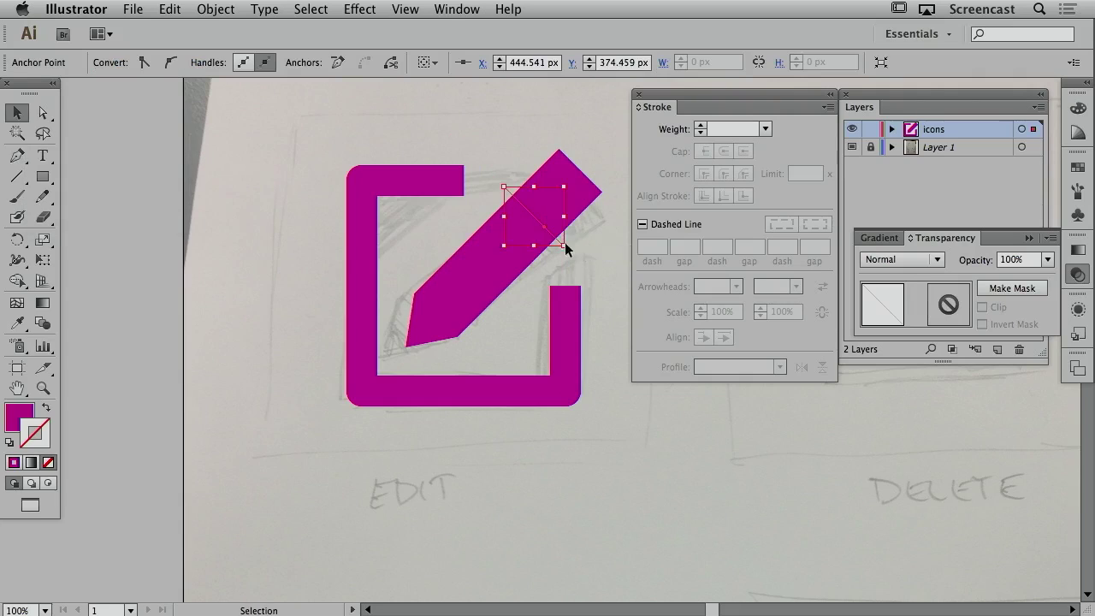
click(46, 408)
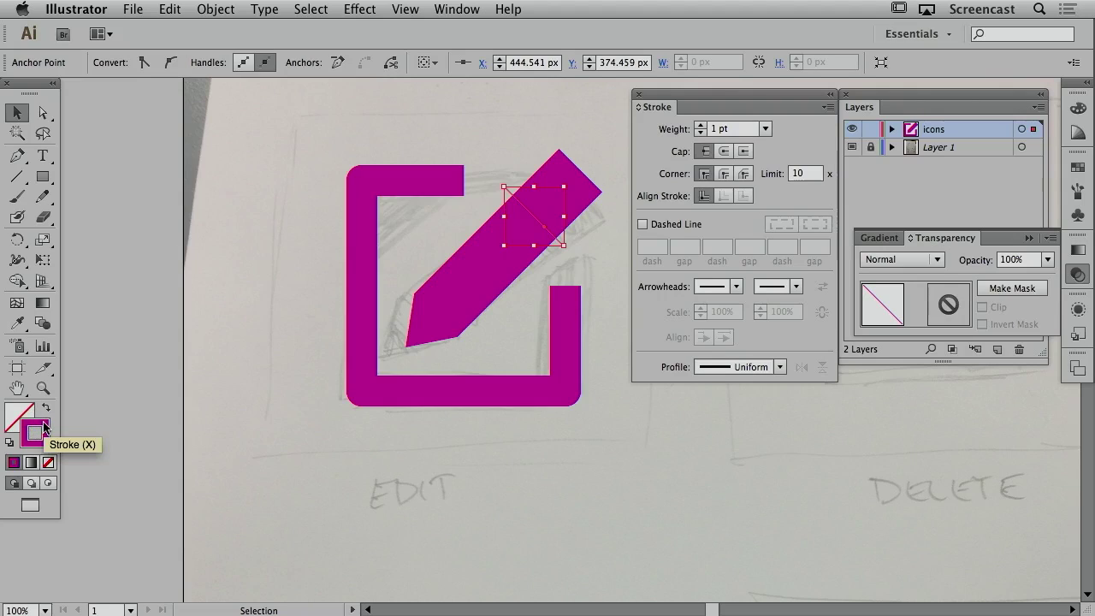
Colour the line's stroke with a new white RGB swatch, raising R, G and B to 255.
click(1079, 168)
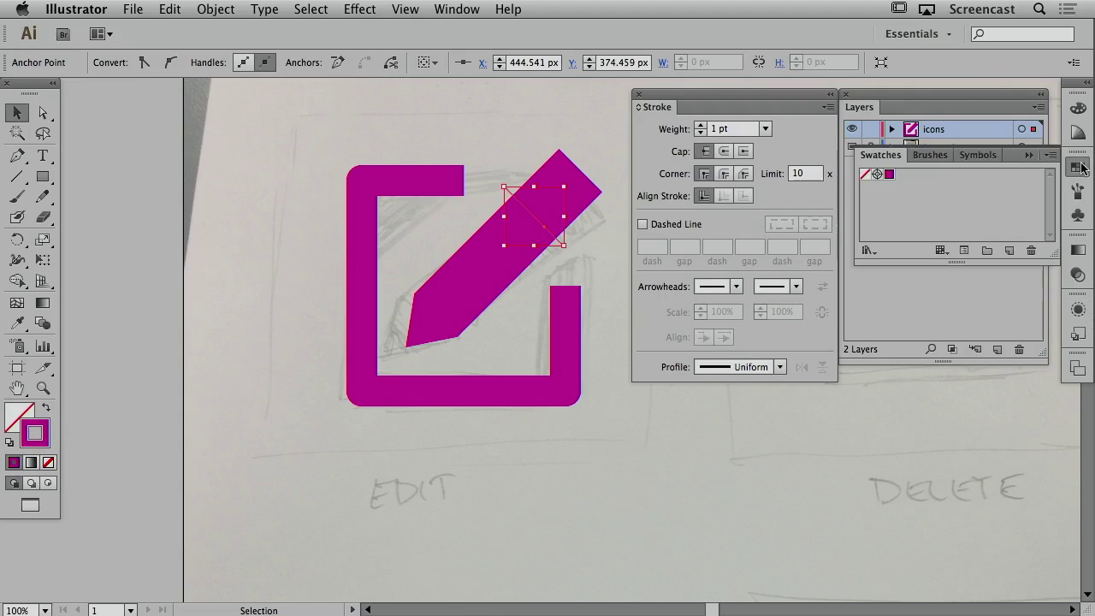
click(1007, 250)
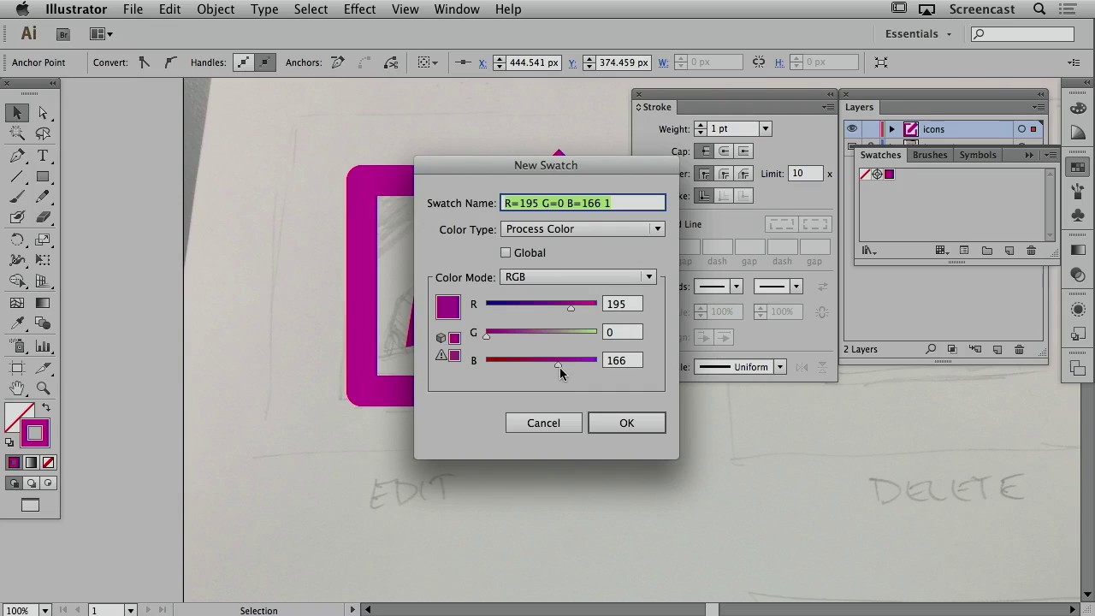
drag(569, 311, 598, 306)
drag(489, 335, 648, 341)
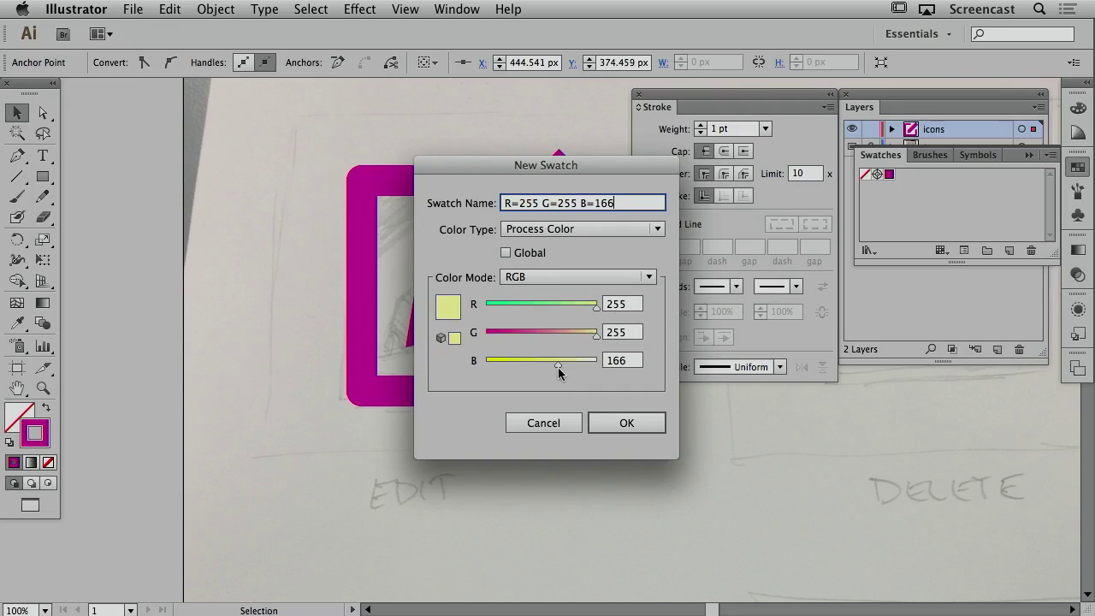
drag(558, 365, 647, 379)
click(626, 422)
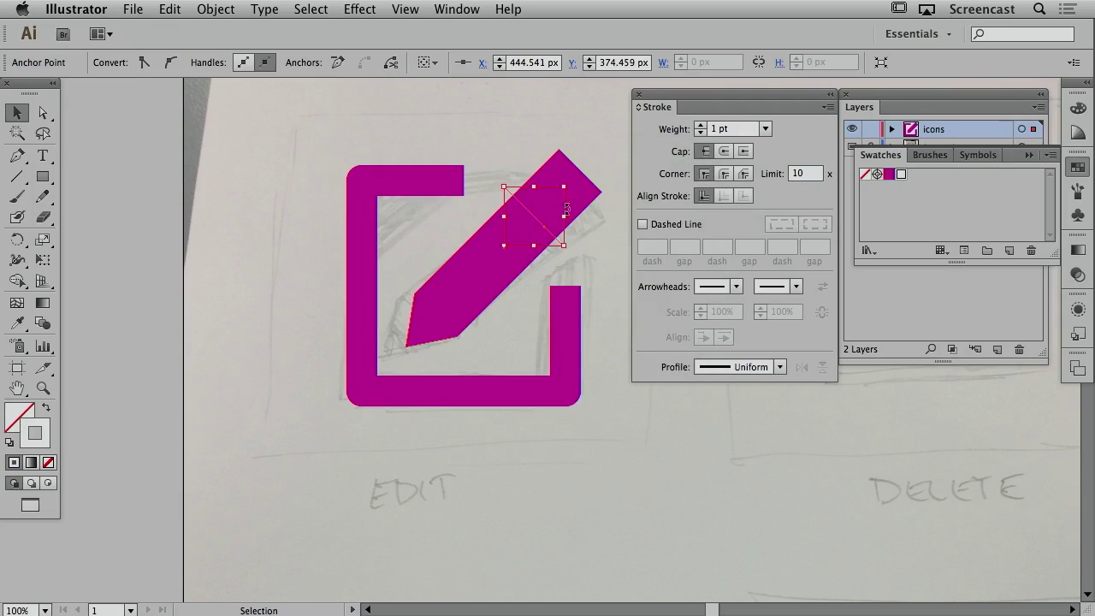
Set the white line's stroke weight to 36 pt and deselect it.
click(707, 131)
text(36)
key(Return)
click(579, 248)
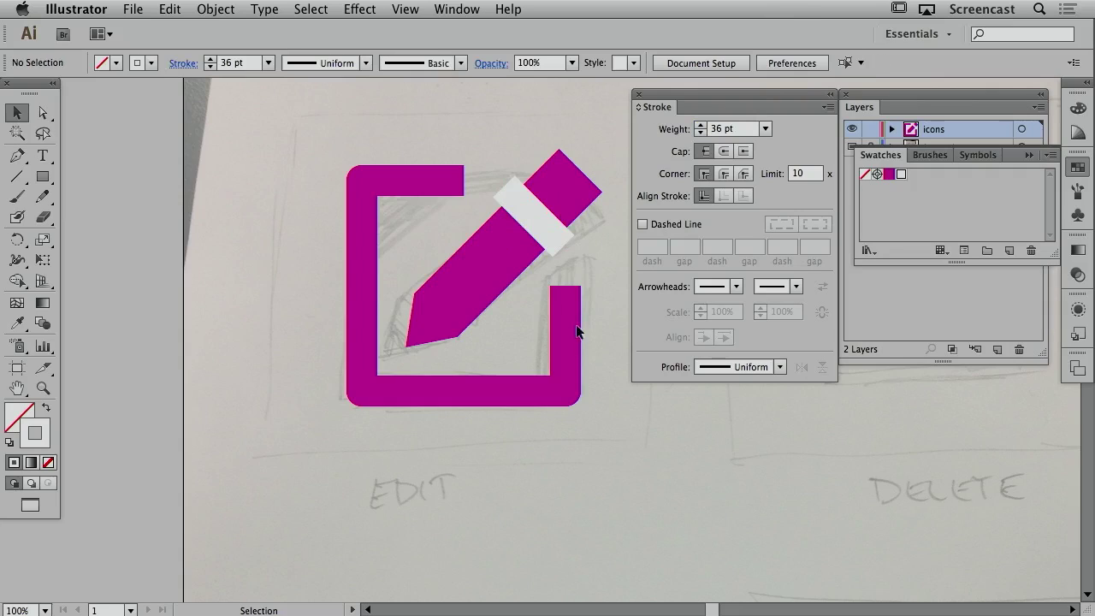
Shorten the white band at both ends to match the pencil's edges, moving its upper end point to X 385.438, Y 315.357 px, and deselect it.
key(a)
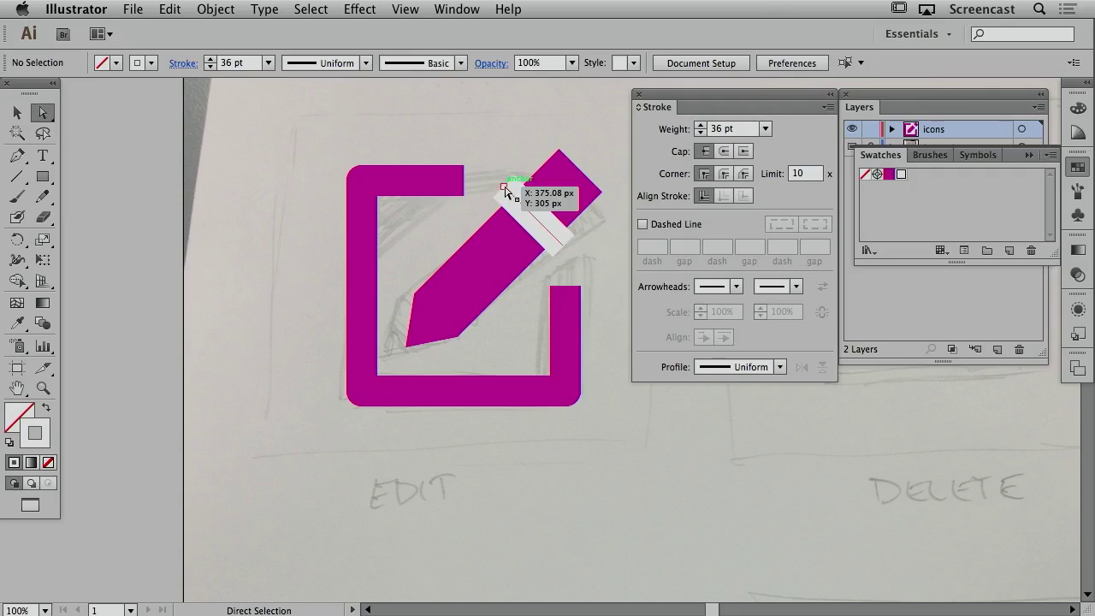
drag(505, 192, 514, 201)
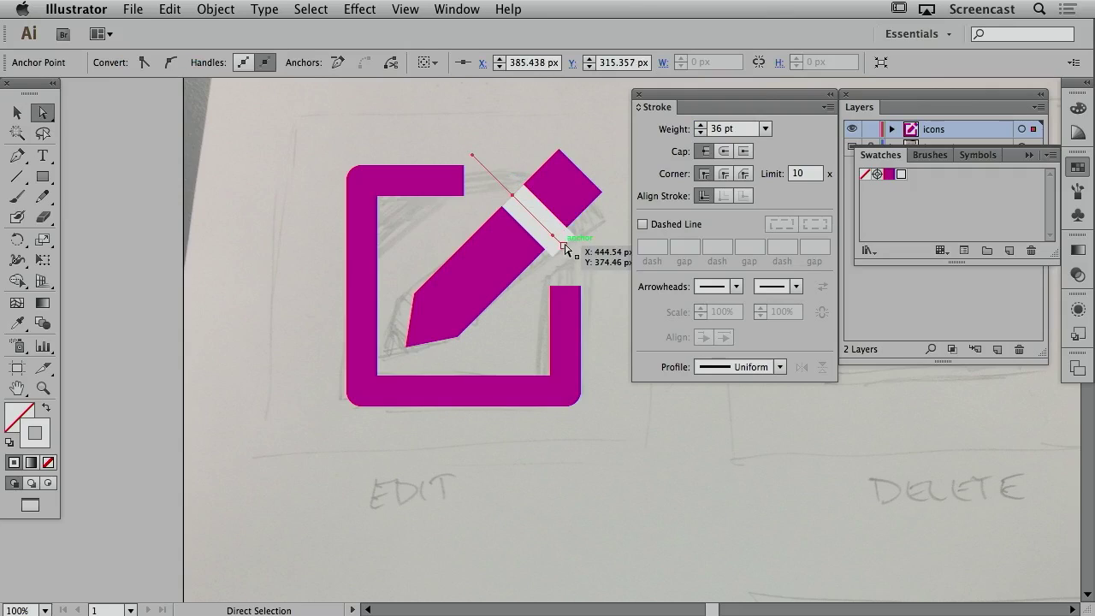
drag(565, 253, 419, 260)
click(617, 257)
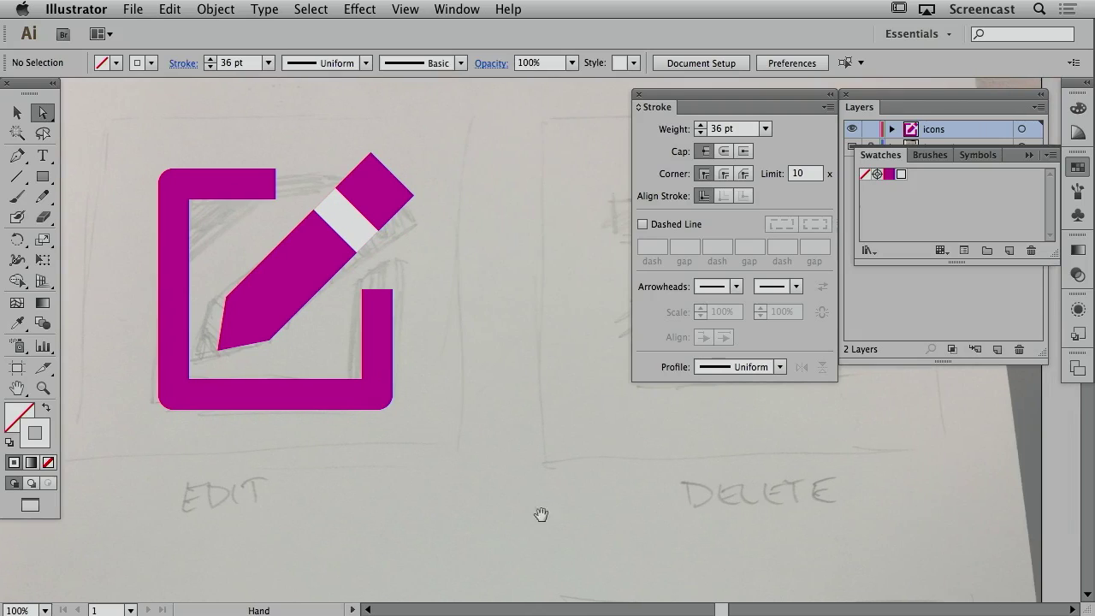
Draw a wide, flat rectangle over the lid in the Delete sketch, with the magenta swatch as fill and no stroke.
drag(552, 448, 338, 439)
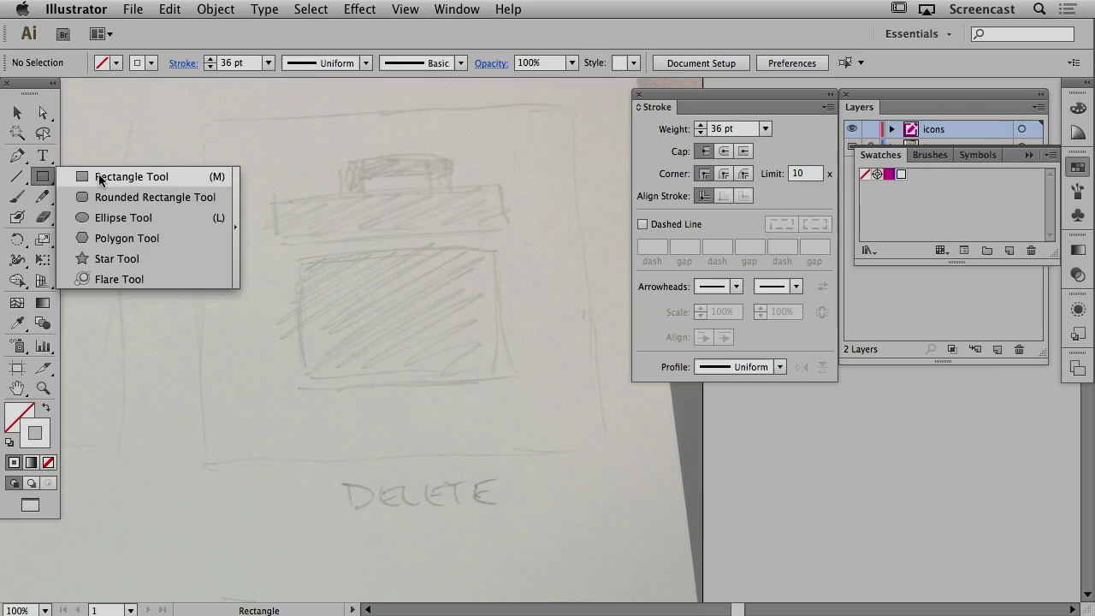
click(97, 179)
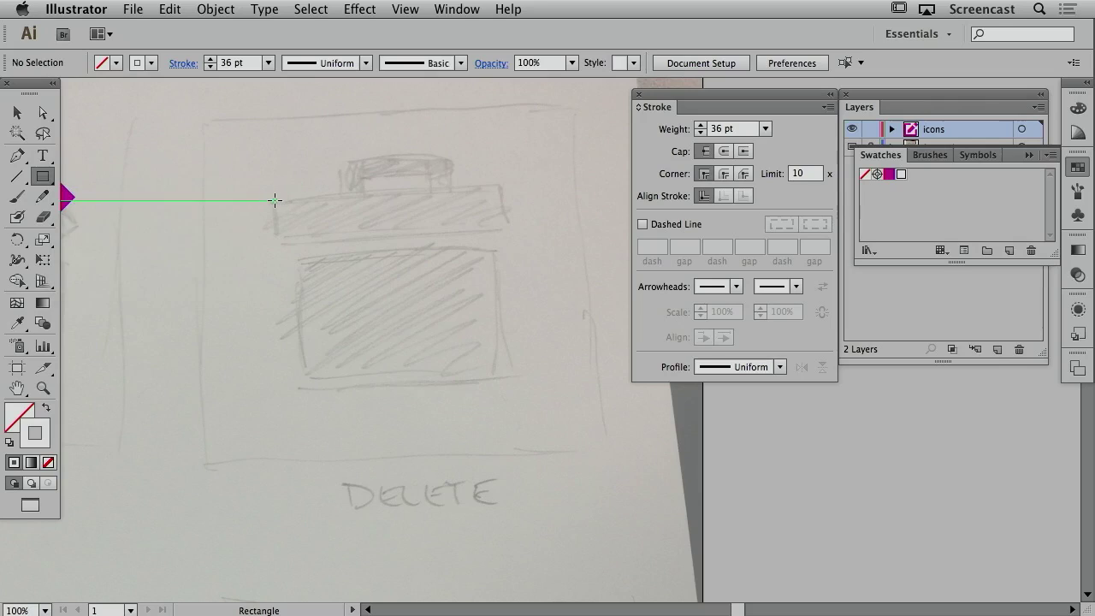
mouse_move(275, 200)
mouse_down()
mouse_move(482, 205)
mouse_move(514, 240)
mouse_up()
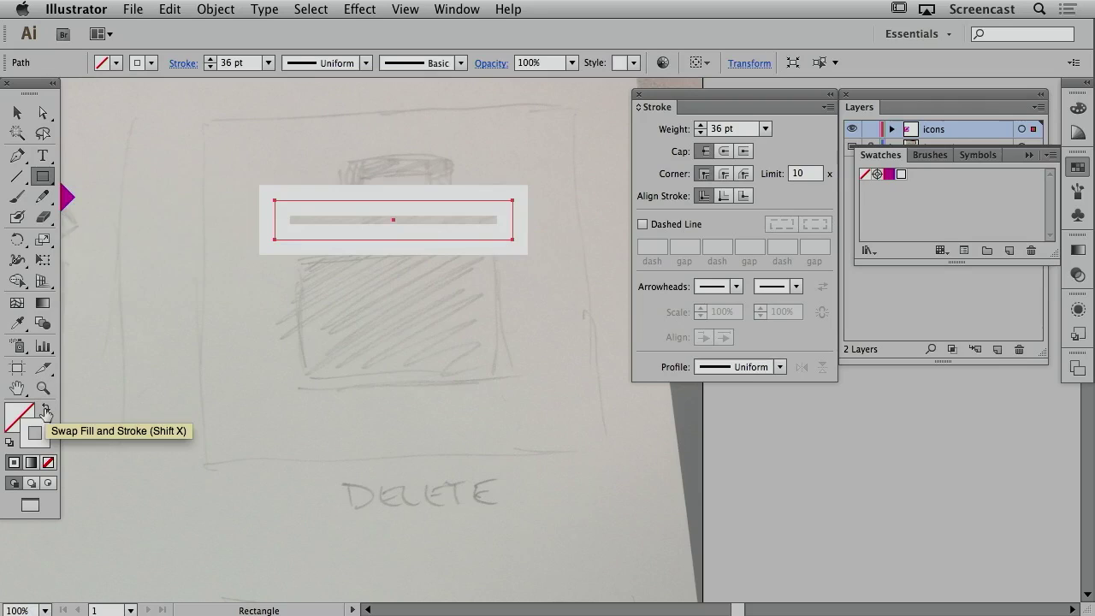
click(47, 414)
click(16, 417)
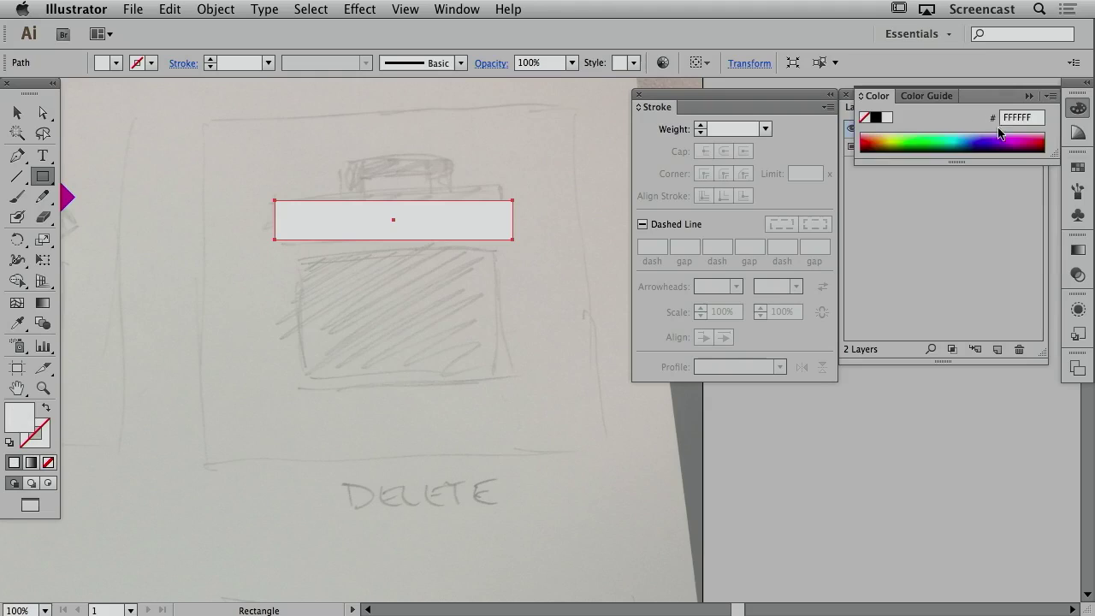
click(1074, 165)
click(890, 175)
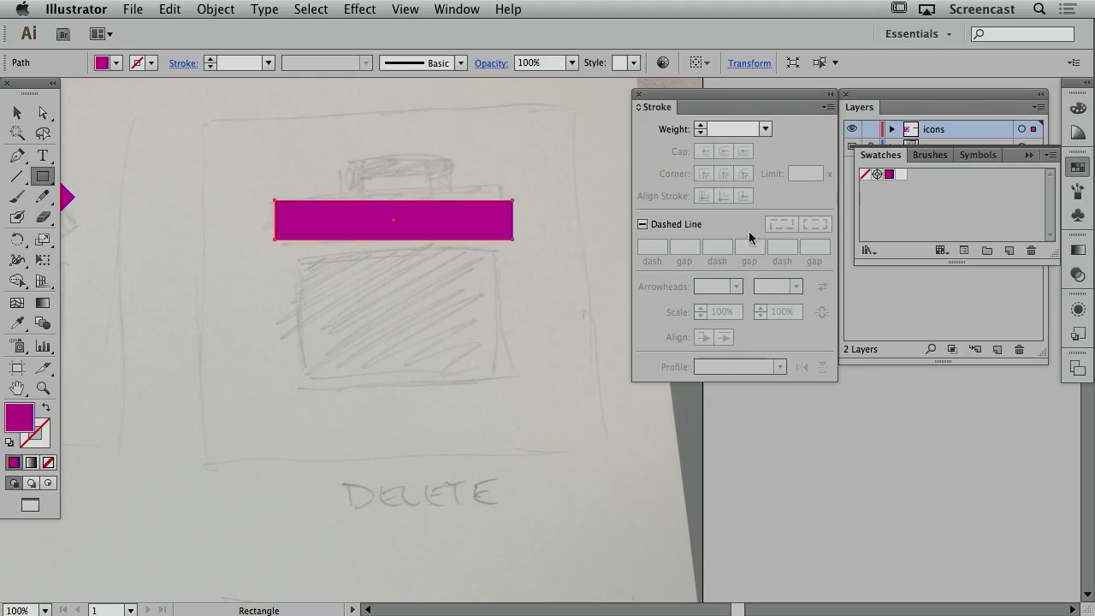
Duplicate the lid bar below itself and resize the copy into a narrower, taller rectangle for the bin's body.
key(v)
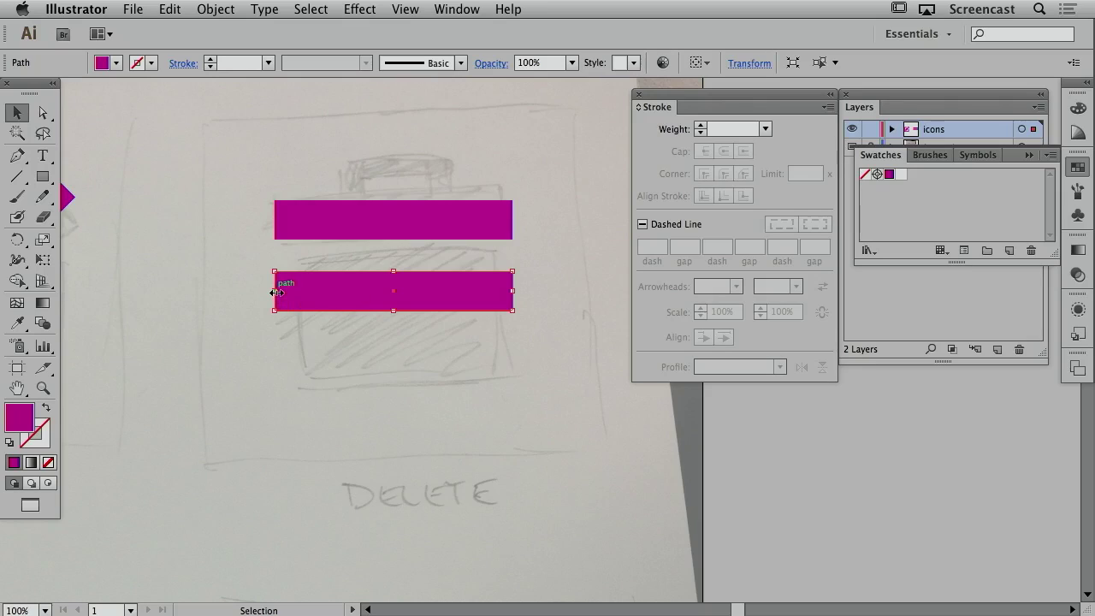
drag(276, 292, 296, 295)
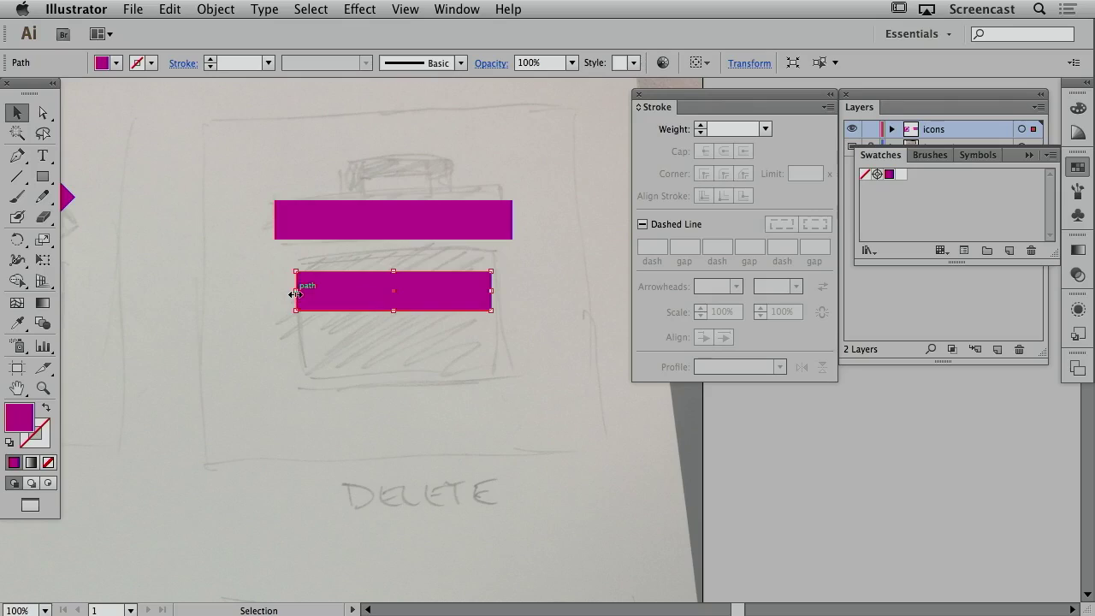
drag(394, 312, 394, 405)
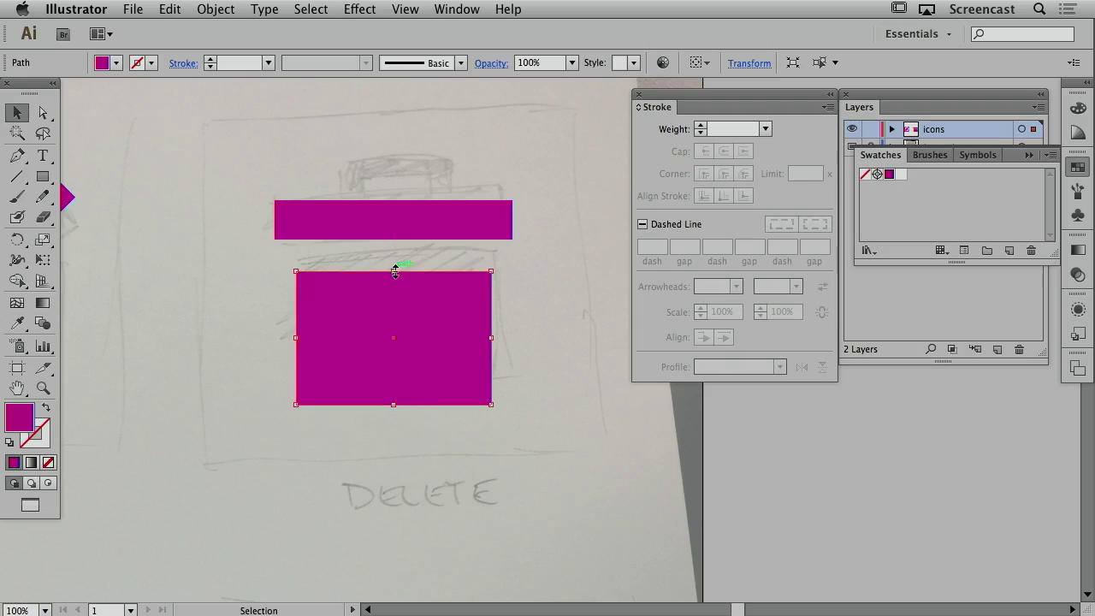
drag(393, 271, 393, 263)
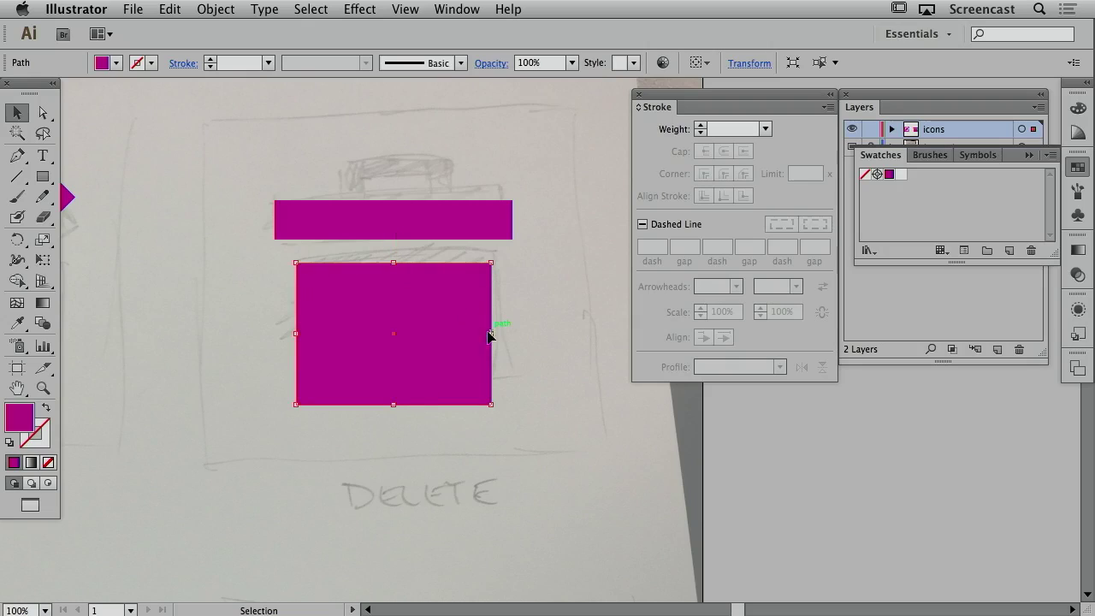
drag(490, 337, 482, 336)
click(527, 327)
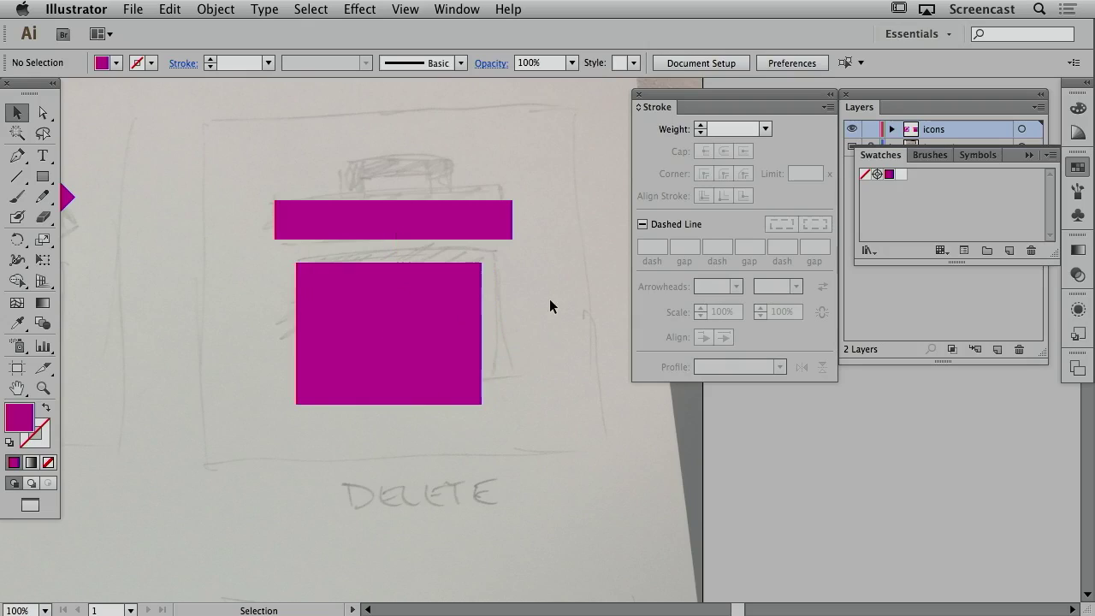
Narrow the bin's lid bar slightly from its right end and deselect it.
click(453, 226)
drag(512, 220, 506, 221)
click(535, 255)
click(427, 219)
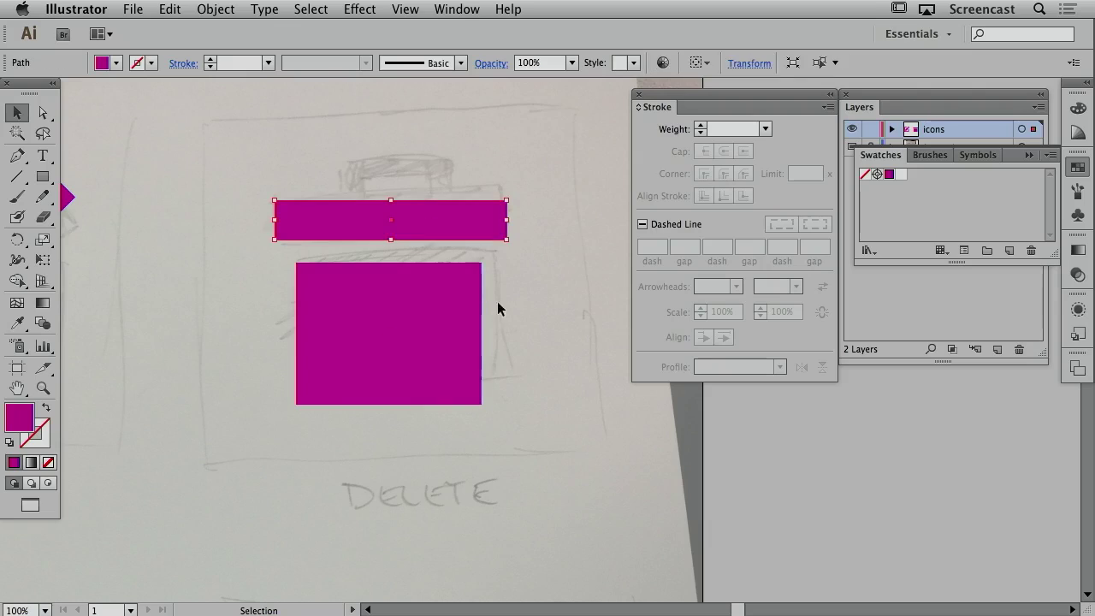
click(498, 308)
Slant the top edge of the bin's body by lowering only its upper-left corner point.
click(340, 274)
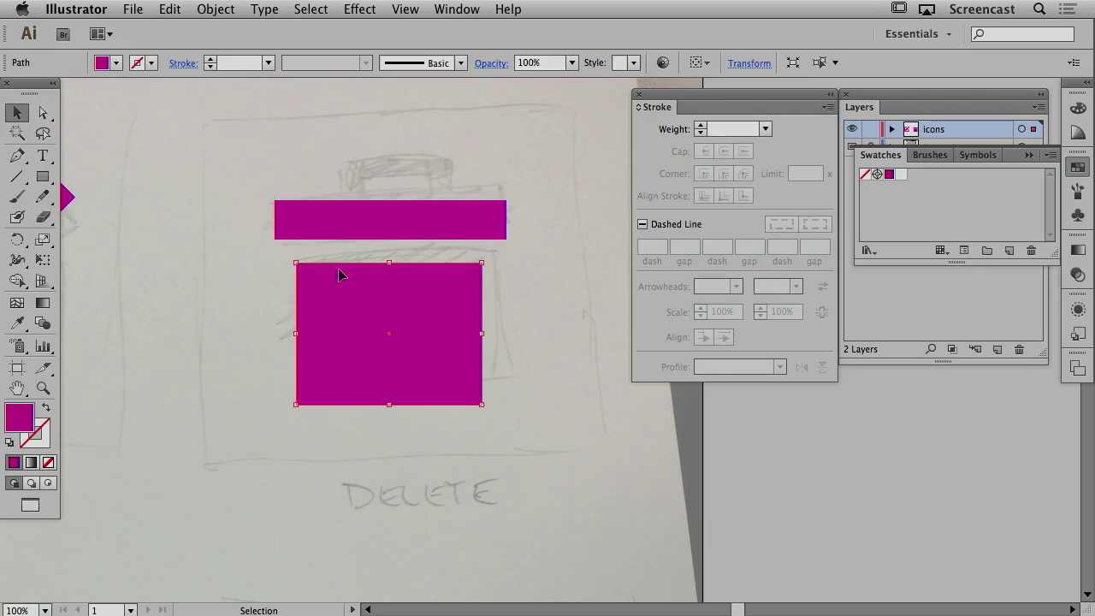
key(a)
drag(296, 263, 297, 274)
click(518, 313)
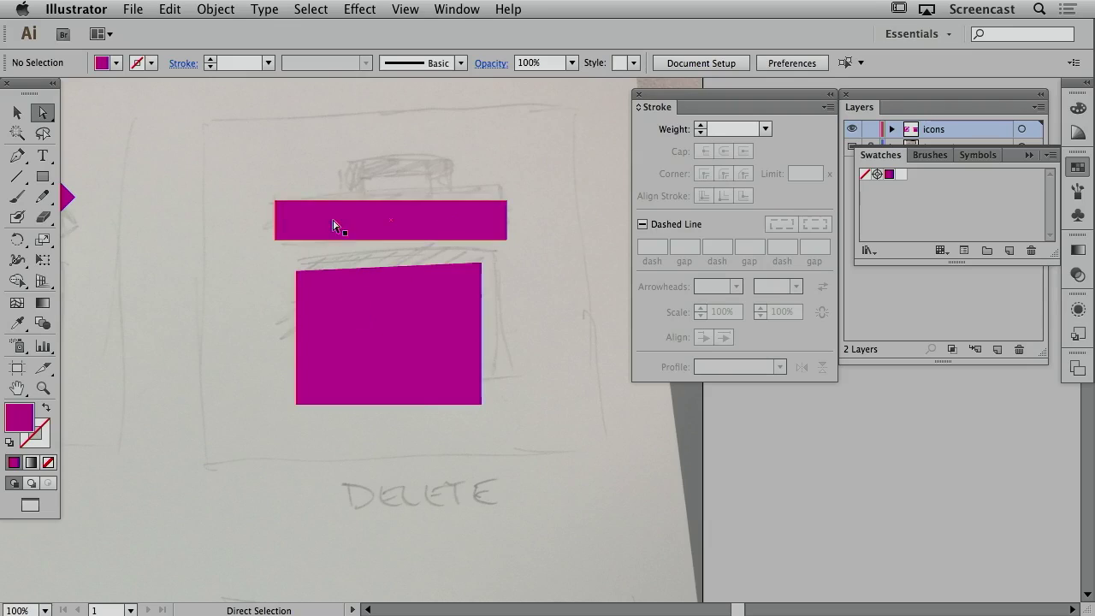
Duplicate the lid bar above itself, narrow the copy into a handle block and rest it on top of the lid.
key(v)
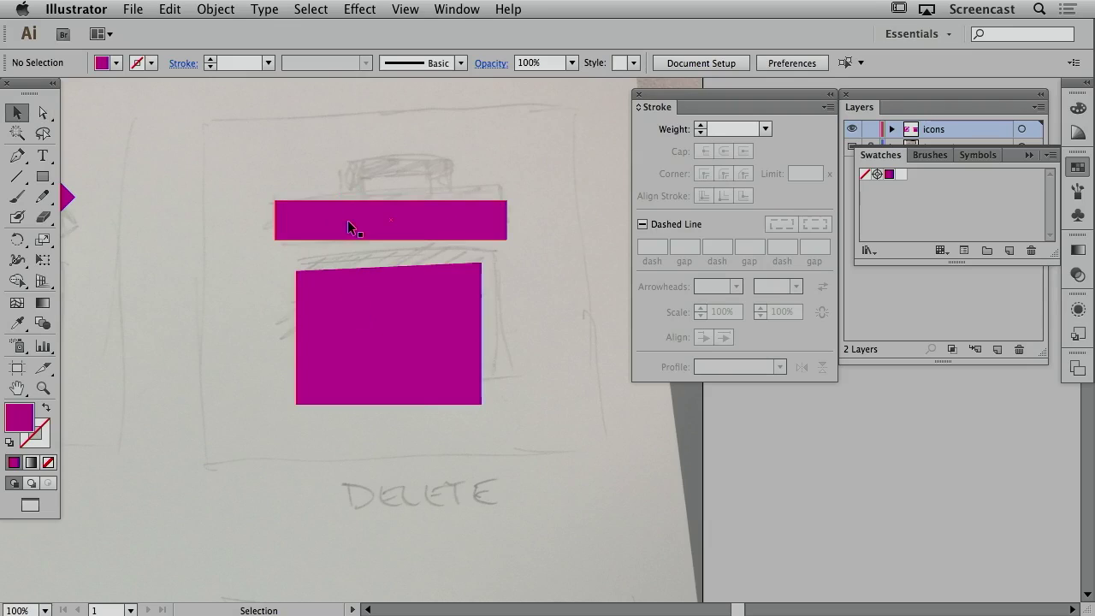
click(338, 218)
drag(338, 227, 338, 152)
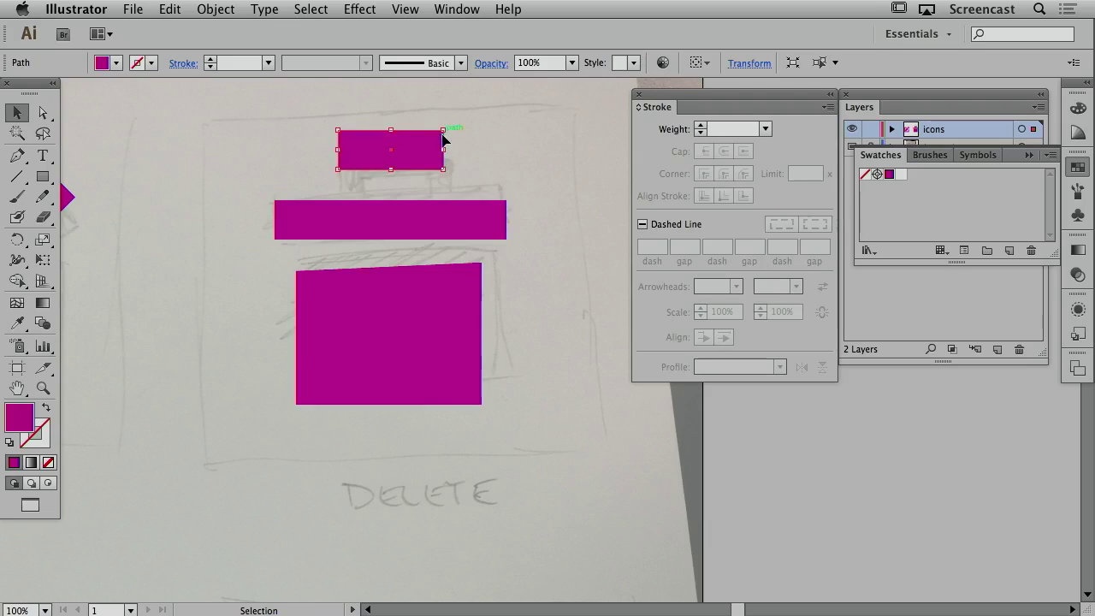
drag(419, 154, 421, 183)
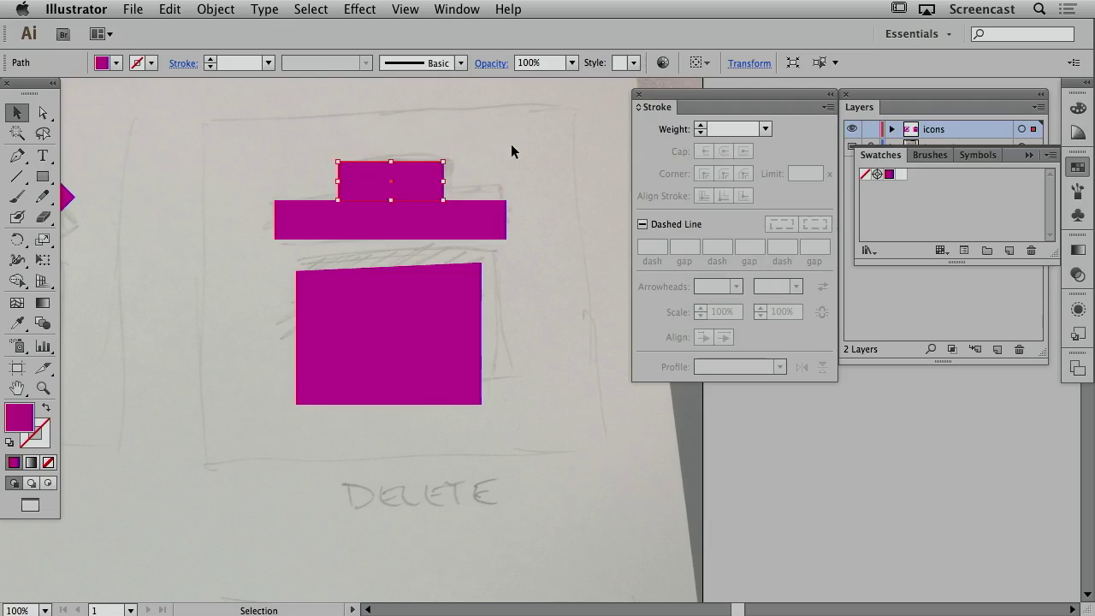
click(511, 145)
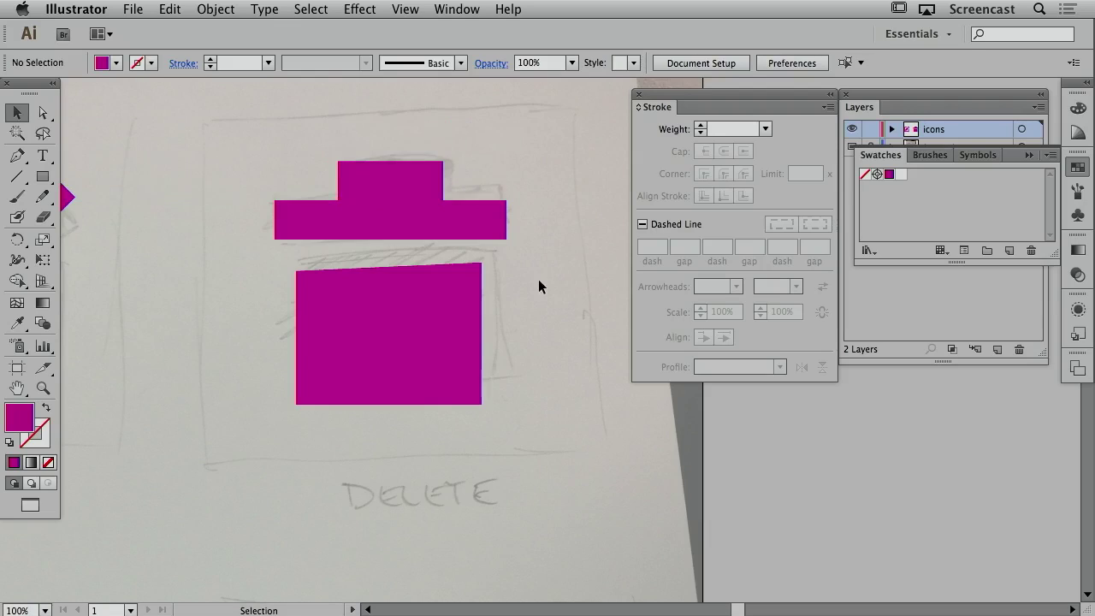
Duplicate the handle block, shrink the copy into a small opening resting on the lid, and fill it with the white swatch.
click(368, 179)
drag(361, 179, 389, 180)
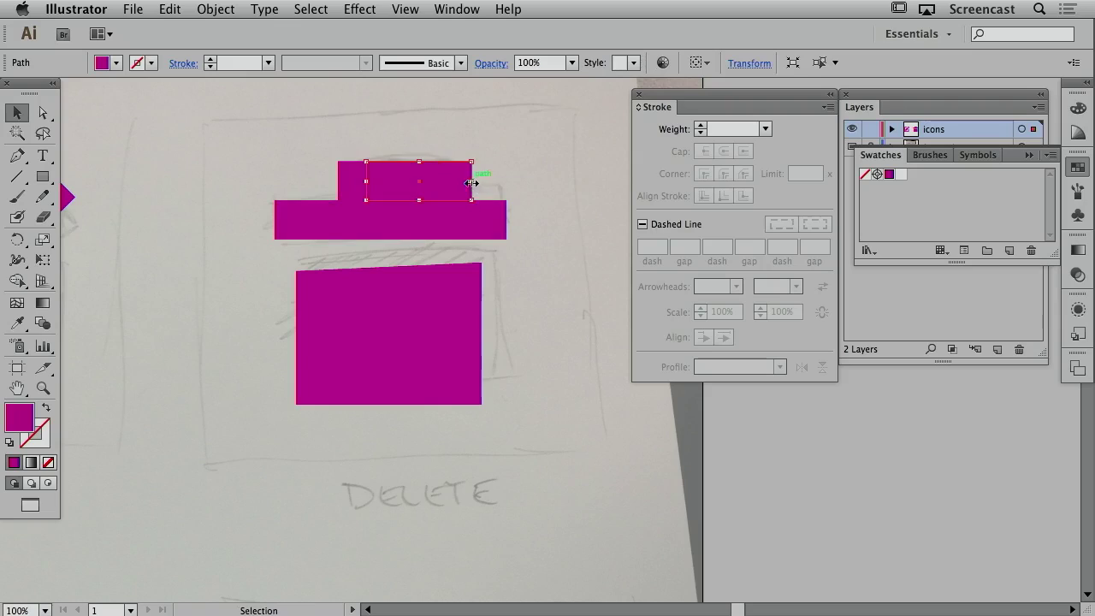
drag(471, 183, 393, 176)
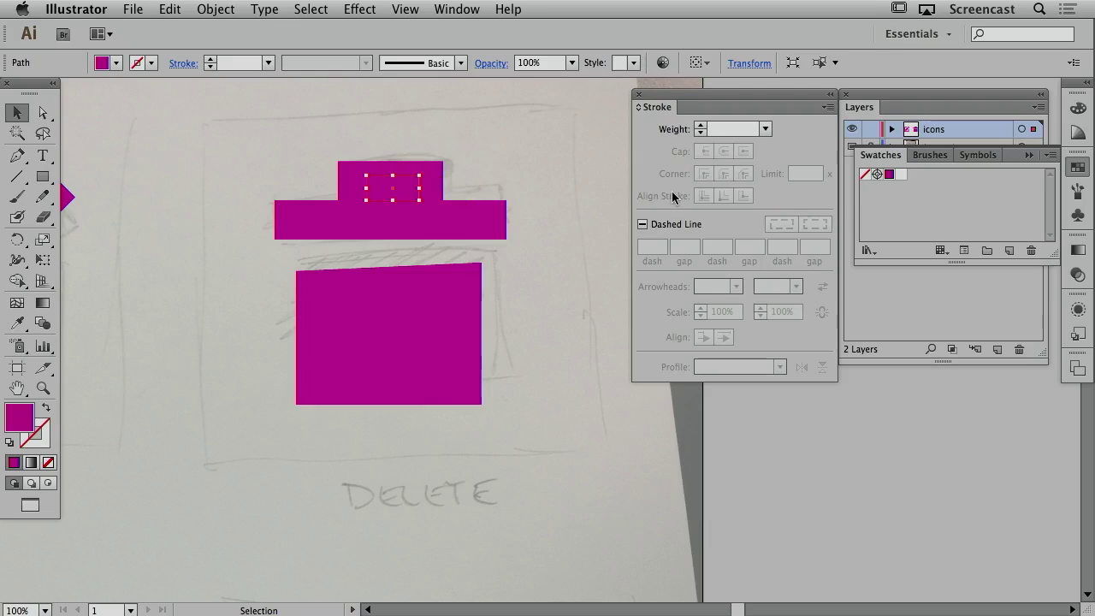
click(901, 173)
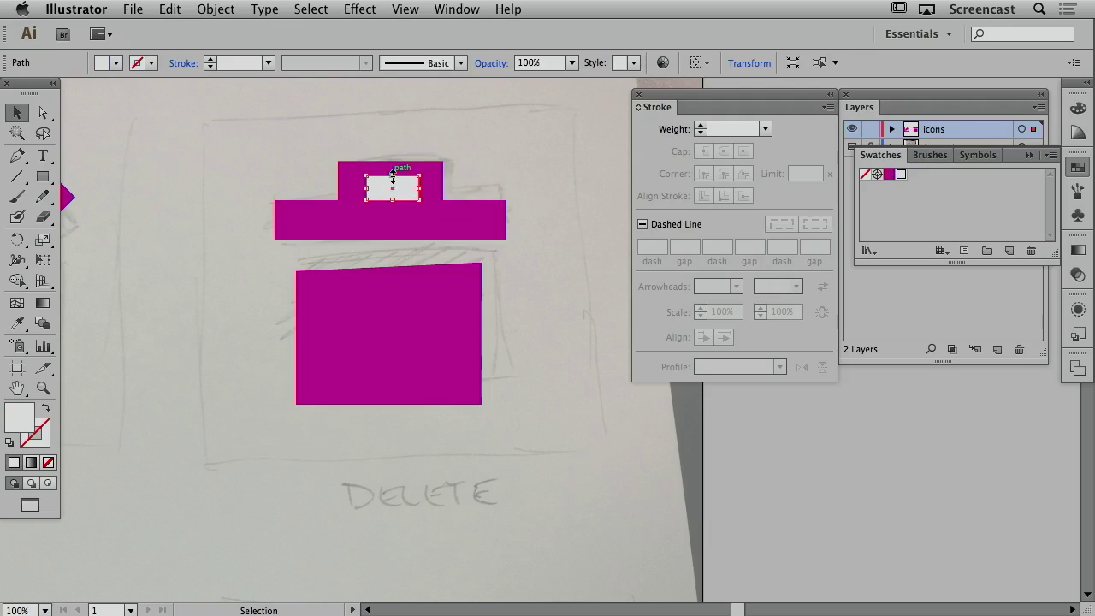
drag(392, 175, 394, 179)
click(481, 148)
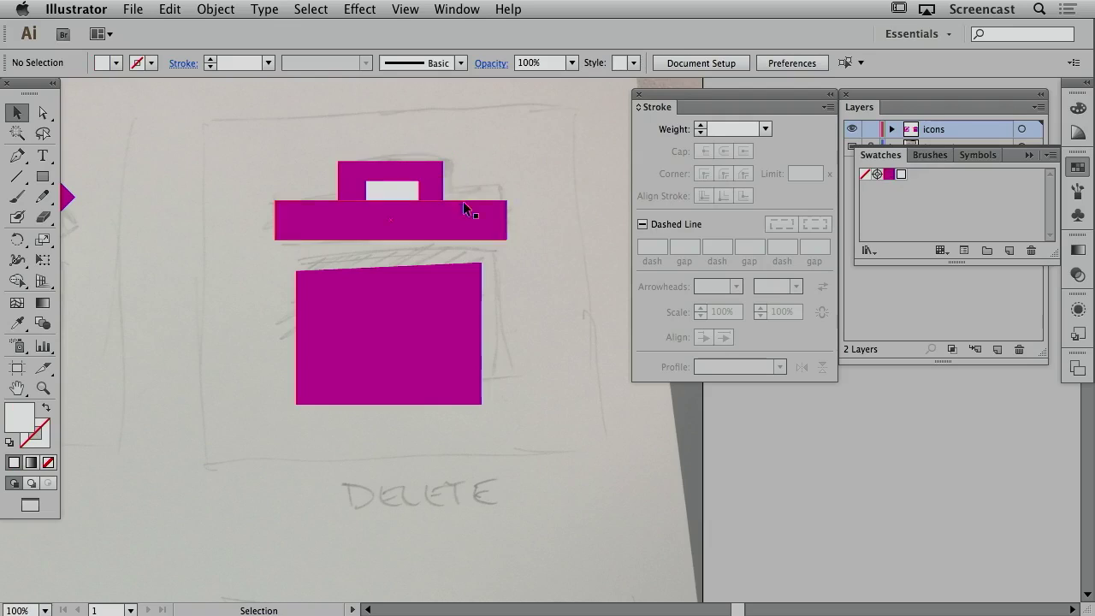
Align all the bin's parts to their common horizontal centre, relative to the selection, and deselect them.
drag(373, 142, 391, 189)
drag(414, 237, 409, 344)
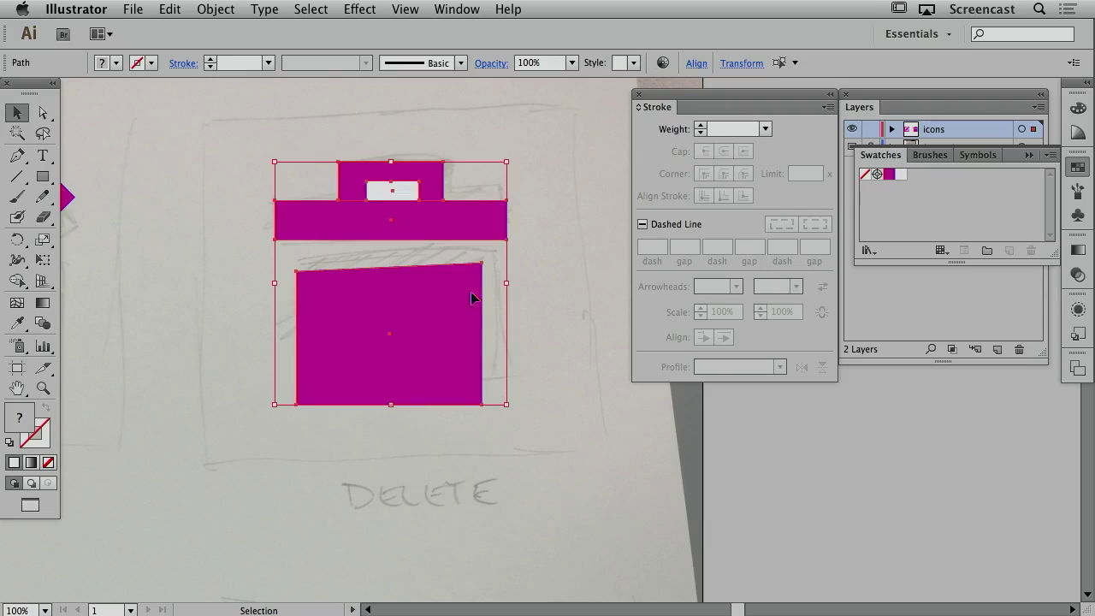
click(699, 65)
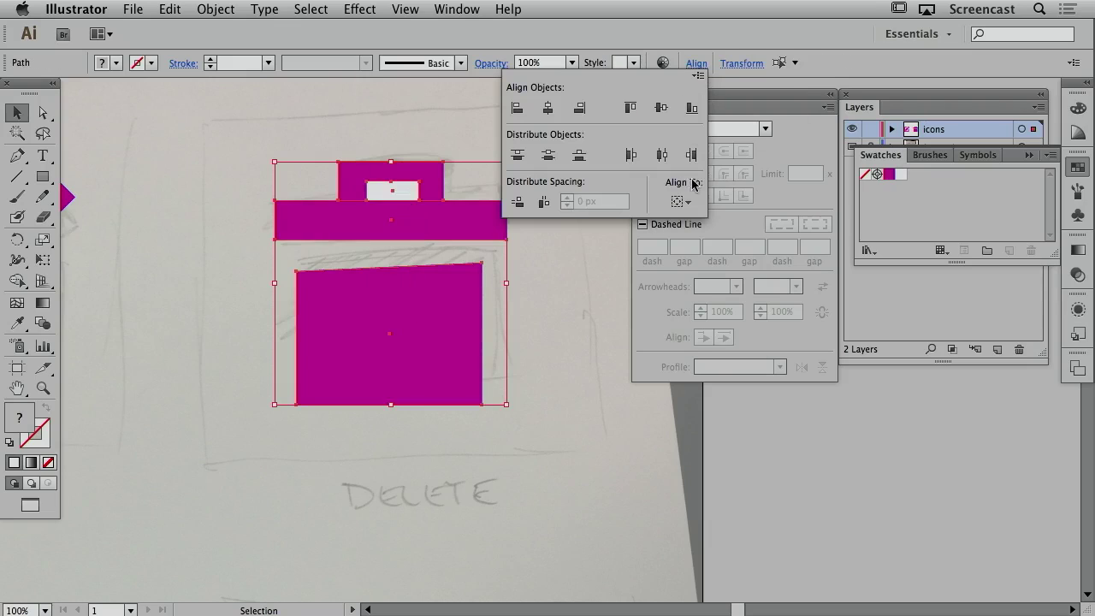
click(685, 203)
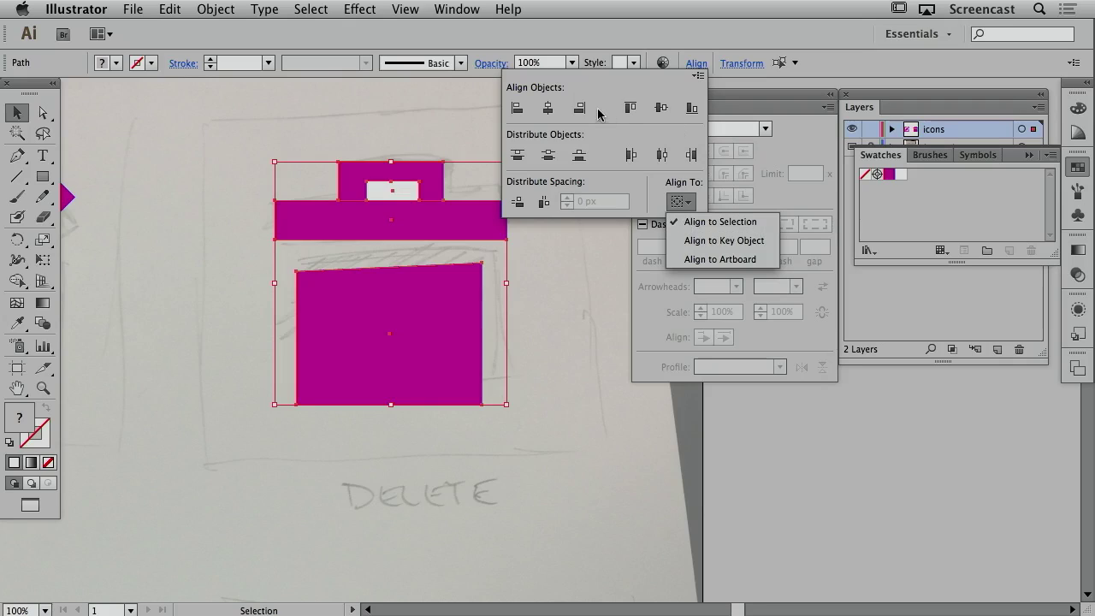
click(545, 108)
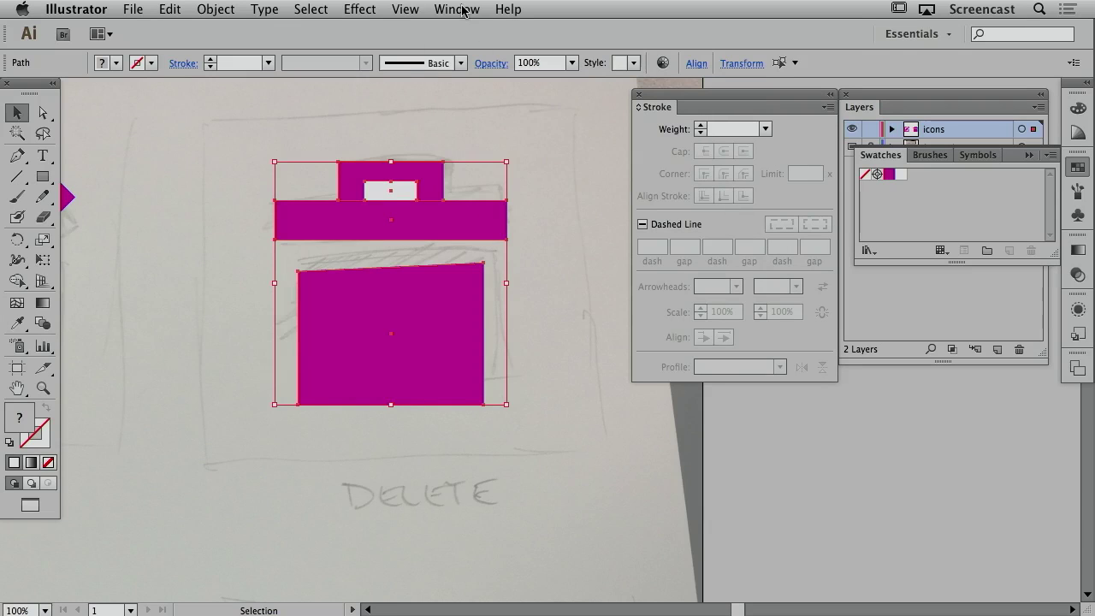
click(528, 396)
Draw a circle outward from the centre of the Settings gear sketch to cover the gear's body and fill it with magenta.
key(super+minus)
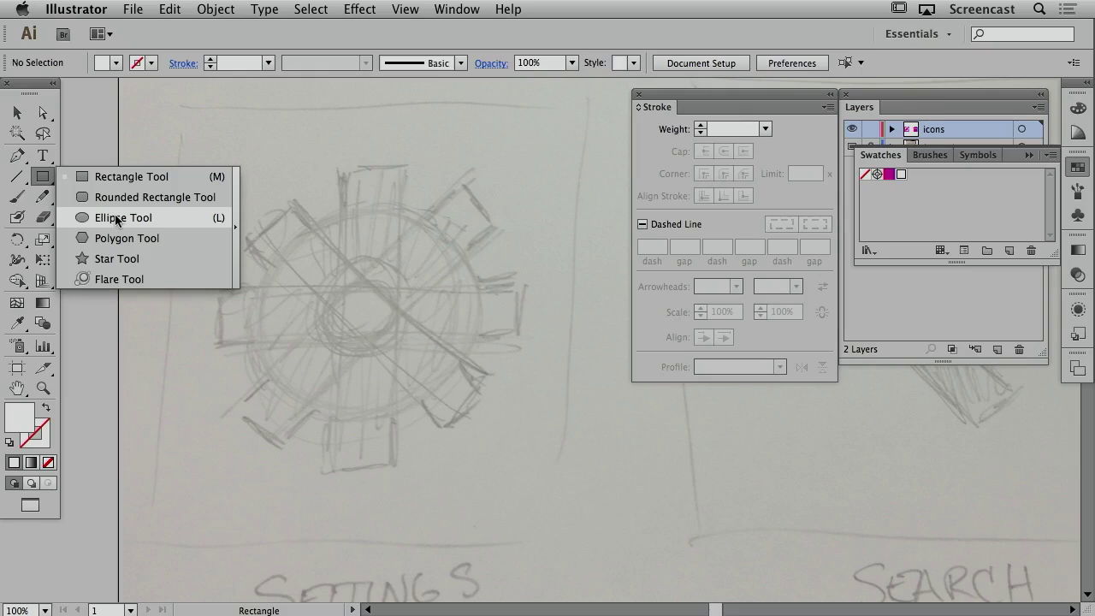
click(120, 218)
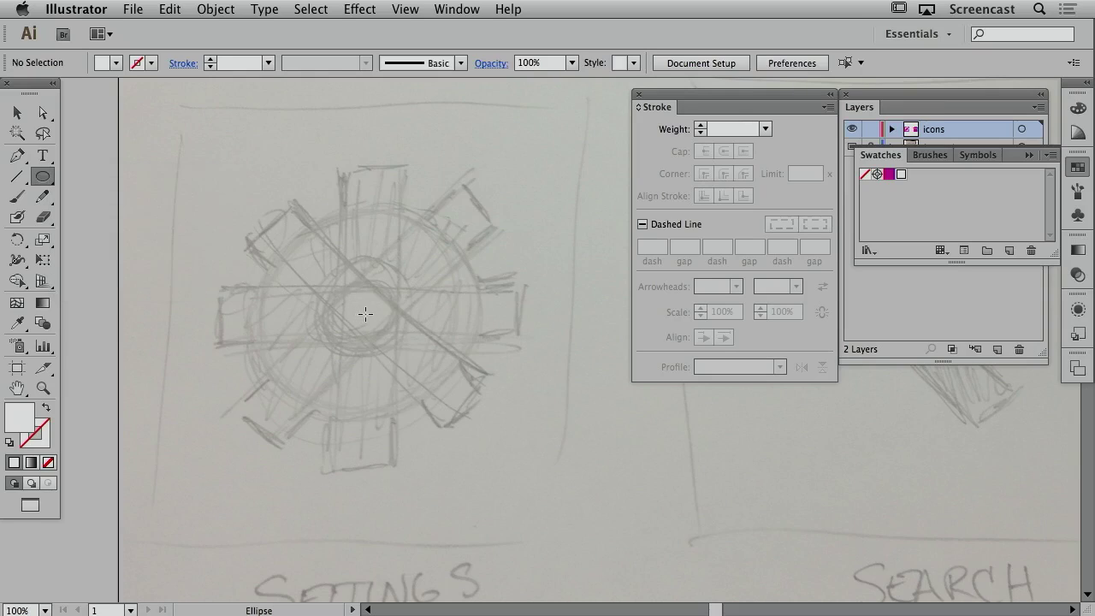
drag(365, 314, 253, 224)
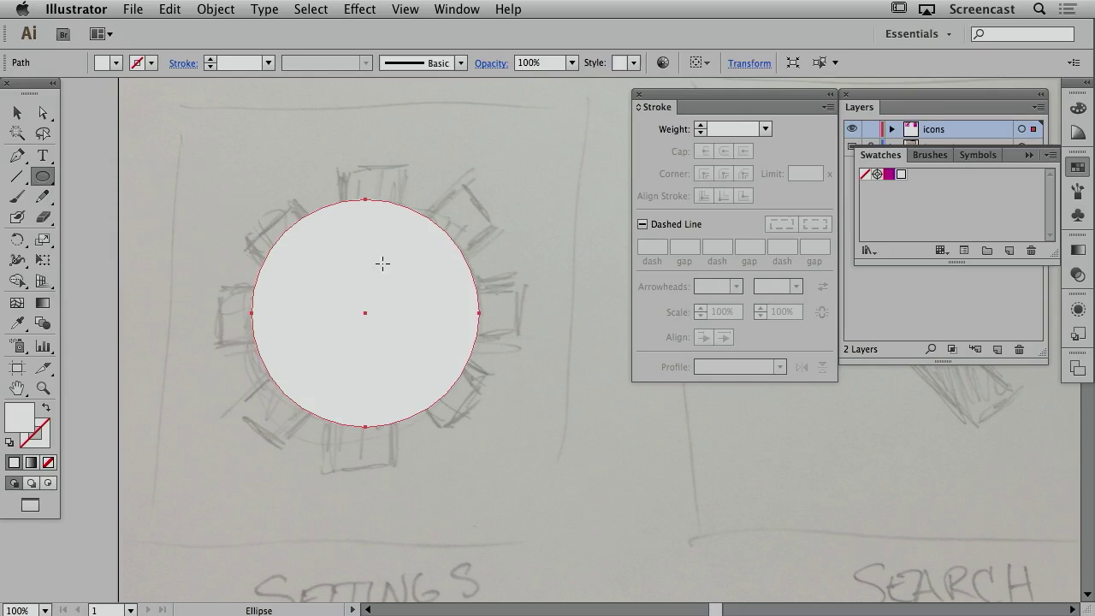
click(889, 175)
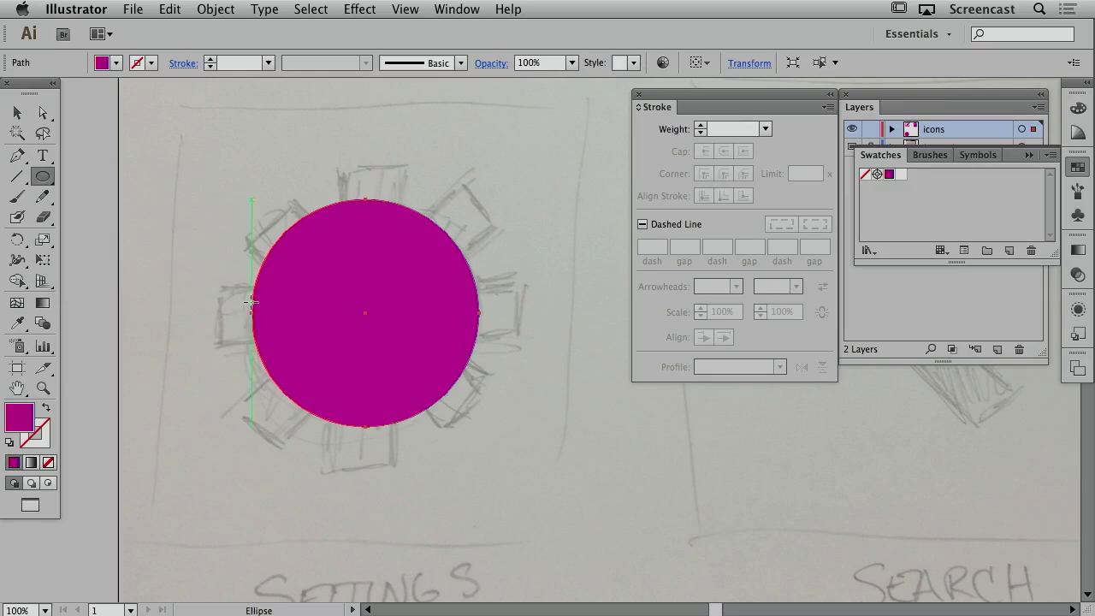
Turn the circle into a ring by swapping its fill colour to the stroke and setting the stroke weight to 65 pt.
key(v)
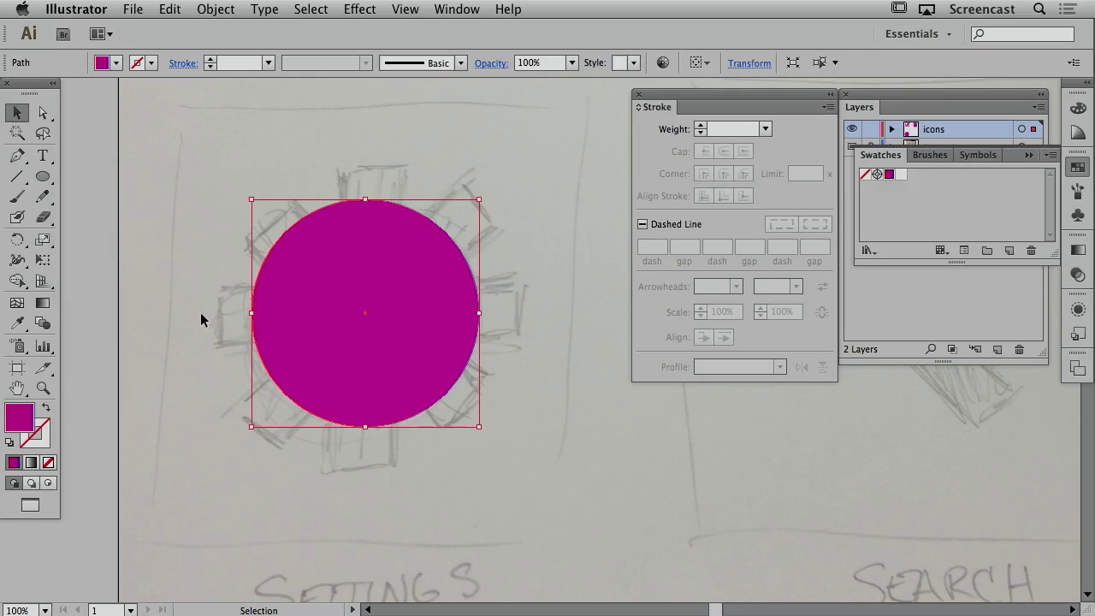
click(45, 414)
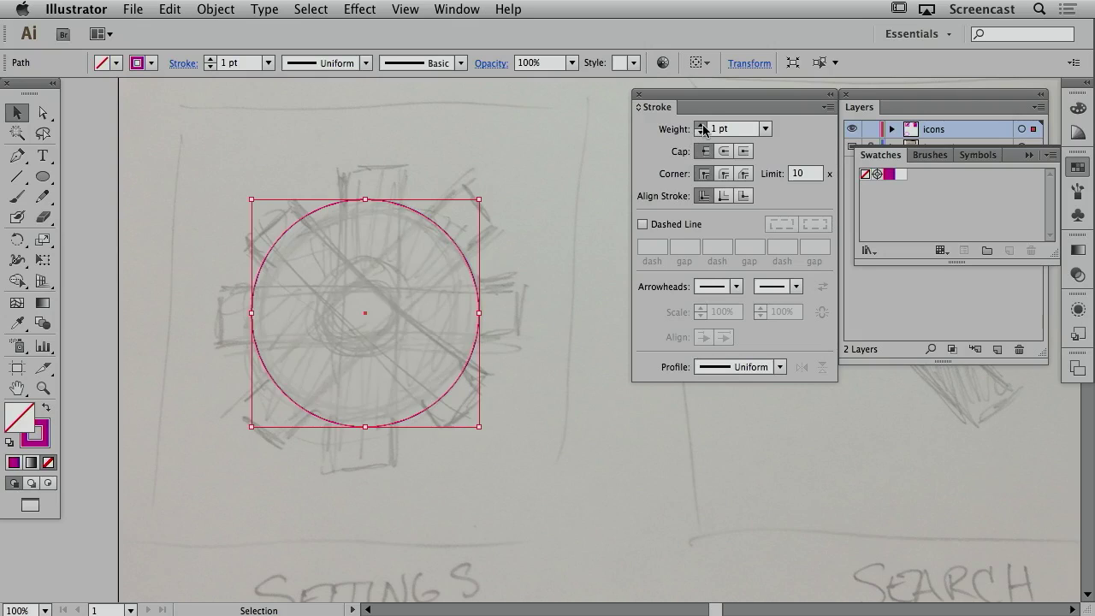
drag(703, 128, 705, 128)
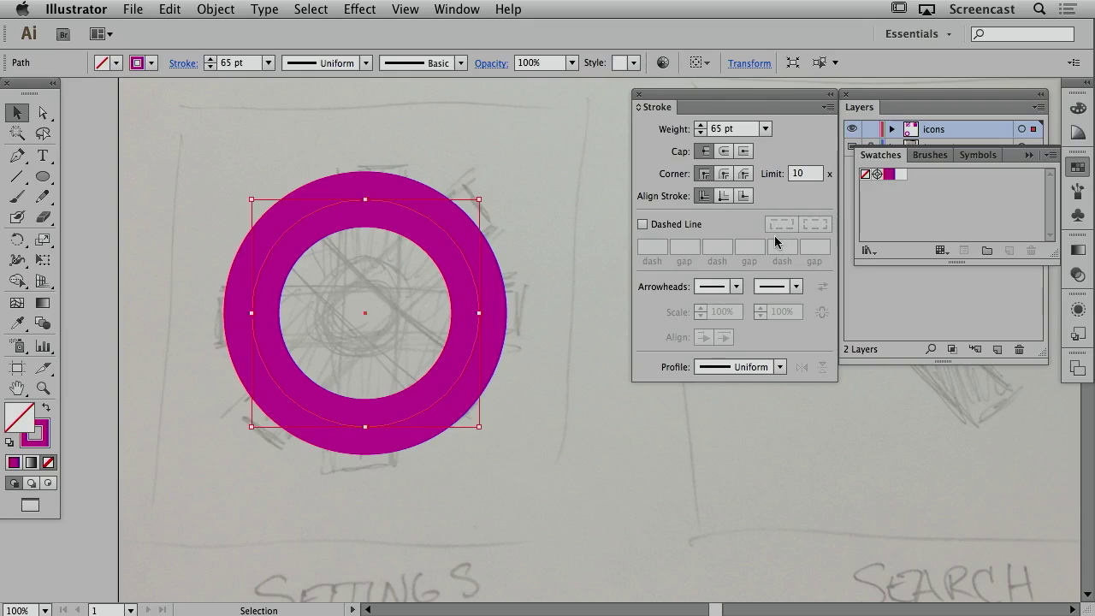
Align the ring's stroke to the inside of its path and raise the stroke weight to 82 pt.
click(723, 196)
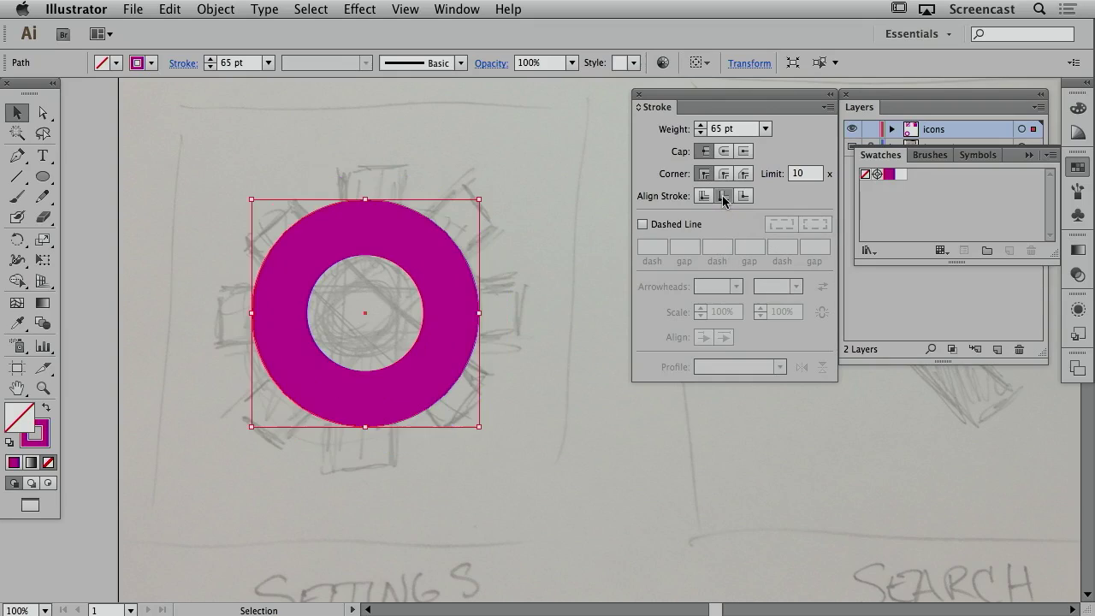
click(700, 125)
click(700, 125)
click(700, 125)
click(700, 125)
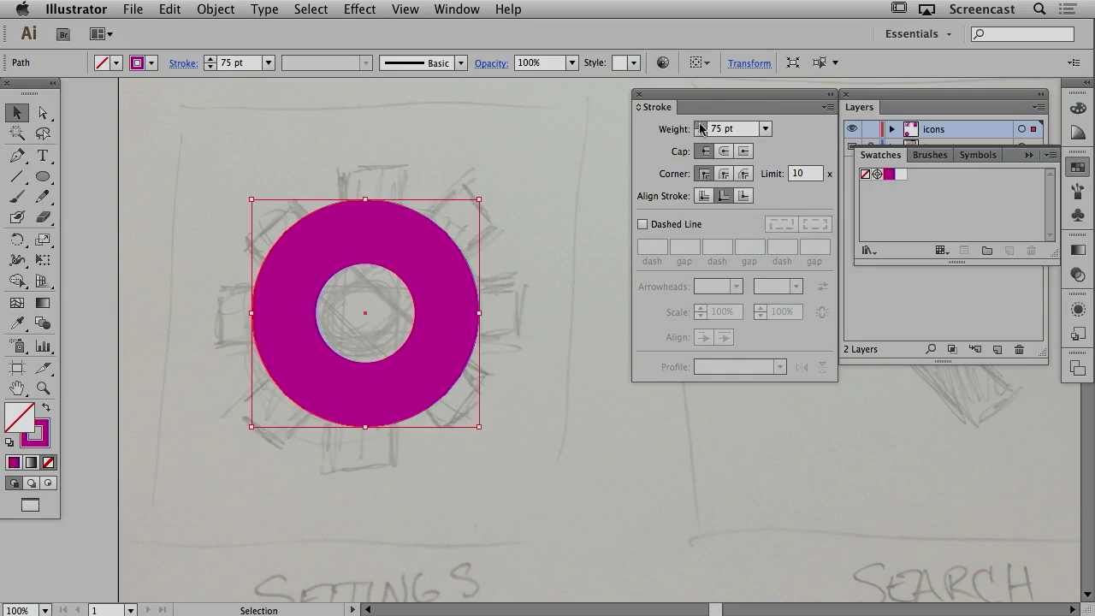
click(700, 125)
click(700, 125)
click(700, 125)
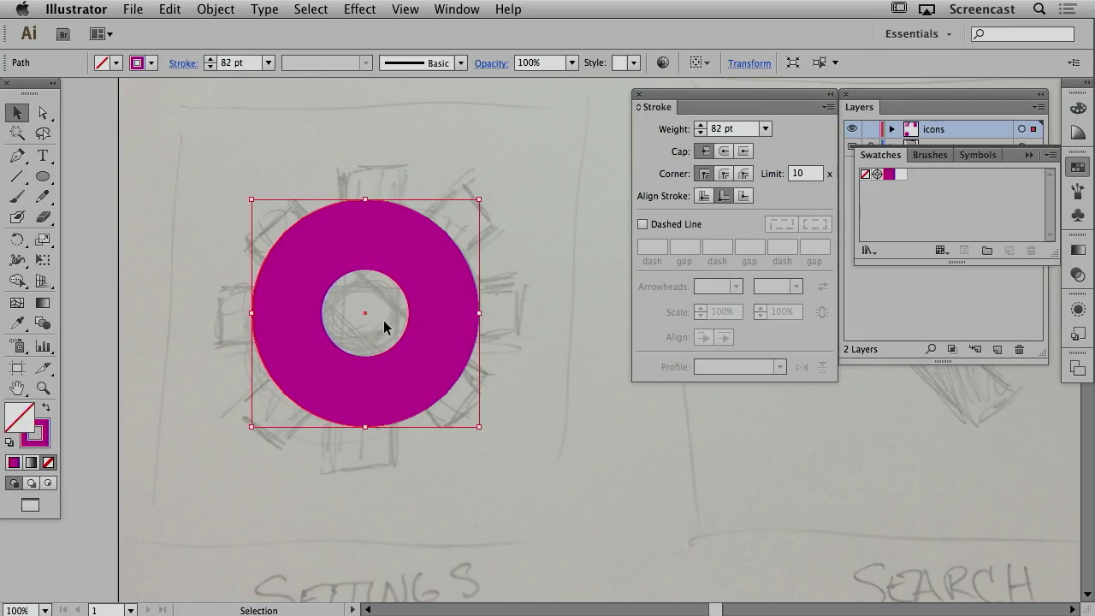
Draw a tall, narrow rectangle across the ring to span the gear's upper and lower teeth, filled with magenta and no stroke.
click(565, 266)
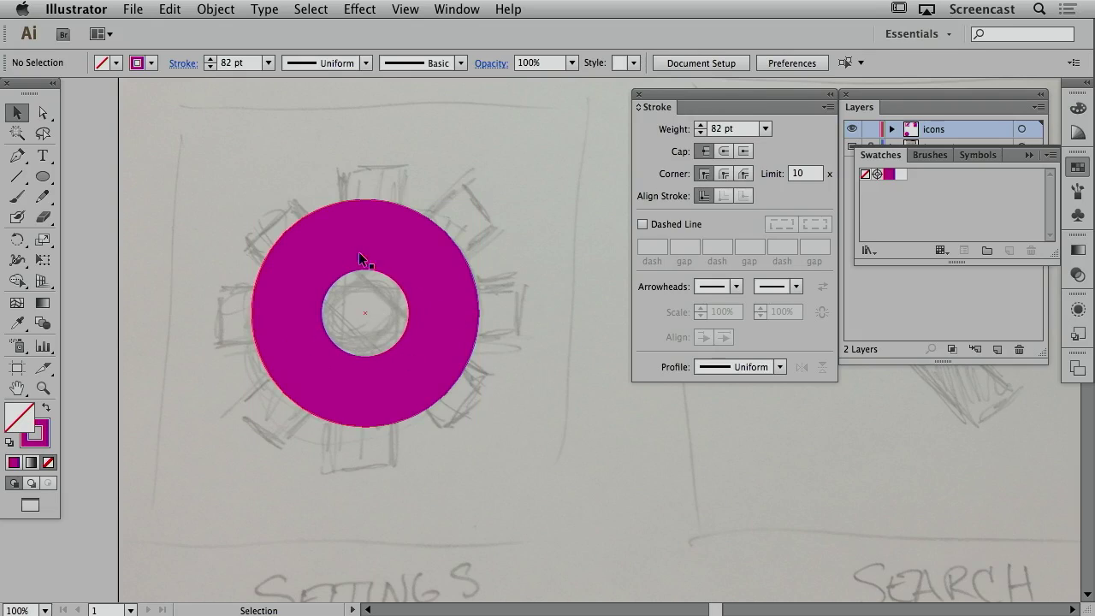
click(39, 175)
drag(40, 175, 96, 174)
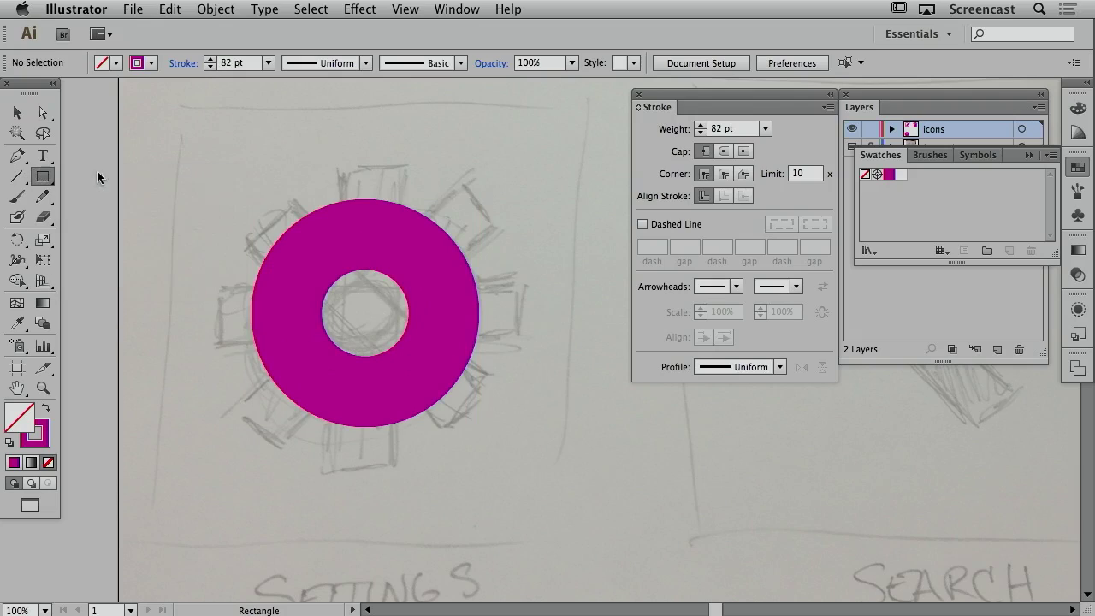
mouse_move(344, 167)
mouse_down()
mouse_move(382, 469)
mouse_move(402, 473)
mouse_move(366, 443)
mouse_up()
key(v)
click(46, 408)
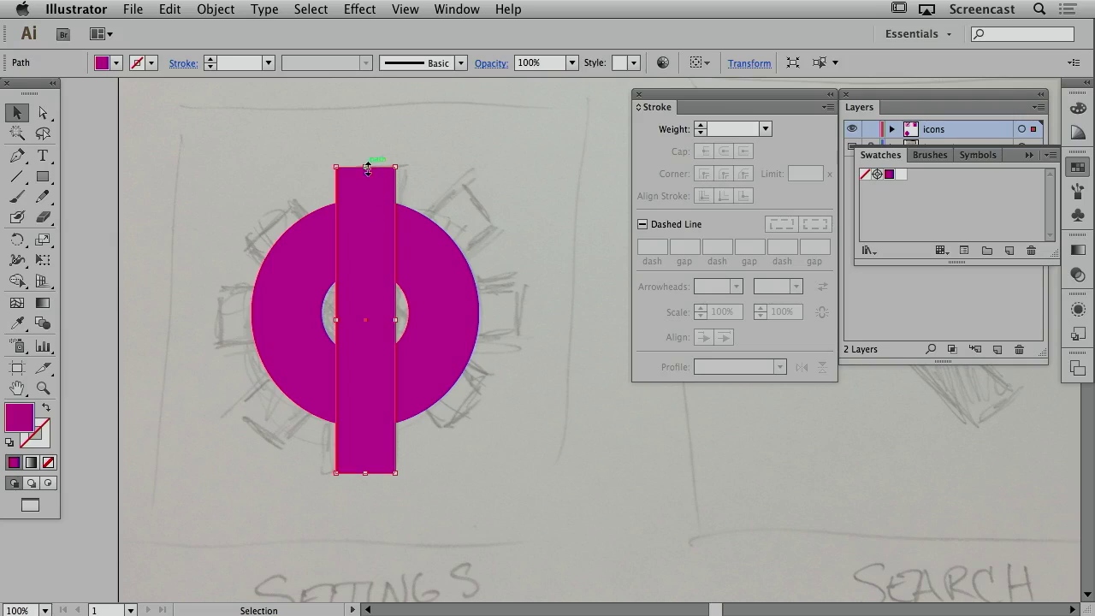
Duplicate the vertical bar in place and rotate the copy 90° to form the horizontal teeth.
key(super)
key(super)
drag(403, 161, 203, 227)
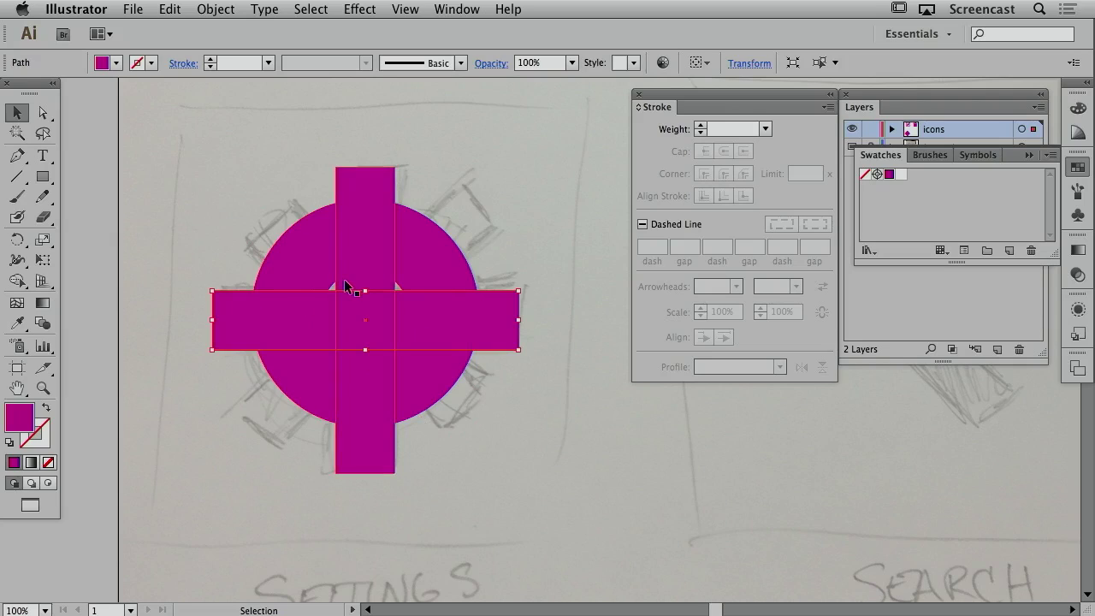
Duplicate both crossed bars in place, rotate the copies 45° to form the diagonal teeth, and deselect them.
shift+click(348, 221)
key(super)
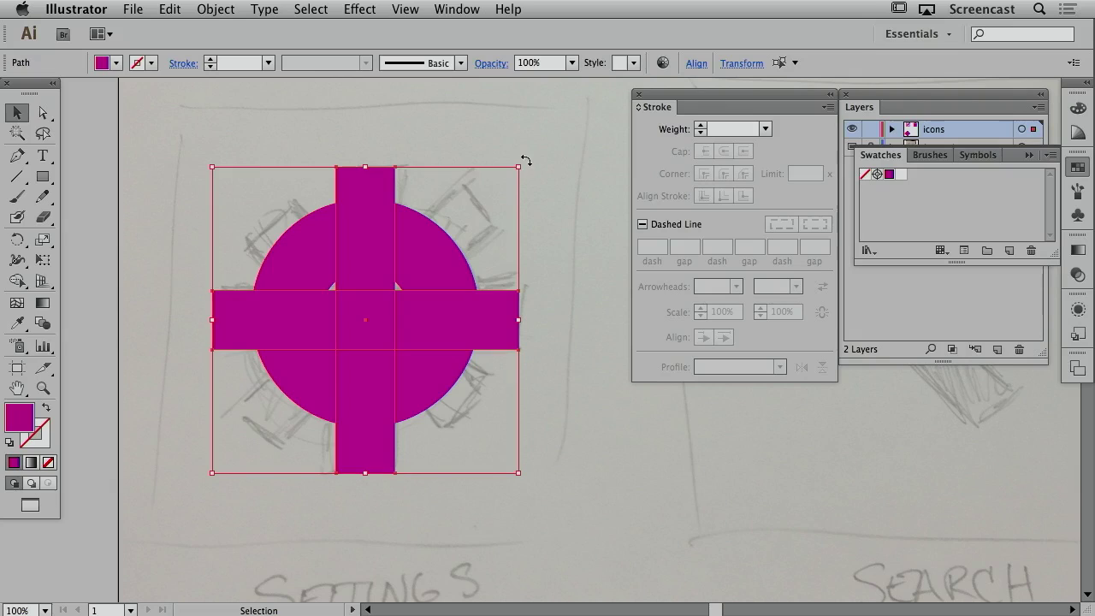
drag(526, 160, 400, 152)
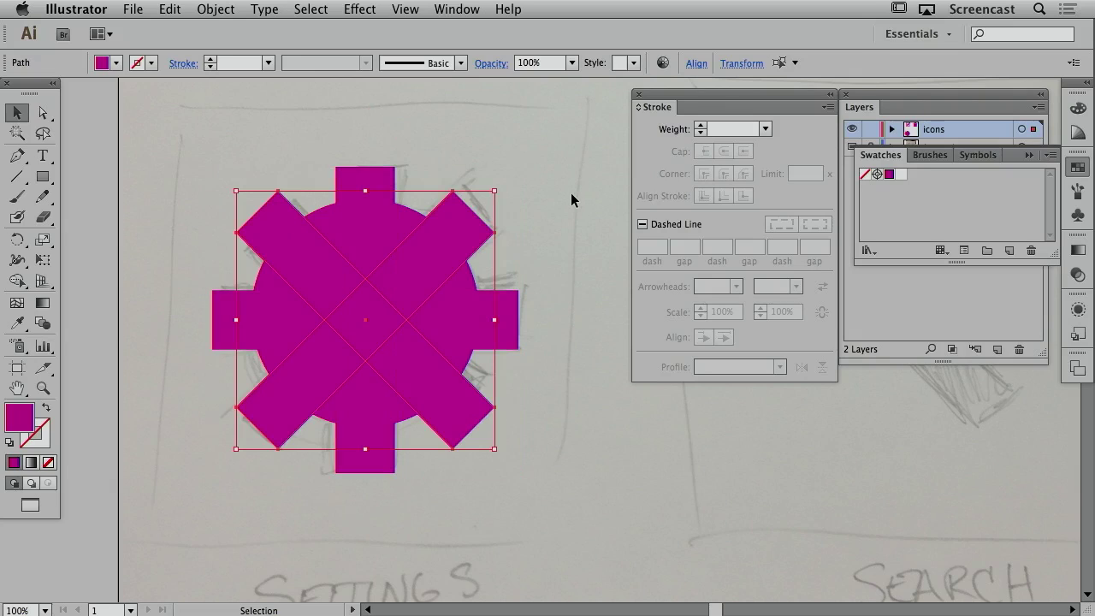
click(571, 194)
Select all the gear's parts and display the Align controls with their full options beside the artwork.
drag(237, 136, 505, 495)
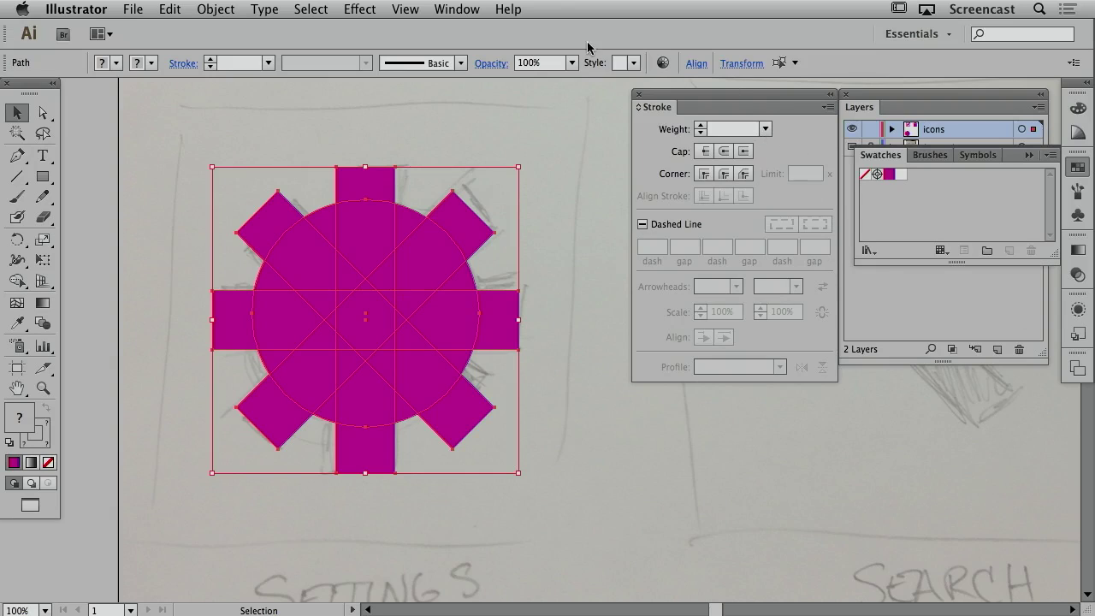
click(465, 12)
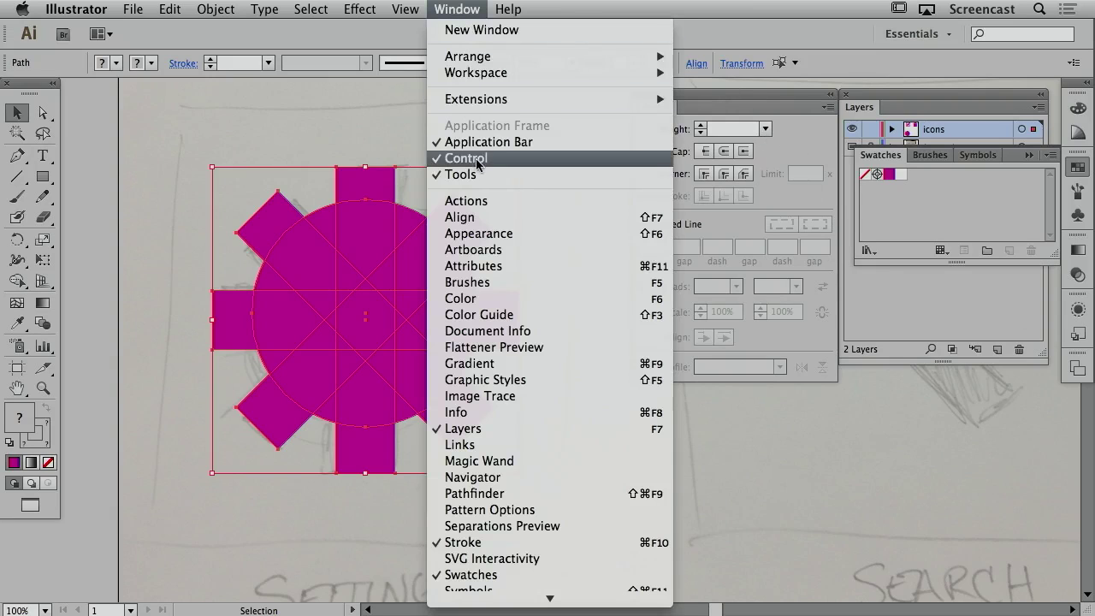
click(485, 218)
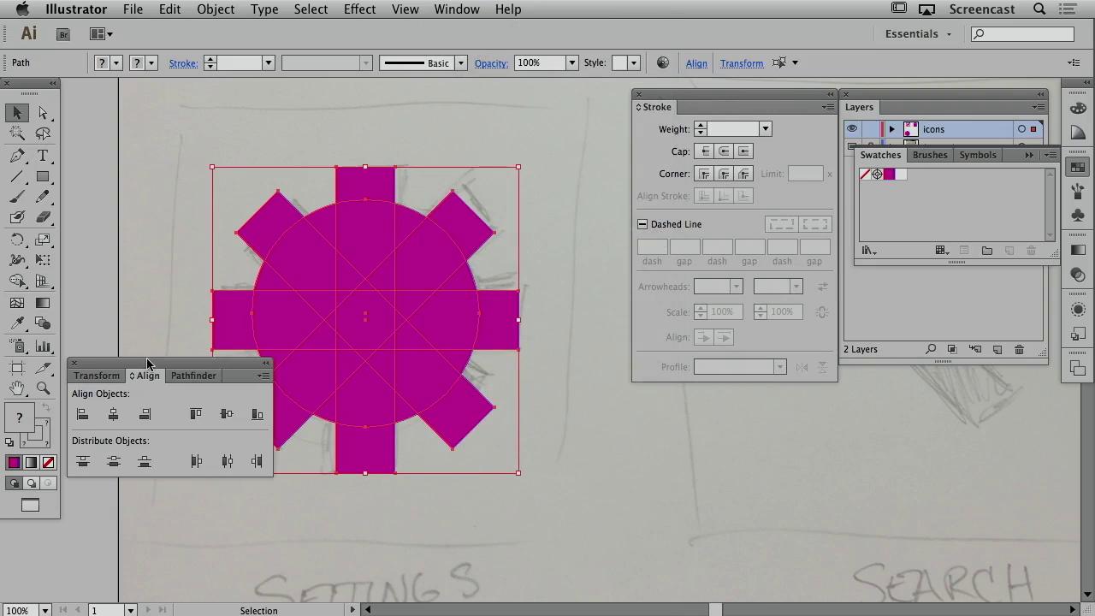
drag(147, 362, 728, 406)
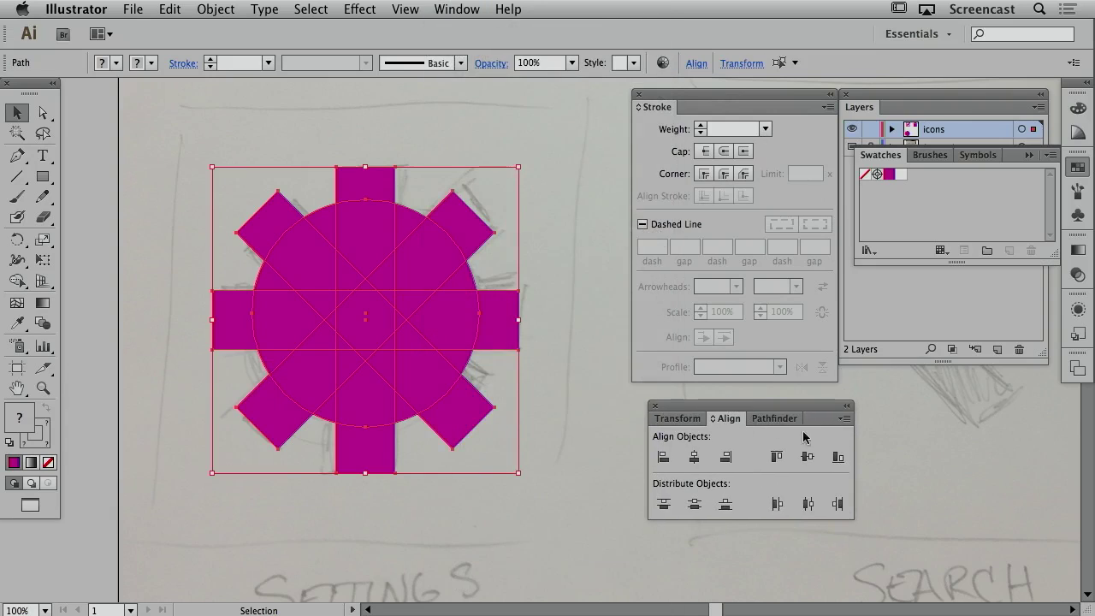
click(844, 418)
click(868, 421)
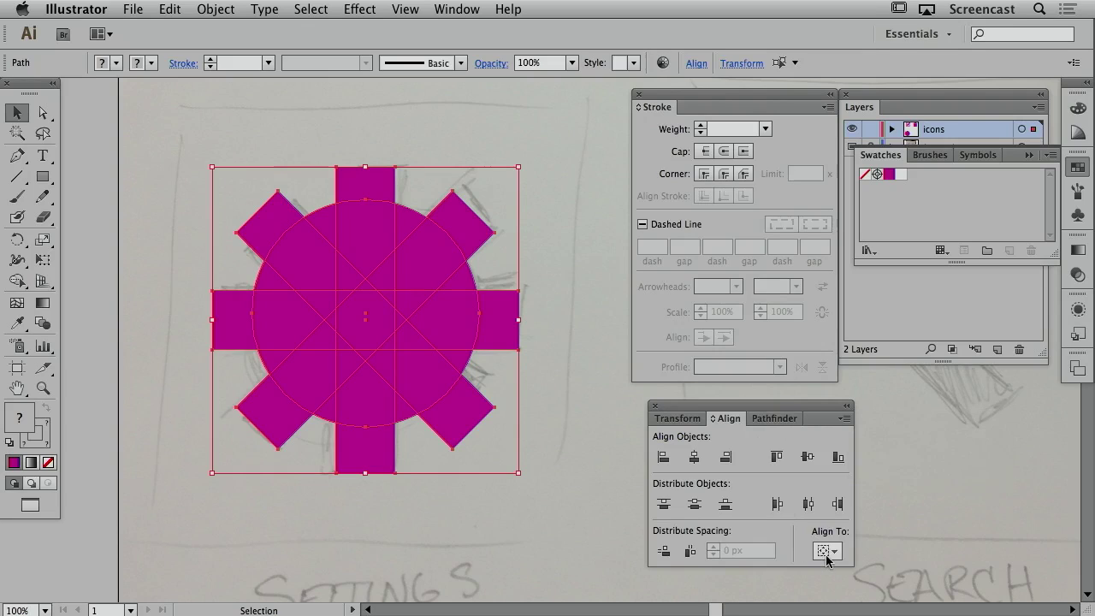
Align all the gear's parts to their common vertical centre, relative to the selection, and deselect them.
click(827, 551)
click(845, 495)
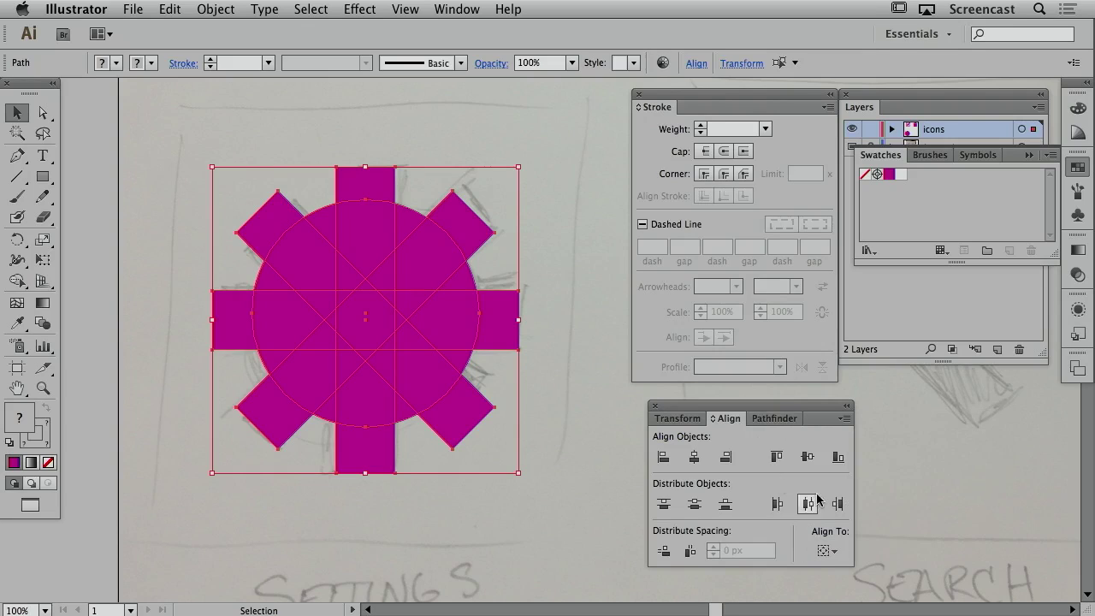
click(807, 459)
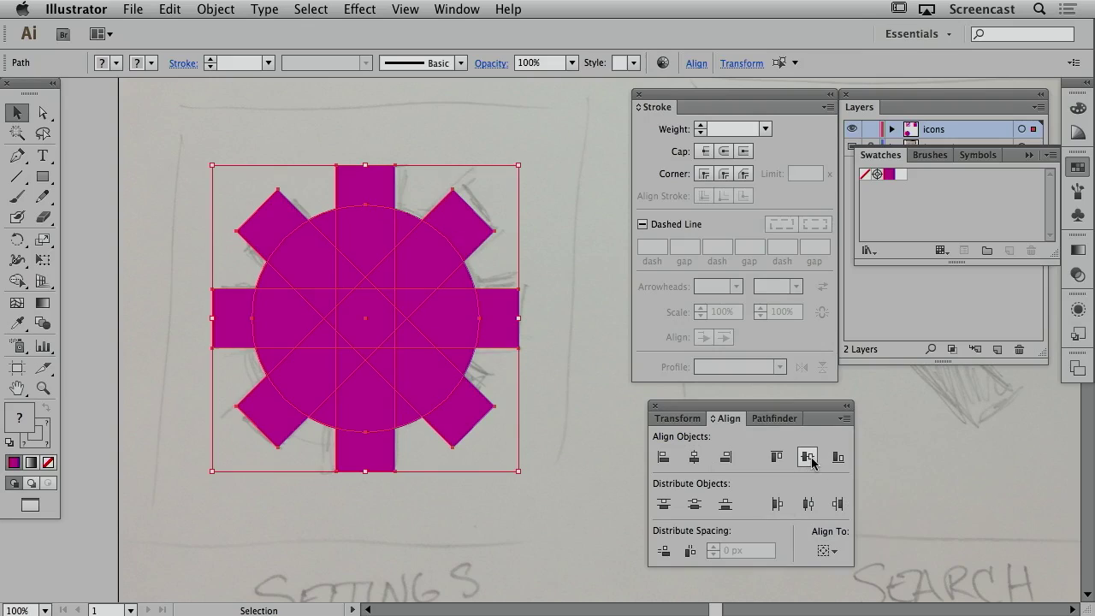
mouse_move(815, 408)
mouse_down()
mouse_move(905, 391)
mouse_move(835, 405)
mouse_up()
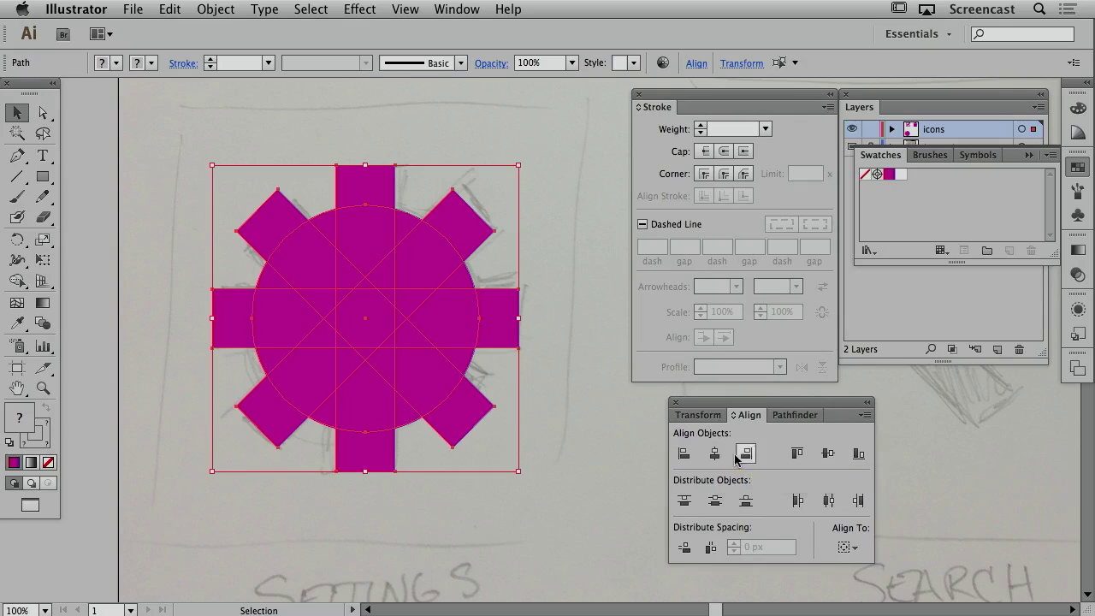
click(599, 366)
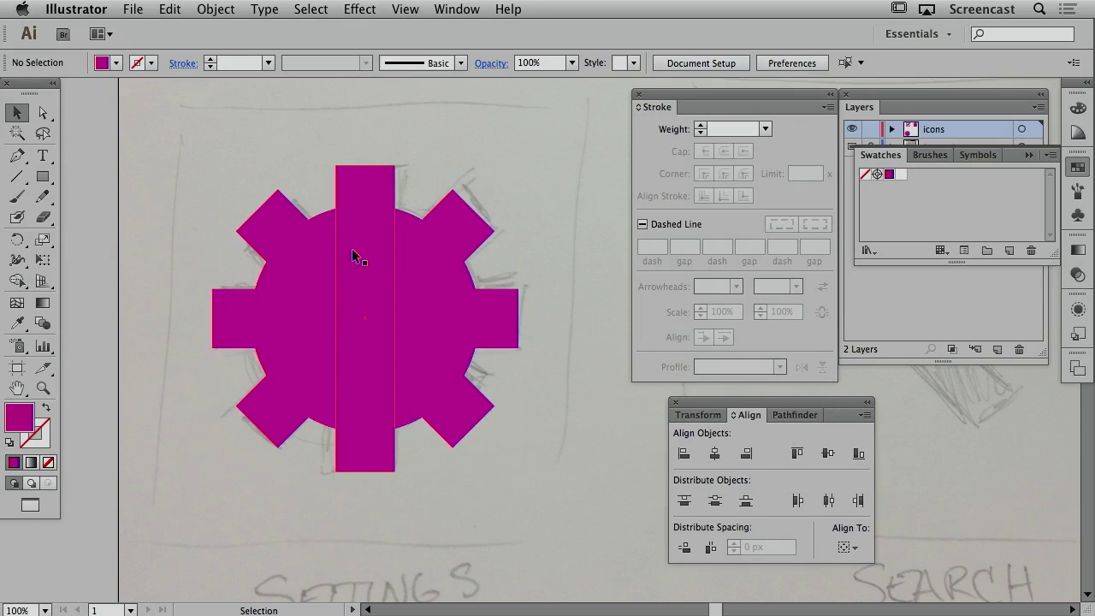
Stack the ring in front of the tooth bars and fill its centre with the white swatch.
drag(210, 156, 541, 449)
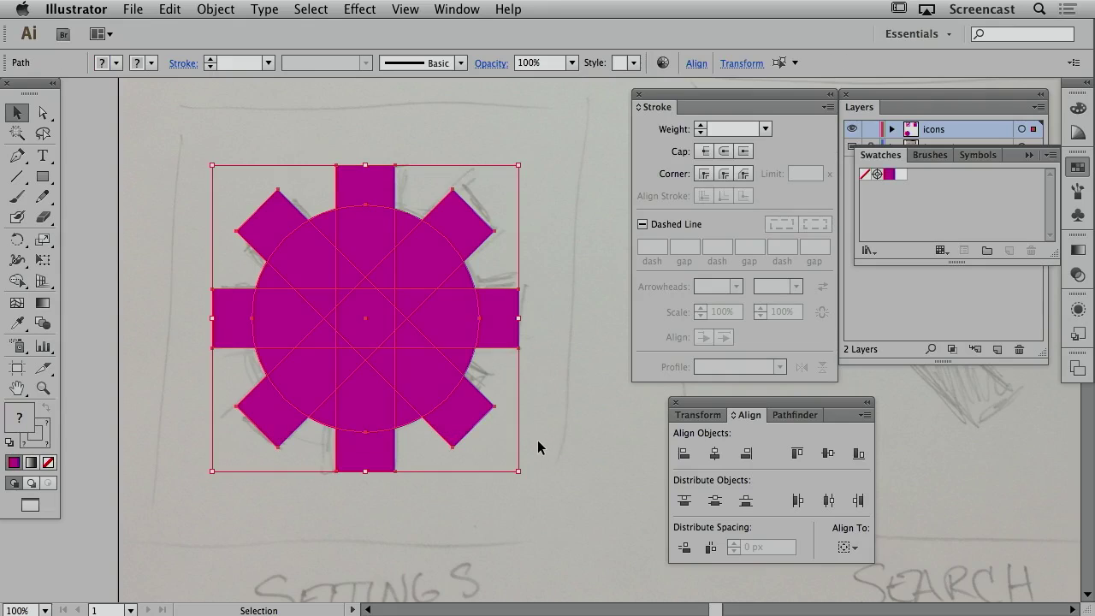
click(539, 438)
click(351, 217)
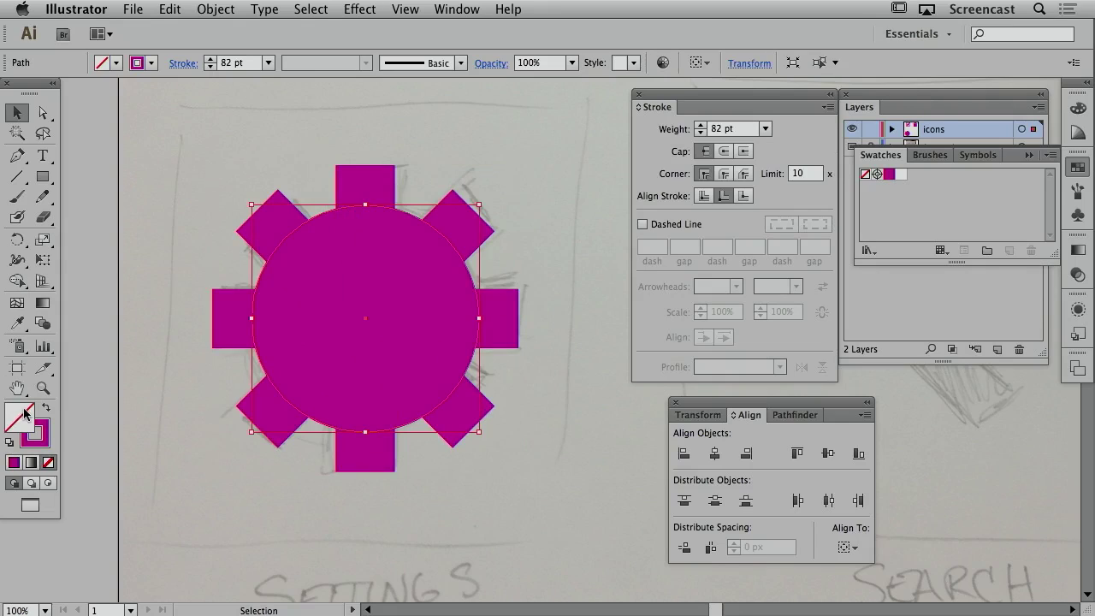
click(37, 433)
click(901, 175)
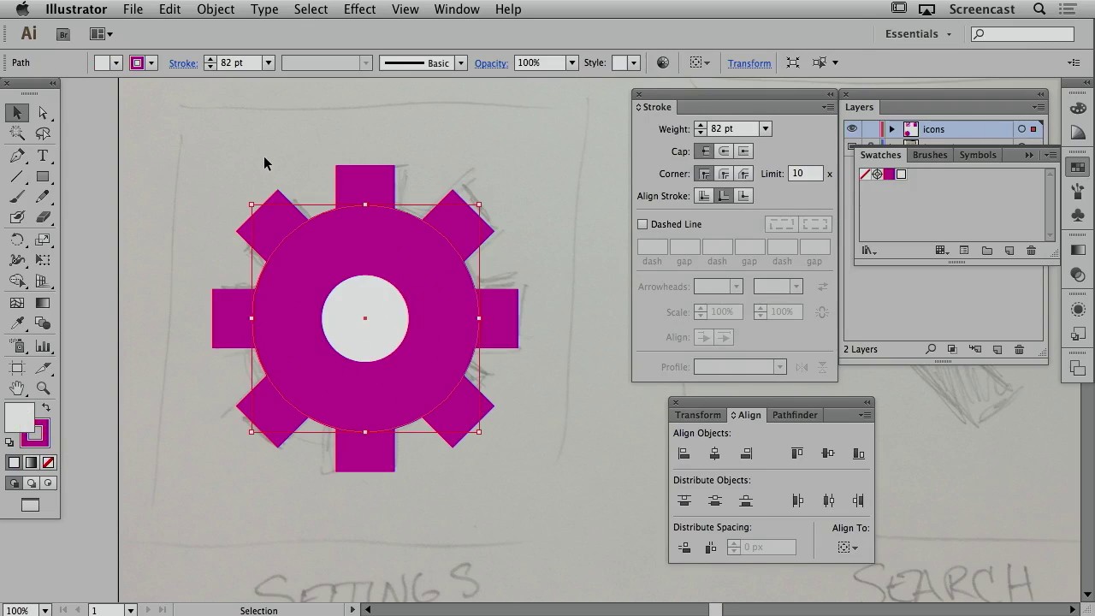
Convert the ring's stroke to a filled shape with Outline Stroke and deselect the gear.
click(212, 10)
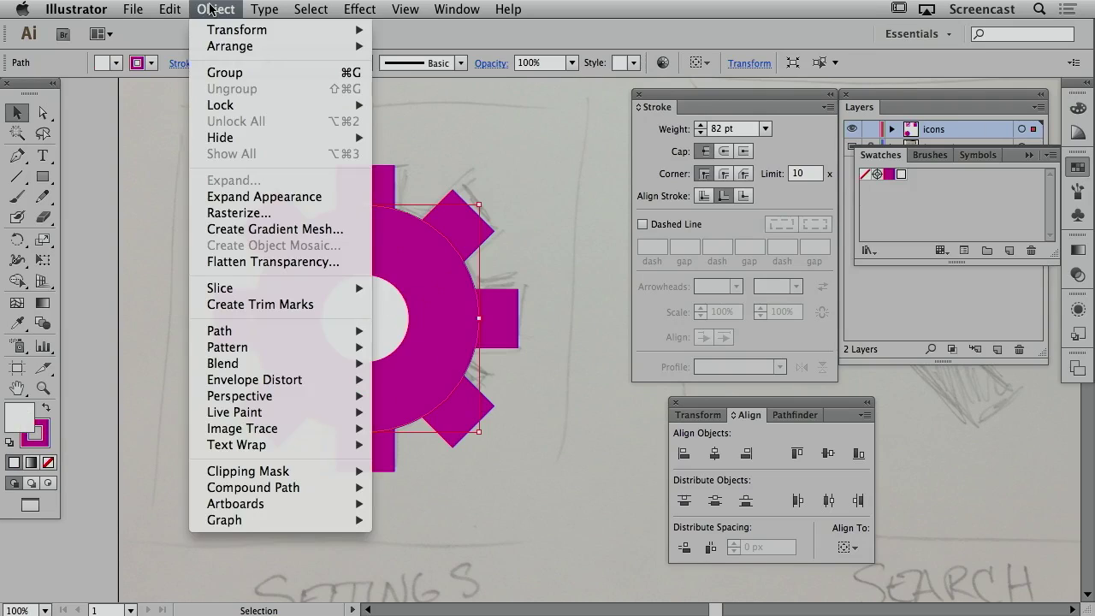
mouse_move(360, 330)
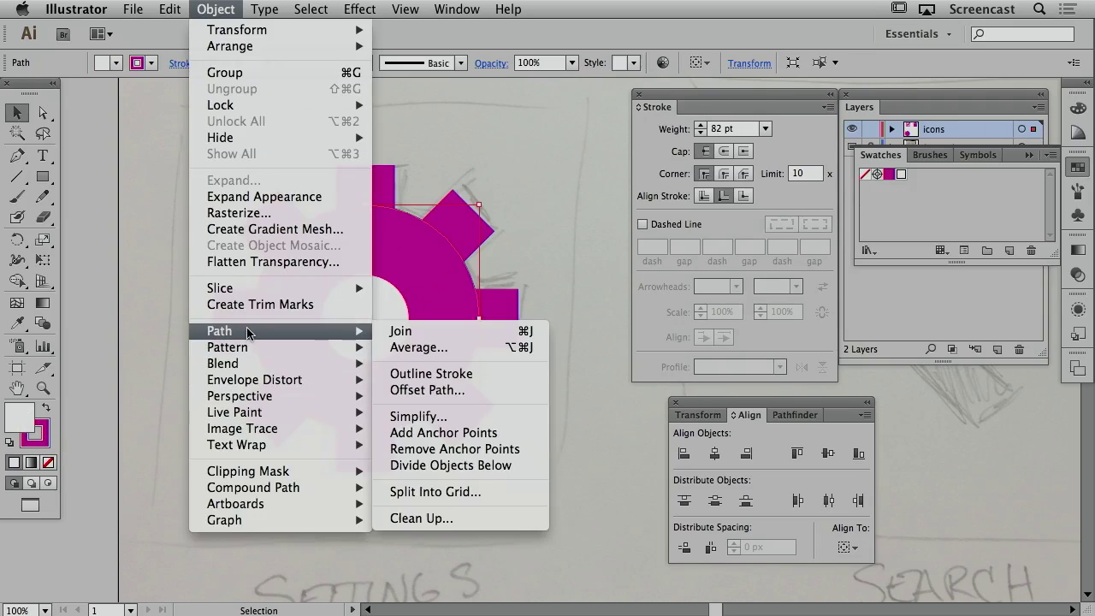
click(441, 373)
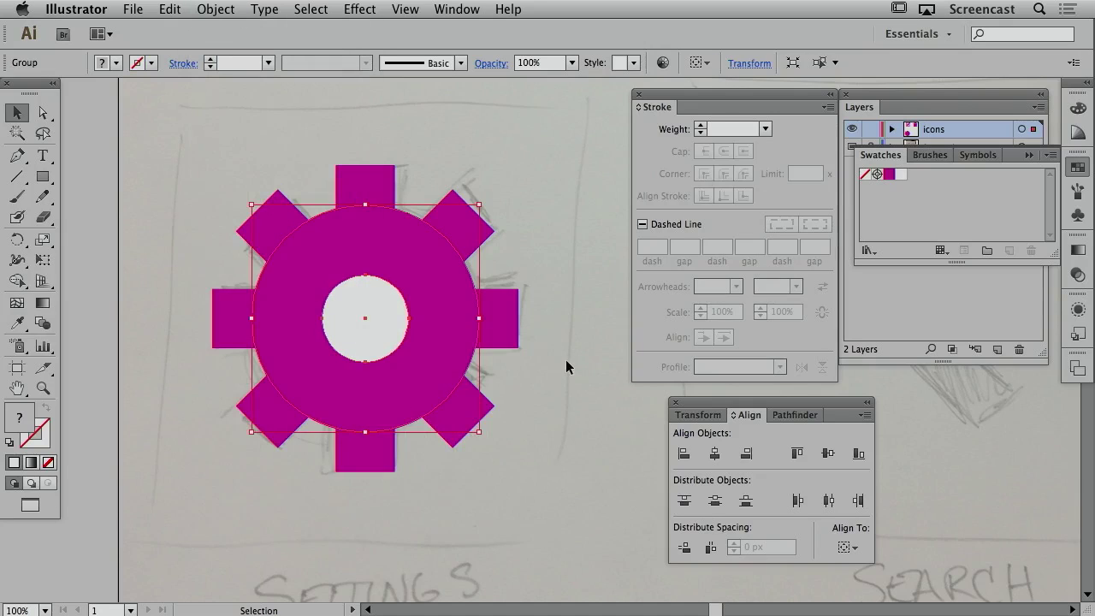
click(566, 366)
click(382, 306)
click(266, 176)
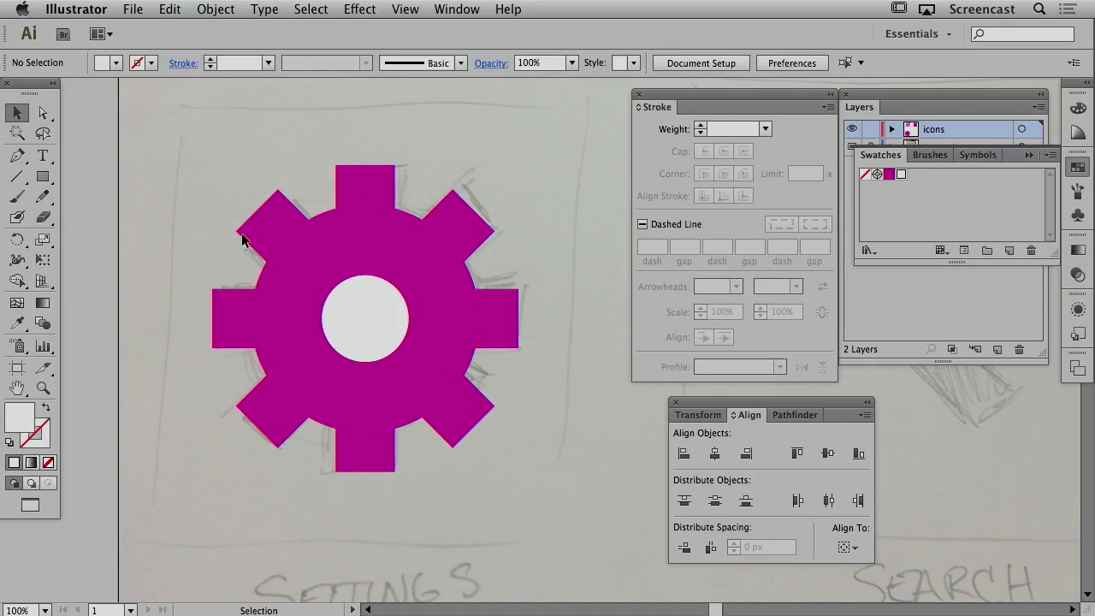
Draw a circle over the lens of the Search sketch with the Ellipse tool.
key(space)
mouse_move(567, 326)
mouse_down()
mouse_move(430, 249)
mouse_move(457, 237)
mouse_up()
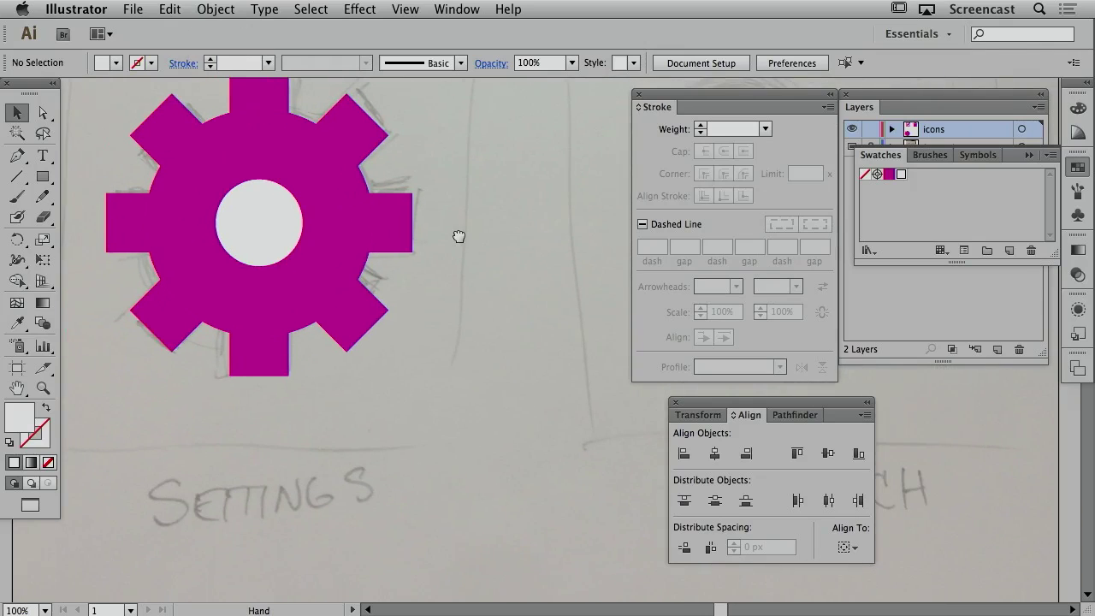
mouse_move(556, 228)
mouse_down()
mouse_move(508, 262)
mouse_move(200, 265)
mouse_up()
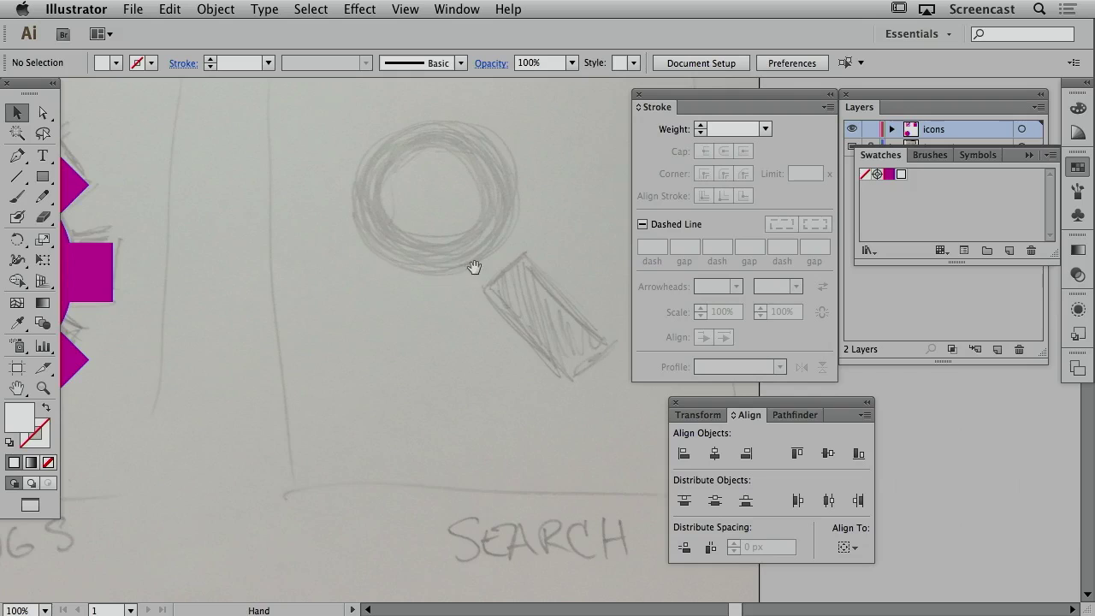
drag(471, 265, 425, 269)
click(42, 177)
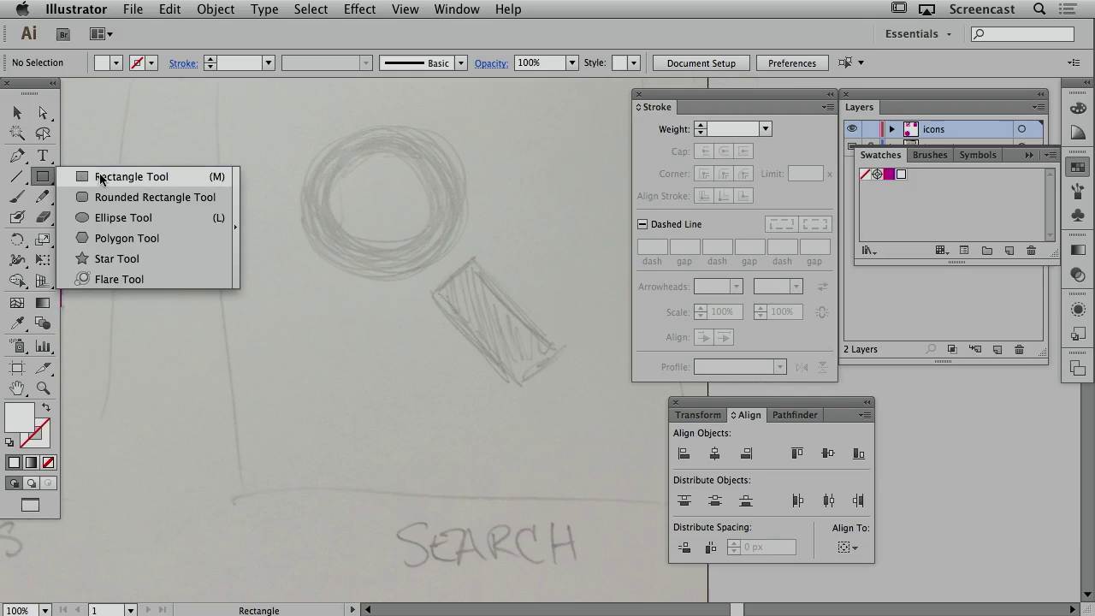
click(113, 219)
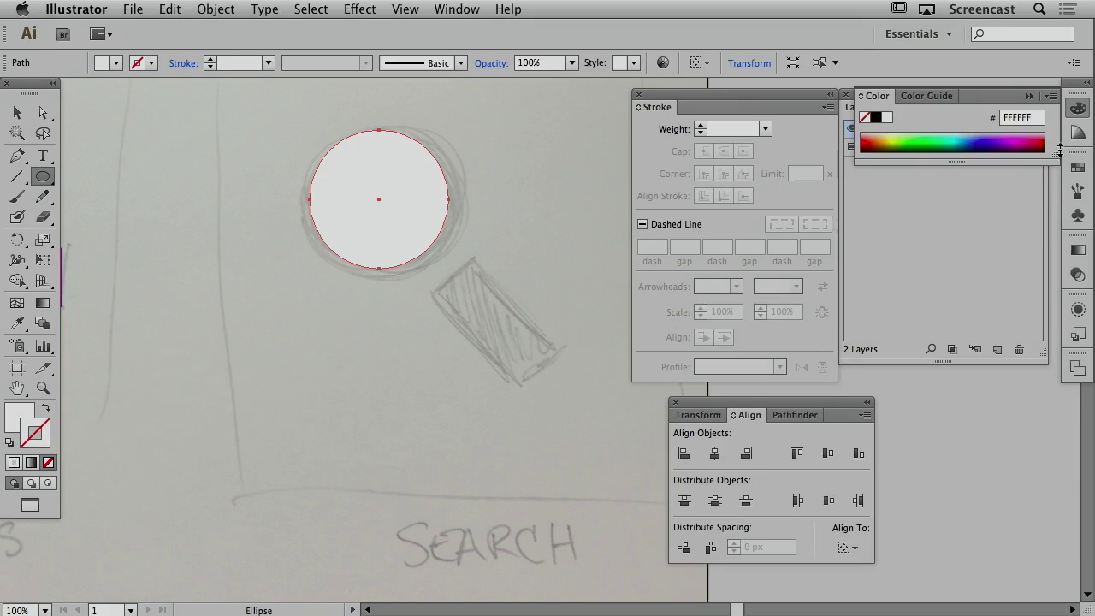
Give the lens circle a magenta stroke and raise the stroke weight to 36 pt.
click(1078, 167)
click(888, 175)
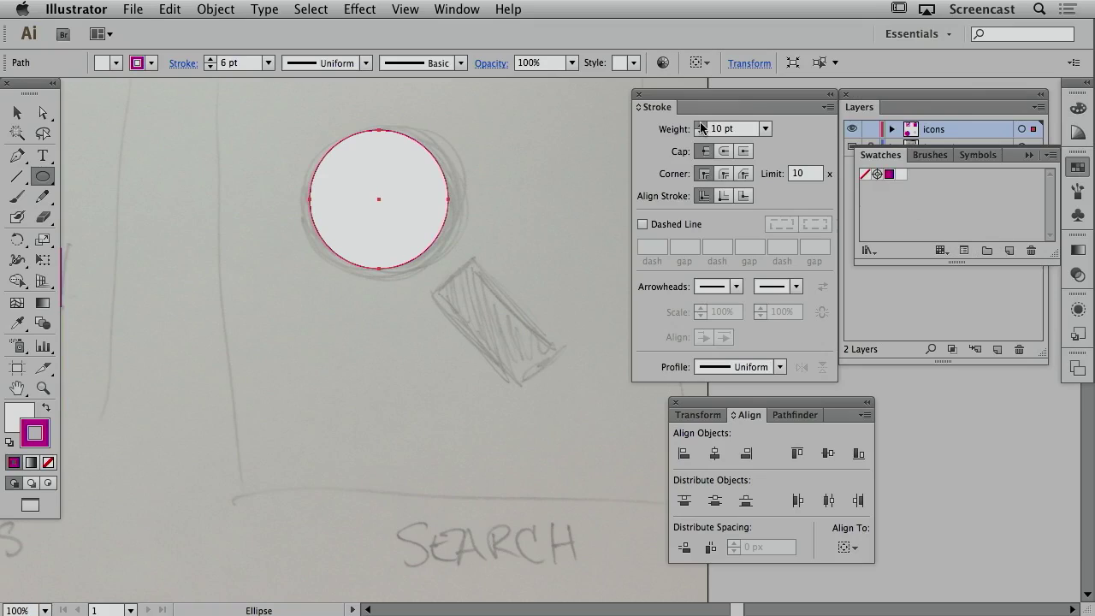
drag(700, 126, 699, 127)
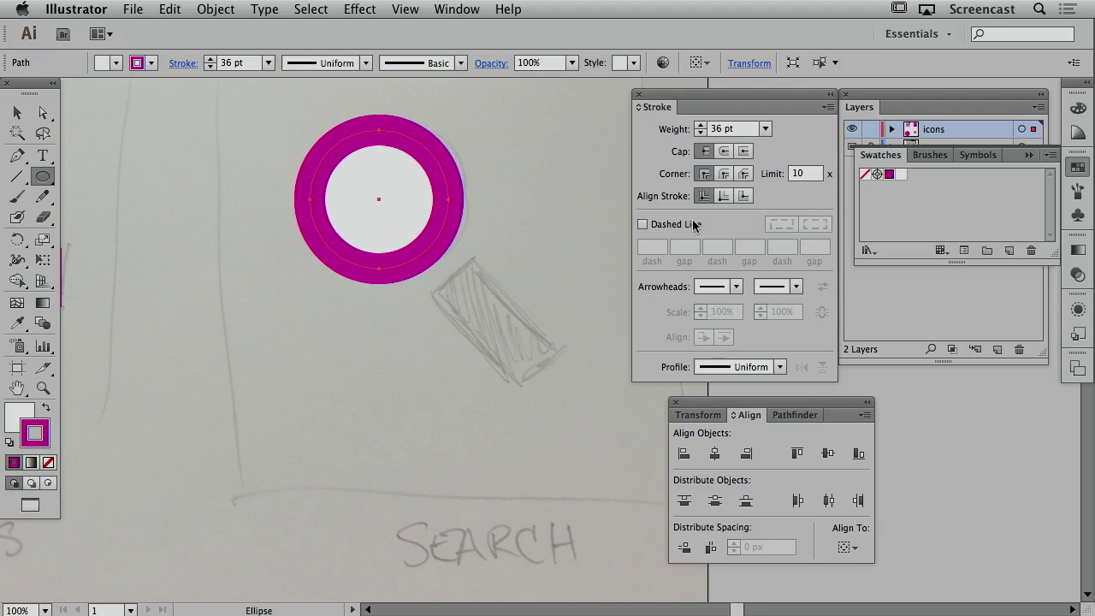
Draw an upright rectangle for the magnifier's handle and give it a magenta fill and no stroke.
drag(42, 175, 115, 176)
drag(448, 277, 496, 387)
key(v)
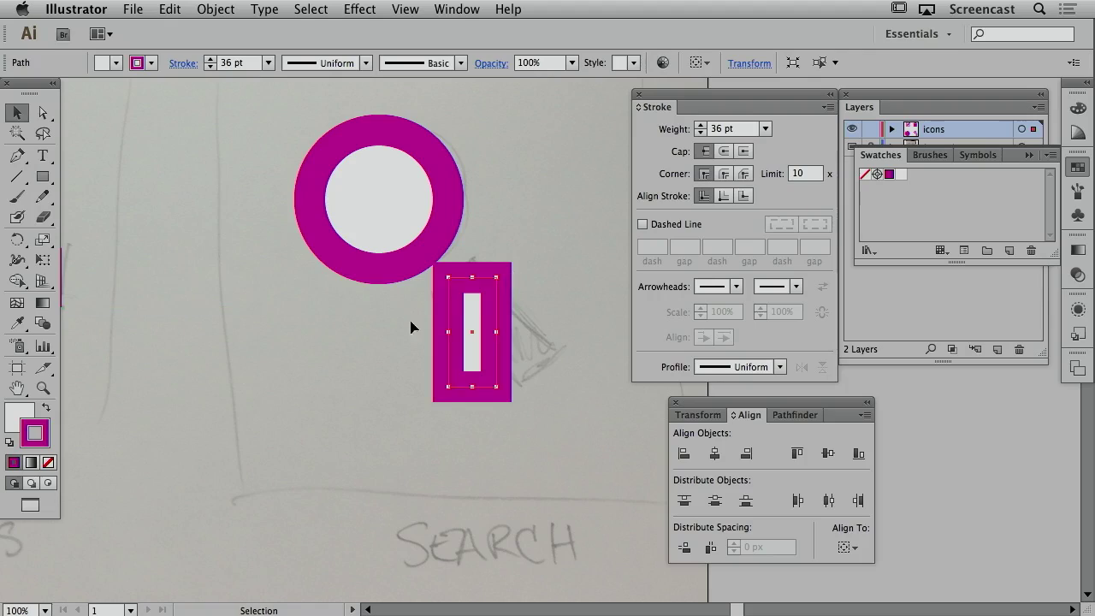
click(46, 408)
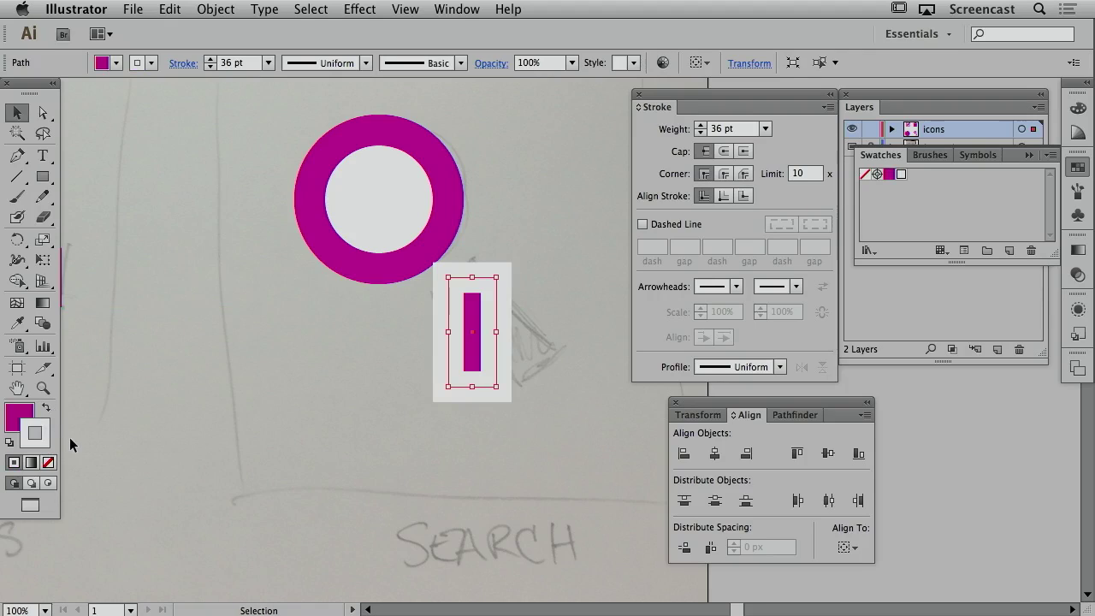
click(48, 462)
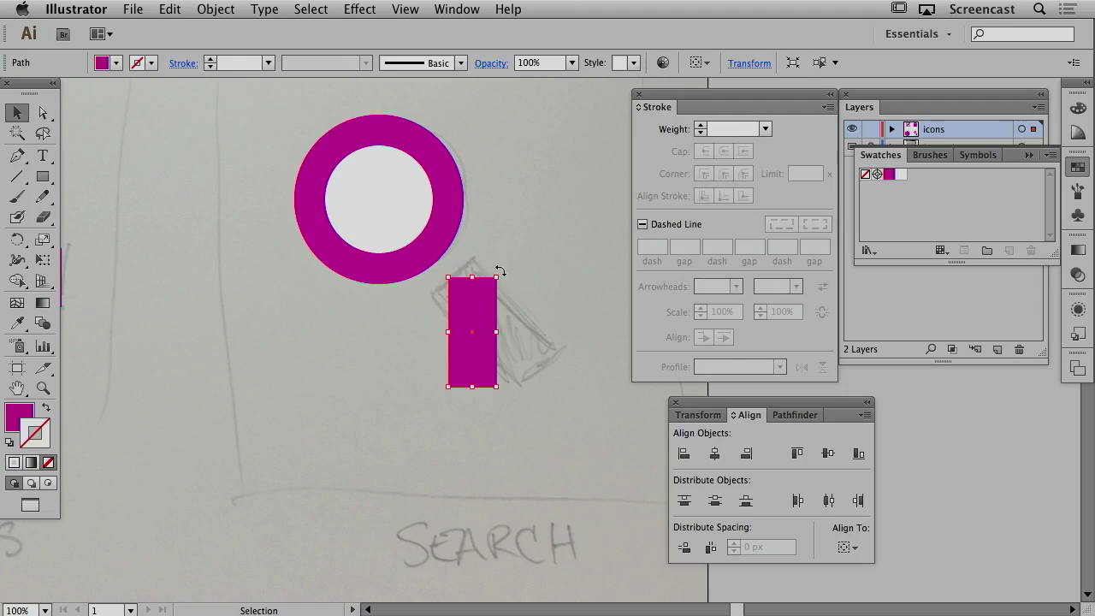
Rotate the handle 45° counter-clockwise, move it over the sketched handle, and deselect it.
drag(447, 254, 402, 299)
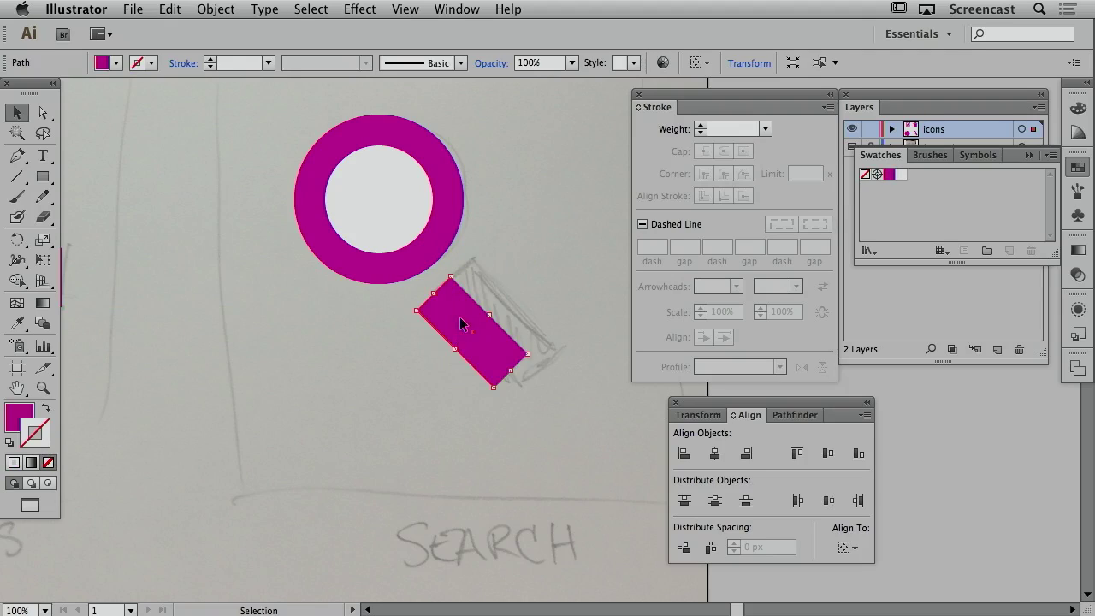
mouse_move(462, 322)
mouse_down()
mouse_move(476, 314)
mouse_move(471, 302)
mouse_up()
click(557, 287)
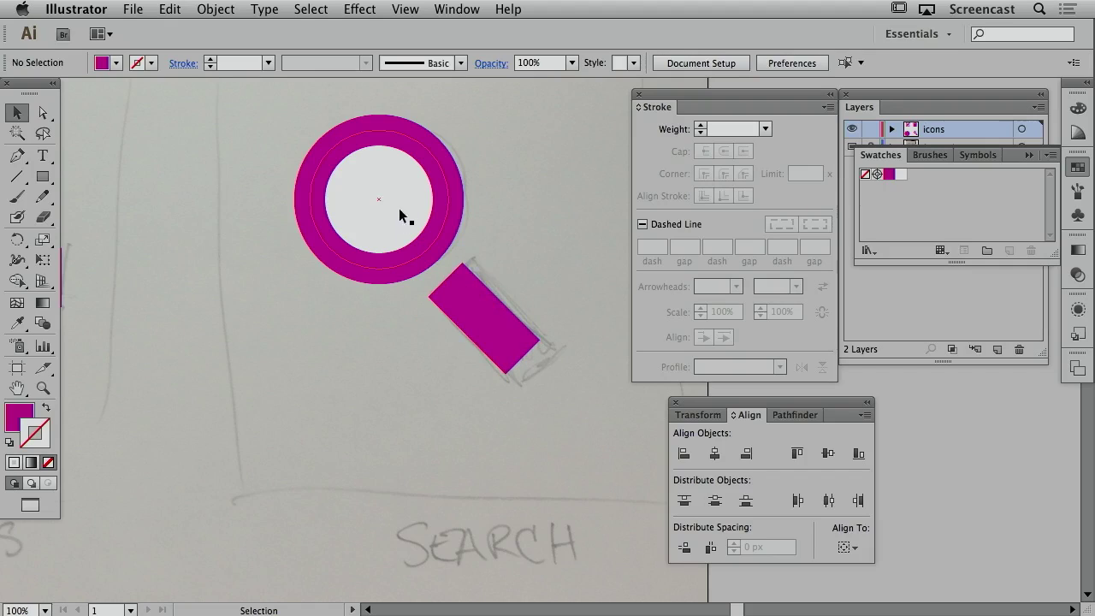
Rotate the handle back upright and position it directly below the lens, in line with the lens's centre.
click(471, 284)
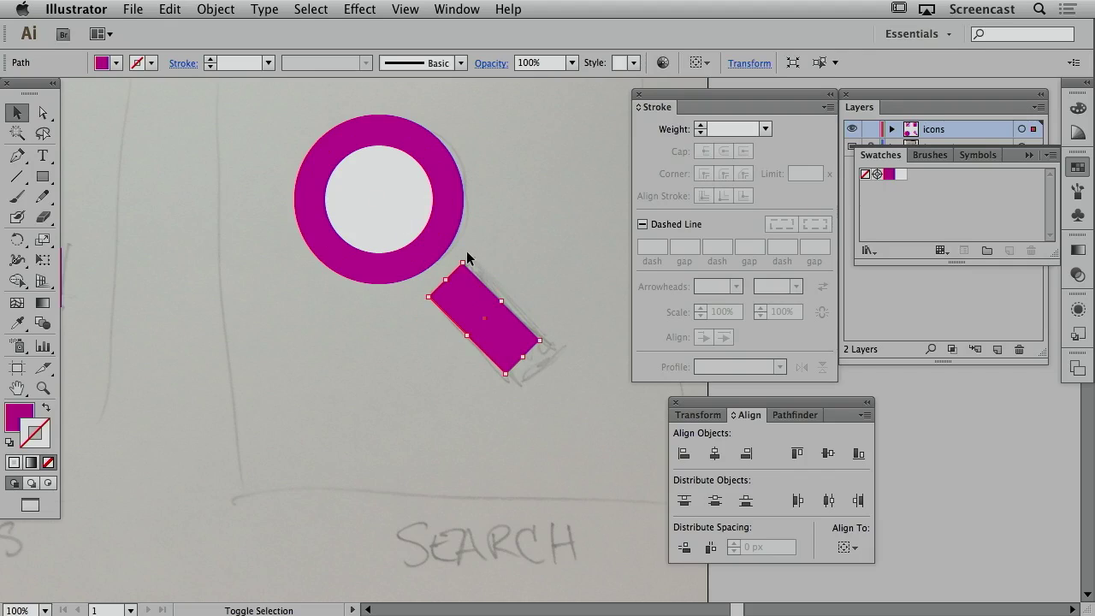
drag(465, 252, 534, 256)
drag(485, 302, 383, 335)
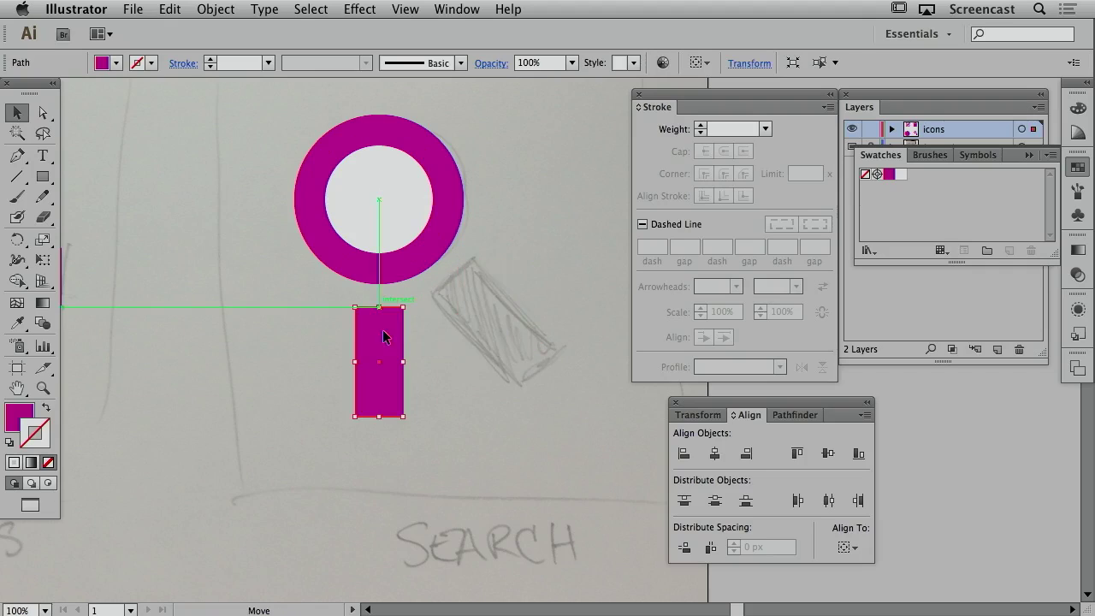
Add the lens to the handle selection, rotate both 45° counter-clockwise, place them over the sketched magnifier, and deselect.
shift+click(386, 226)
drag(451, 122, 312, 120)
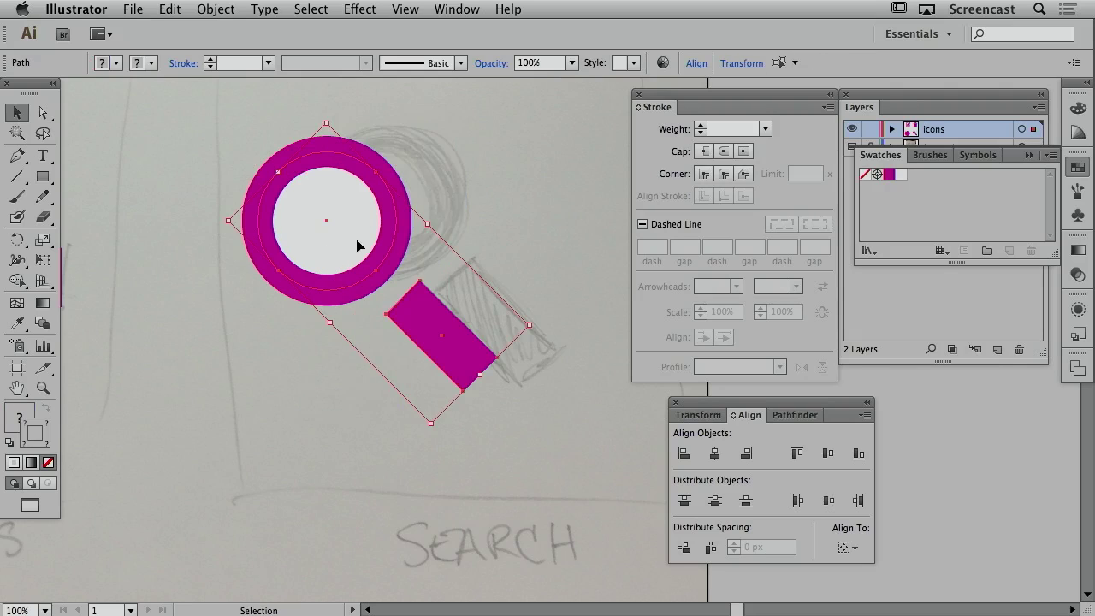
drag(350, 246, 409, 228)
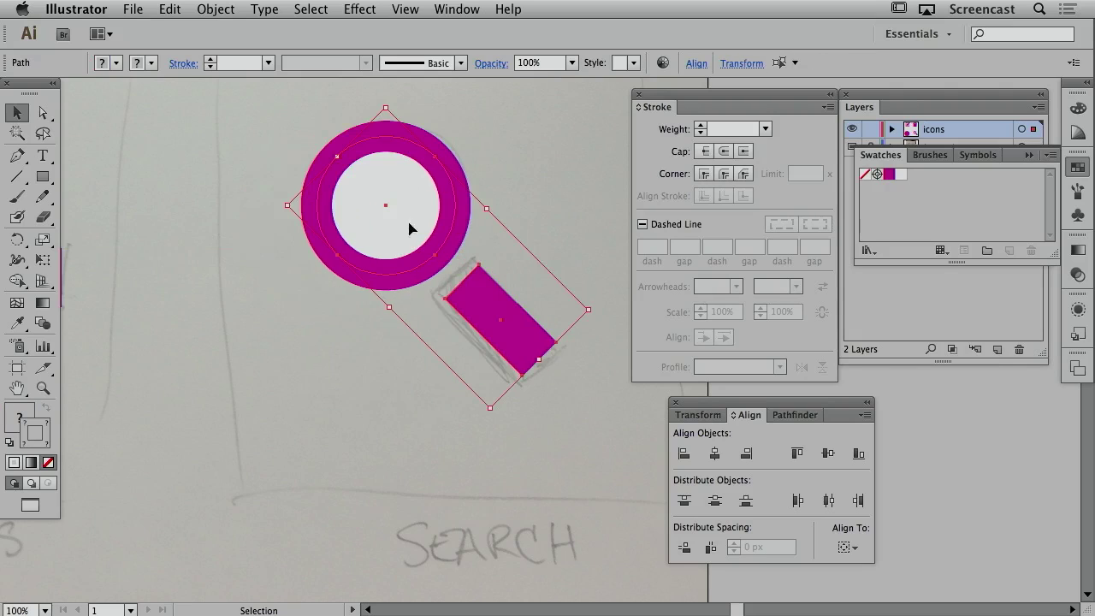
click(556, 221)
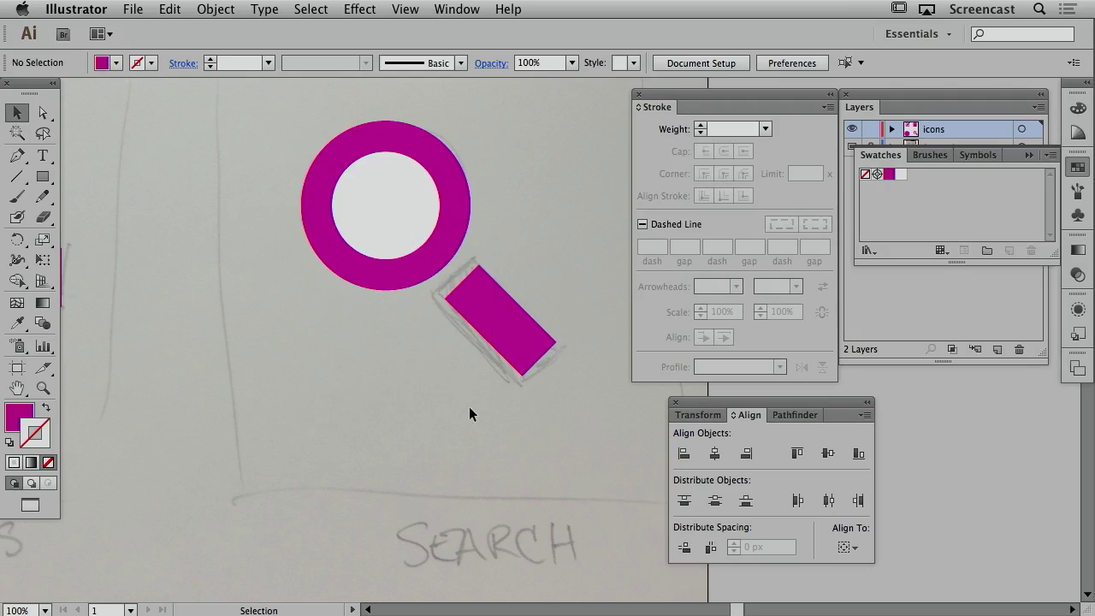
Bring all four icons into view and hide the template sketch layer, Layer 1.
key(a)
key(super+minus)
key(super+minus)
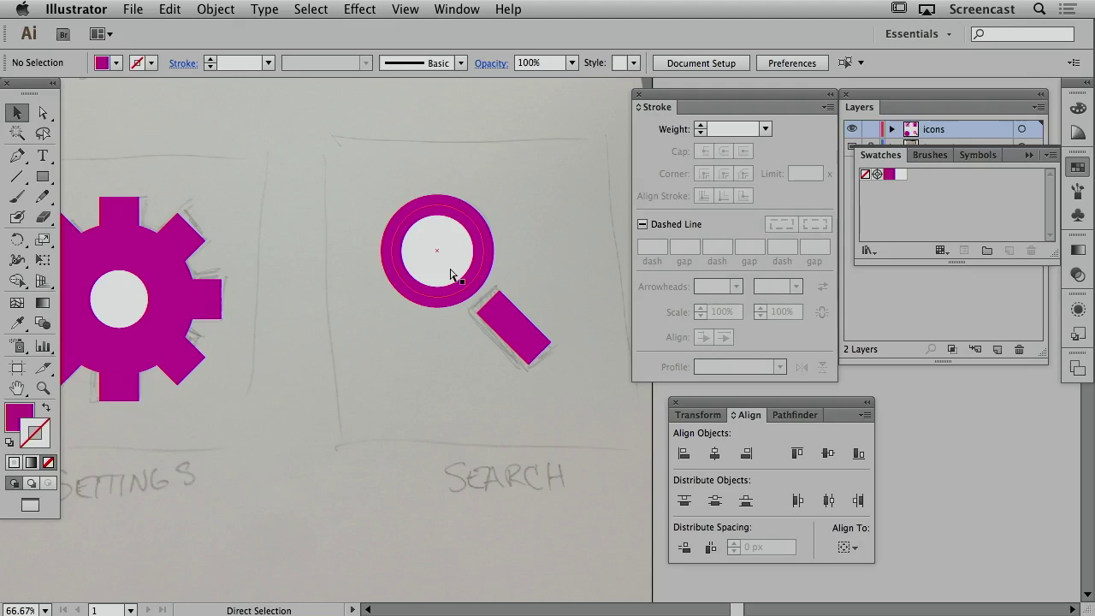
key(space)
drag(406, 180, 409, 296)
drag(386, 254, 393, 271)
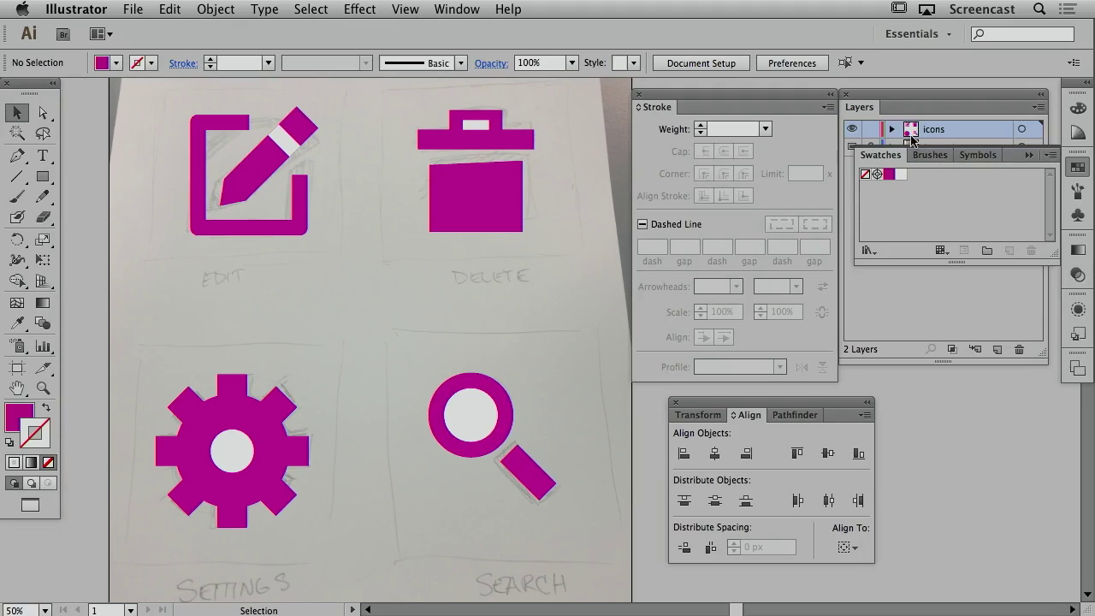
click(913, 93)
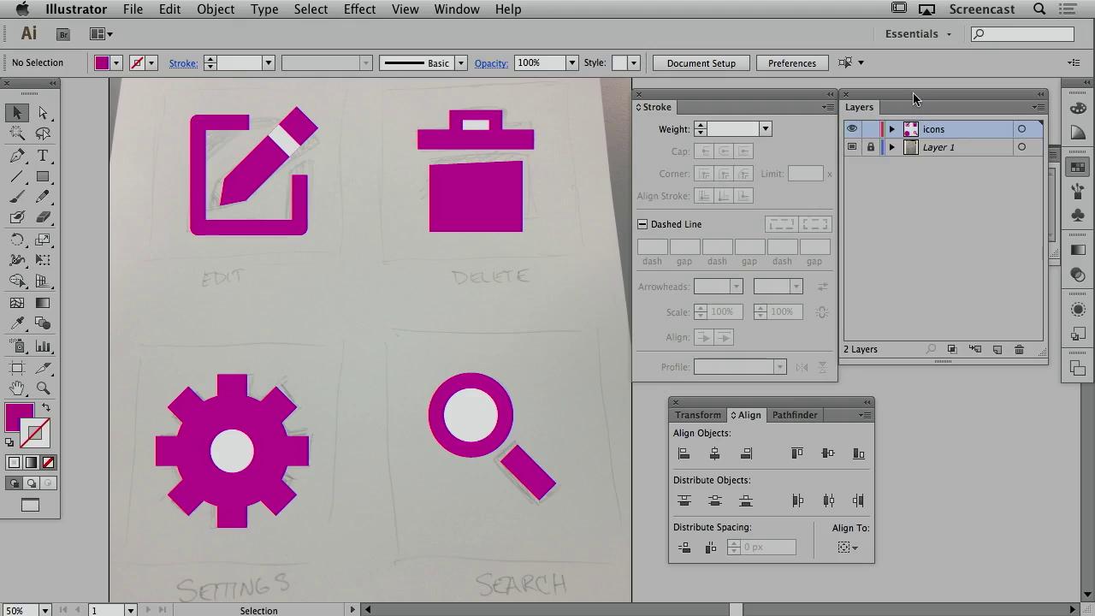
click(853, 149)
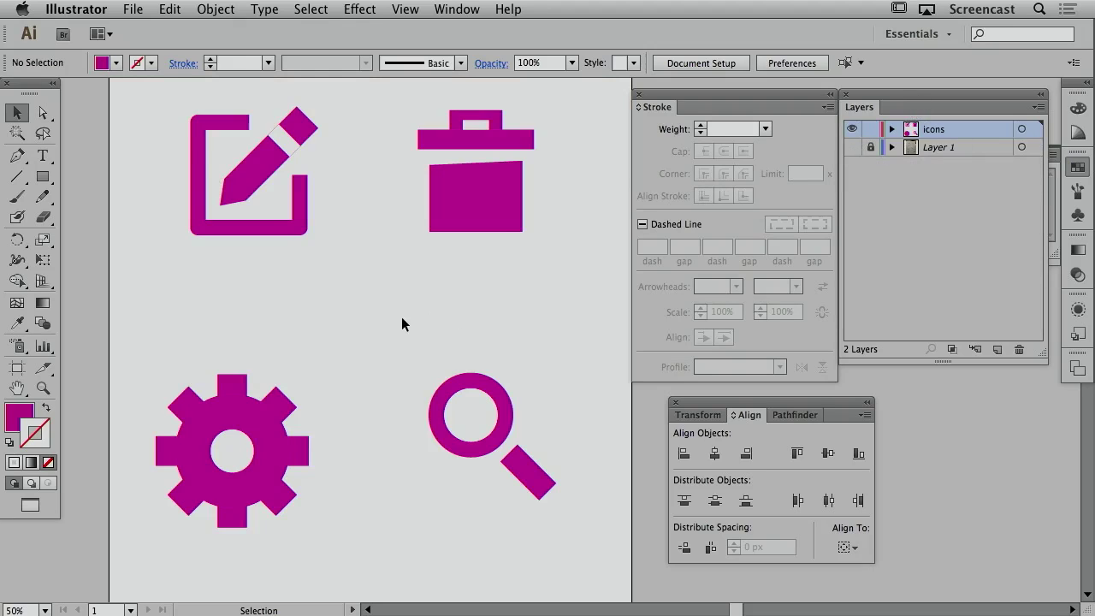
Scale the whole settings gear down proportionally to the edit icon's width, line it up beneath that icon, and deselect it.
drag(401, 316, 405, 312)
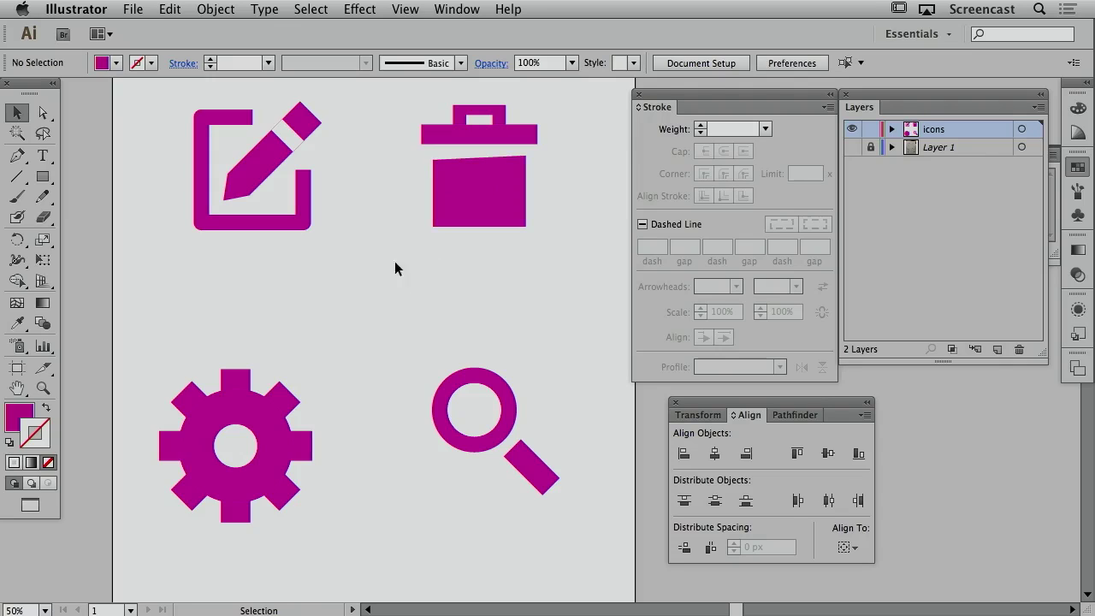
click(293, 142)
click(339, 307)
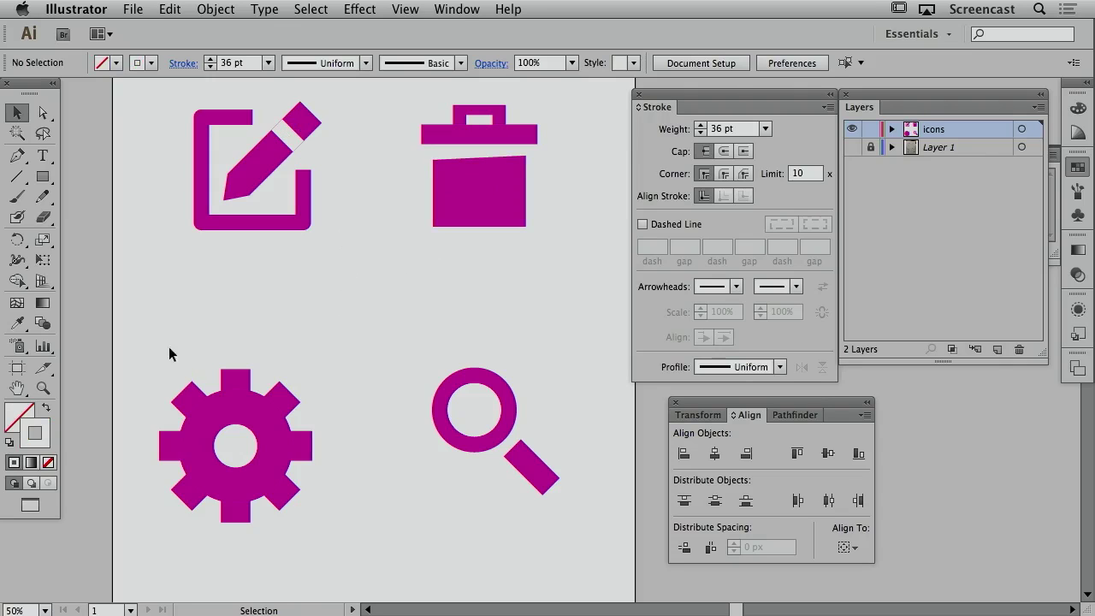
drag(168, 346, 327, 513)
drag(160, 525, 174, 511)
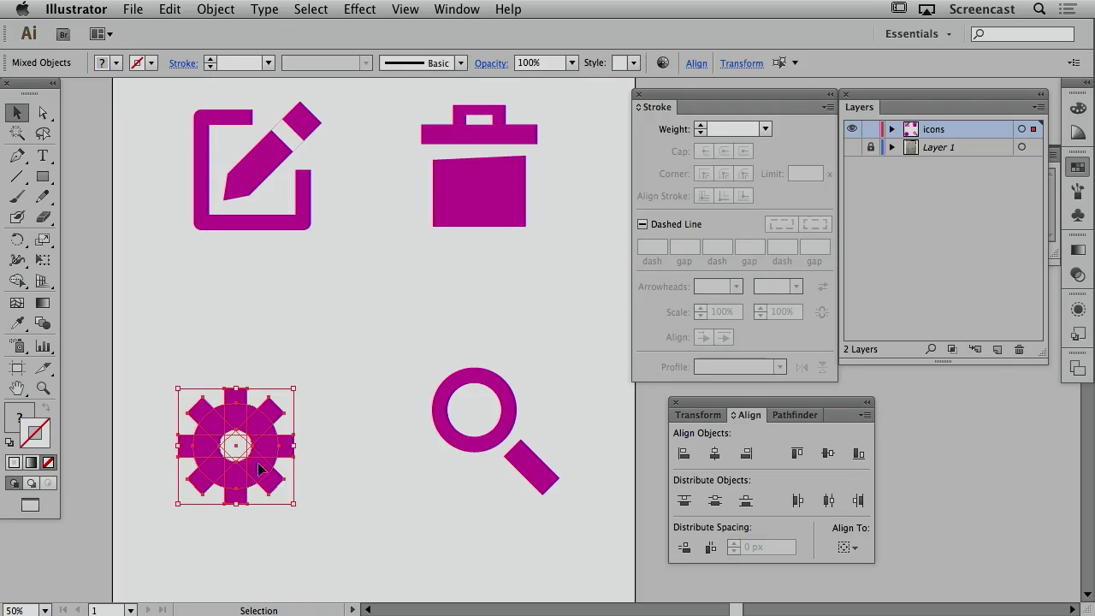
mouse_move(264, 472)
mouse_down()
mouse_move(289, 451)
mouse_move(274, 454)
mouse_move(282, 460)
mouse_move(273, 447)
mouse_move(278, 457)
mouse_up()
click(370, 433)
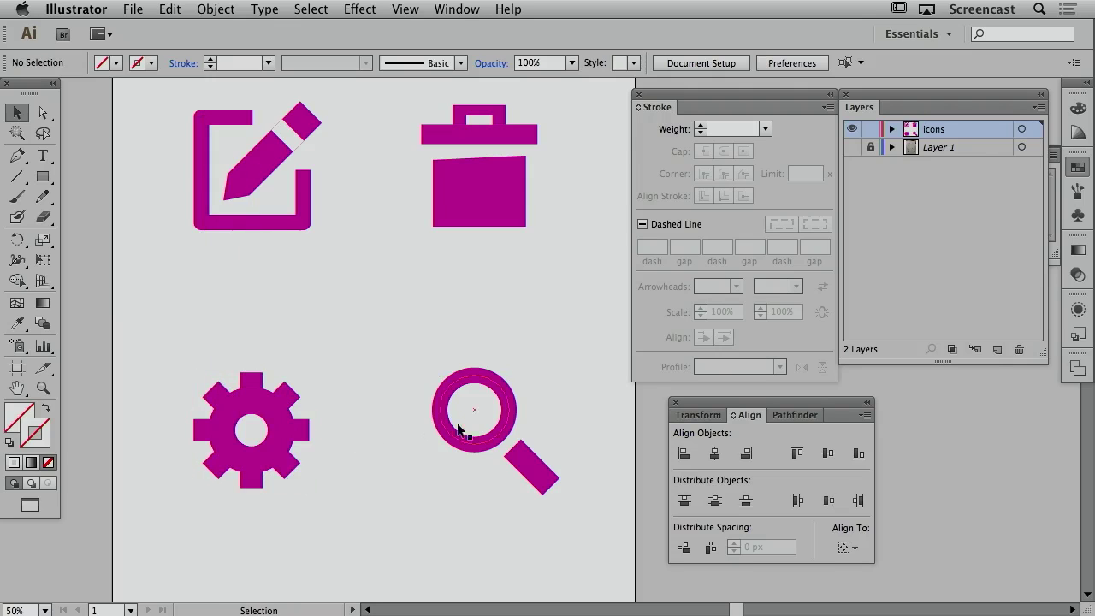
drag(411, 337, 588, 535)
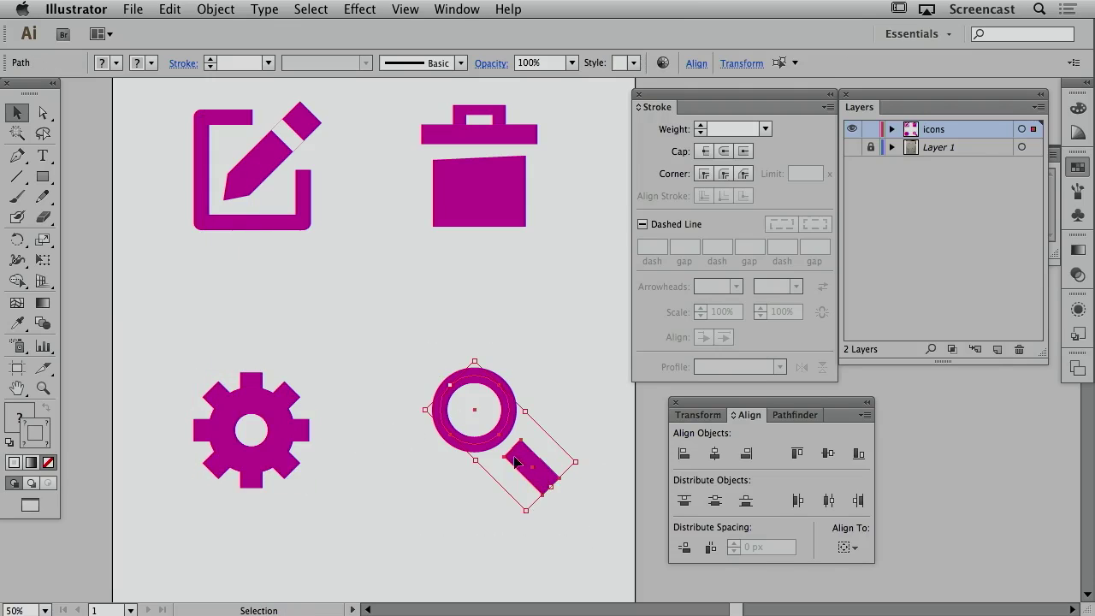
mouse_move(516, 463)
mouse_down()
mouse_move(313, 470)
mouse_move(248, 406)
mouse_move(257, 458)
mouse_move(469, 445)
mouse_move(516, 463)
mouse_up()
click(600, 360)
Convert the strokes of all icons to filled shapes with Outline Stroke and deselect everything.
key(super+a)
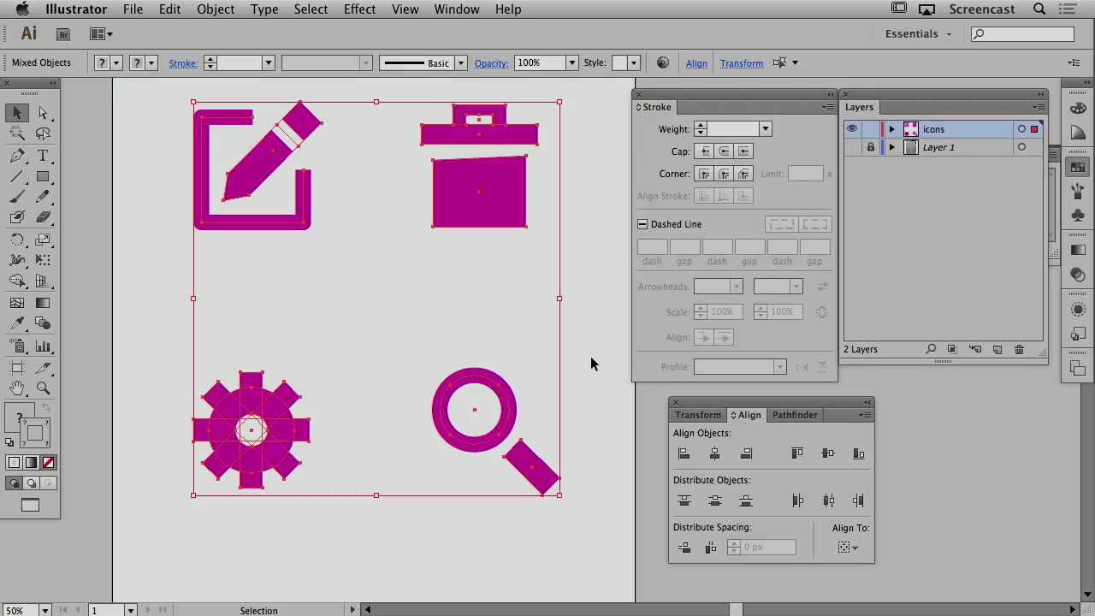
click(215, 9)
mouse_move(260, 330)
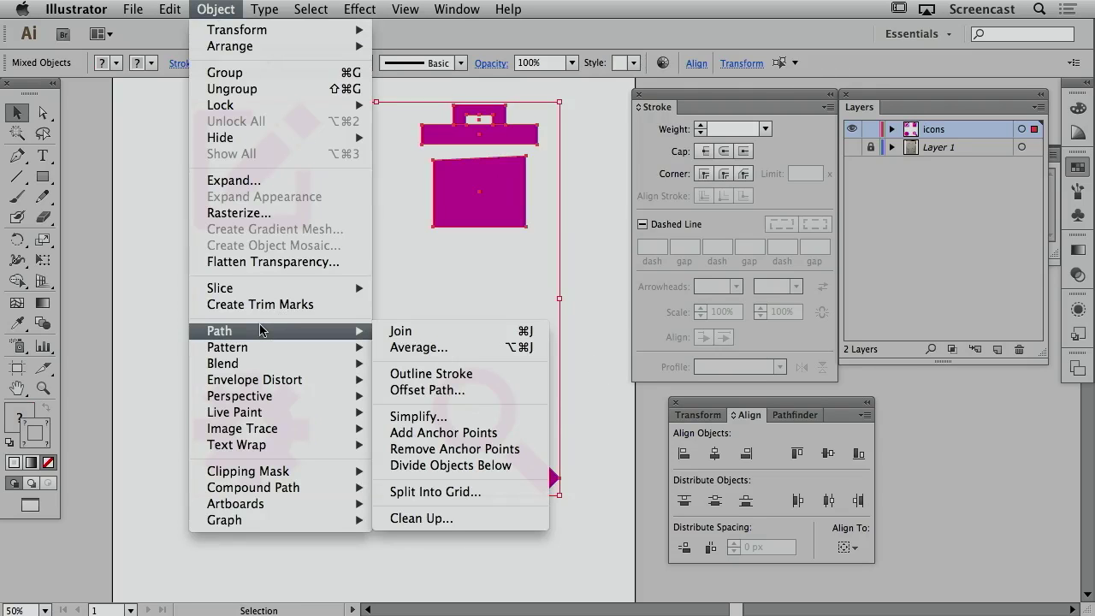
click(432, 374)
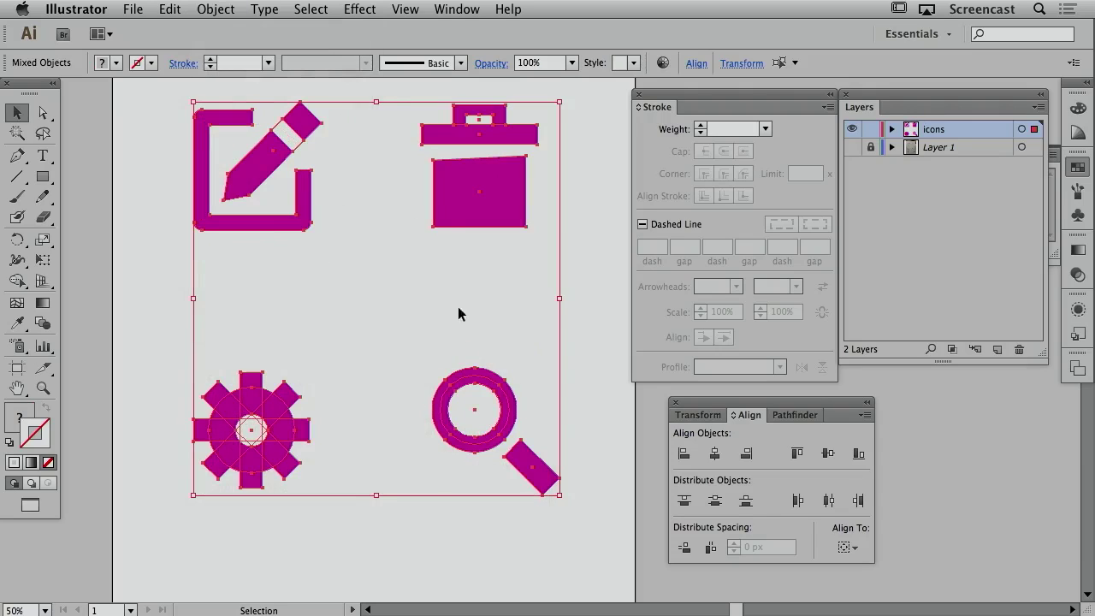
click(285, 286)
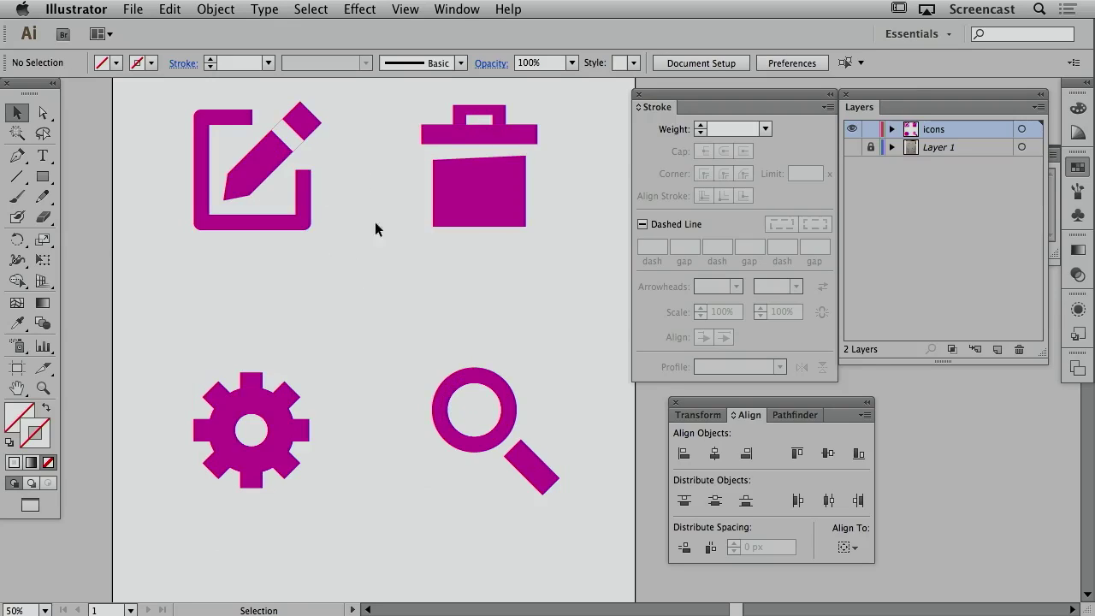
Merge all icon shapes with the Pathfinder Merge operation, ungroup the result, and deselect it.
key(super+a)
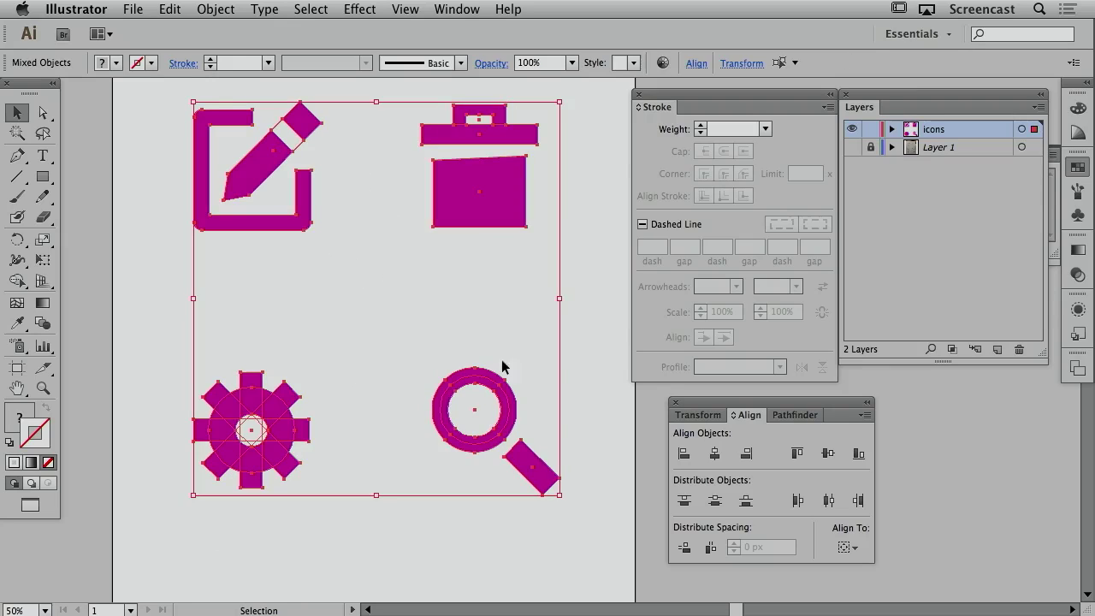
click(785, 414)
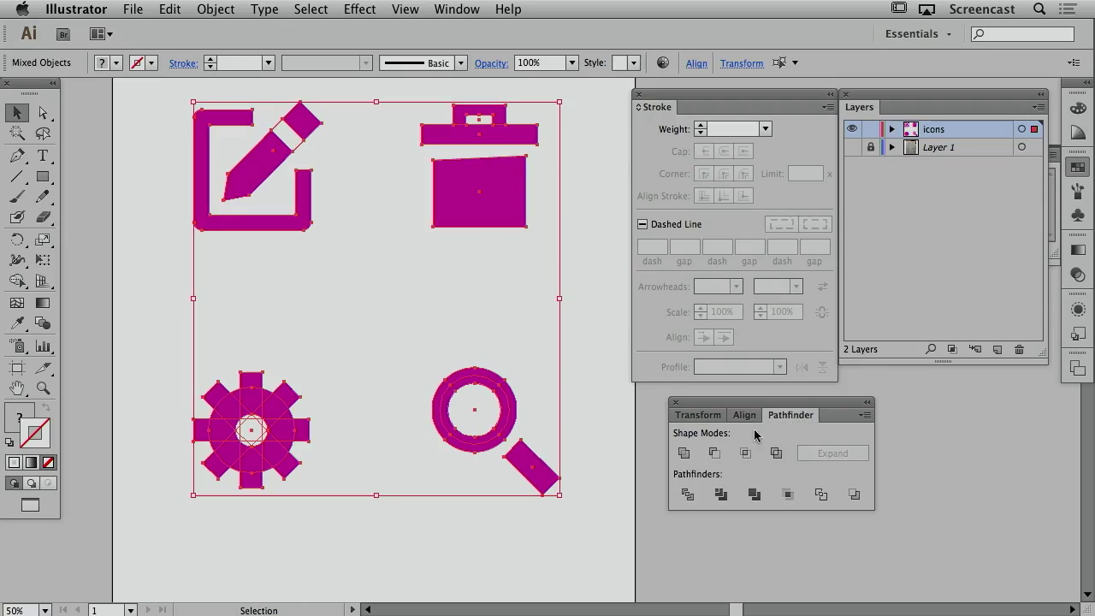
drag(778, 406, 777, 393)
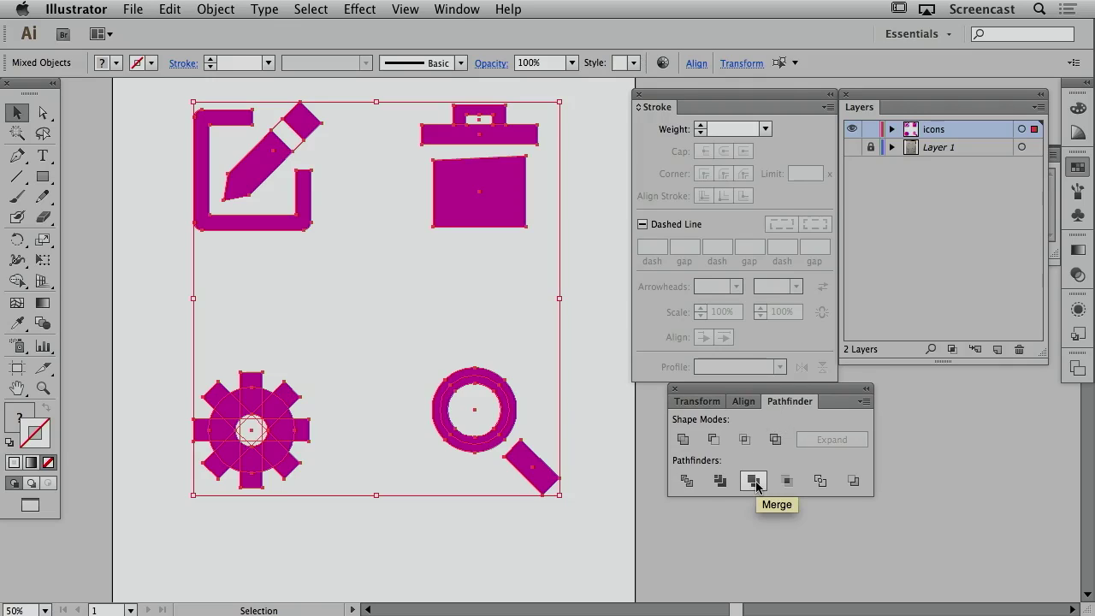
click(753, 482)
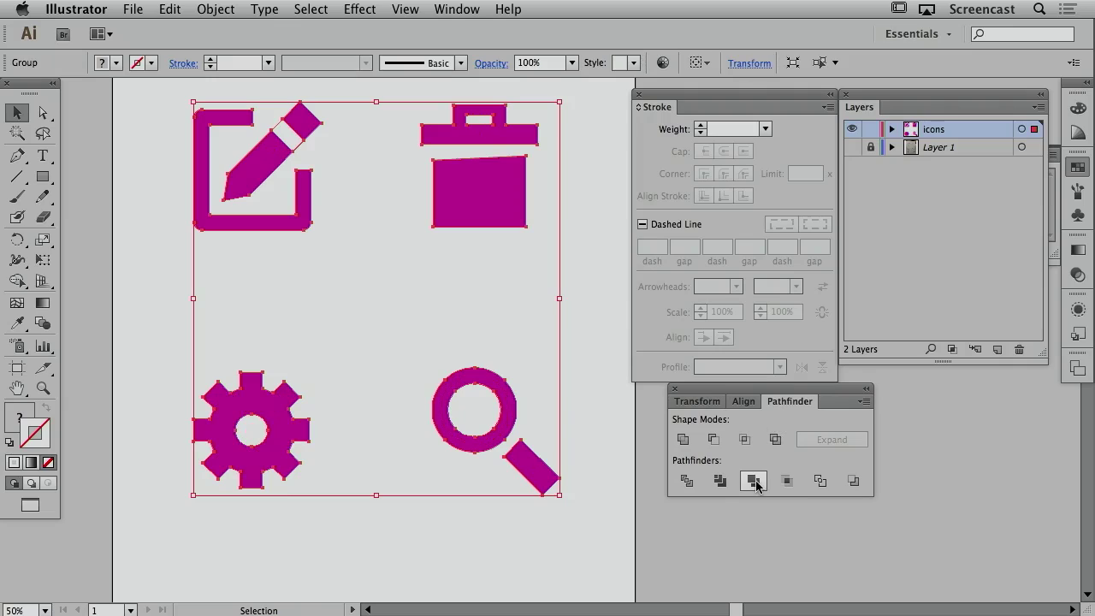
right_click(503, 400)
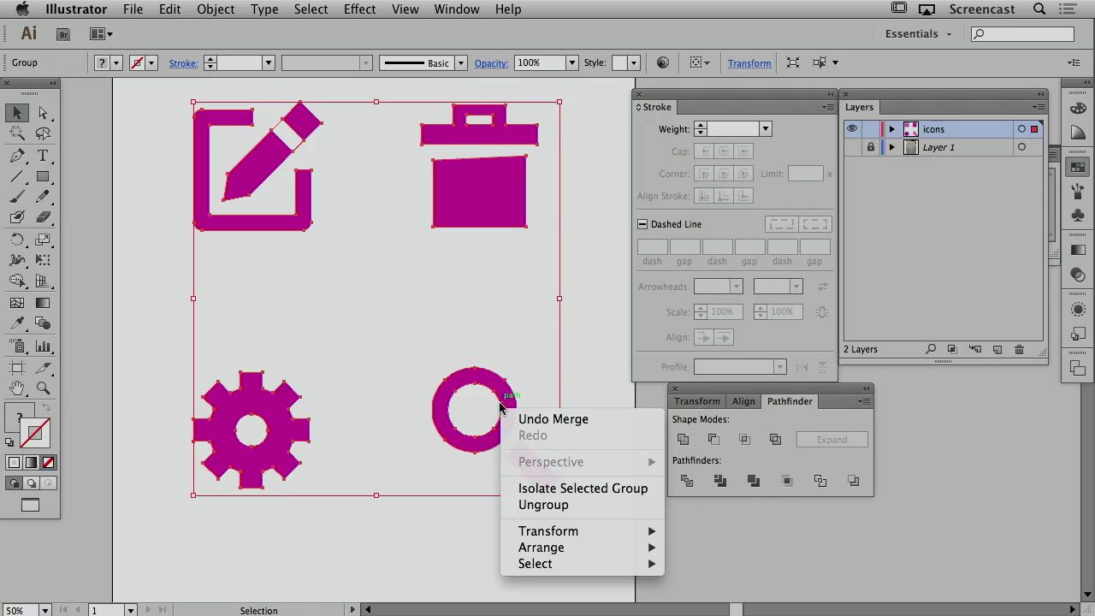
click(552, 506)
click(466, 525)
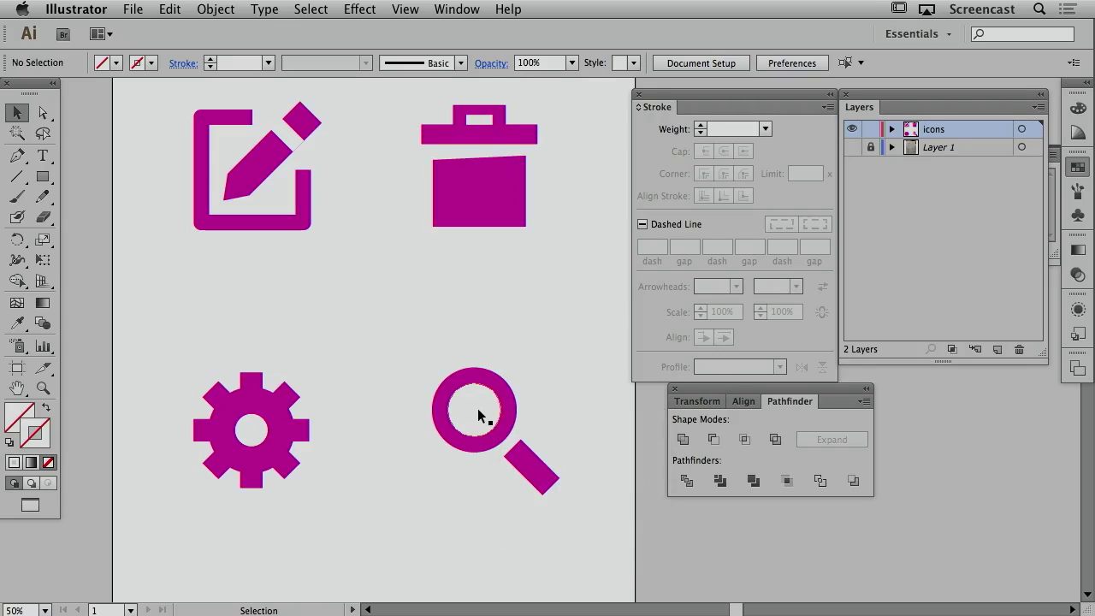
Select every shape with the same fill and stroke as the white lens centre and delete them all.
click(479, 414)
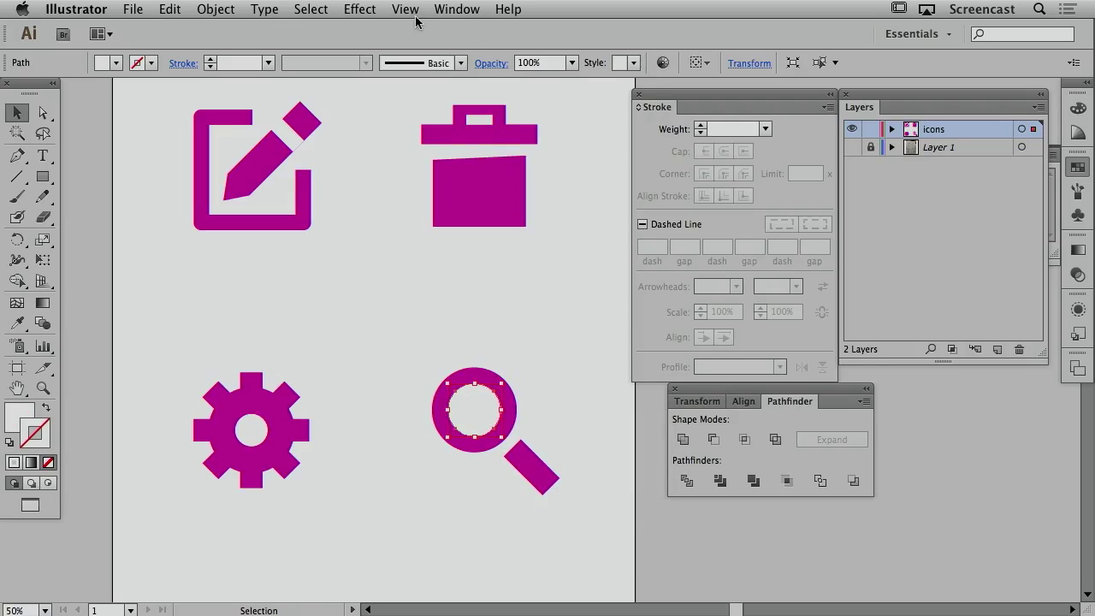
click(311, 9)
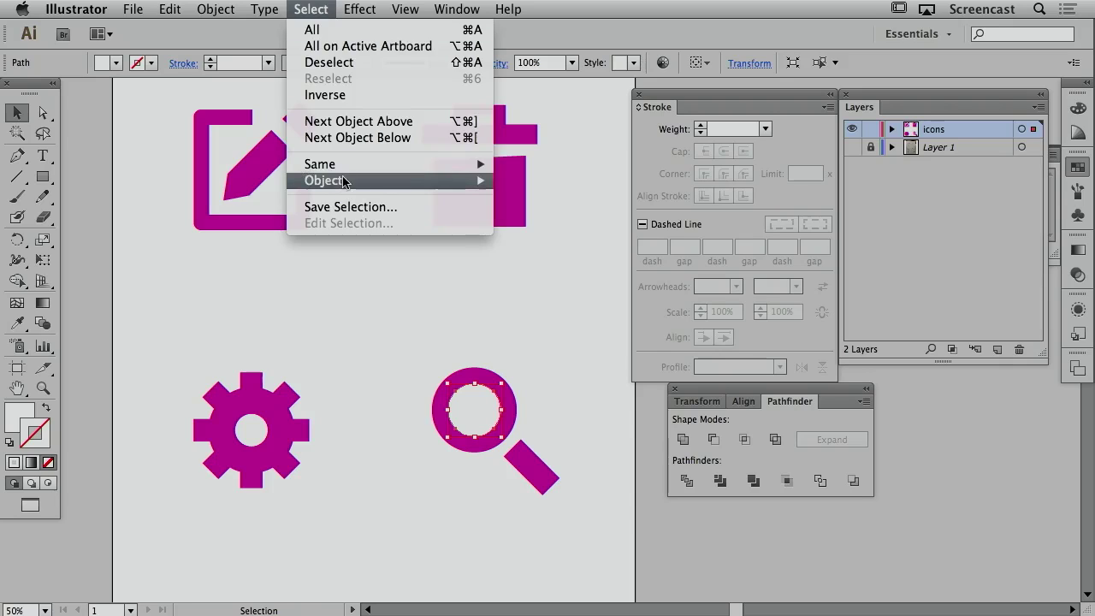
mouse_move(340, 165)
click(541, 213)
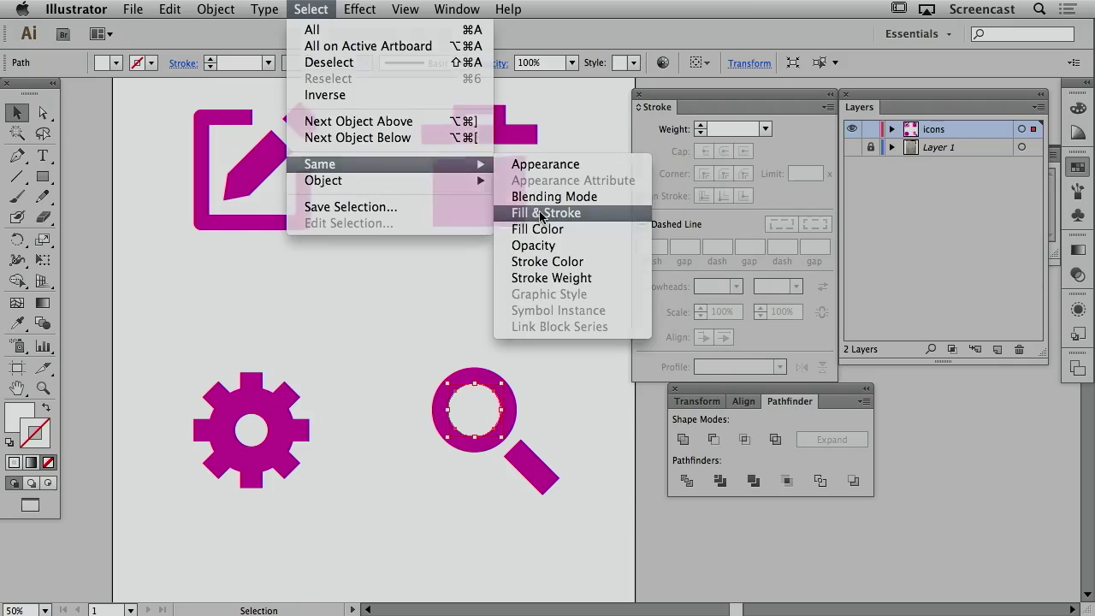
click(413, 319)
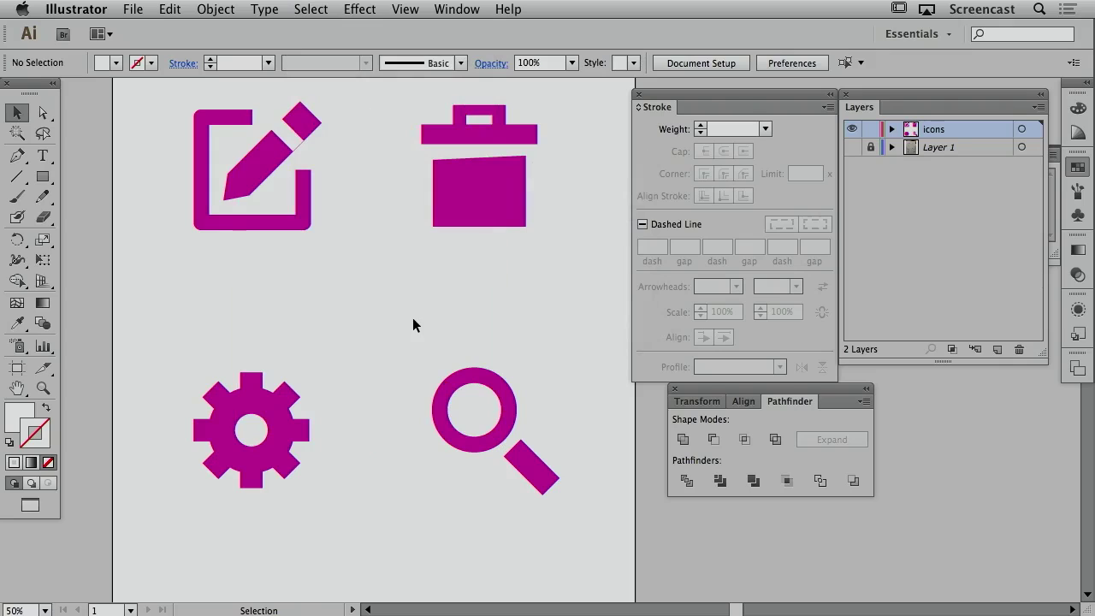
Examine the hairline between the pencil's body and its end block, and check the commands available for its path.
key(z)
click(289, 138)
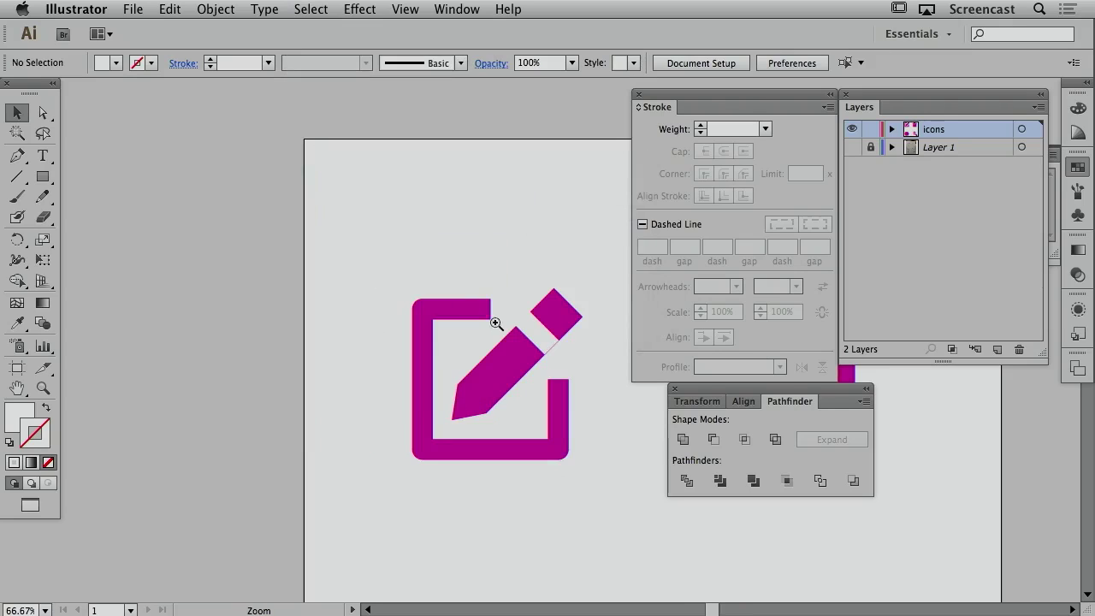
click(553, 344)
click(553, 344)
click(560, 345)
click(517, 344)
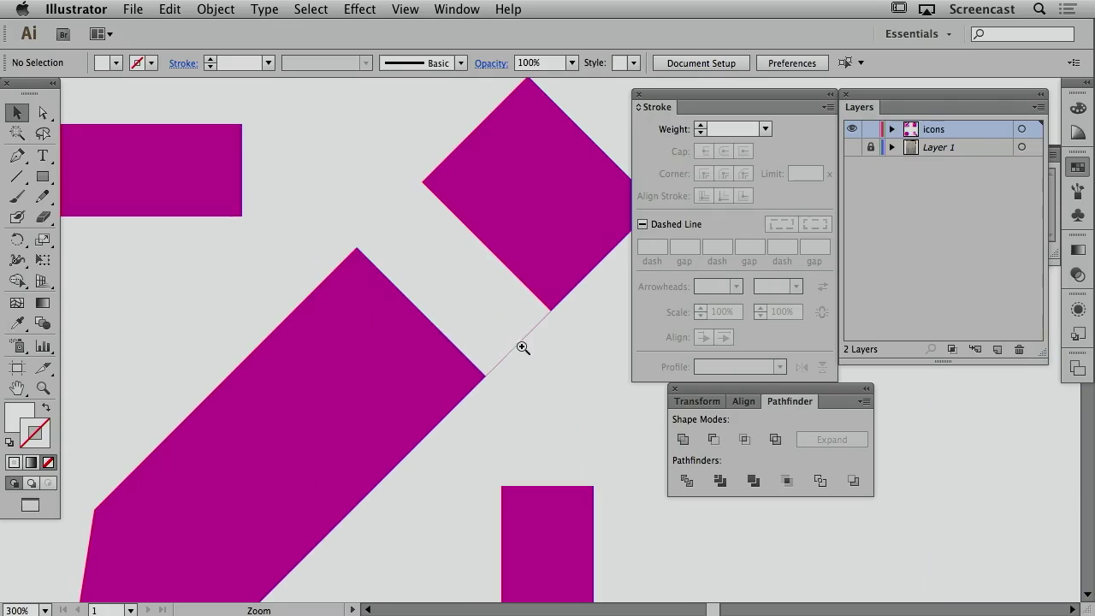
key(v)
click(520, 342)
right_click(521, 343)
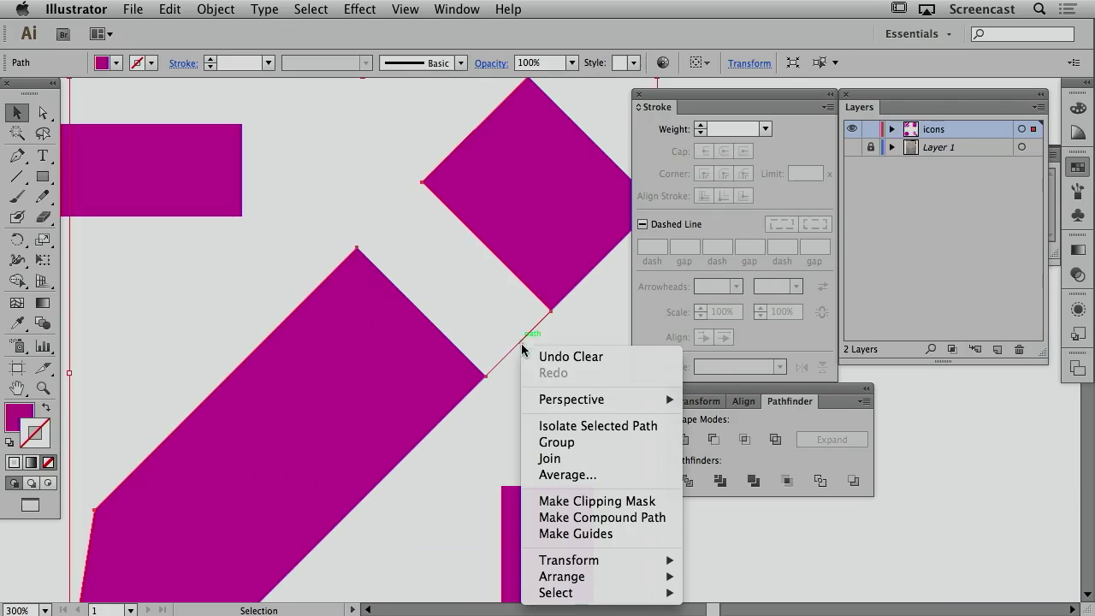
click(502, 385)
click(543, 377)
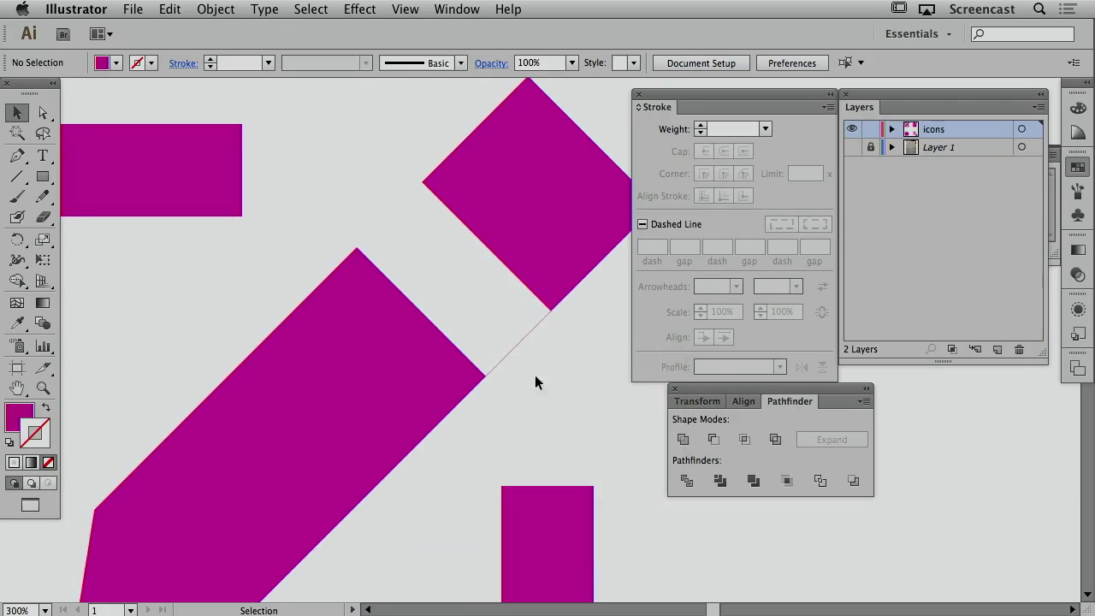
click(500, 365)
right_click(500, 366)
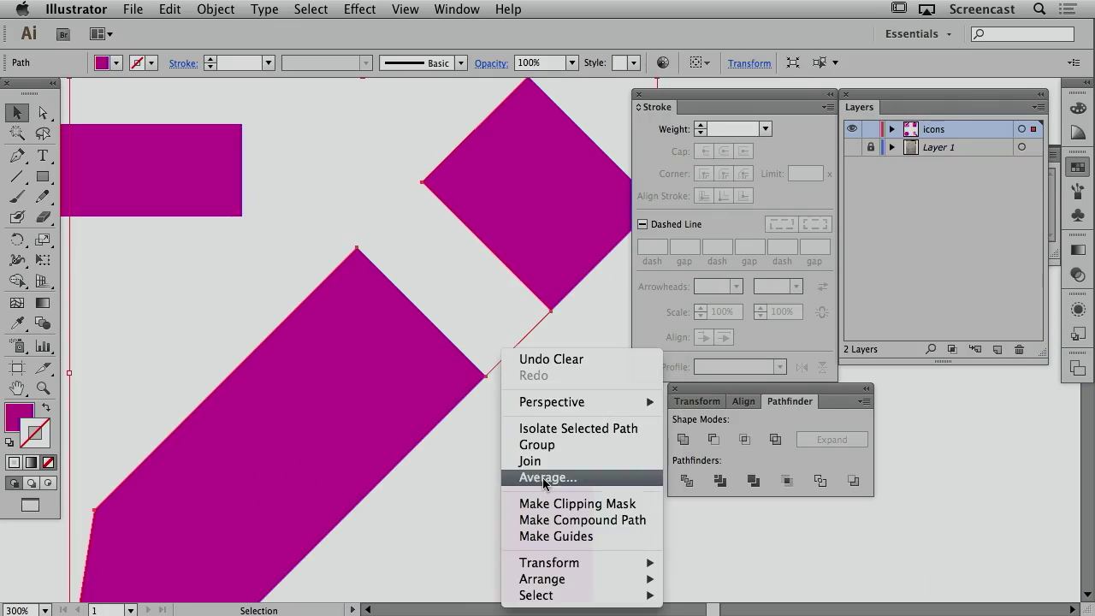
click(557, 325)
Cut the hairline where it meets the pencil's body and the end block with Scissors, and delete the segment between the cuts.
click(536, 339)
click(513, 344)
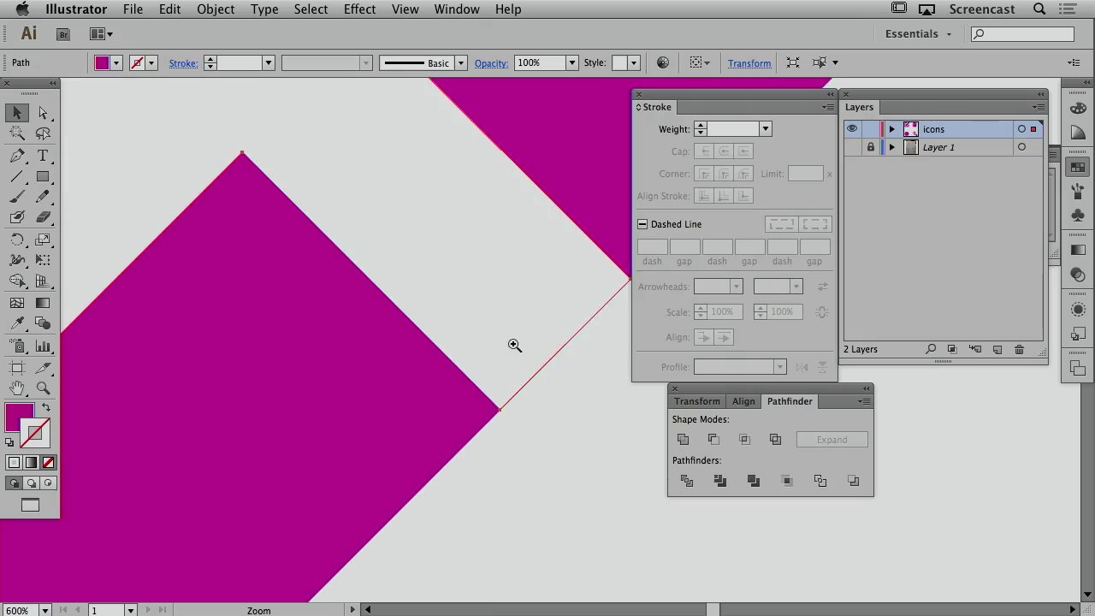
click(561, 352)
drag(561, 353, 379, 277)
key(a)
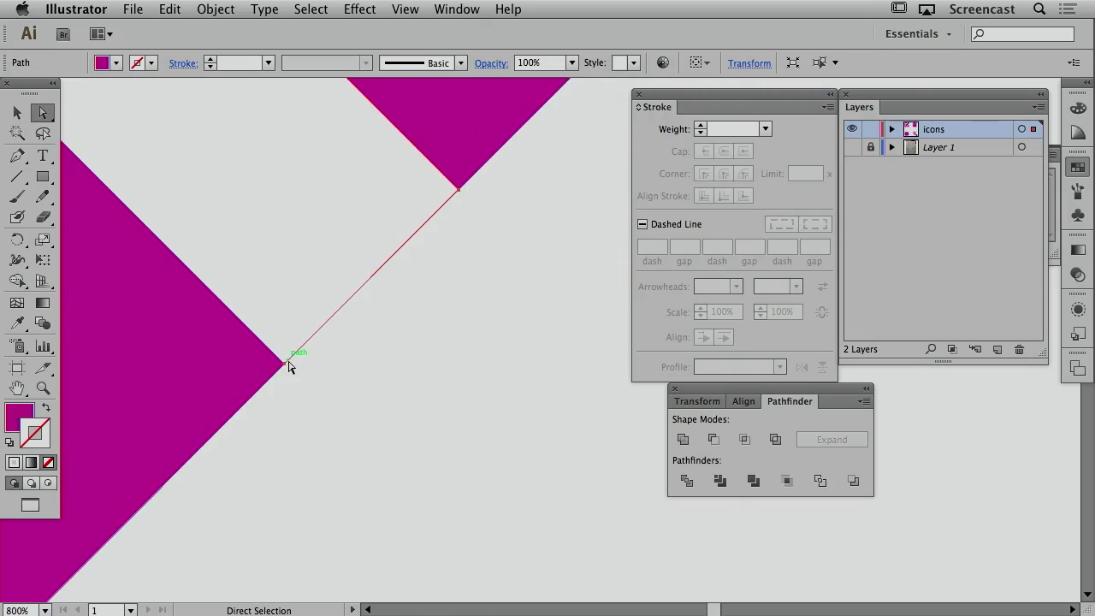
click(293, 360)
click(460, 191)
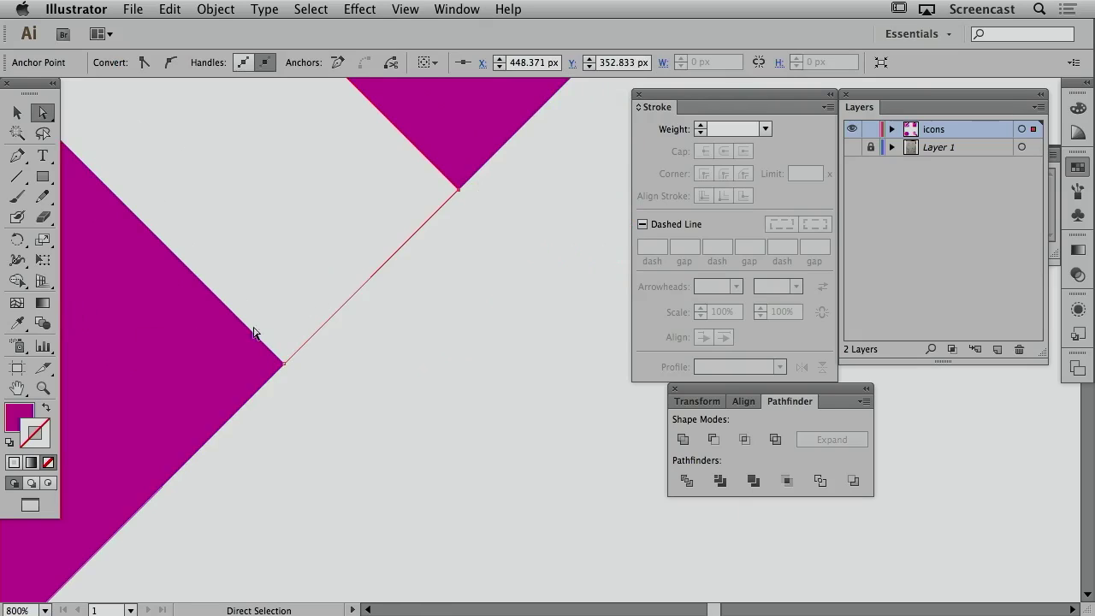
key(c)
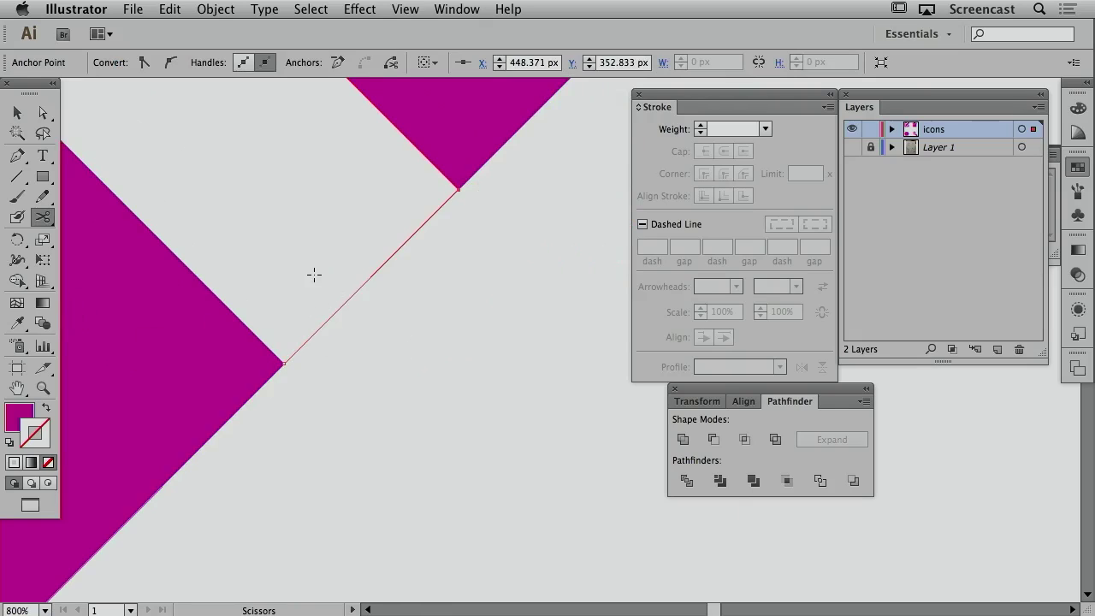
click(285, 363)
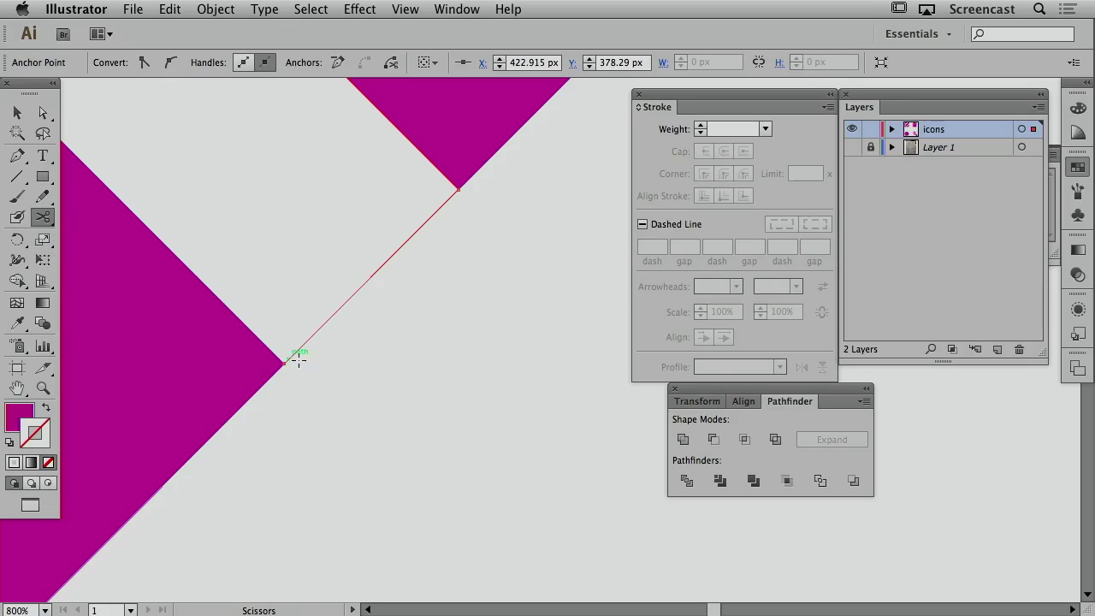
click(458, 190)
key(v)
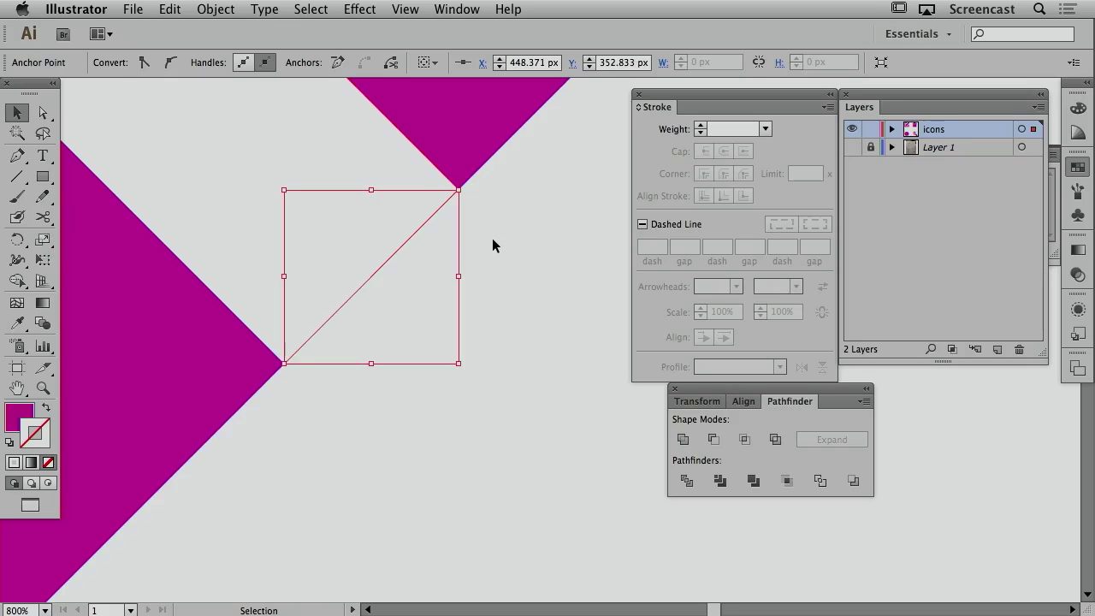
key(Delete)
click(493, 239)
Select the path still joining the pencil's body to its end block and check the commands available for it.
click(411, 236)
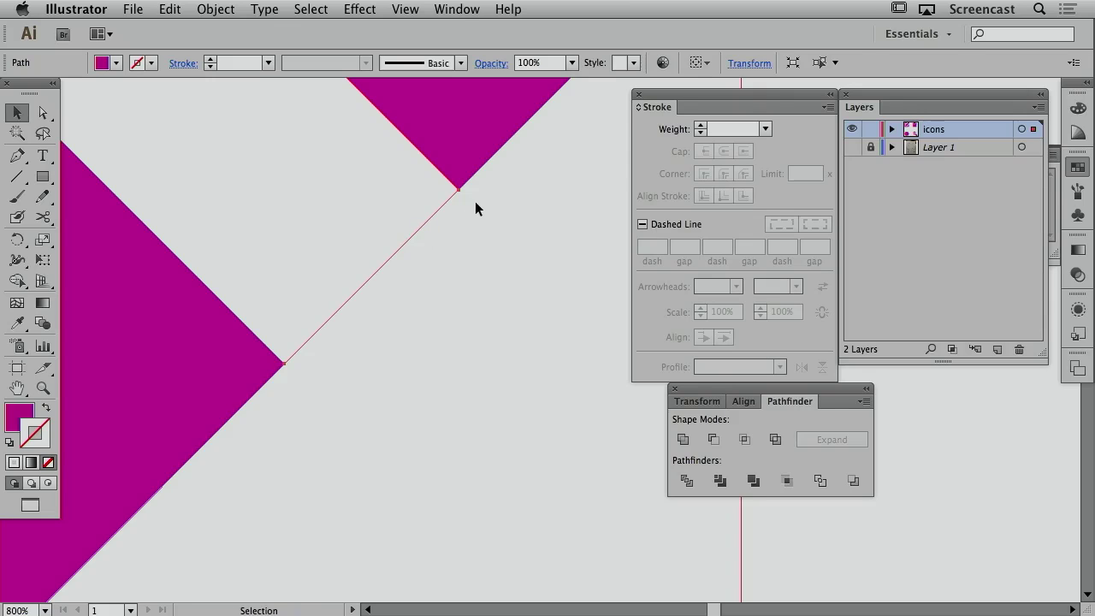
key(super+minus)
key(super+minus)
key(super+minus)
key(super+minus)
key(super+minus)
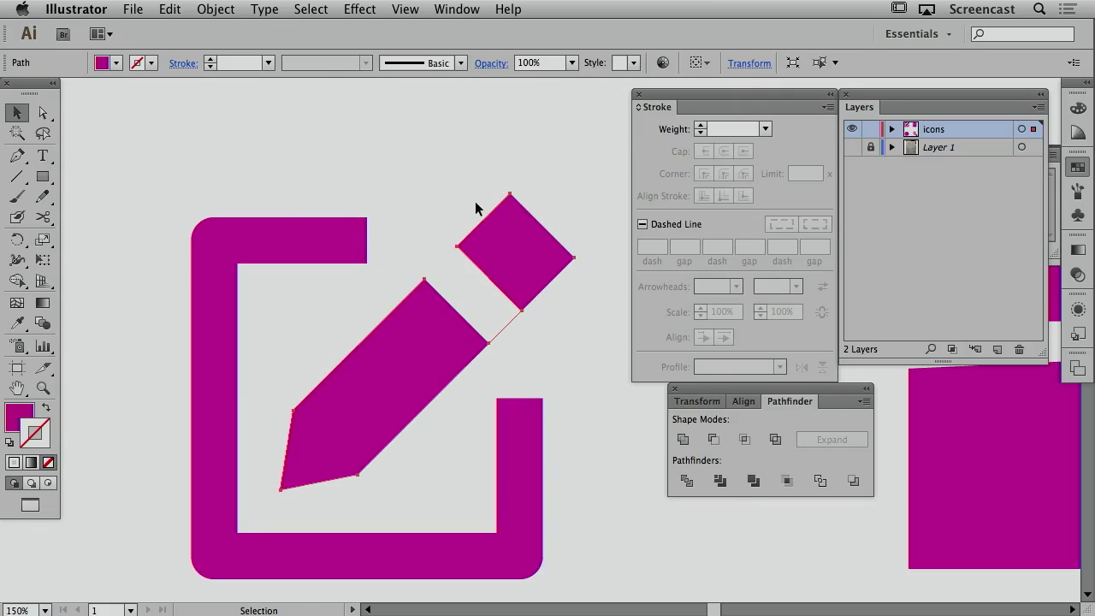
right_click(520, 301)
click(501, 372)
Cut the remaining connecting line near both pencil pieces with Scissors, delete the segment between the cuts, and deselect.
super+click(505, 340)
super+click(544, 310)
key(c)
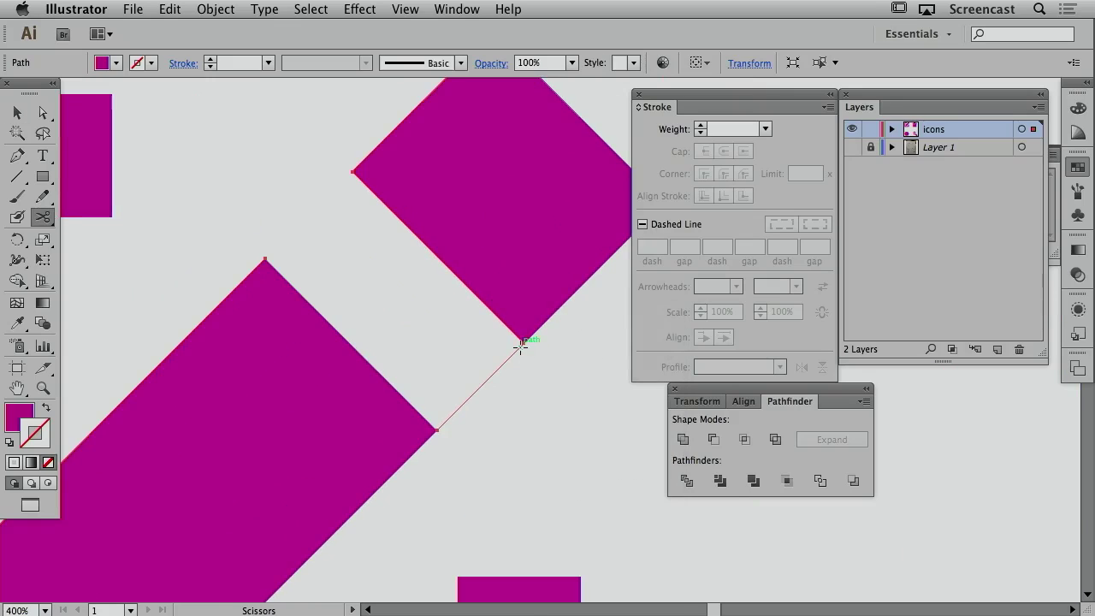
click(521, 345)
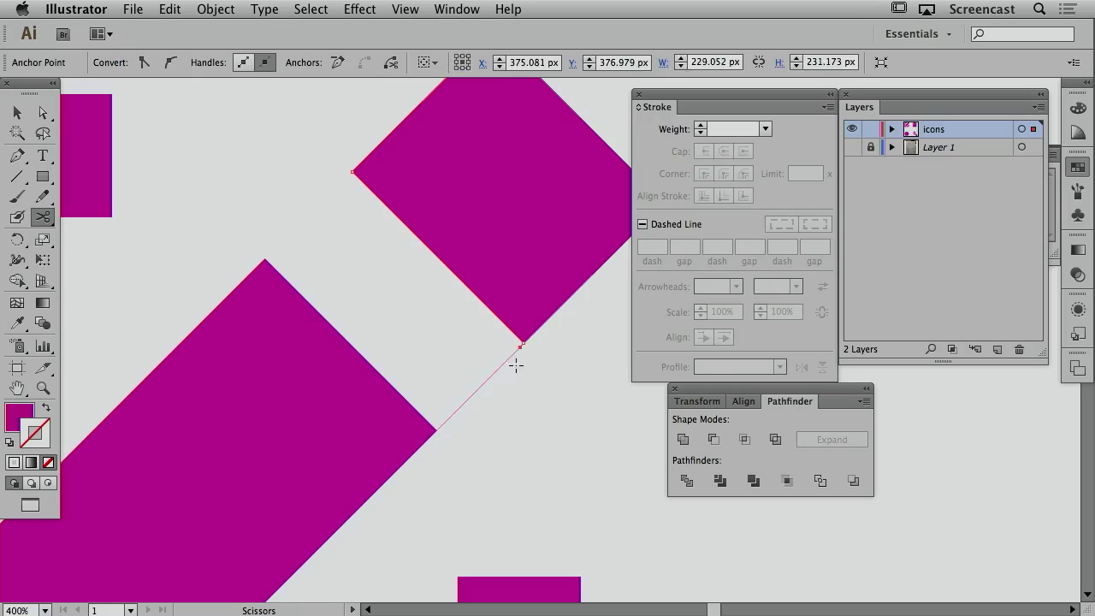
click(439, 425)
key(v)
key(Delete)
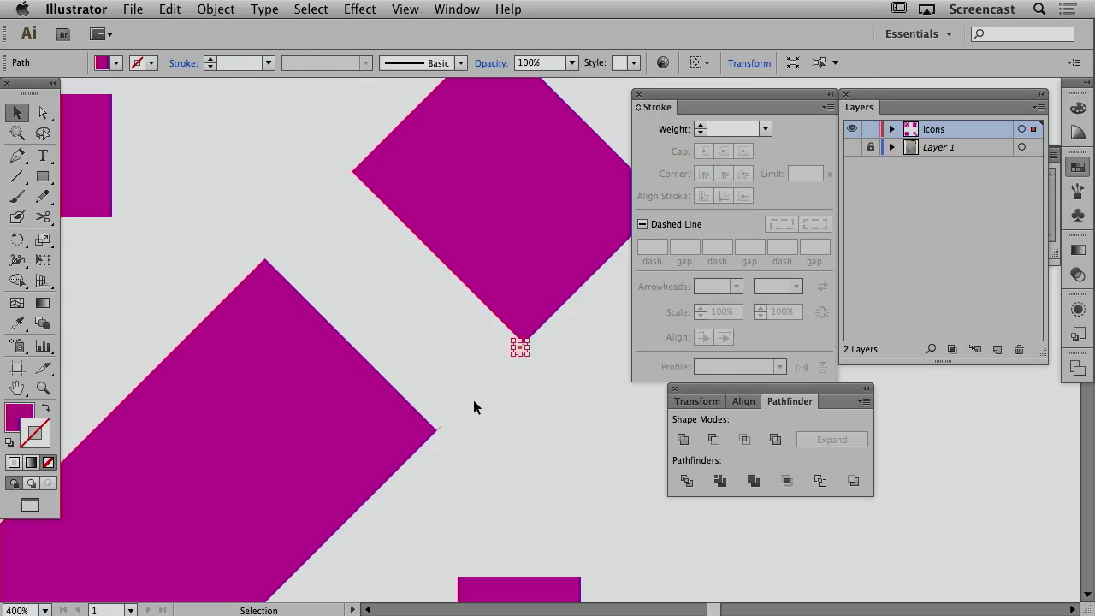
click(473, 406)
Remove the leftover stub anchor points at the corners of the pencil's body and its end block.
super+click(449, 423)
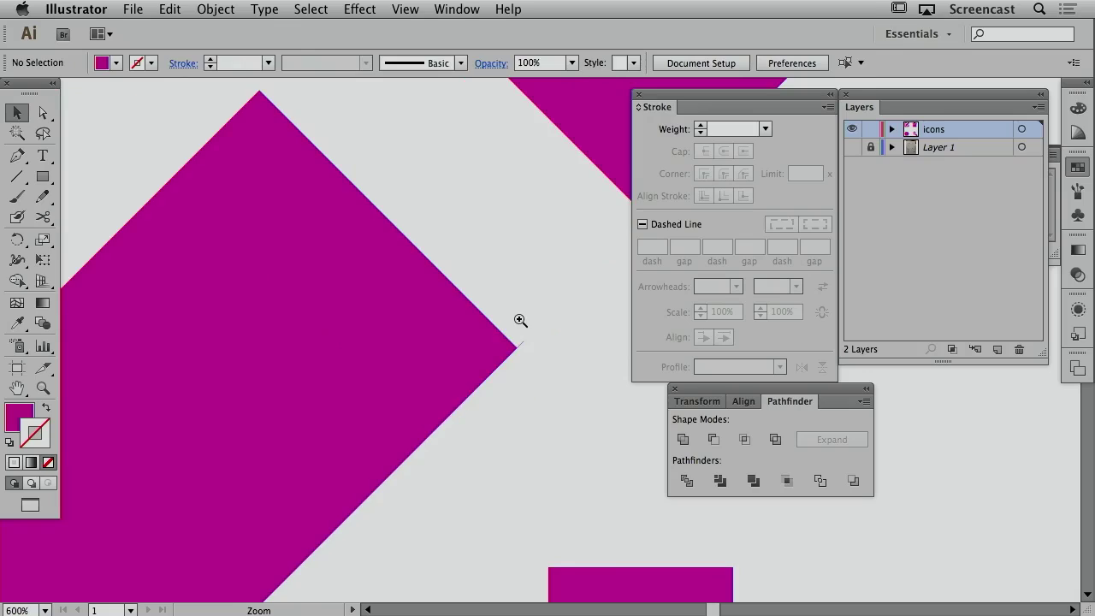
super+click(520, 320)
super+click(520, 320)
drag(564, 330, 414, 253)
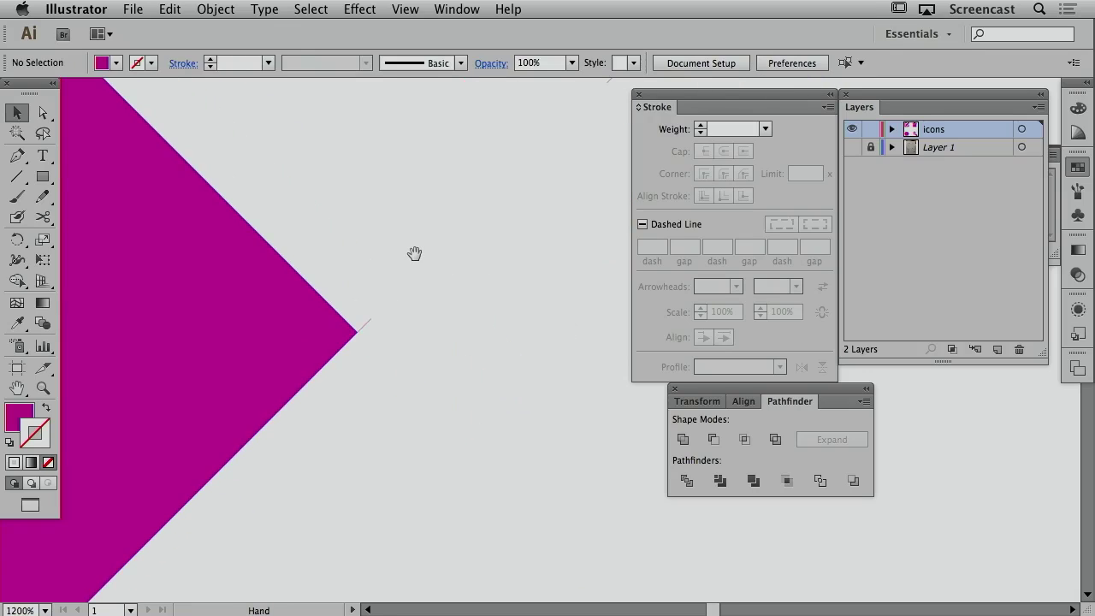
key(p)
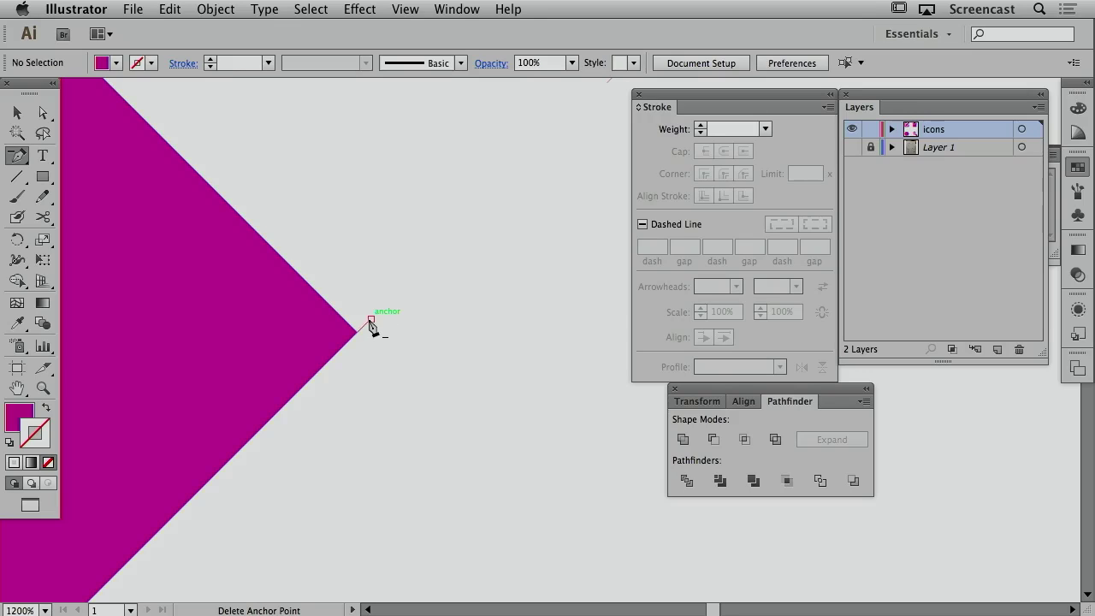
super+click(370, 326)
drag(472, 249, 342, 373)
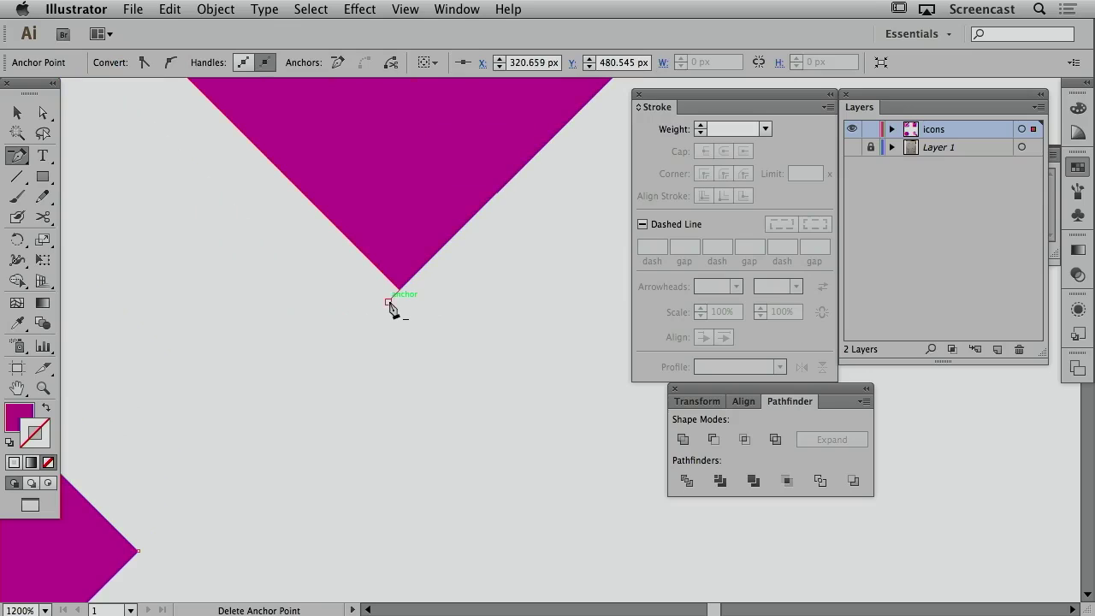
Select all the icons, set their fill to black (000000), and deselect them.
key(super+minus)
key(super+minus)
key(super+minus)
key(super+minus)
key(super+minus)
key(super+minus)
key(super+minus)
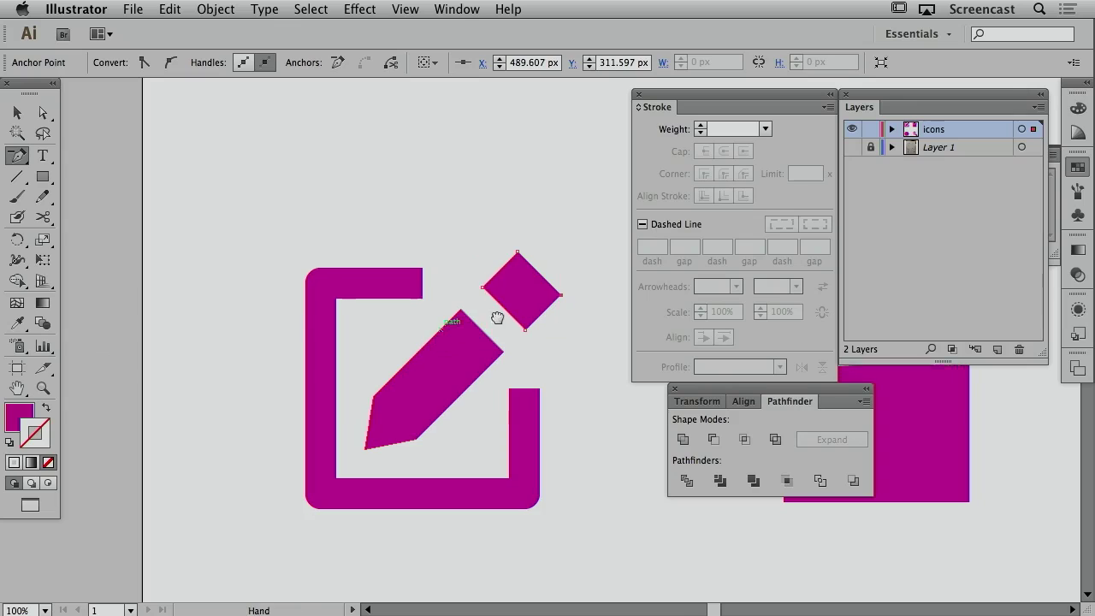
drag(496, 318, 379, 236)
key(super+minus)
key(super+minus)
key(super+a)
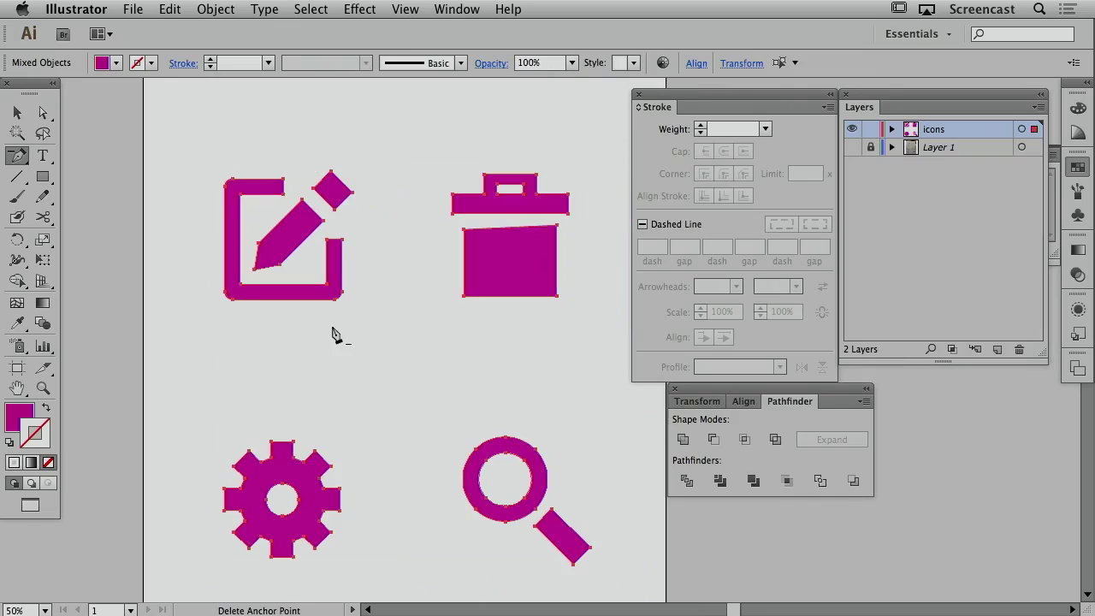
key(v)
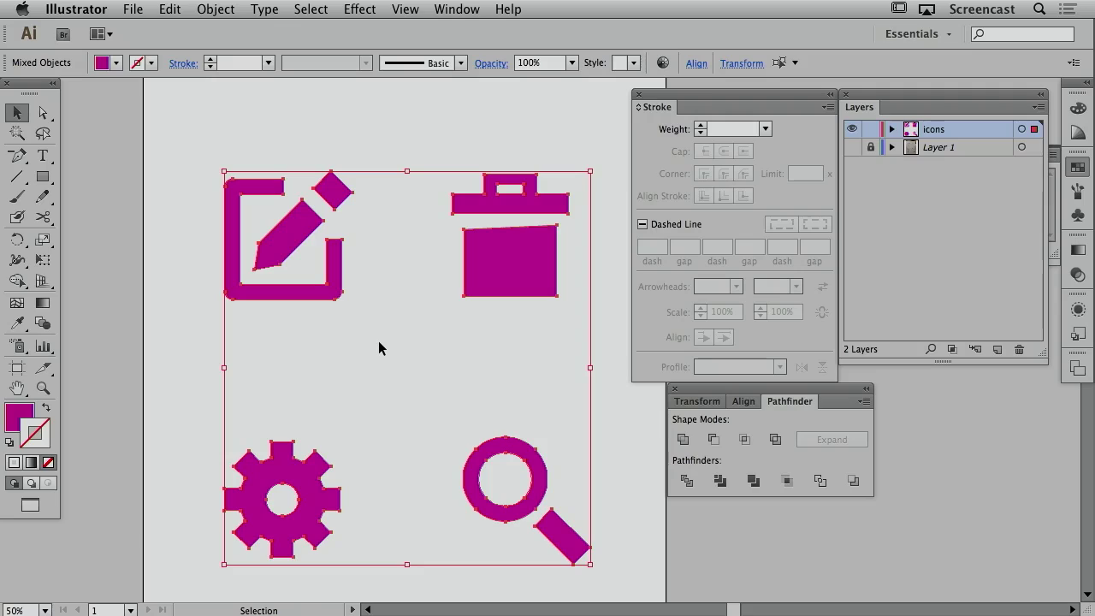
click(15, 416)
click(876, 117)
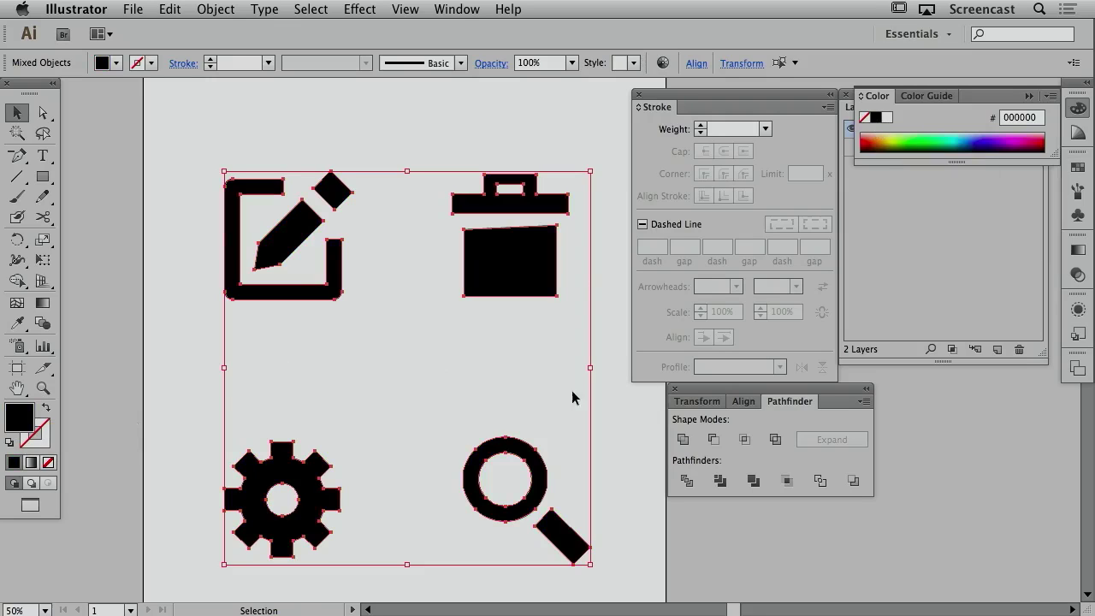
click(455, 386)
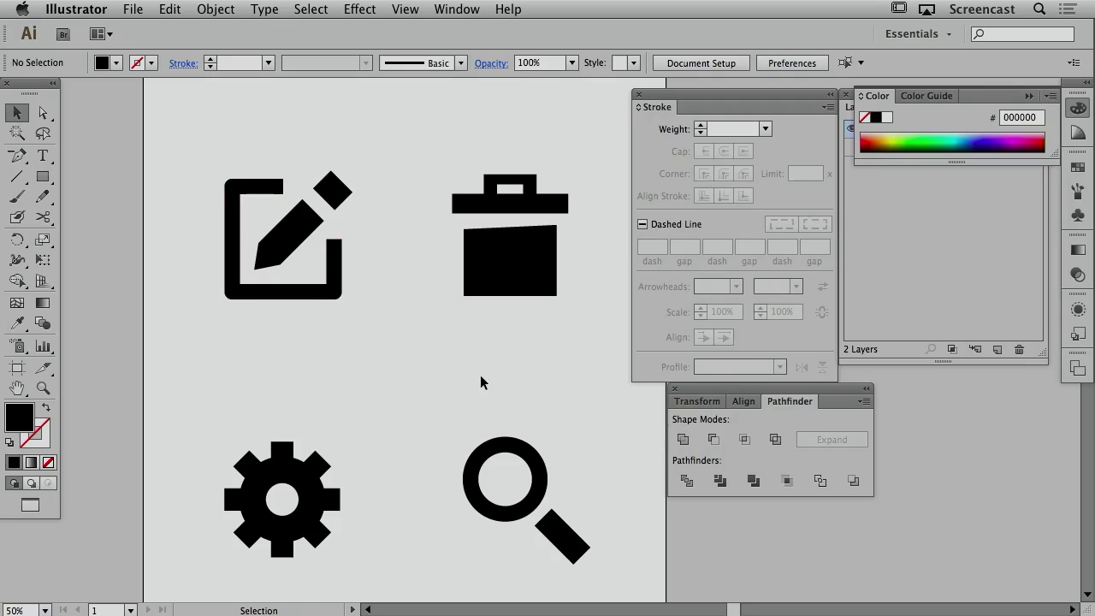
Group the shapes of the edit icon, and group the shapes of the trash can icon separately.
key(super+minus)
drag(486, 374, 456, 332)
key(super+space)
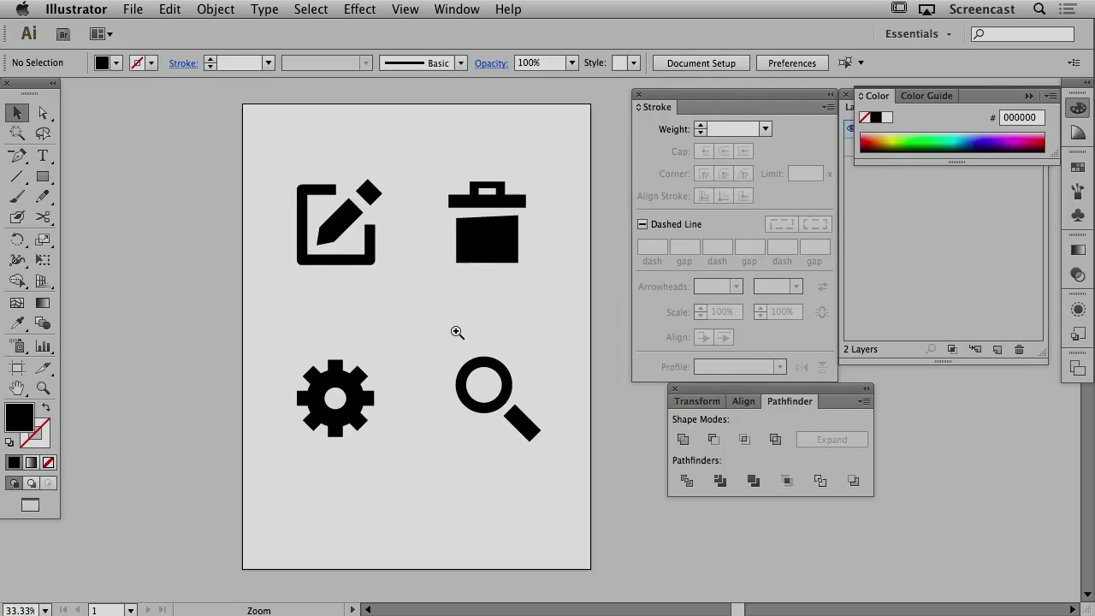
click(457, 330)
drag(510, 305, 428, 330)
key(space)
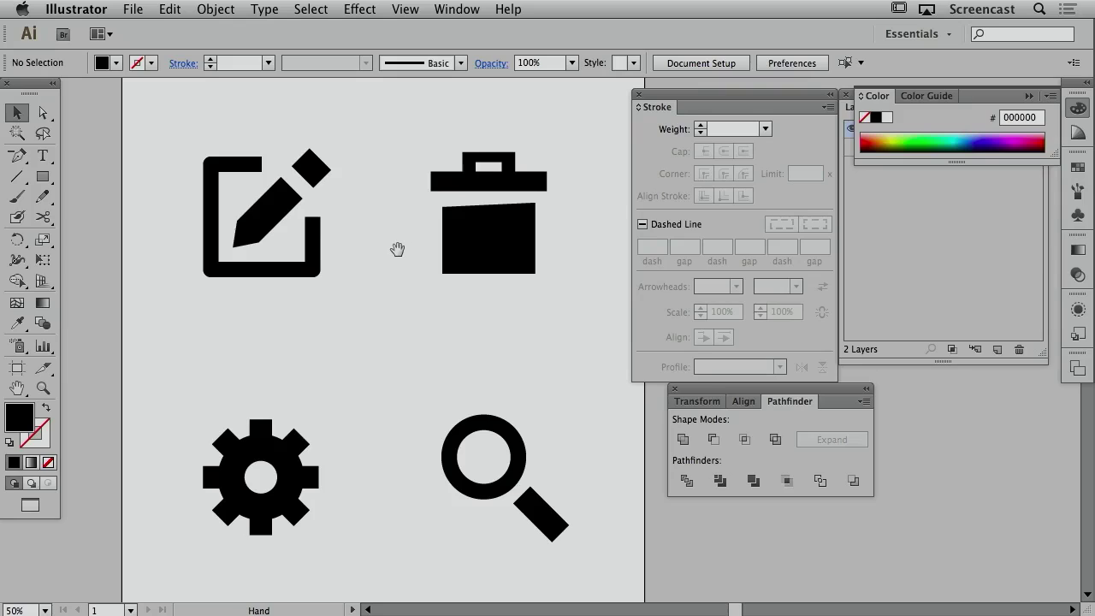
drag(191, 128, 340, 283)
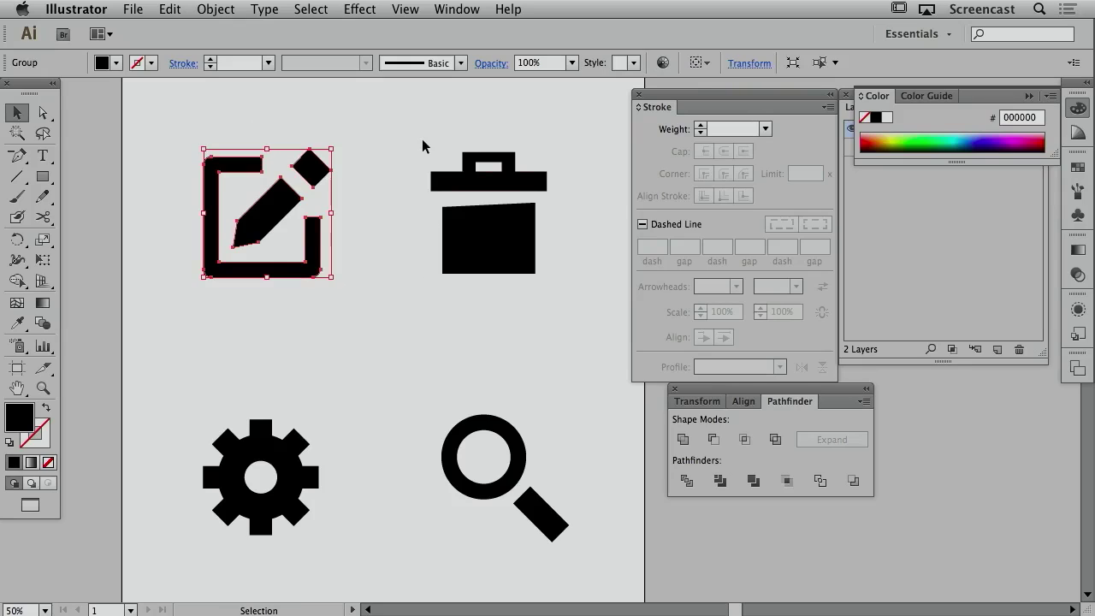
mouse_move(409, 129)
mouse_down()
mouse_move(528, 306)
mouse_move(574, 321)
mouse_up()
key(super+g)
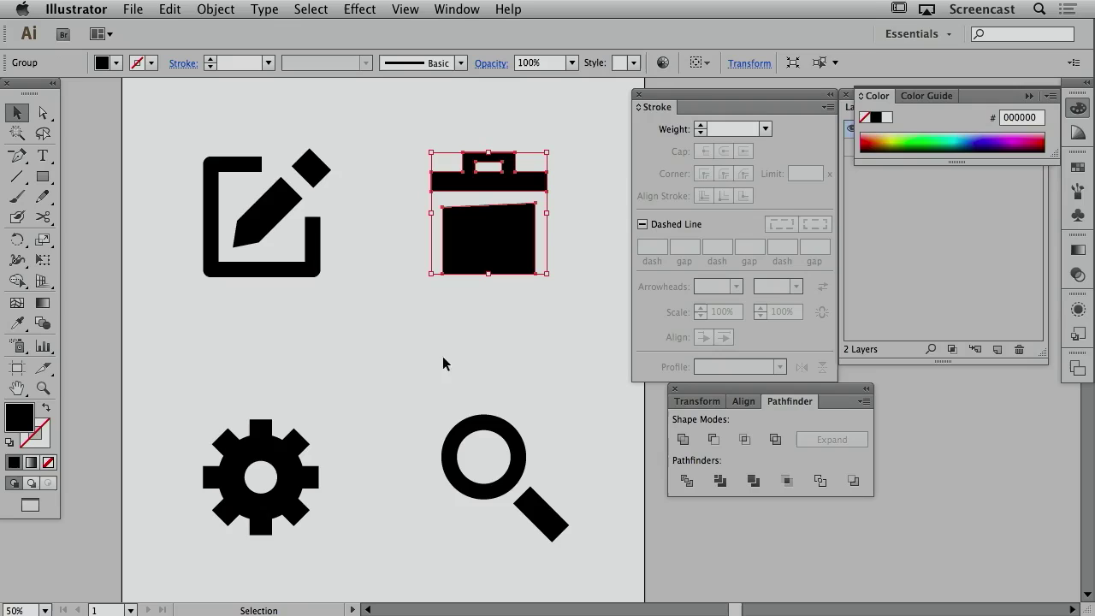
Group the gear's shapes and the magnifying glass's shapes as two separate groups, and deselect them.
drag(187, 380, 323, 556)
key(super+g)
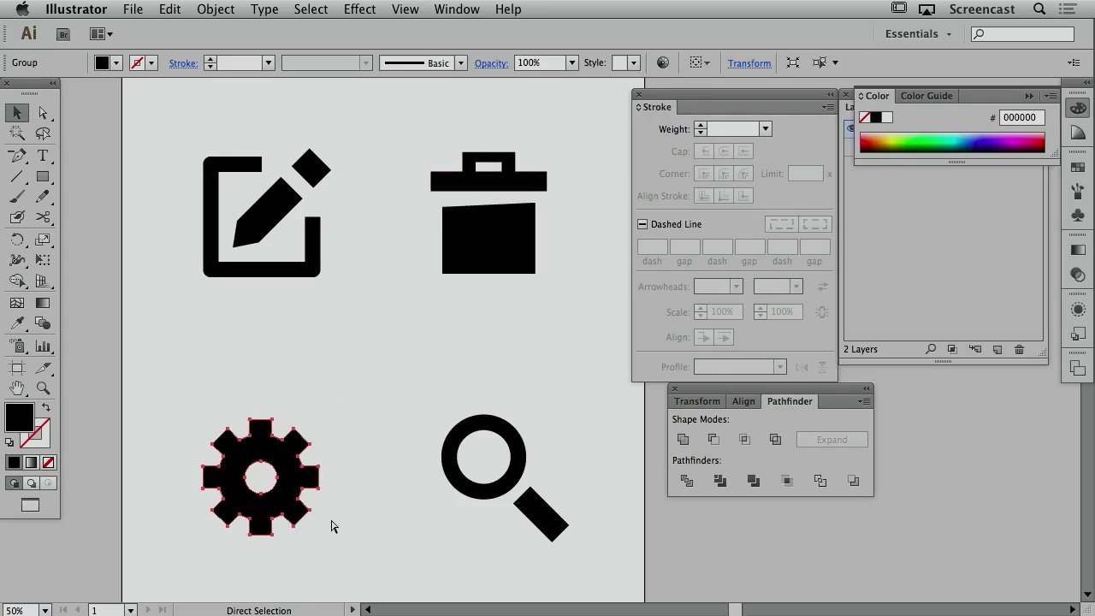
drag(392, 384, 583, 565)
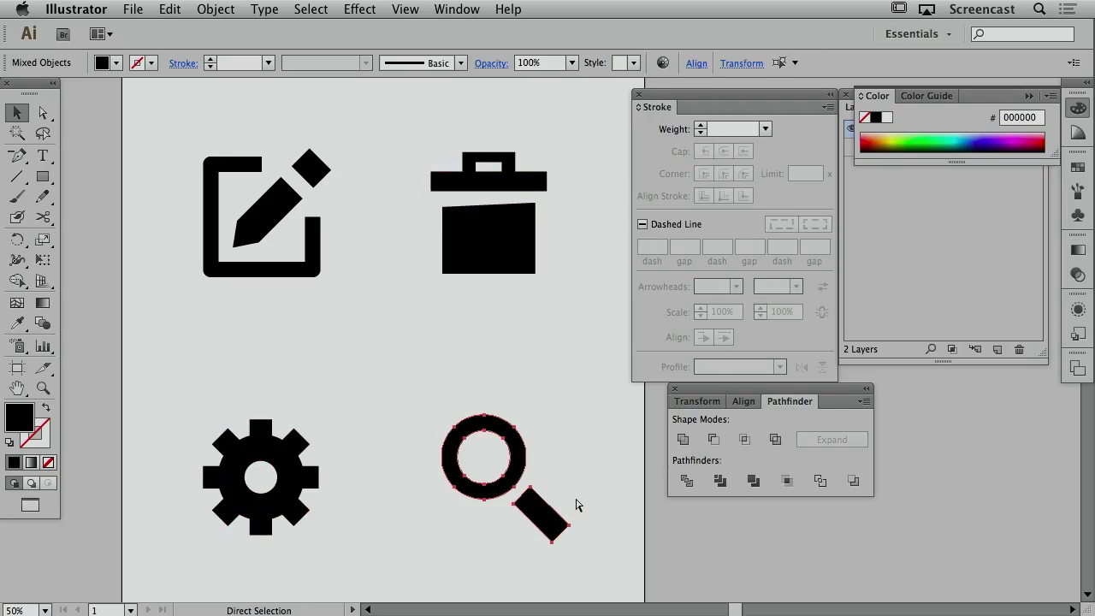
key(super+g)
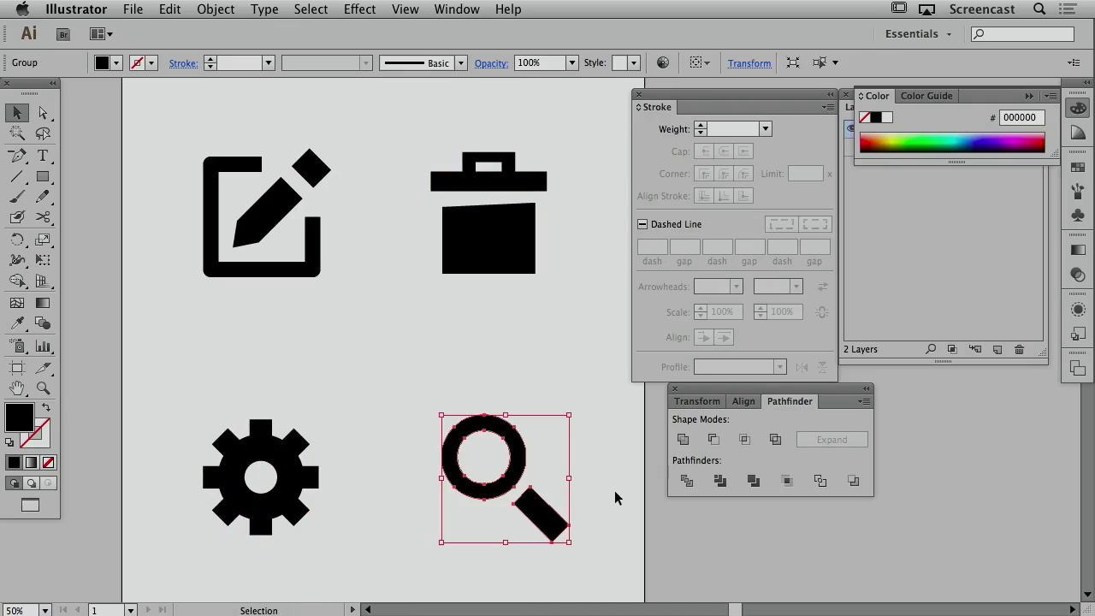
click(357, 371)
Close the floating Stroke and Pathfinder panels, collapse Color, and dock Layers with the other collapsed panels.
mouse_move(377, 280)
mouse_down()
mouse_move(393, 303)
mouse_move(379, 305)
mouse_up()
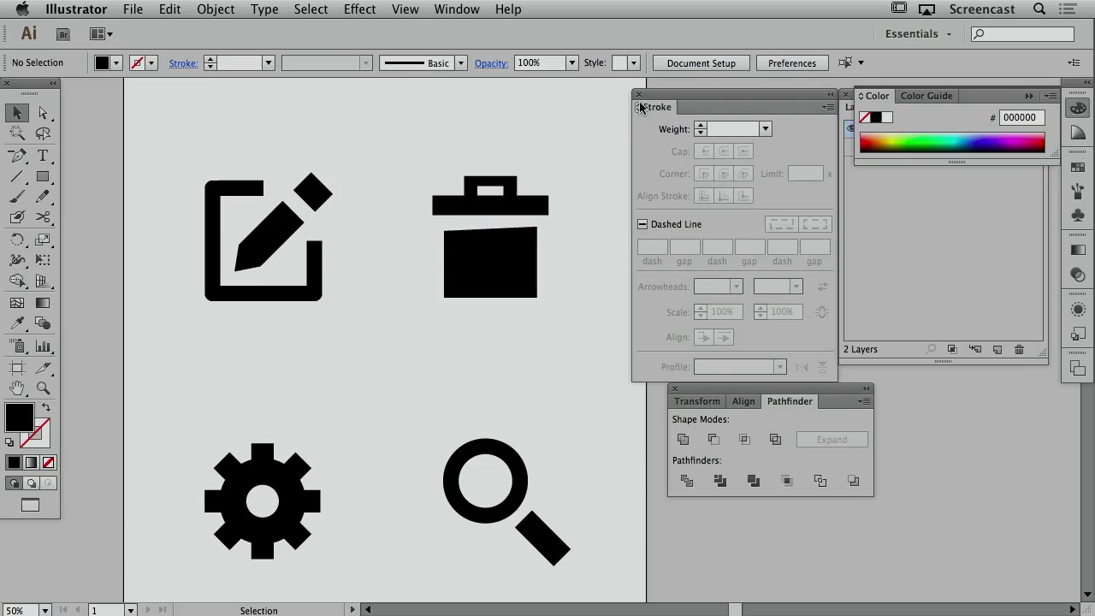
click(639, 94)
click(674, 388)
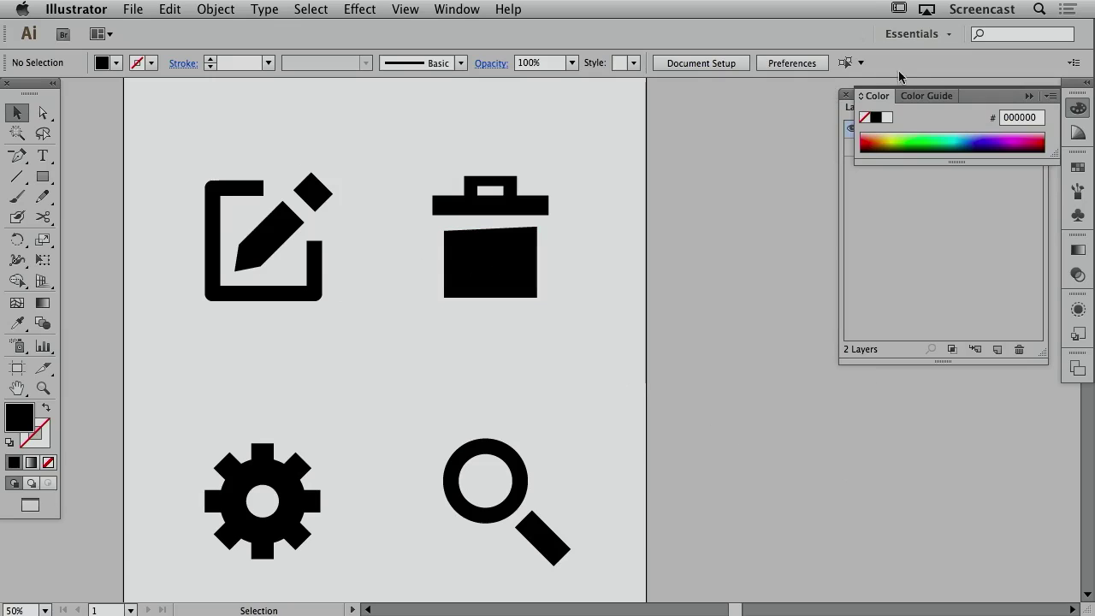
click(1029, 96)
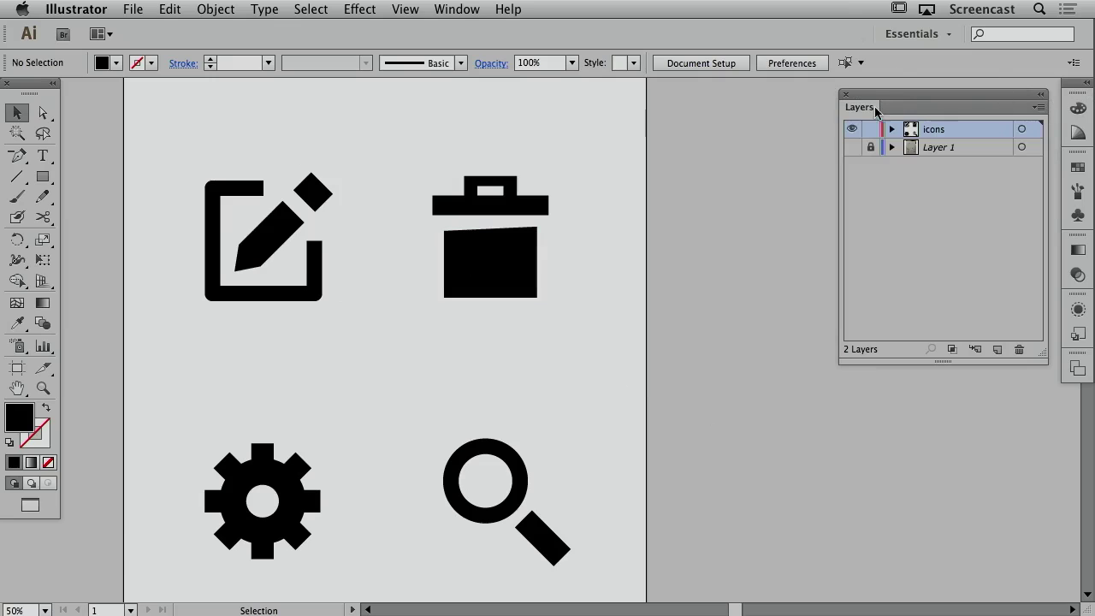
drag(888, 101, 1080, 398)
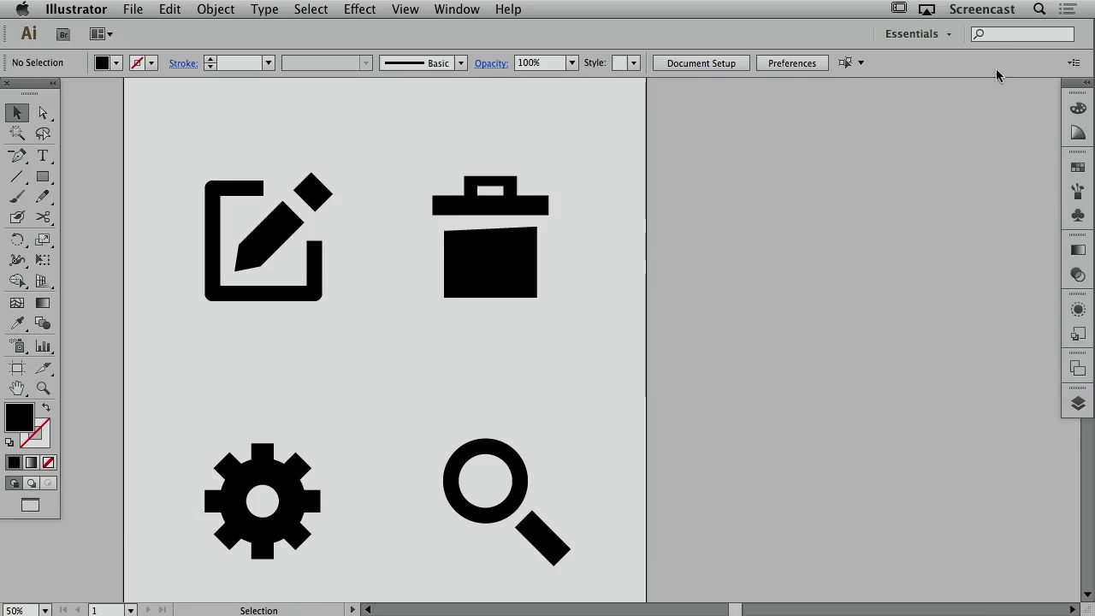
Fit Artboard 1 to the bounds of the edit icon with the Artboard tool.
drag(573, 317, 699, 308)
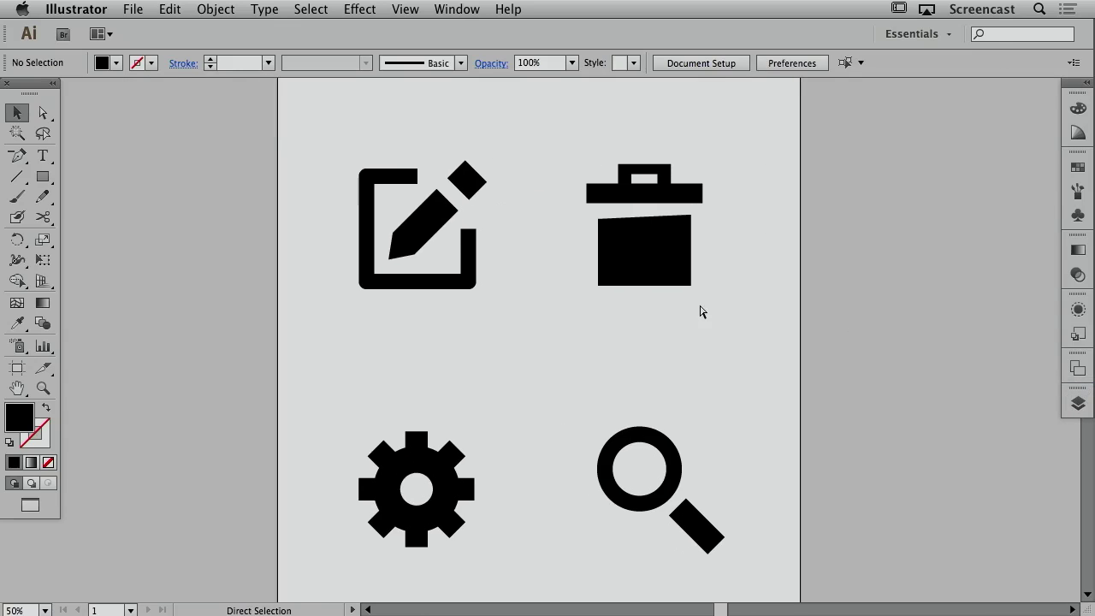
key(super+0)
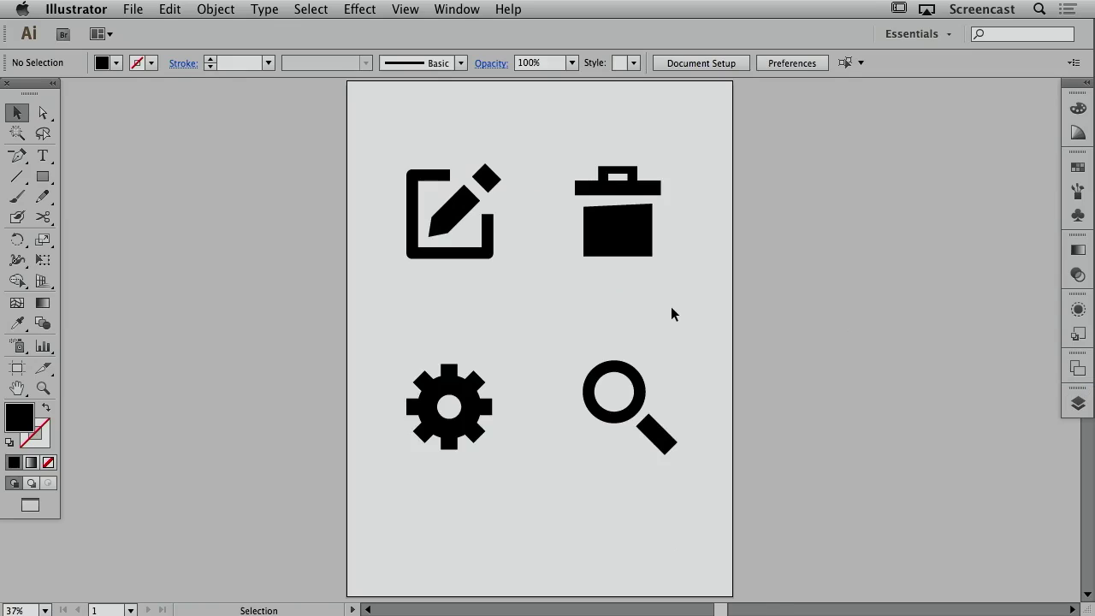
key(shift+o)
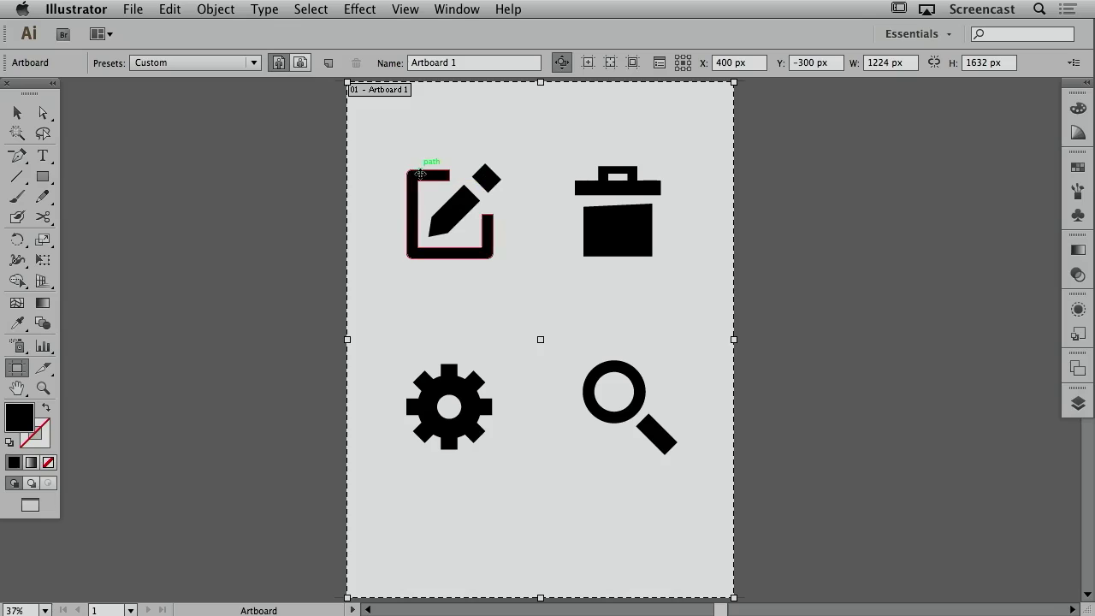
click(420, 174)
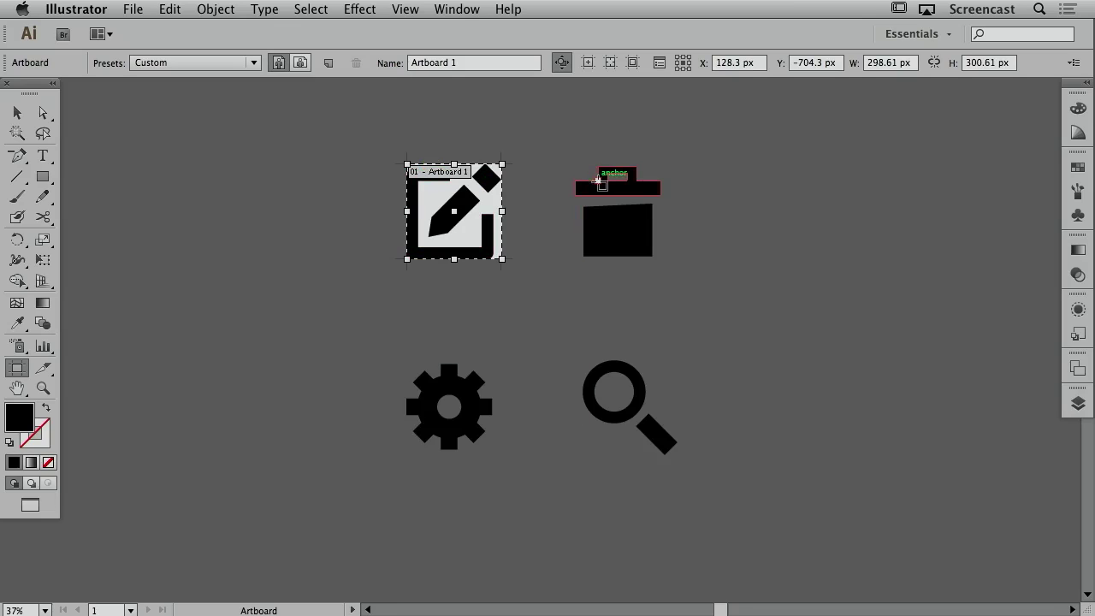
Fit separate new artboards to the trash can, gear and magnifying glass icons, and leave artboard editing.
click(598, 182)
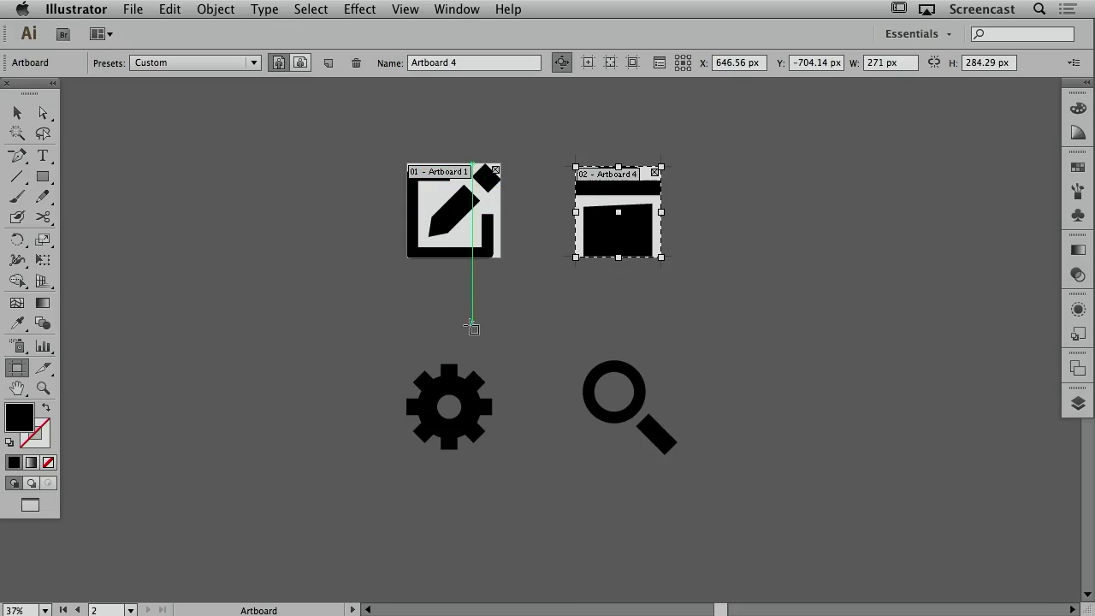
click(482, 390)
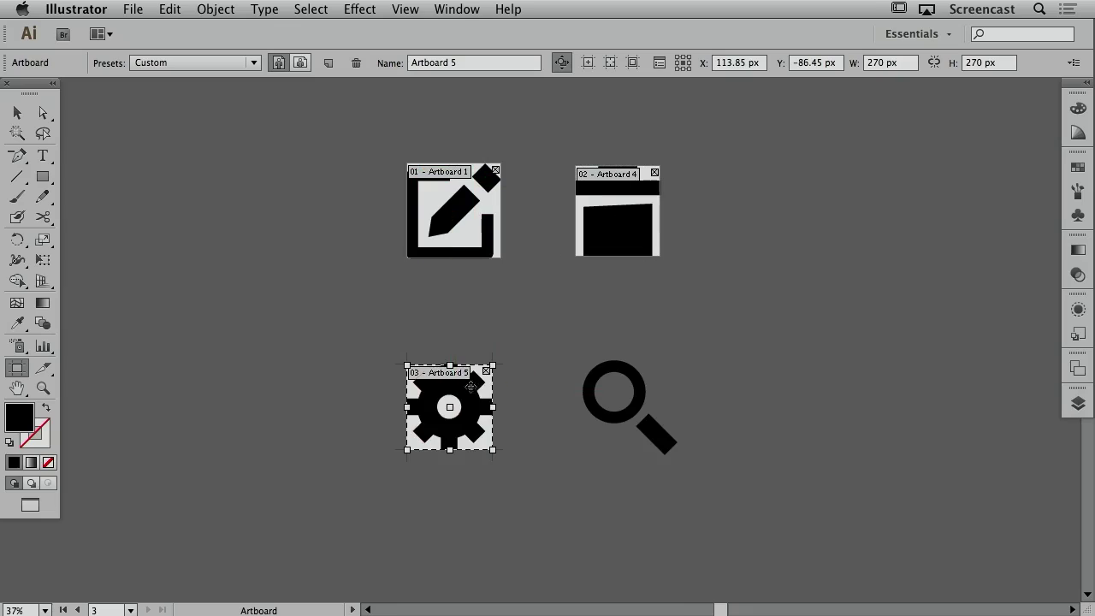
click(590, 394)
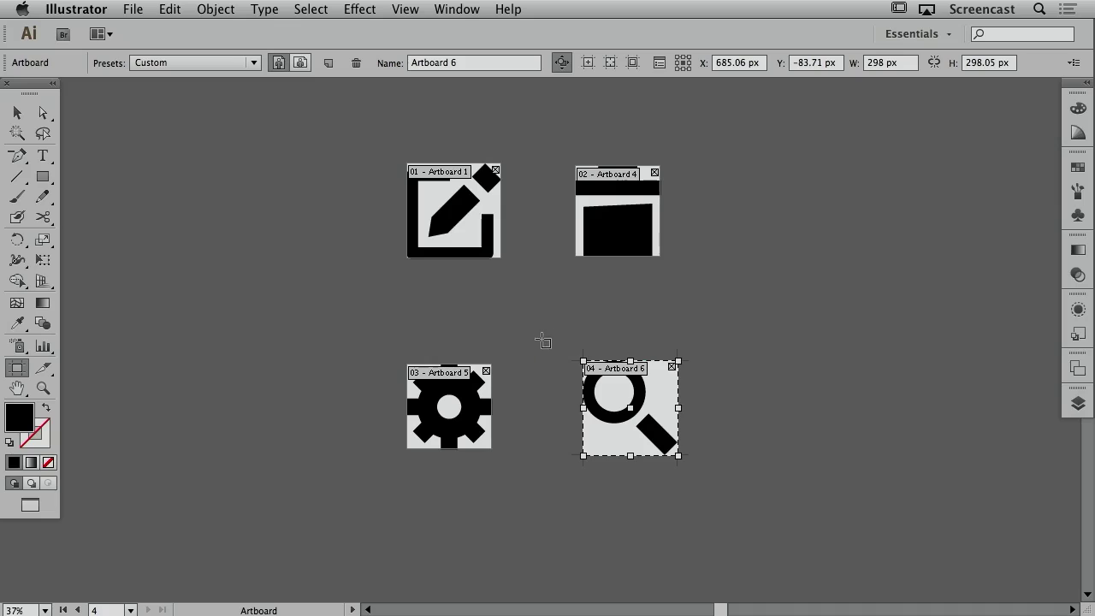
key(Escape)
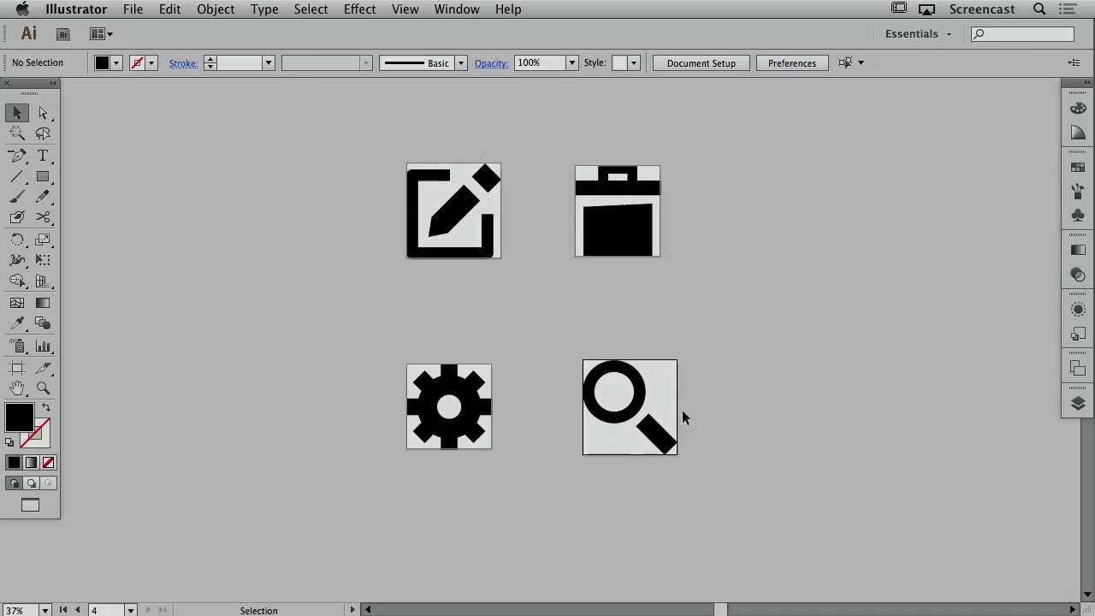
Scale the magnifying glass icon down proportionally from its lower-right corner, keeping its upper-left corner in place.
click(582, 347)
drag(533, 264, 539, 296)
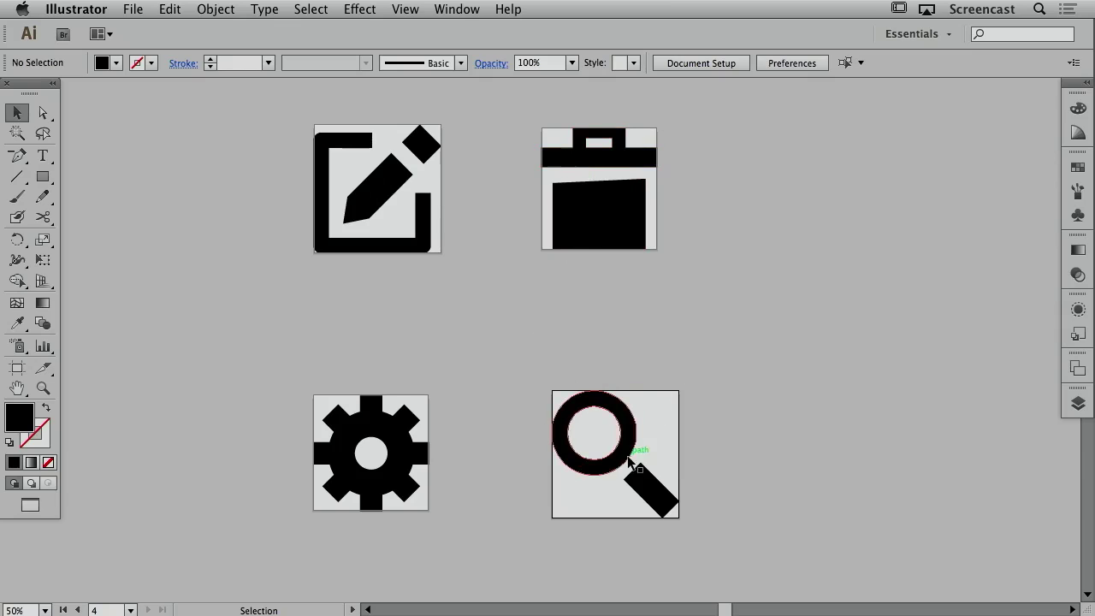
click(641, 475)
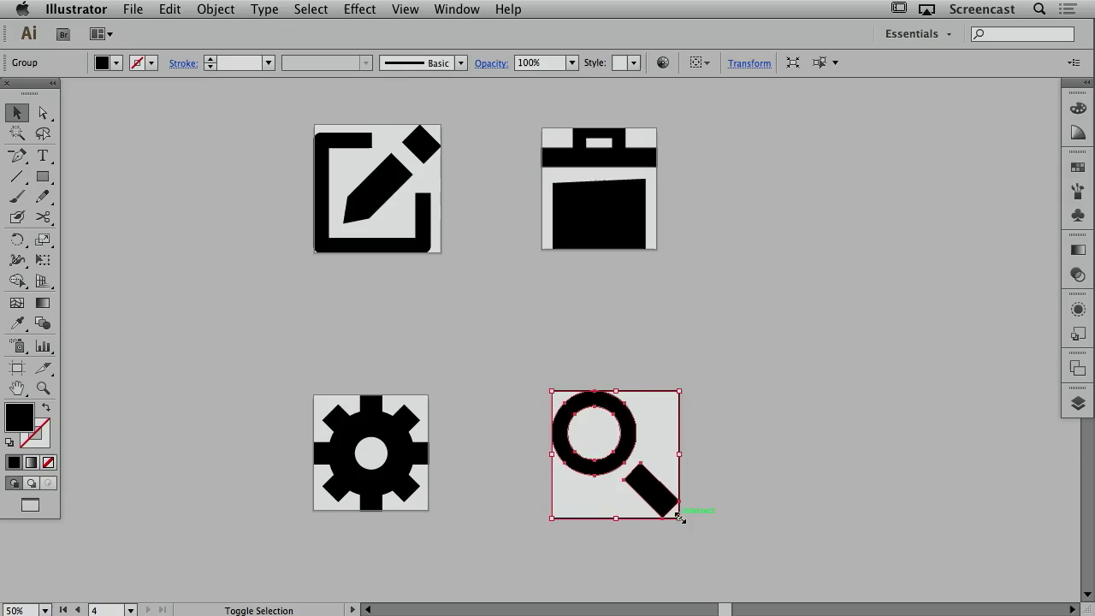
drag(679, 517, 657, 496)
Shrink the magnifying glass's artboard to the icon's reduced bounds, leave artboard editing and deselect the icon.
key(shift+o)
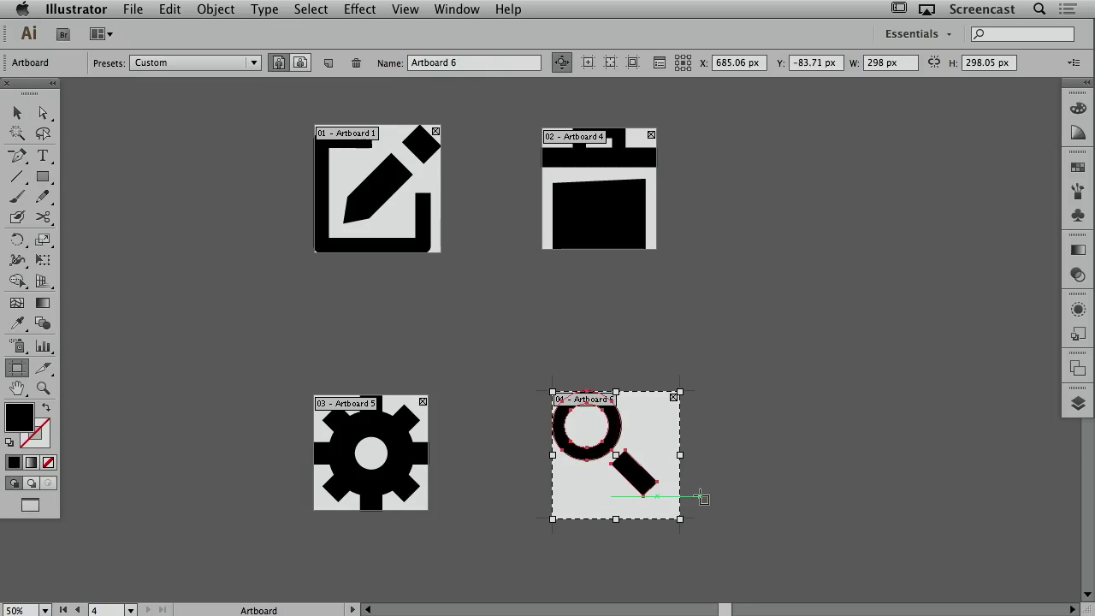
drag(680, 518, 657, 496)
key(Escape)
click(779, 472)
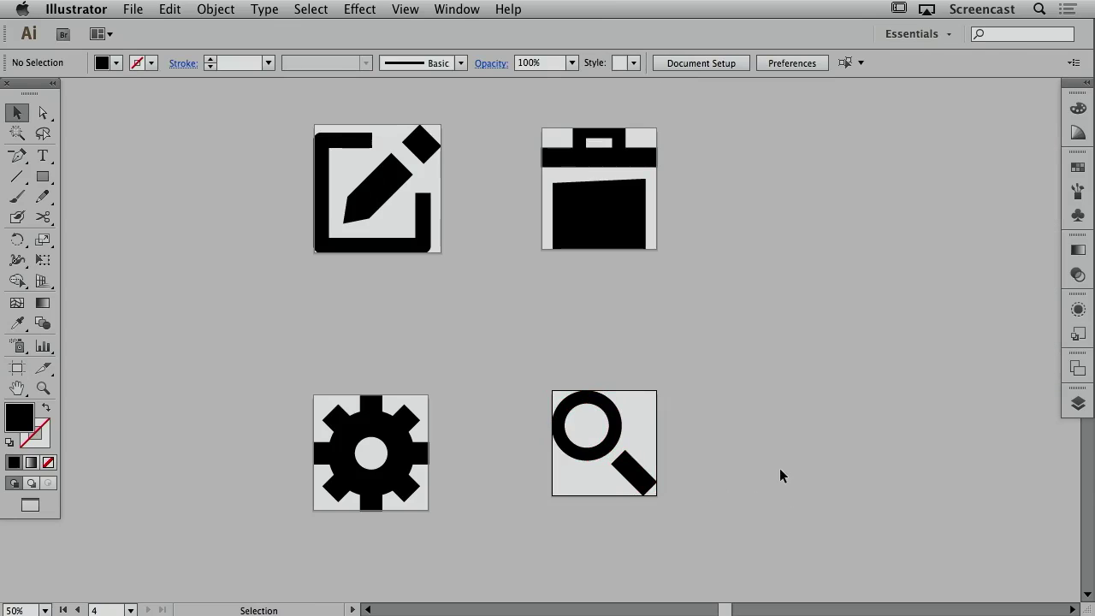
Rename the edit icon's artboard as pencil and the trash can's artboard as delete.
drag(695, 358, 721, 371)
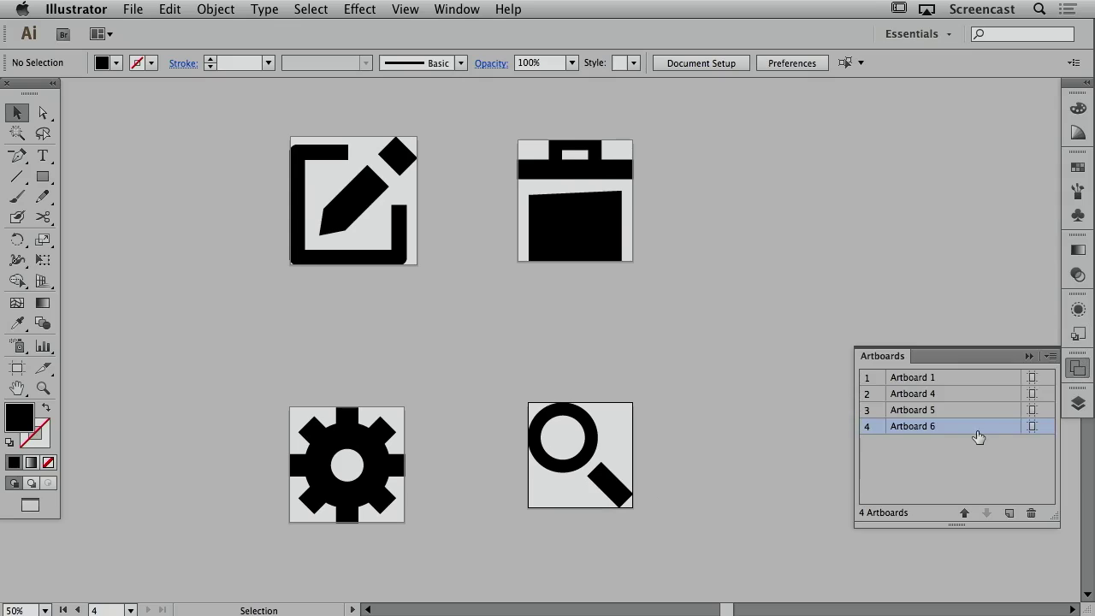
double_click(917, 379)
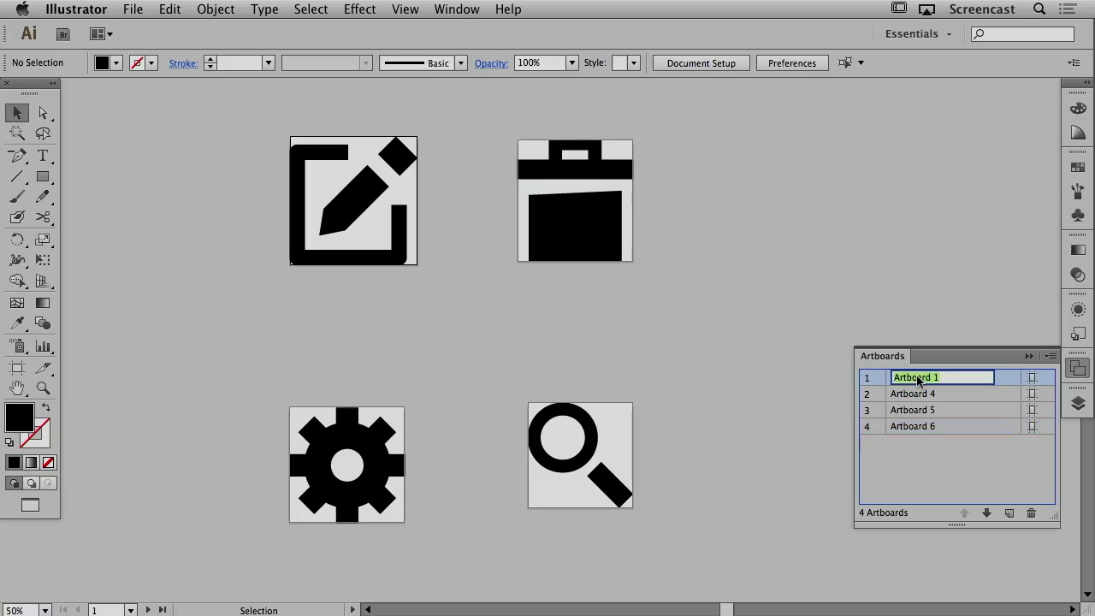
text(pencil)
key(Return)
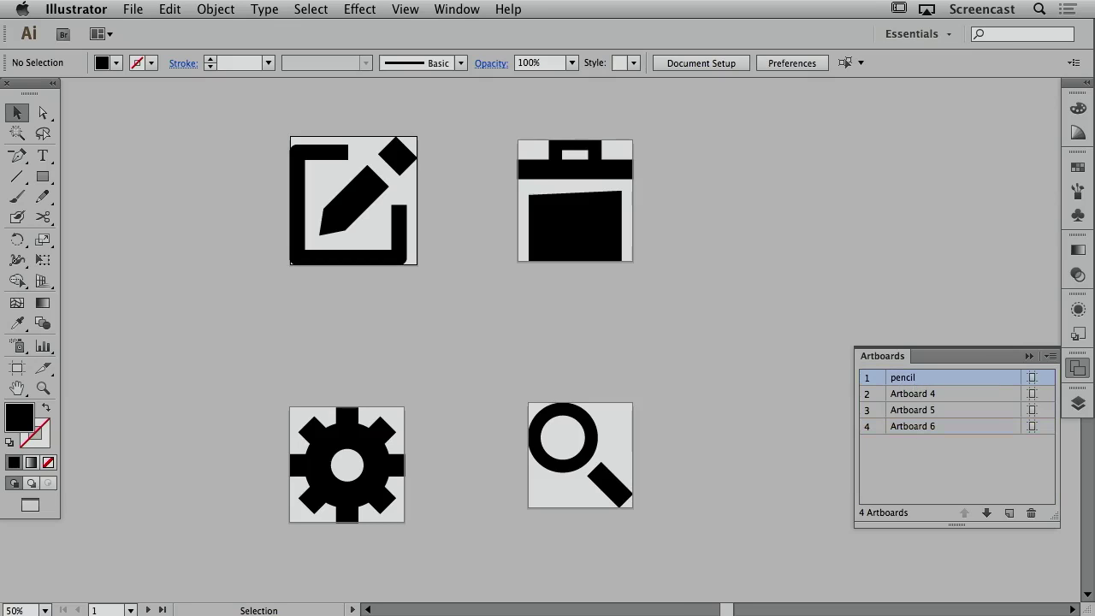
double_click(925, 394)
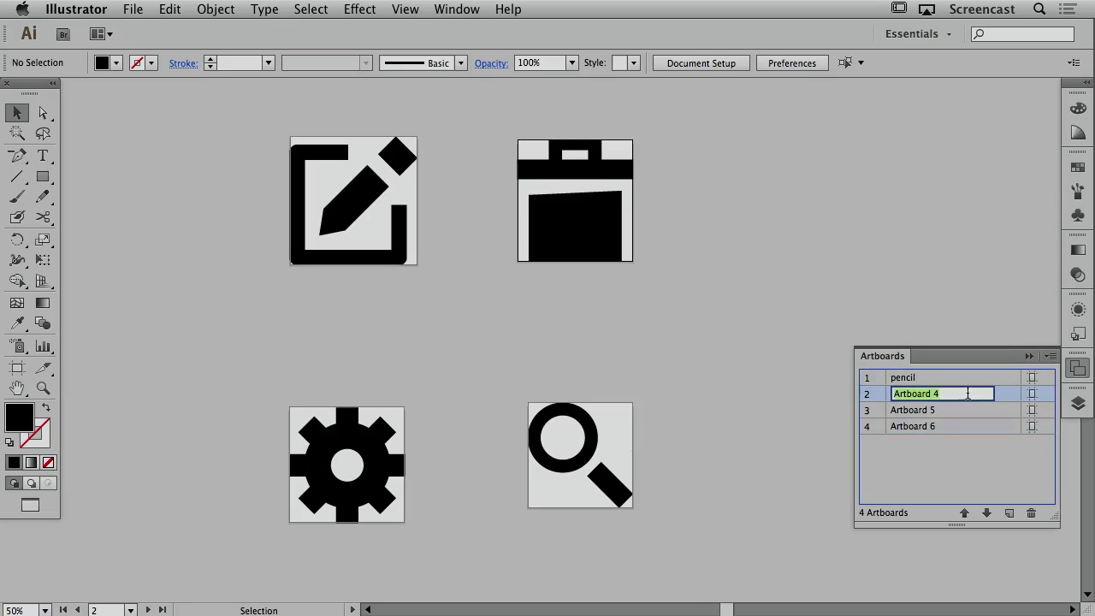
double_click(1002, 400)
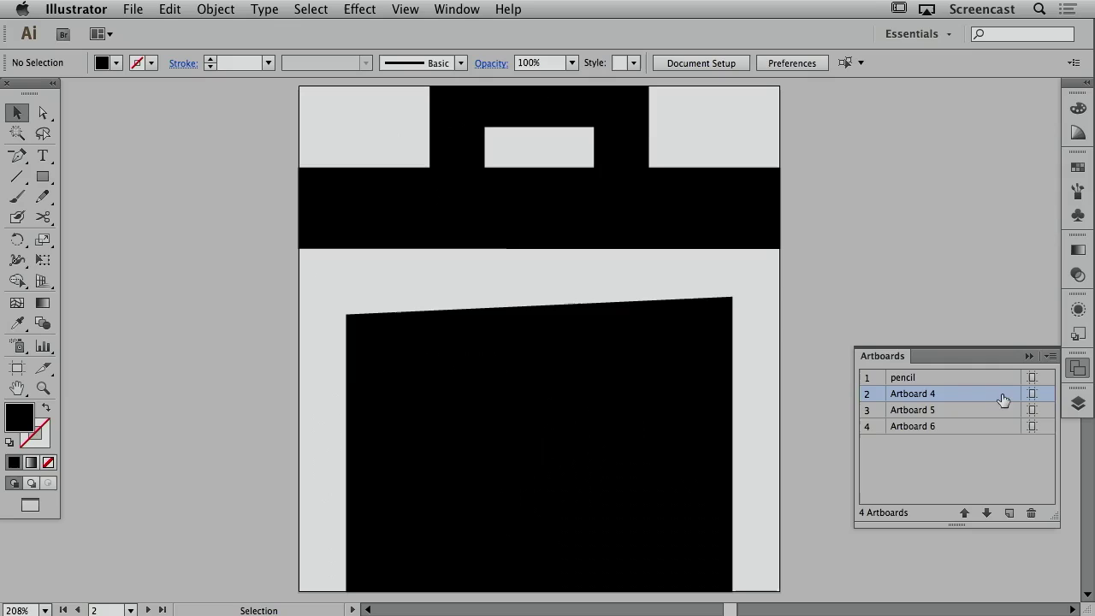
double_click(920, 394)
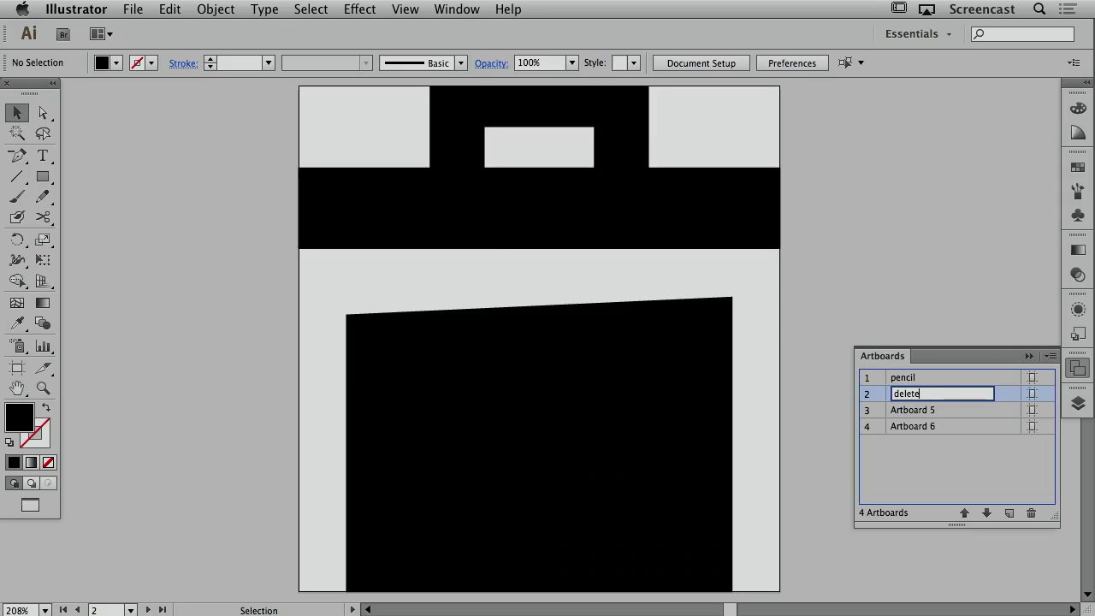
key(Return)
Rename the gear's artboard as settings and the magnifying glass's artboard as search.
double_click(922, 409)
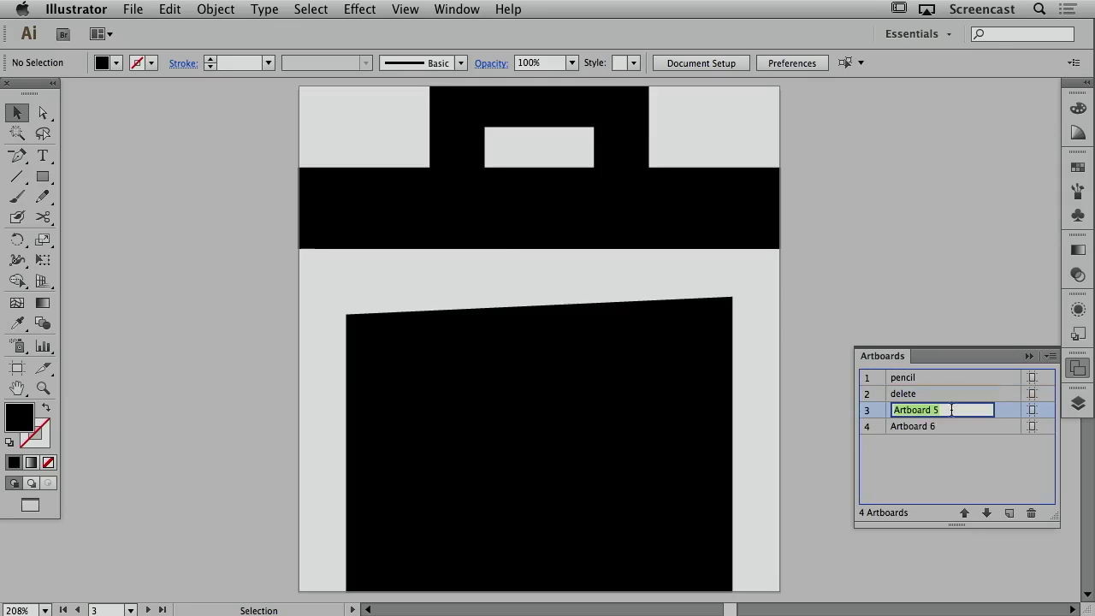
text(se)
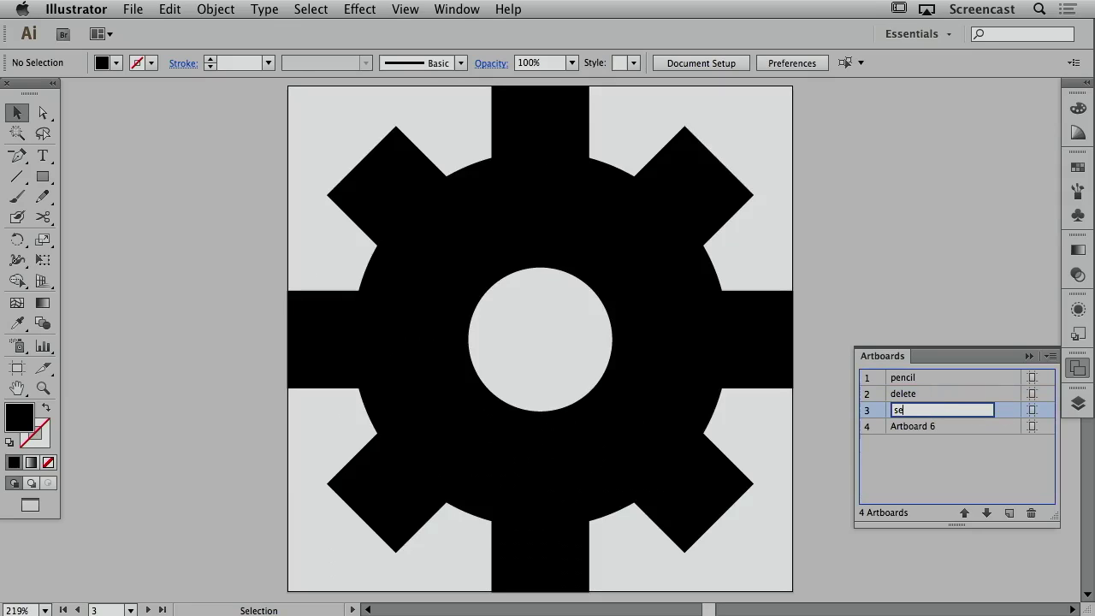
text(ttings)
key(Return)
click(943, 425)
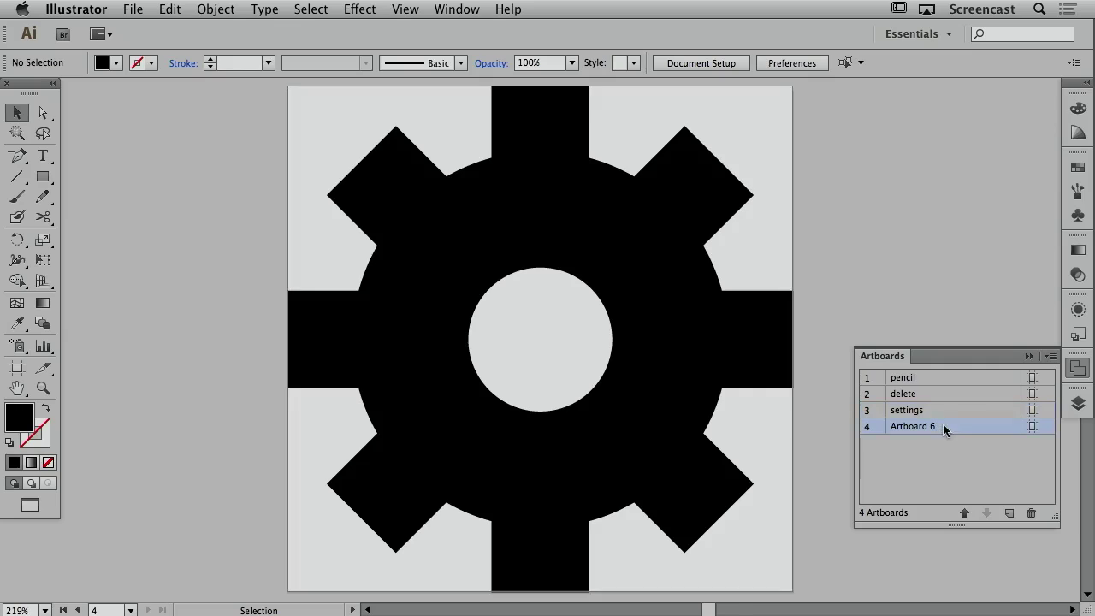
double_click(917, 431)
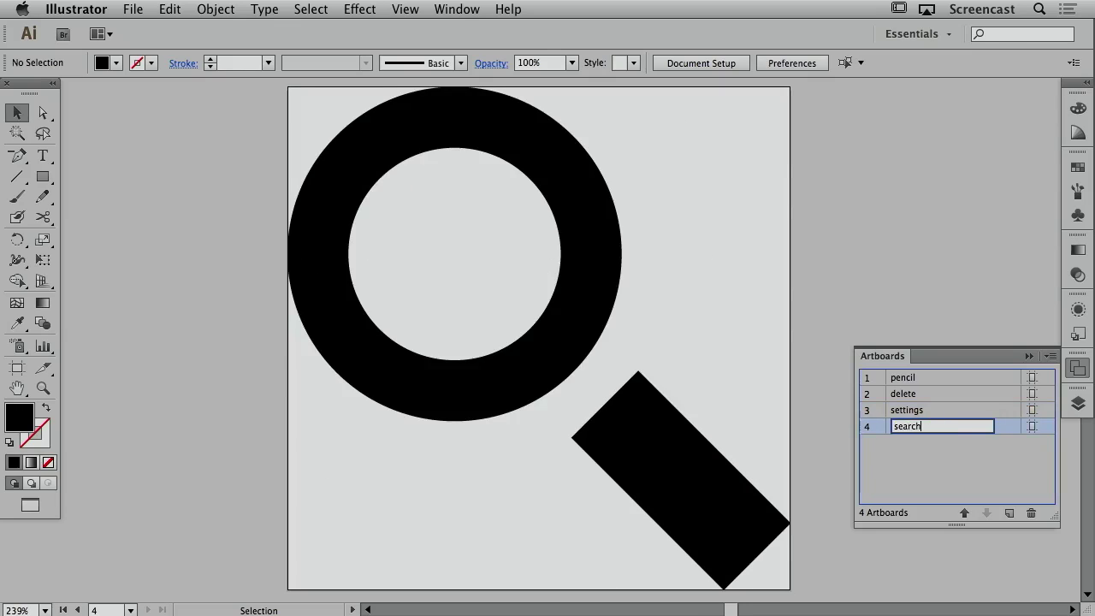
key(Return)
key(super+minus)
key(super+minus)
key(super+minus)
key(super+minus)
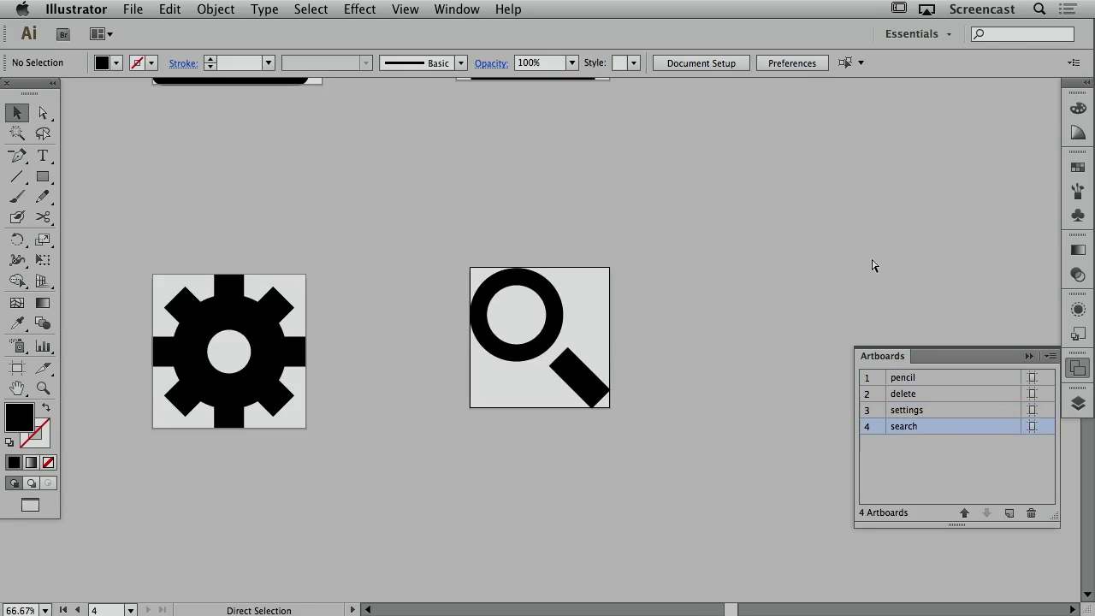
key(super+minus)
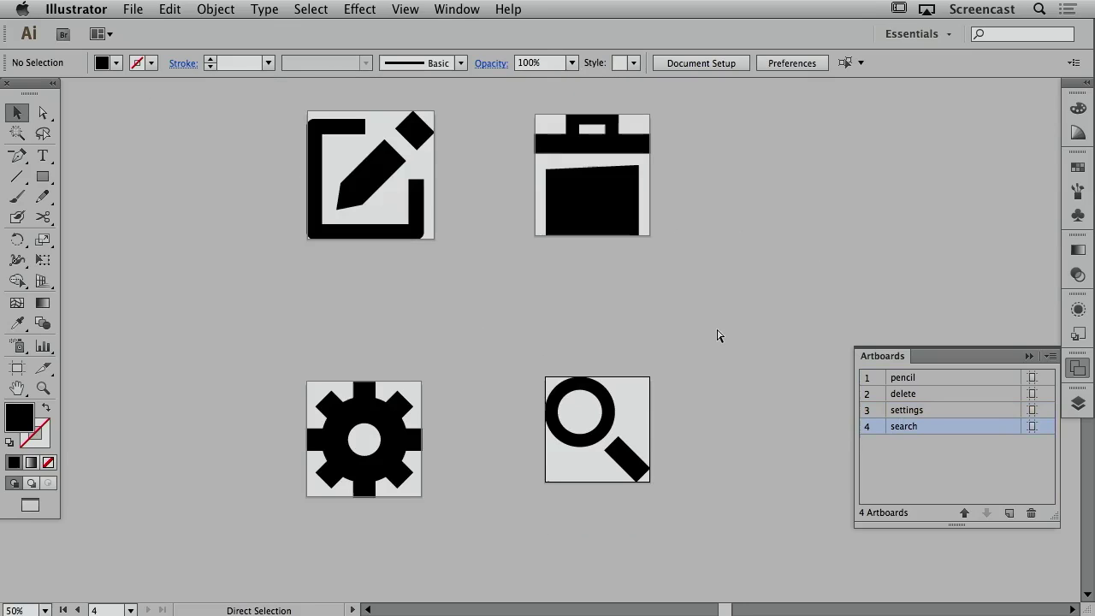
drag(711, 306, 713, 321)
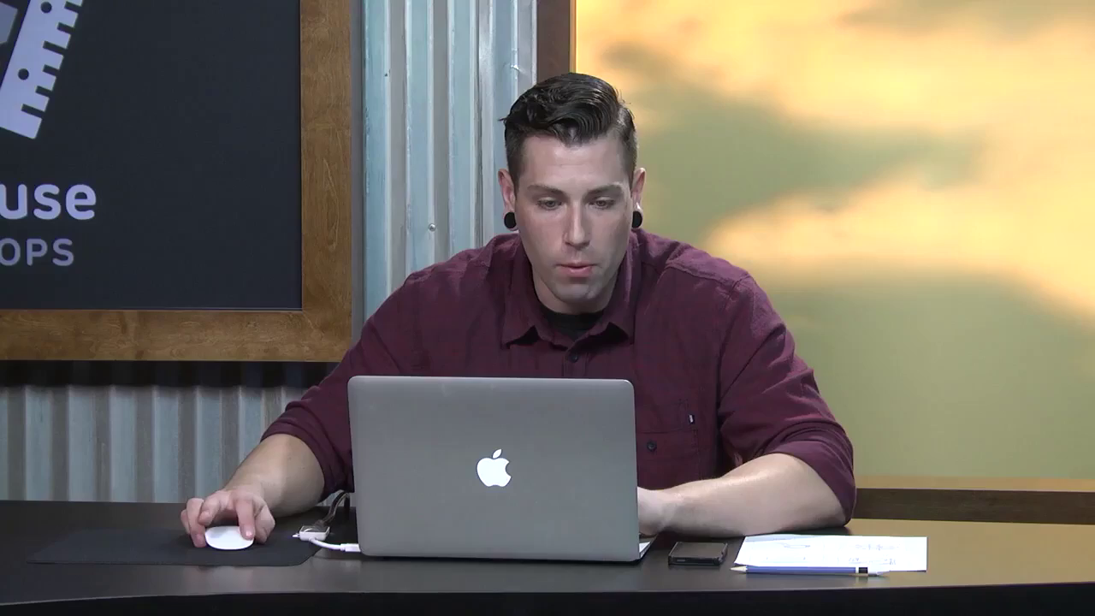
Start saving the document and create a new folder named icons on the Desktop as its location.
click(133, 9)
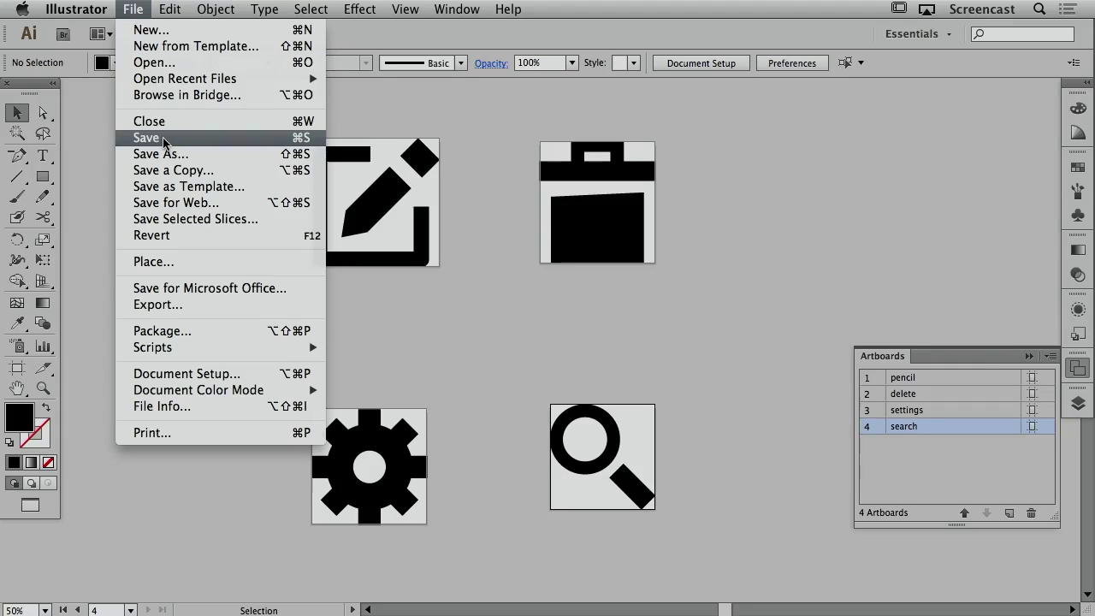
click(164, 141)
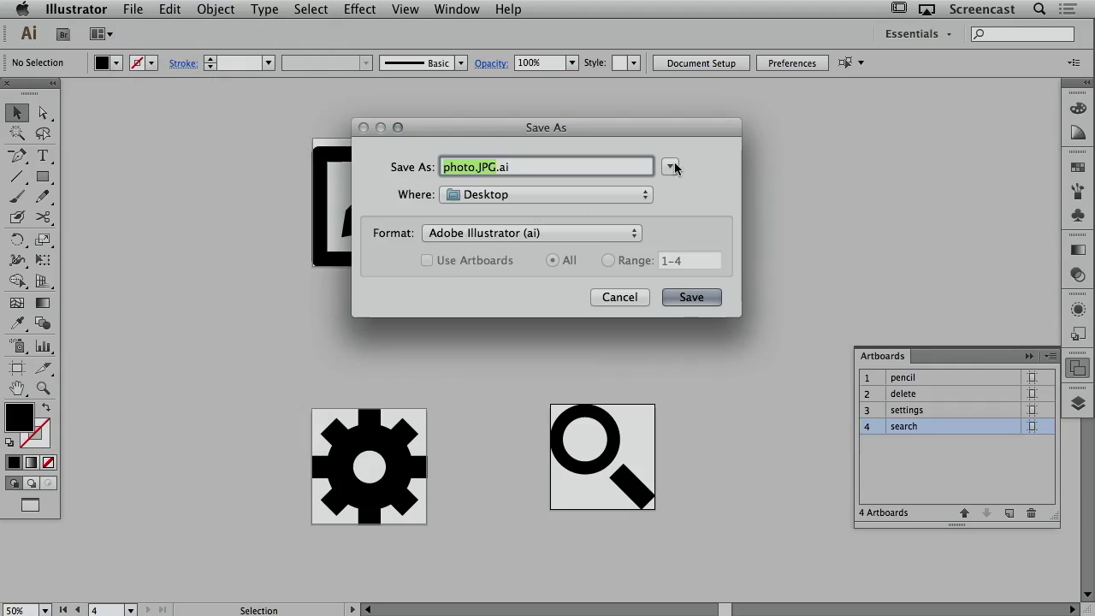
click(671, 166)
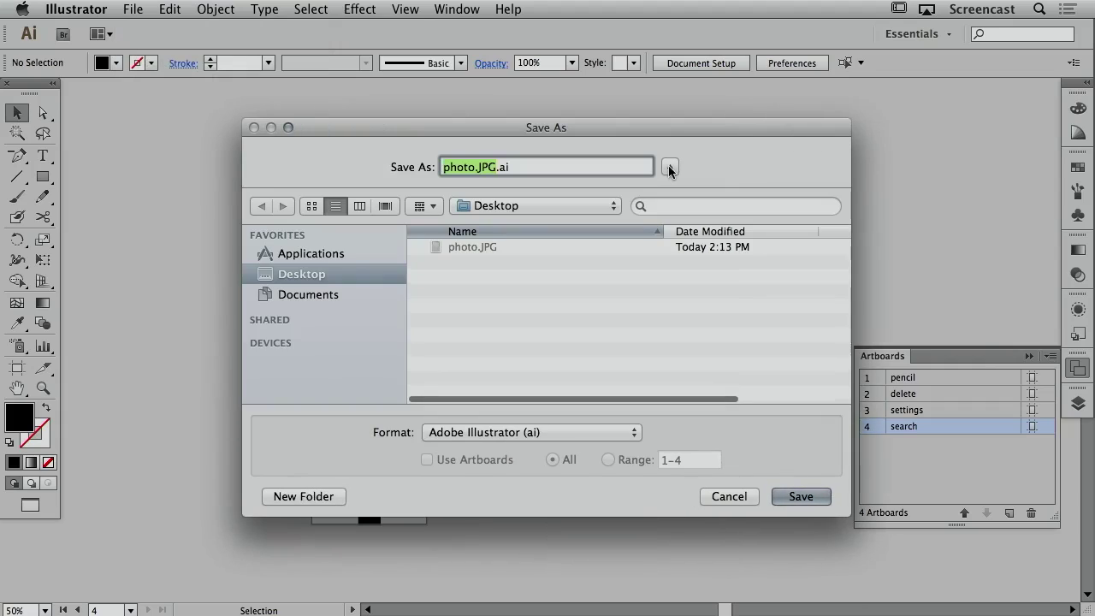
click(312, 496)
key(BackSpace)
text(i)
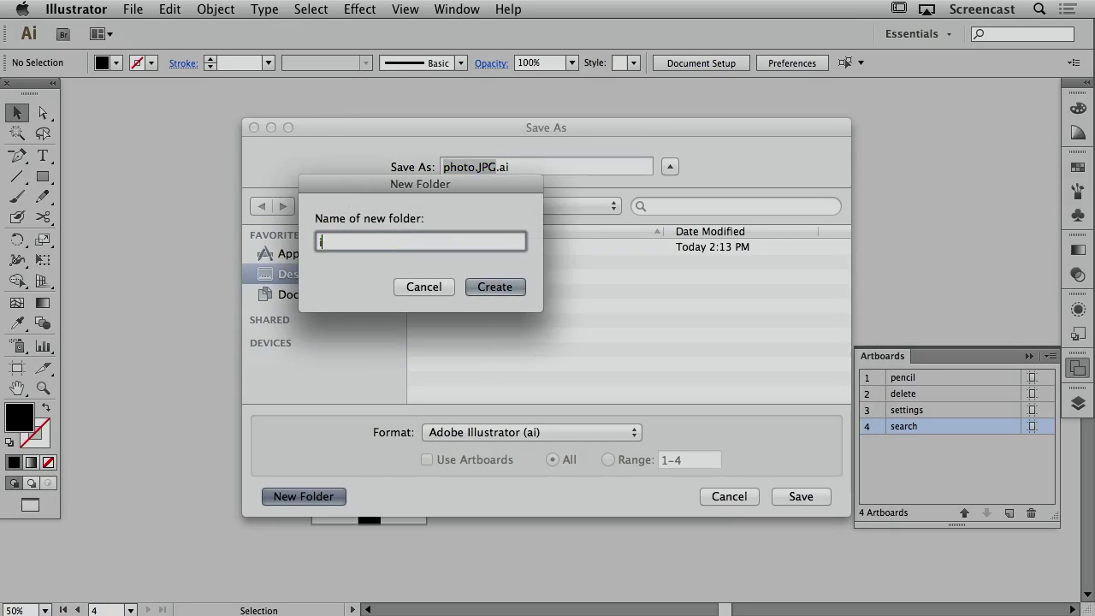
text(cons)
key(Return)
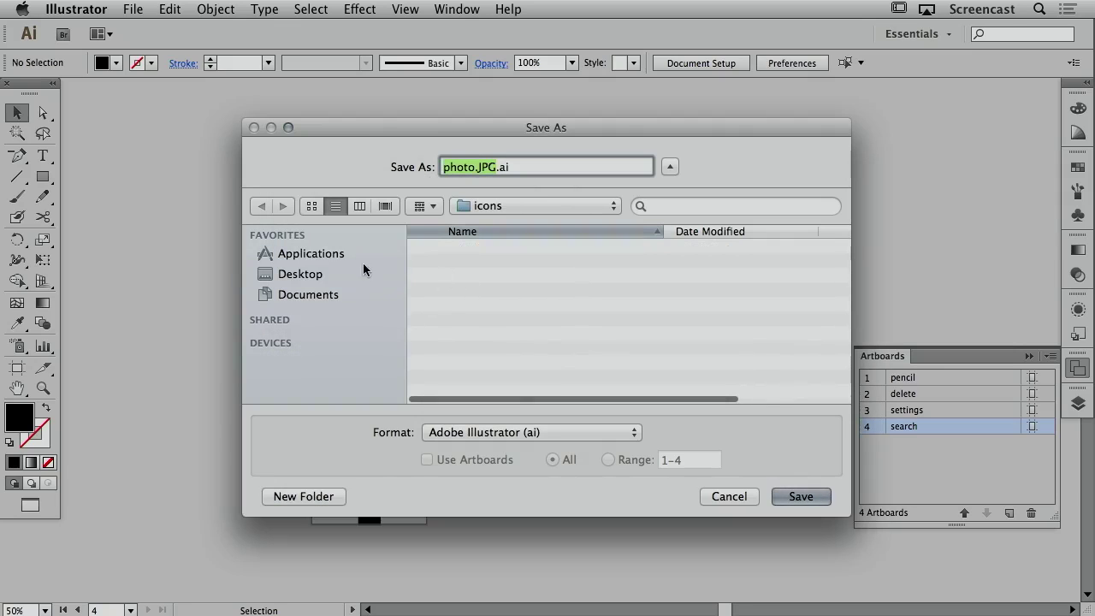
Set the save format to SVG (svg) with Use Artboards for all artboards, and replace the photo.JPG base file name.
click(359, 205)
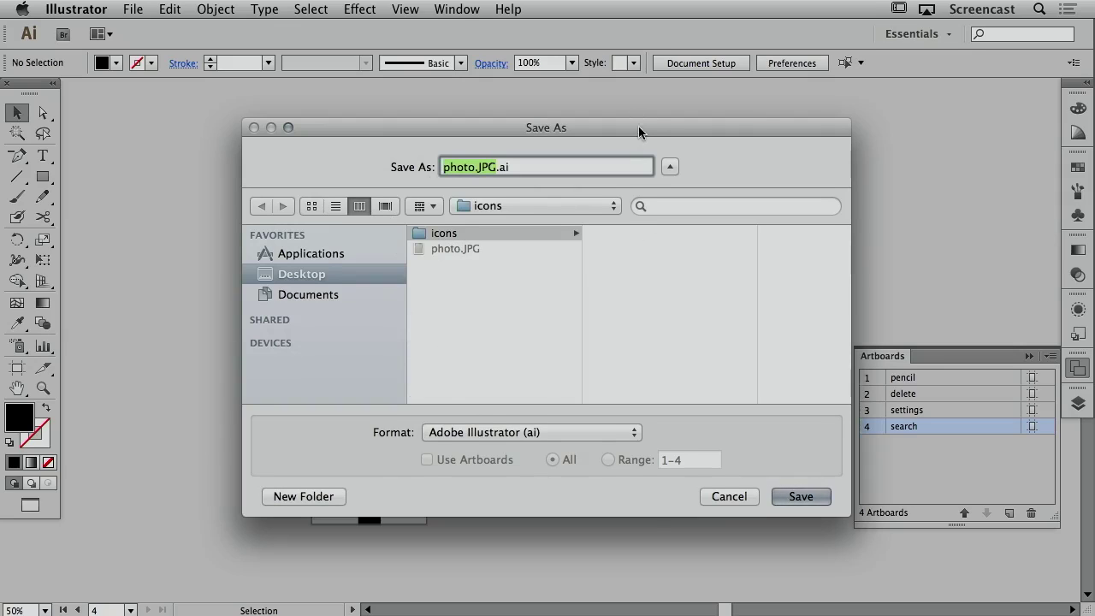
drag(639, 126, 590, 97)
click(419, 403)
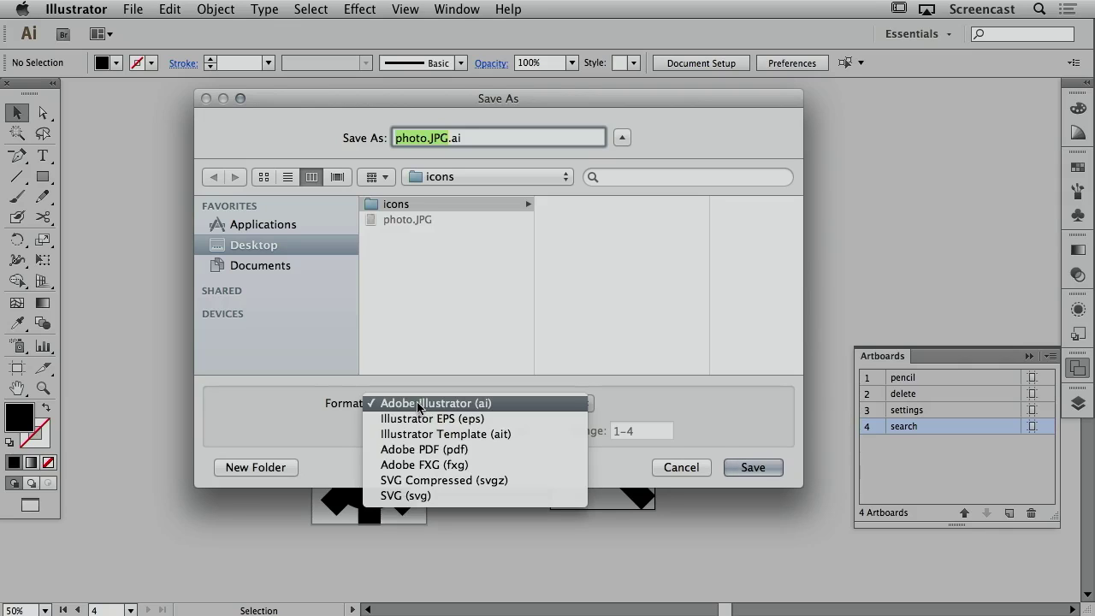
click(408, 497)
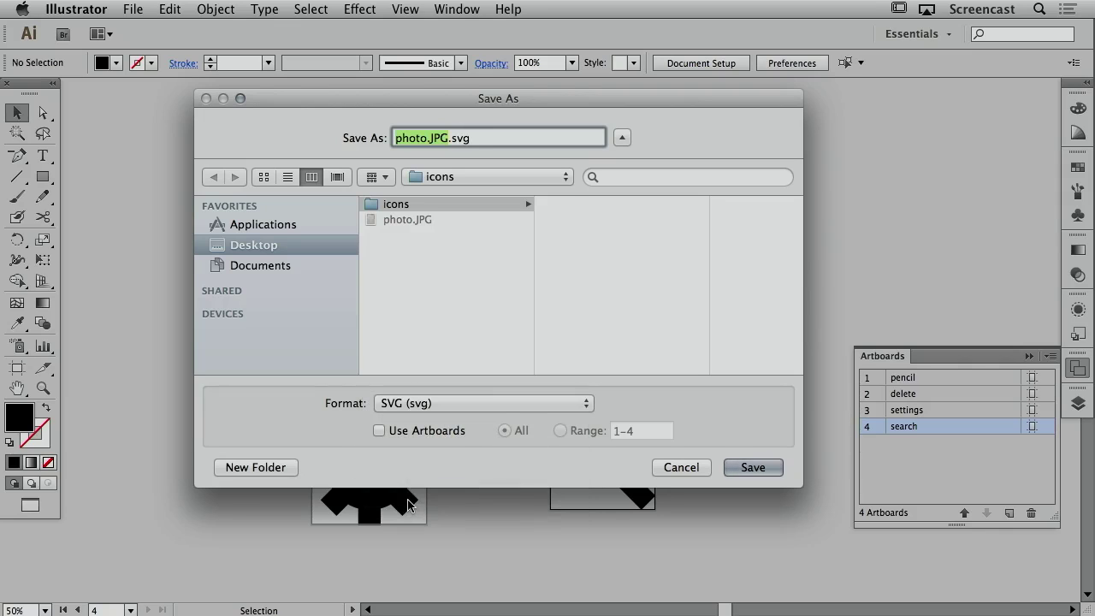
click(379, 431)
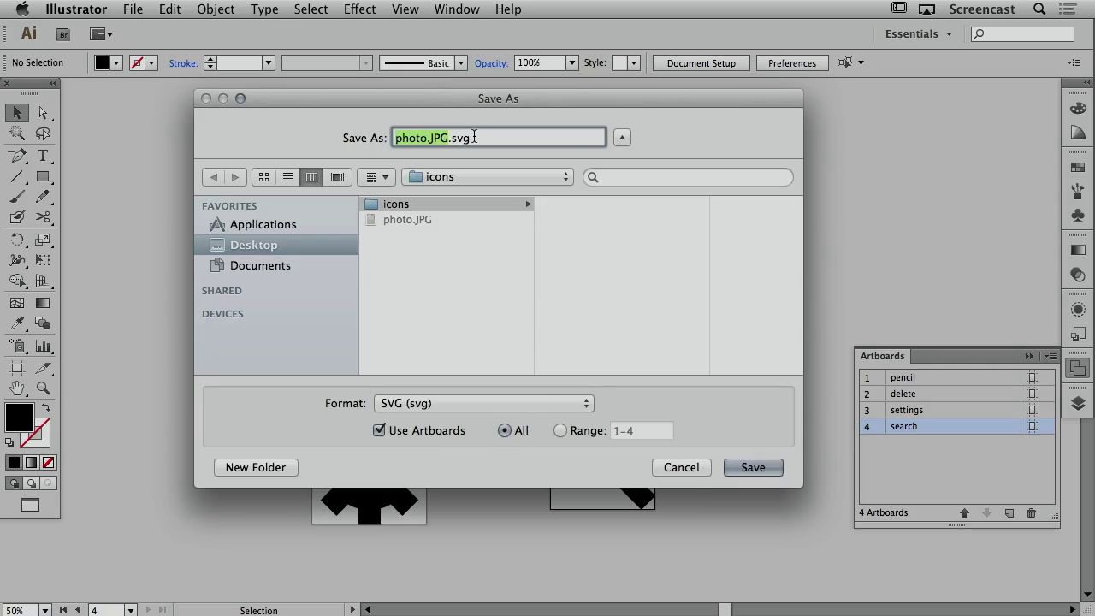
click(441, 138)
drag(448, 137, 375, 138)
text(ic)
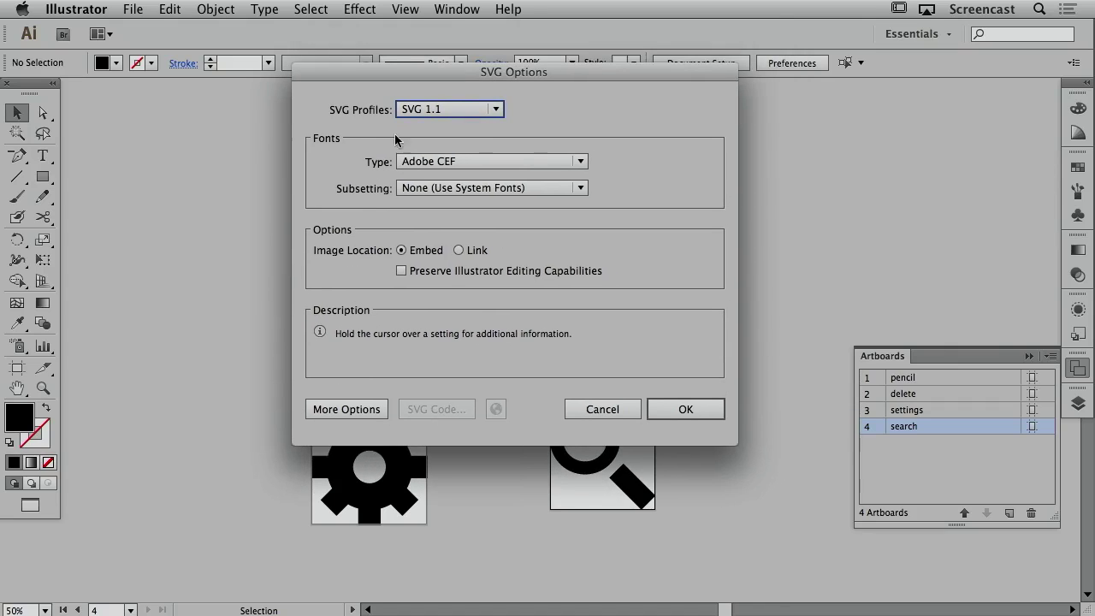
Expand the advanced SVG options and accept the export with the SVG 1.1 profile and Presentation Attributes.
mouse_move(400, 116)
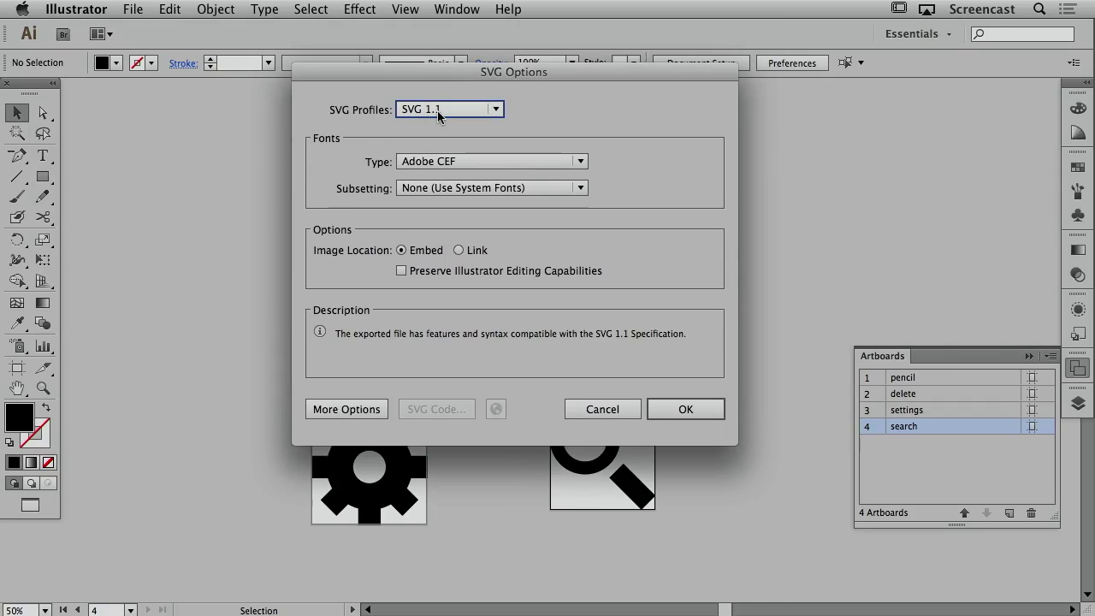
click(346, 409)
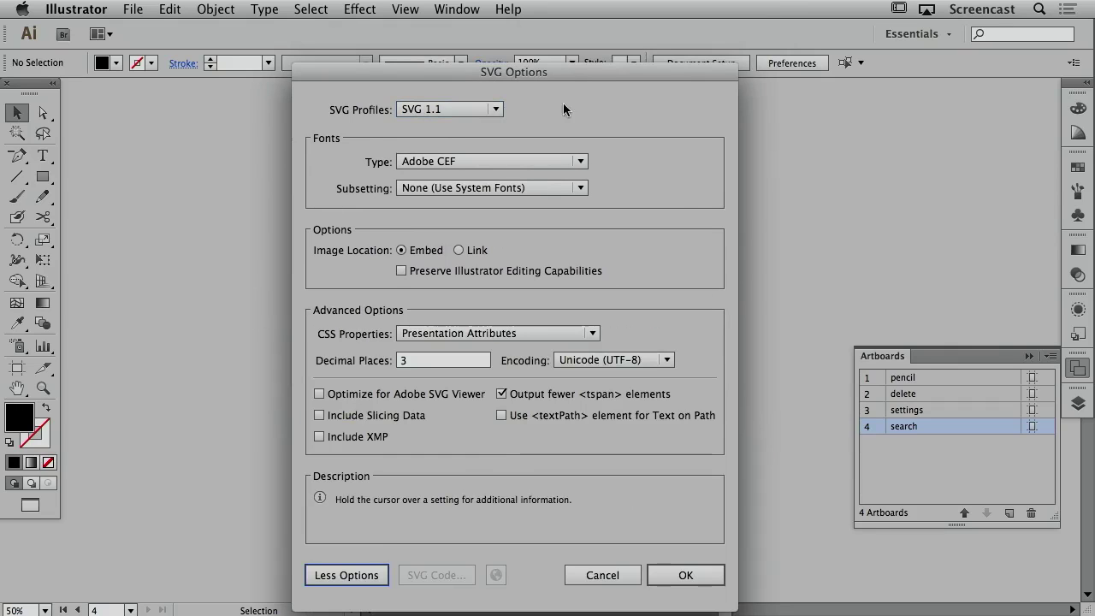
drag(565, 70, 565, 38)
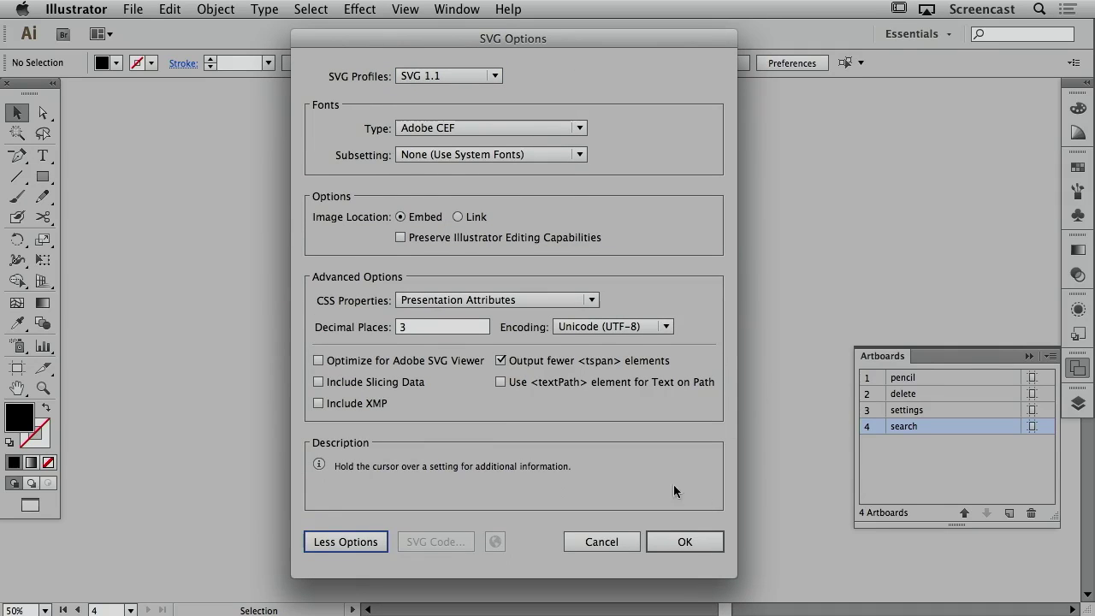
click(679, 550)
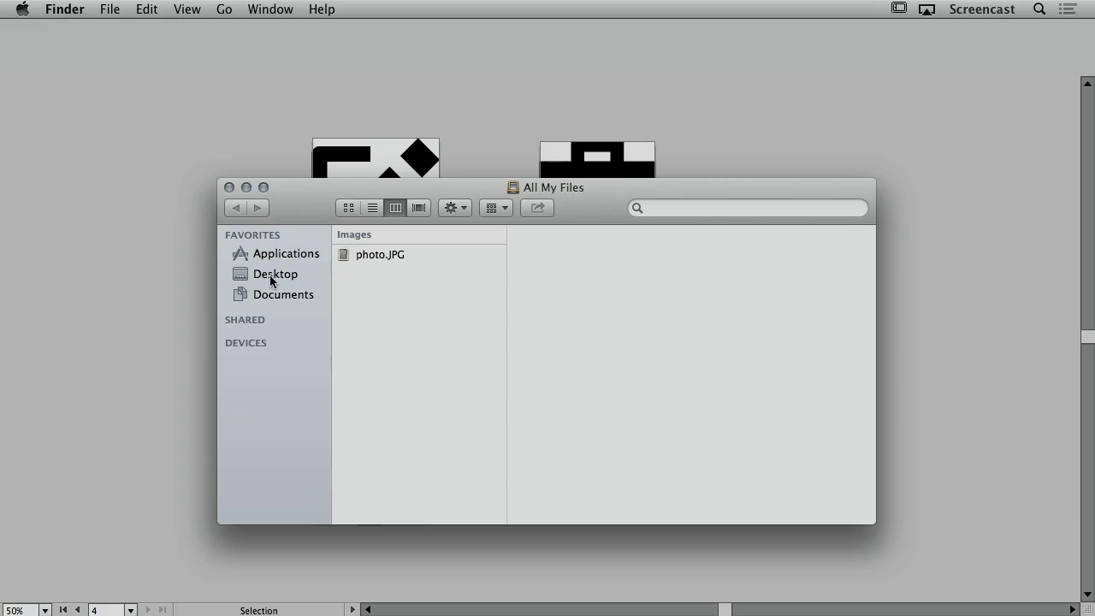
Open the icons folder on the Desktop in Finder and check the previews of the exported delete, pencil, search and settings SVG files.
click(272, 279)
click(373, 235)
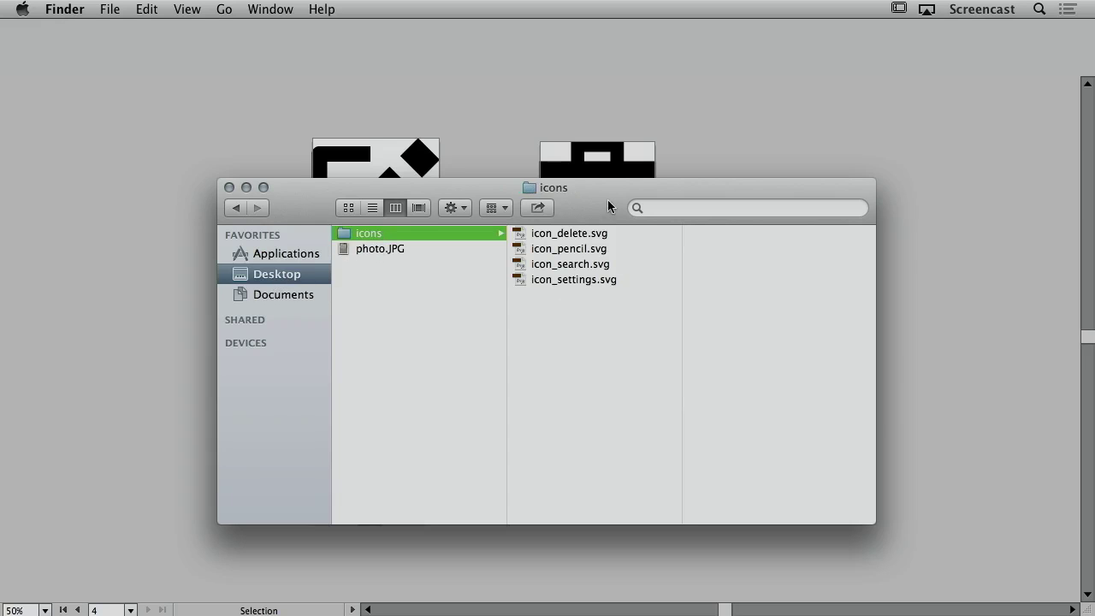
drag(608, 200, 566, 117)
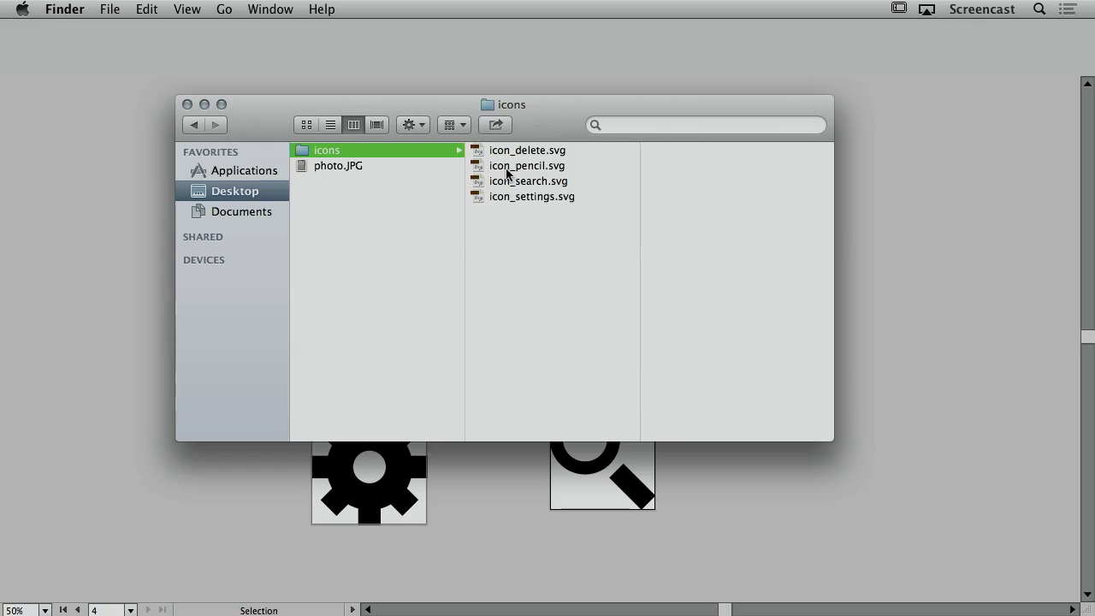
click(542, 196)
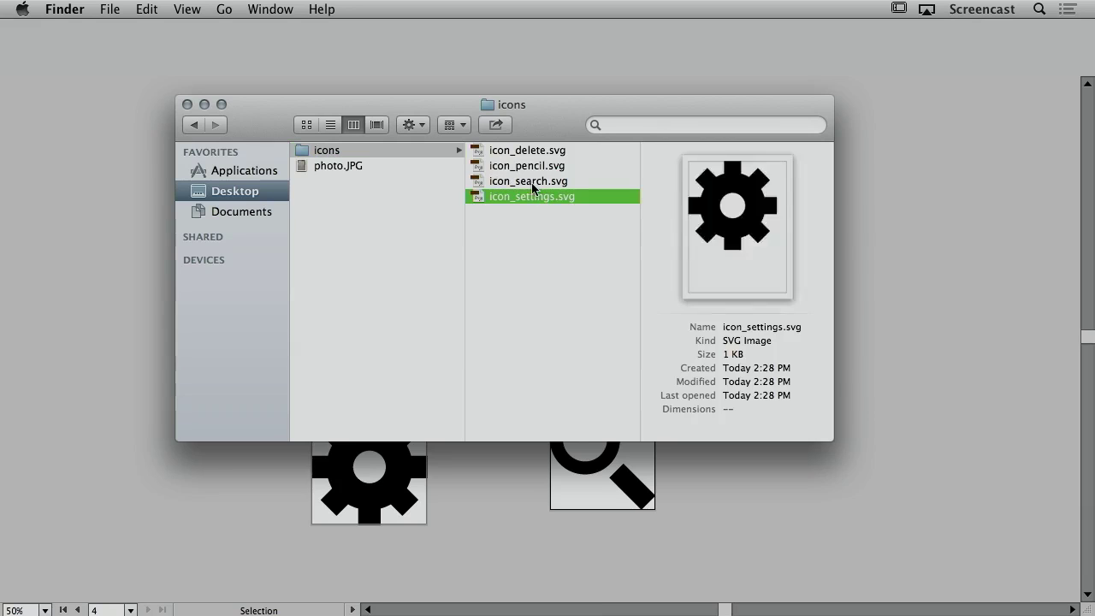
click(535, 181)
click(532, 166)
click(534, 150)
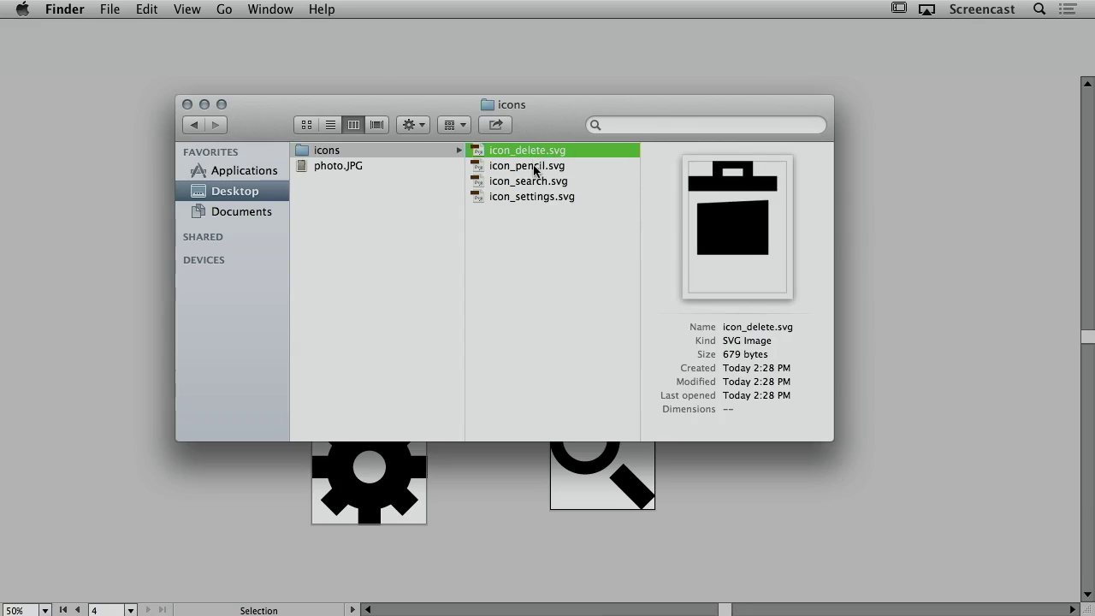
click(536, 166)
click(535, 182)
click(534, 196)
click(519, 257)
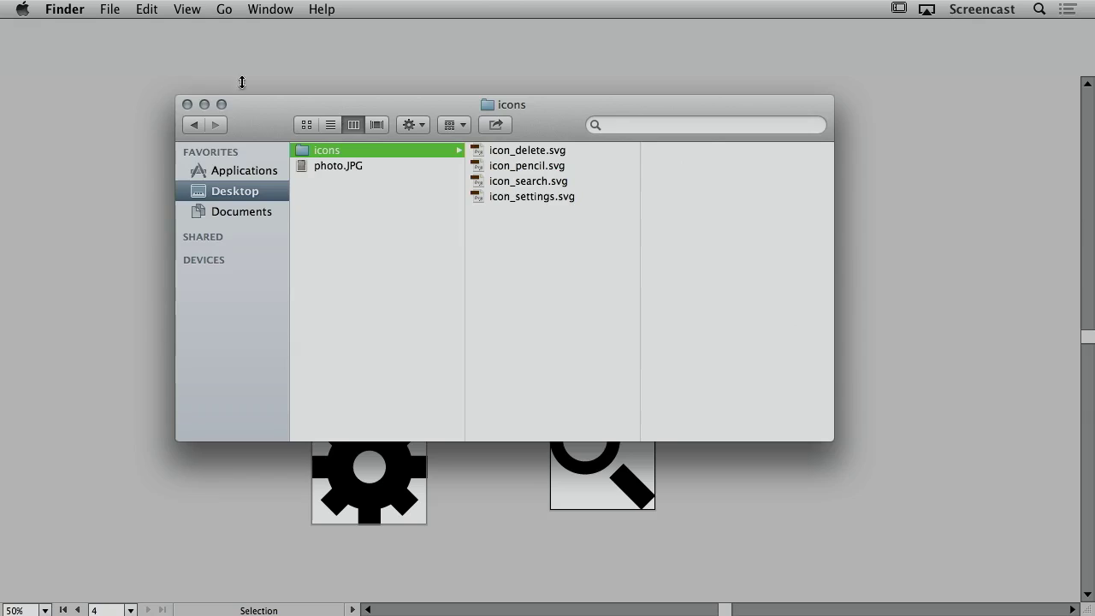
click(187, 104)
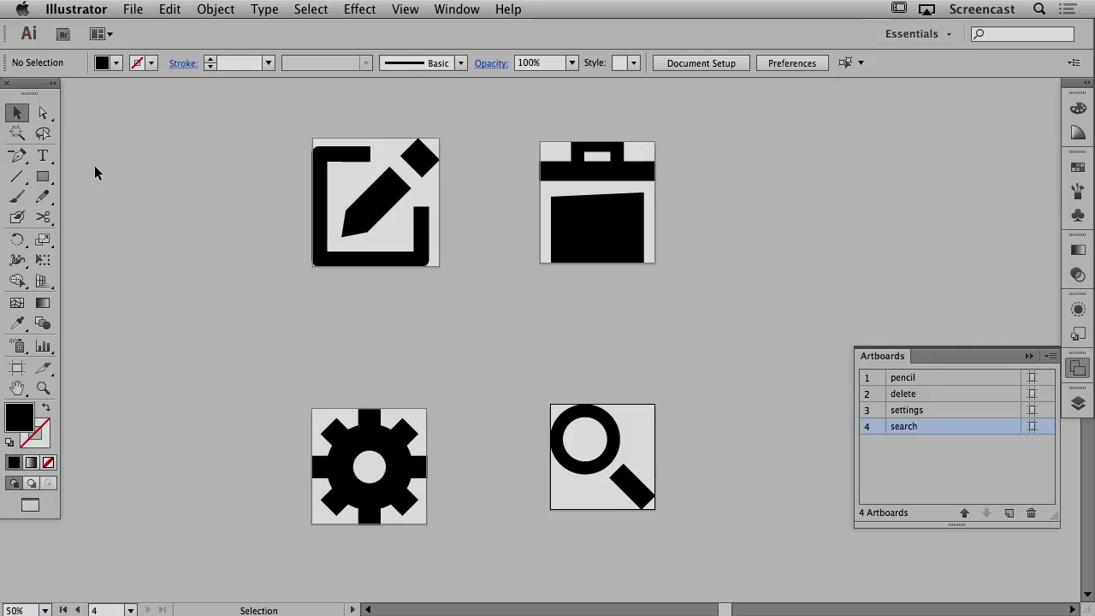
Switch to Chrome, replace the existing browser window with a new one, and enlarge it to fill most of the screen.
key(a)
key(super+n)
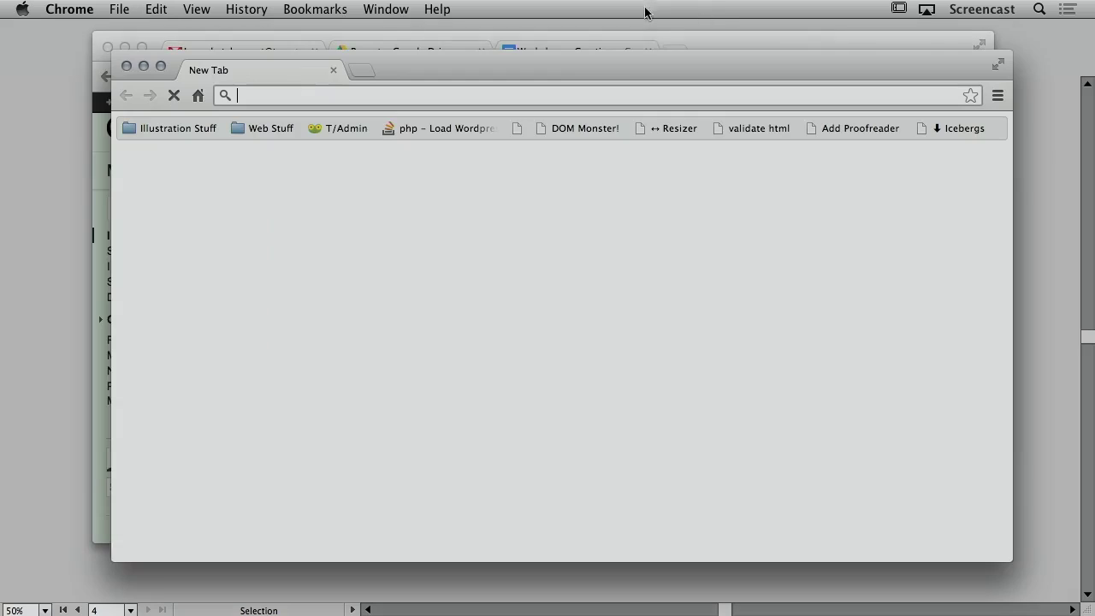
click(124, 47)
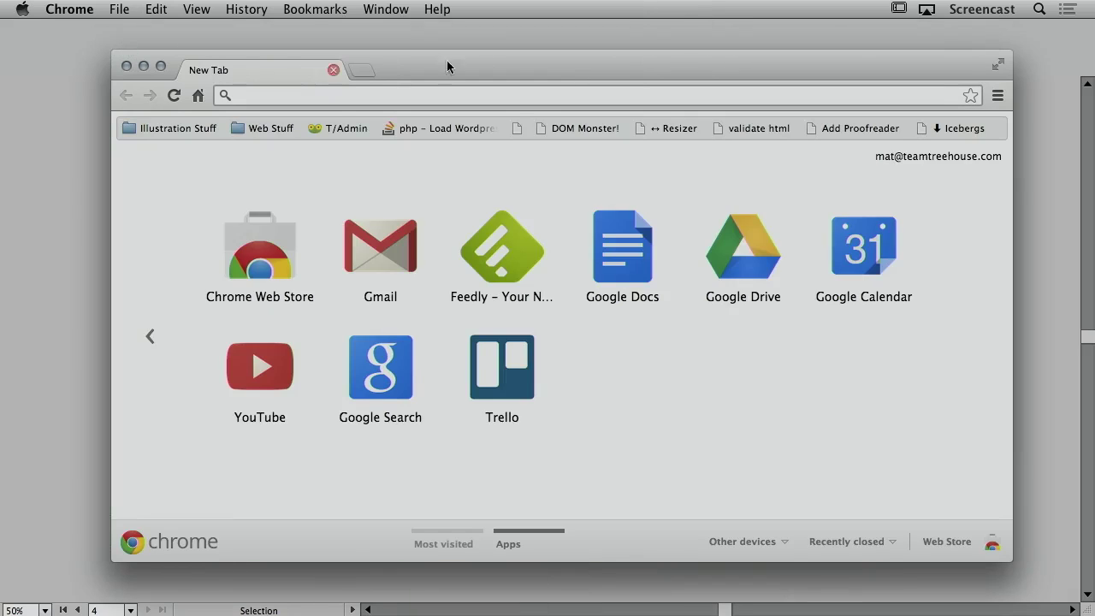
drag(448, 66, 467, 48)
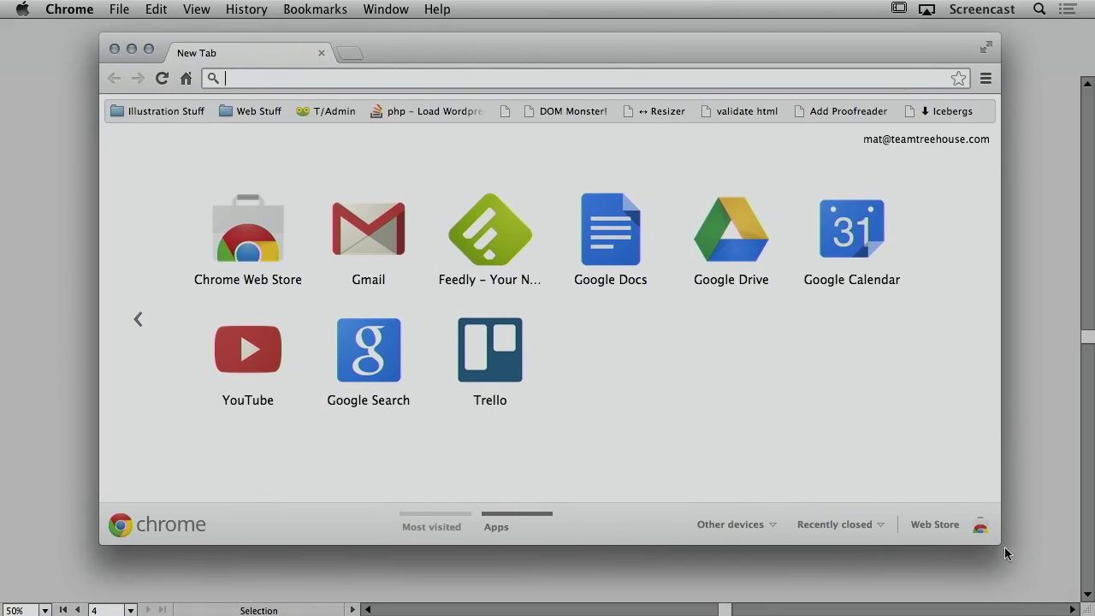
drag(1006, 554, 1031, 602)
drag(510, 43, 508, 36)
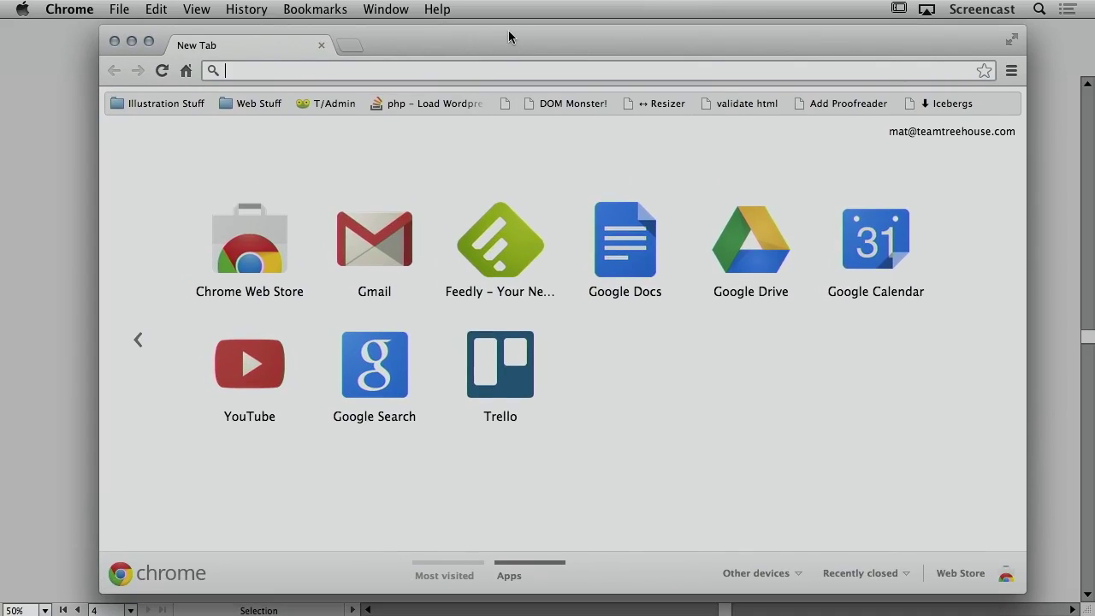
Load icomoon.io in a full-screen browser window and start the IcoMoon App.
text(icon)
key(BackSpace)
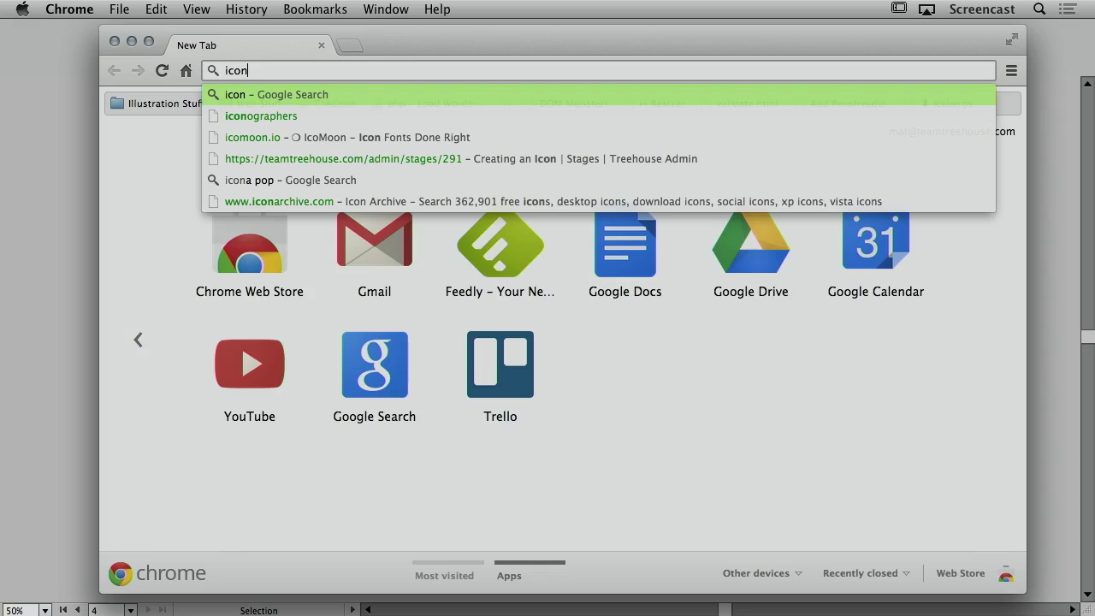
text(moon.io)
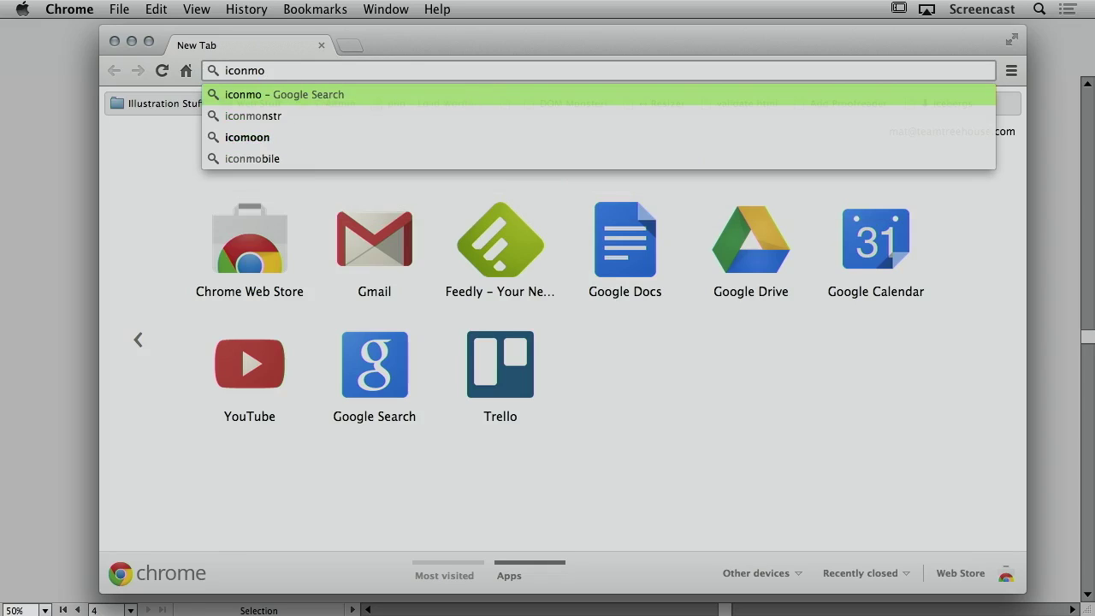
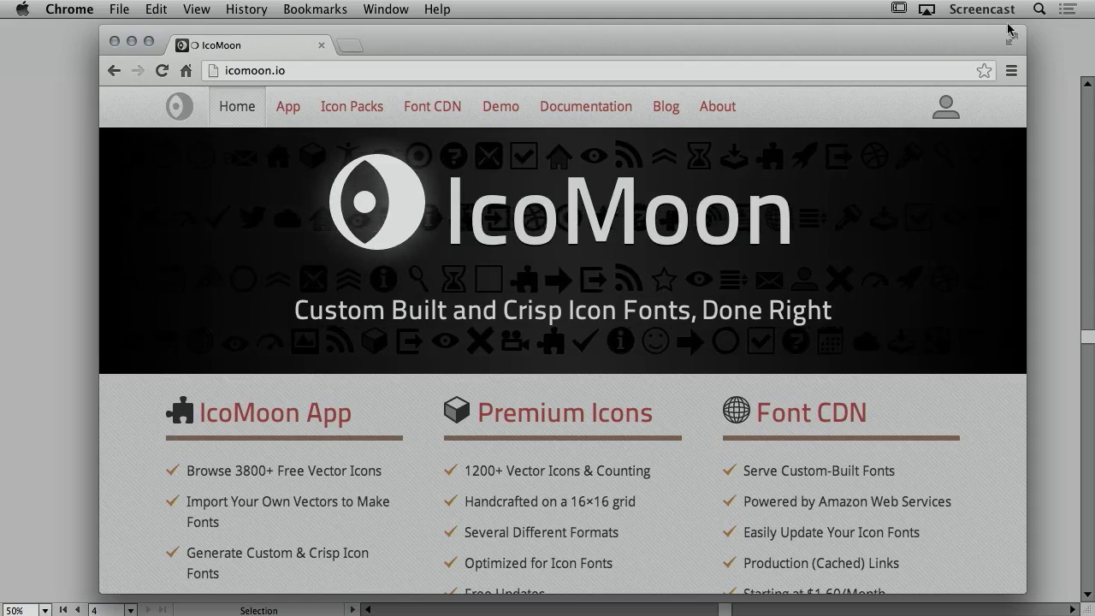
click(1012, 40)
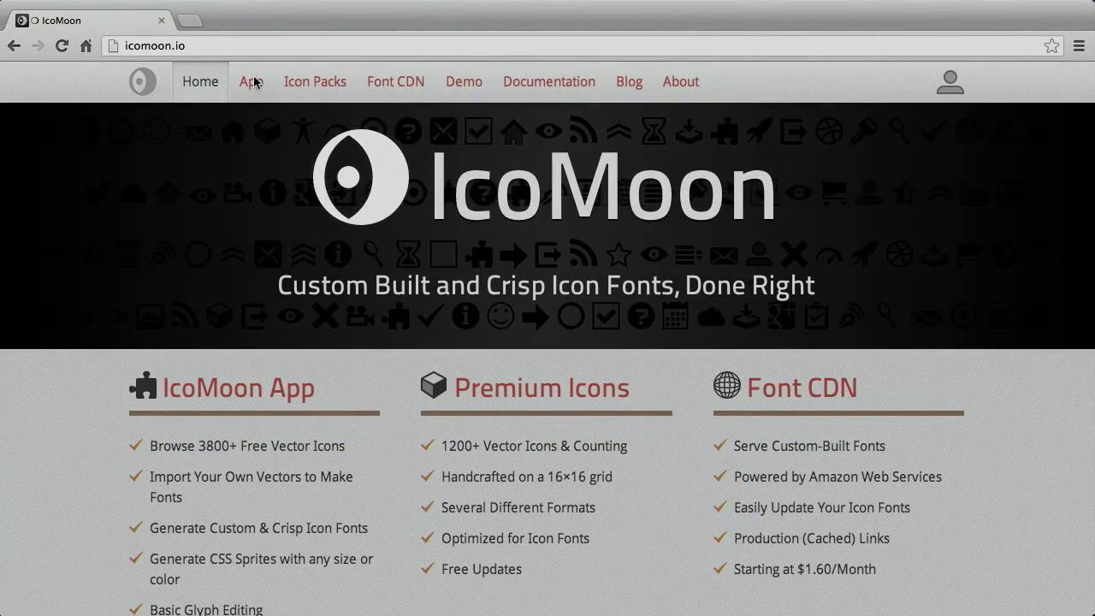
click(252, 83)
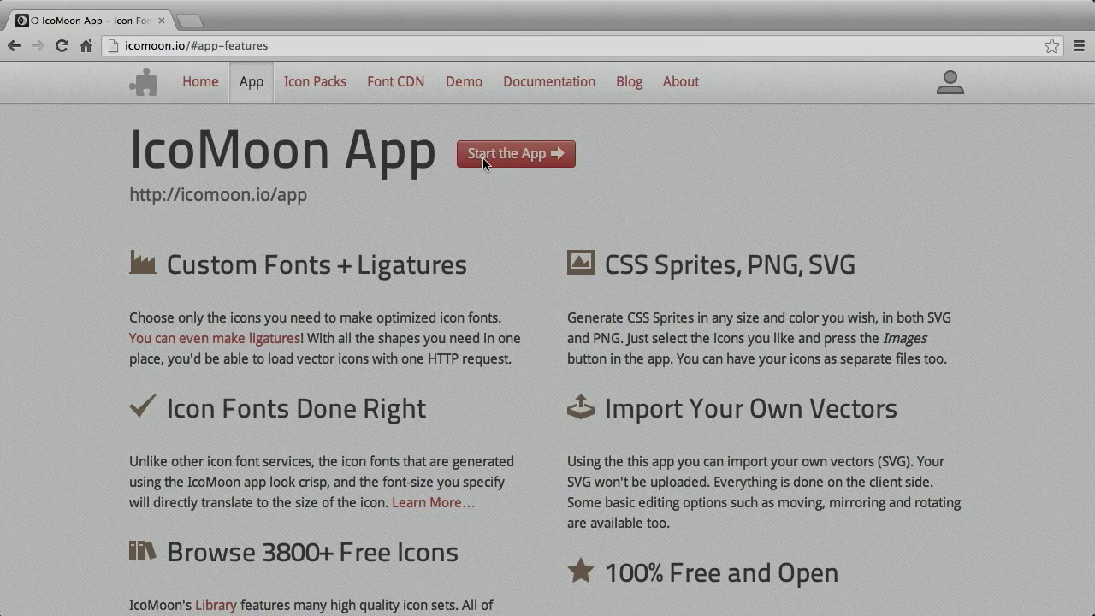
click(484, 161)
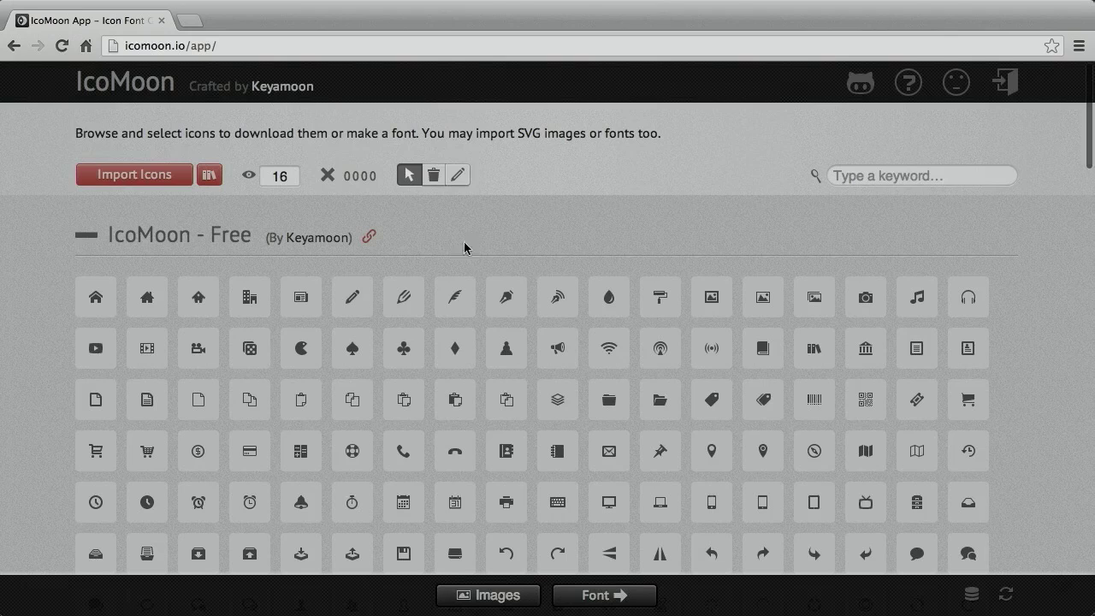
Import icon_delete.svg, icon_pencil.svg, icon_search.svg and icon_settings.svg from the Desktop's icons folder as custom icons.
click(128, 182)
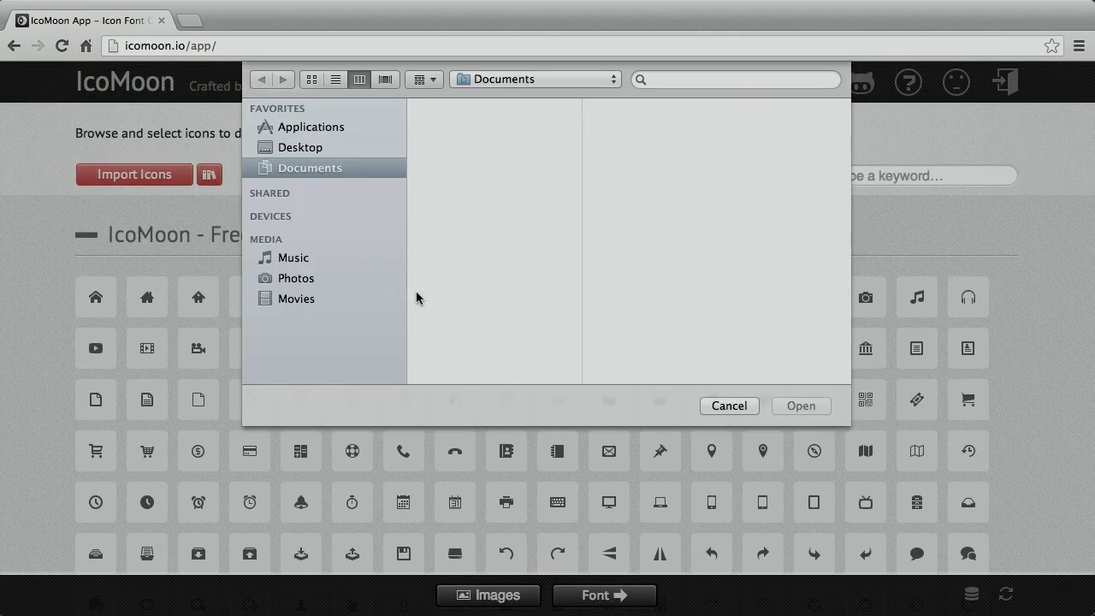
click(318, 149)
click(452, 107)
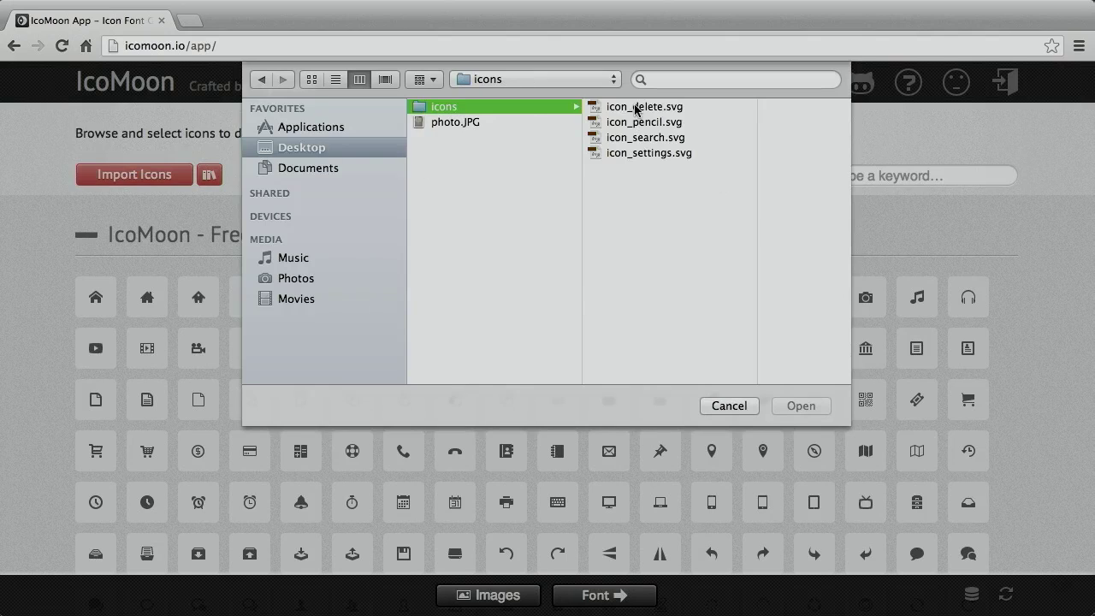
click(636, 107)
shift+click(599, 153)
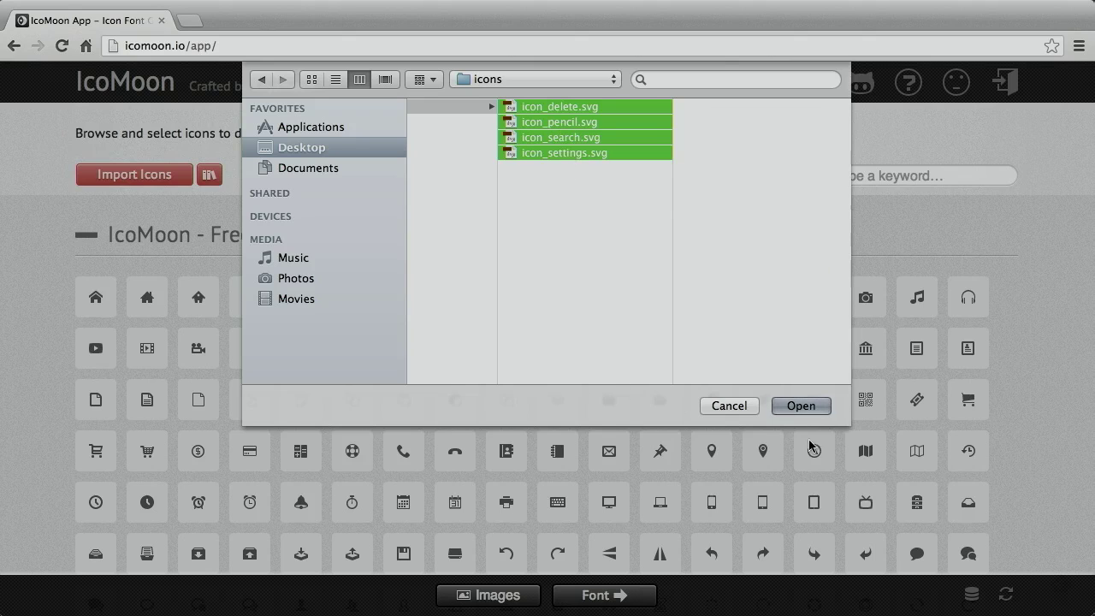
click(801, 405)
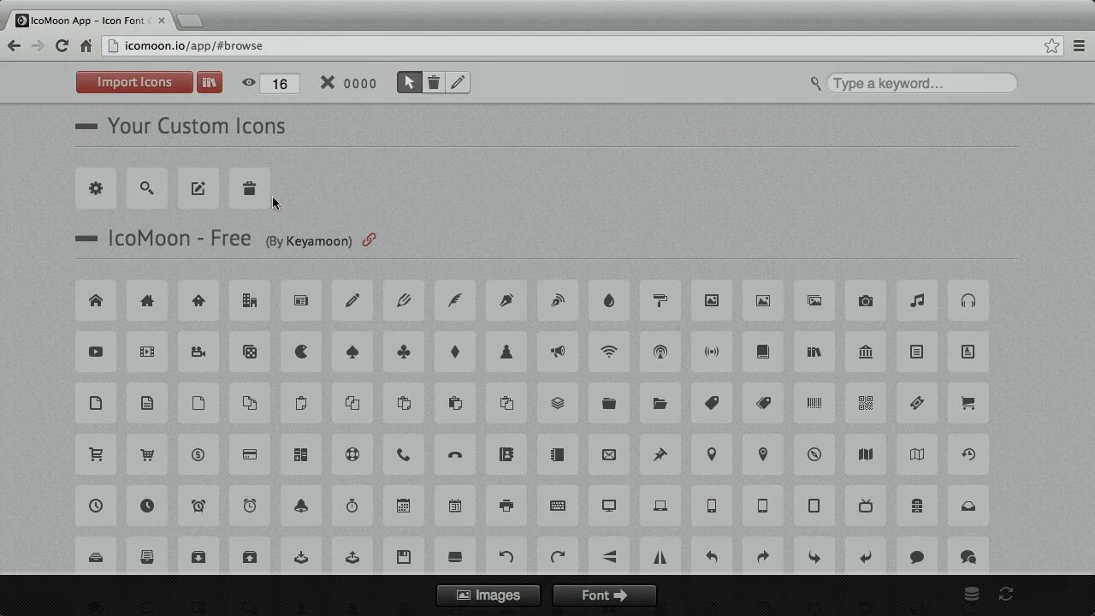
Collapse the IcoMoon - Free, Broccolidry, Meteocons and Iconic sets and select all four custom icons.
click(86, 243)
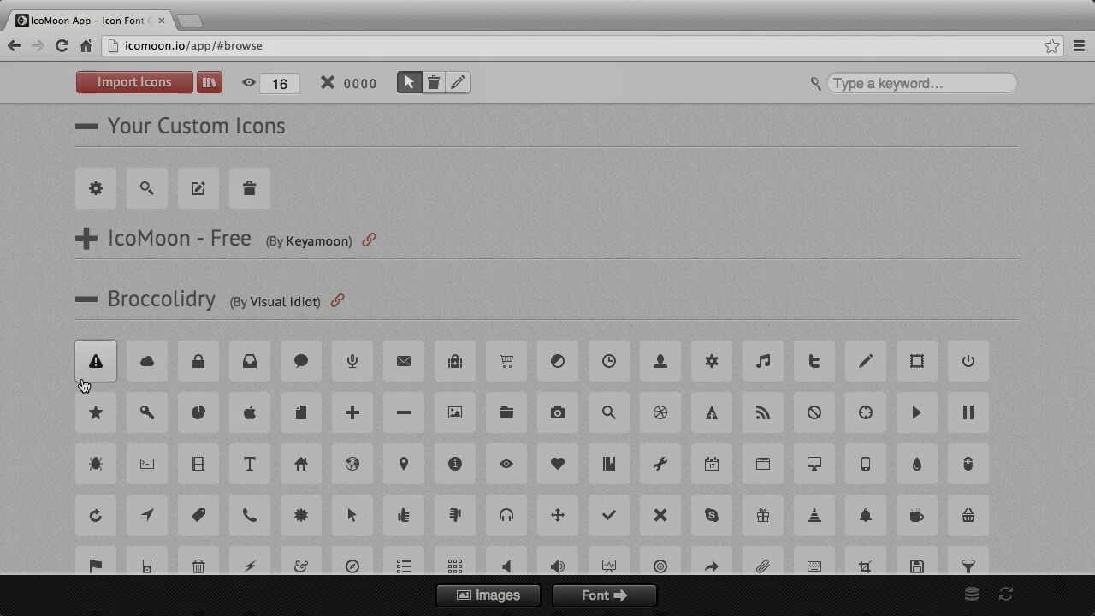
click(85, 300)
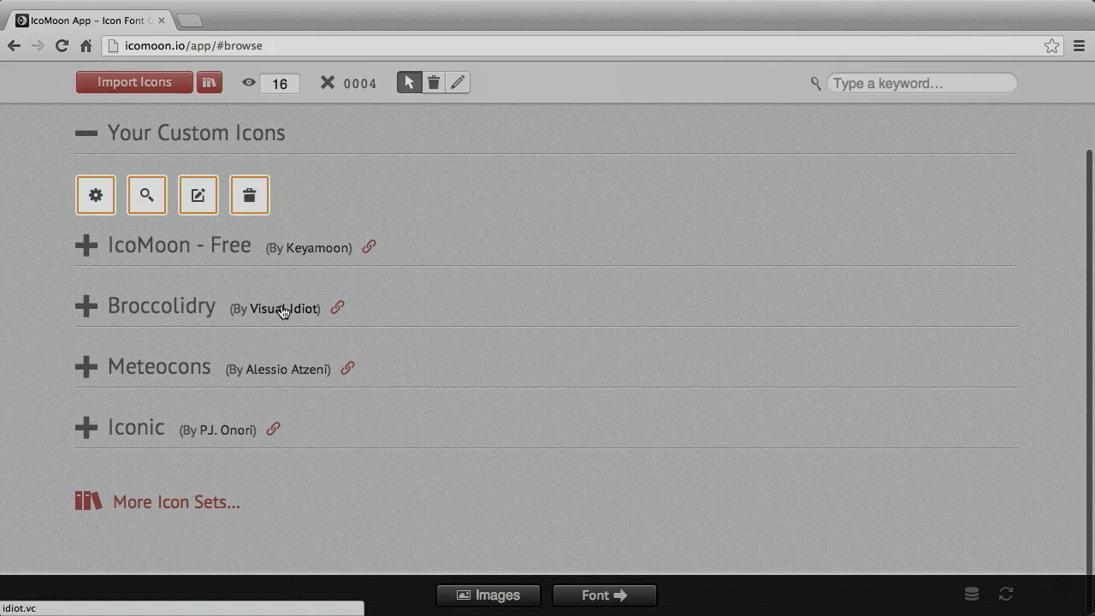
scroll(447, 231, up, 1)
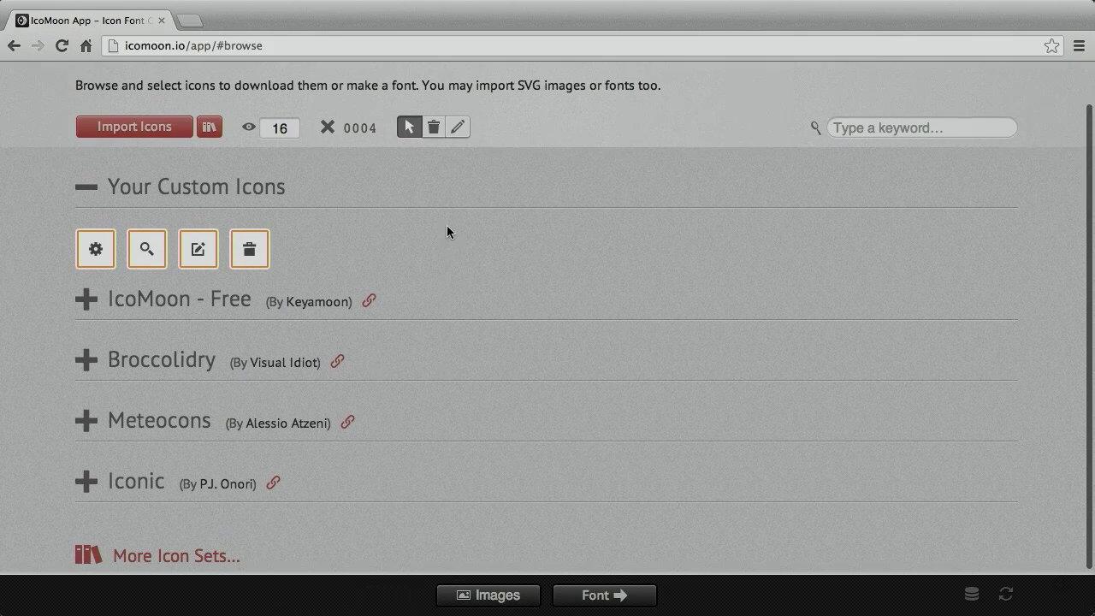
Edit the gear and magnifying glass icons, removing the icon_ prefix so their tags read settings and search.
click(458, 128)
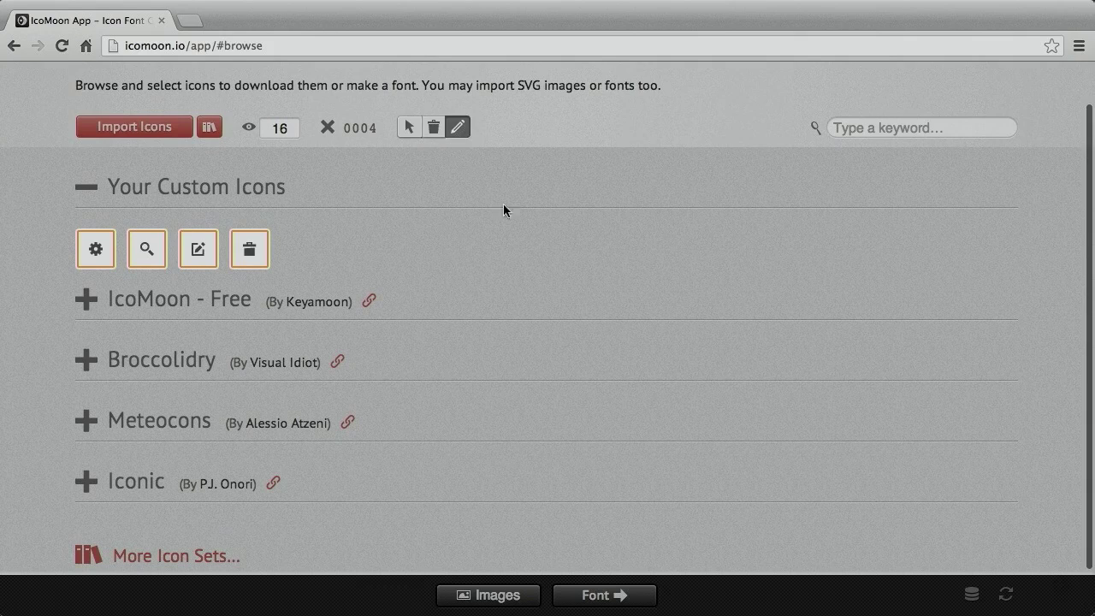
click(95, 253)
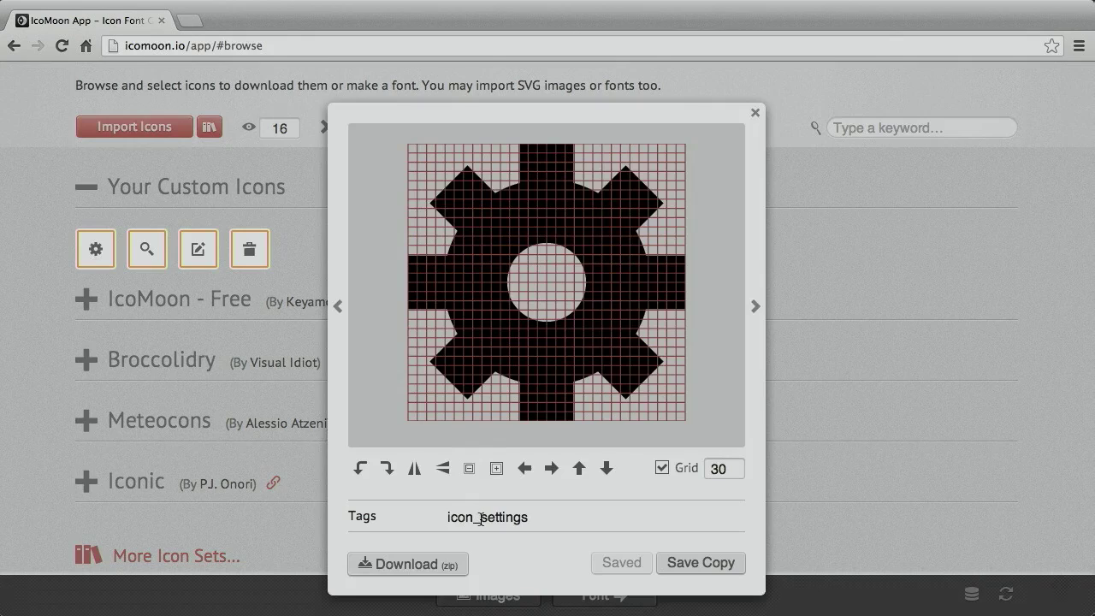
drag(480, 520, 432, 519)
key(BackSpace)
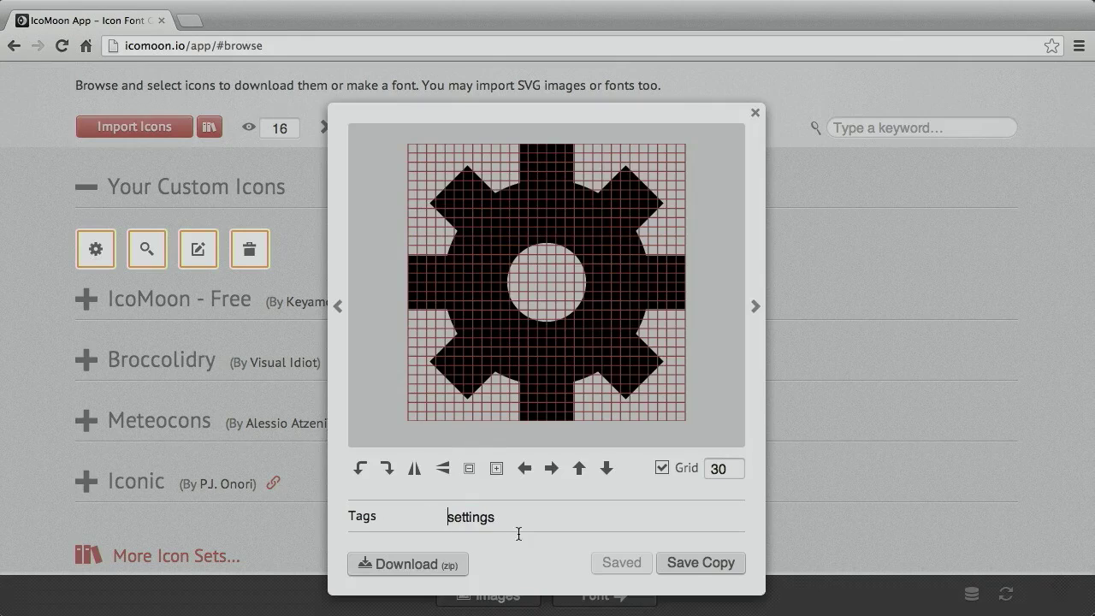
click(755, 307)
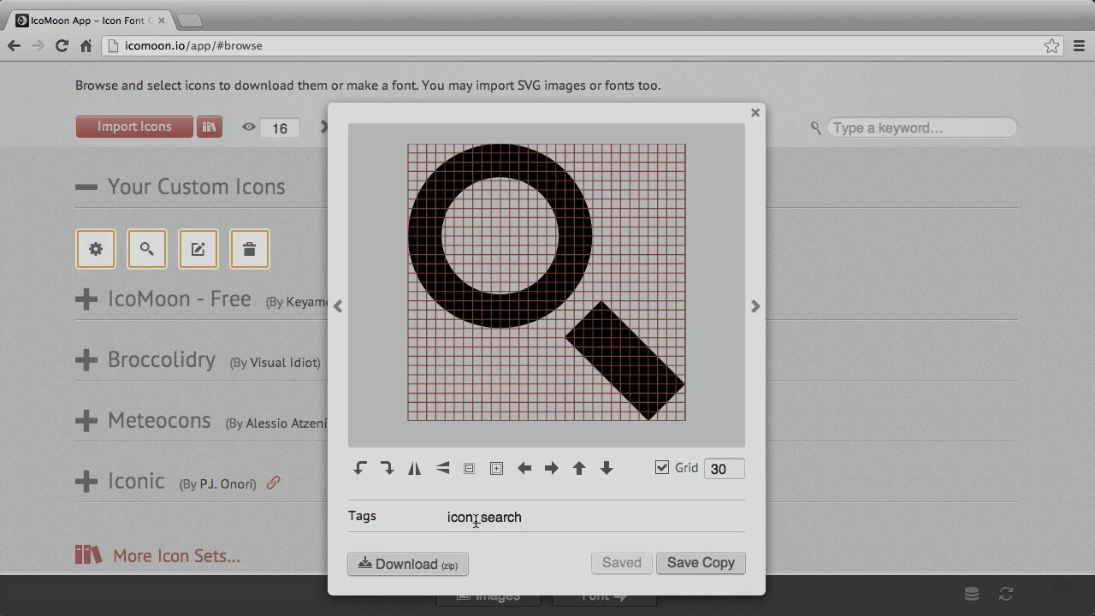
drag(481, 519, 427, 516)
key(BackSpace)
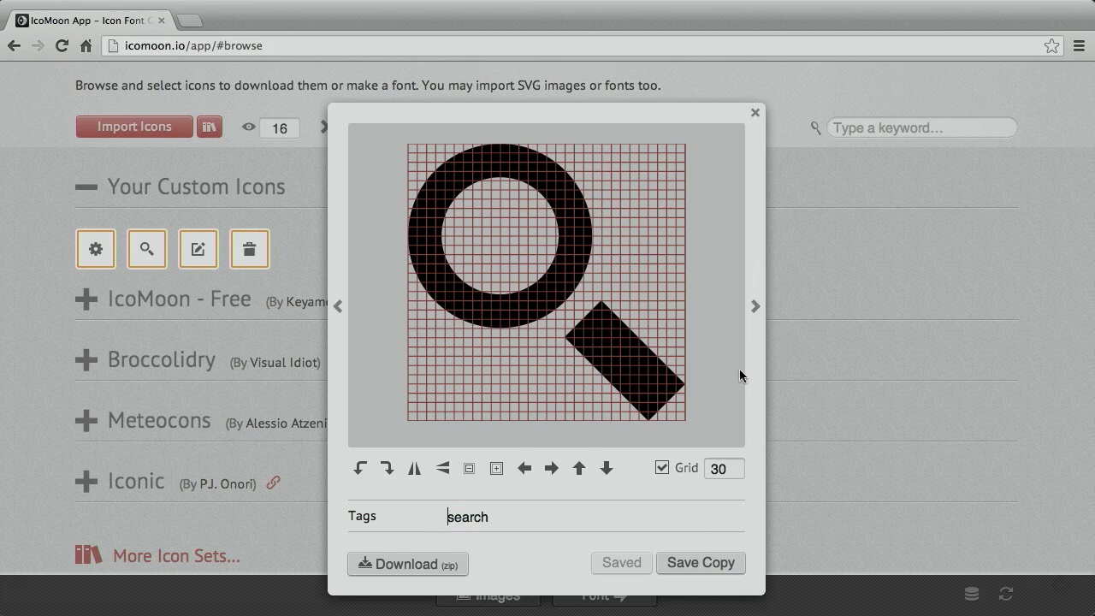
Change the pencil icon's tag to edit and shorten the trash can icon's tag to delete, finishing the icon editing.
click(756, 306)
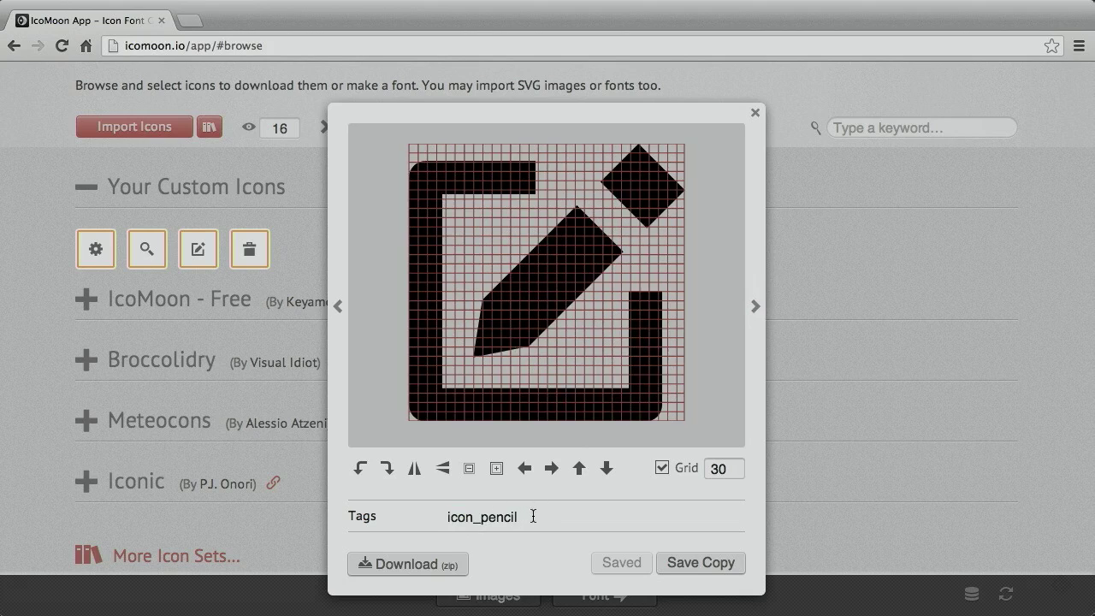
drag(533, 516, 362, 515)
text(edit)
click(756, 306)
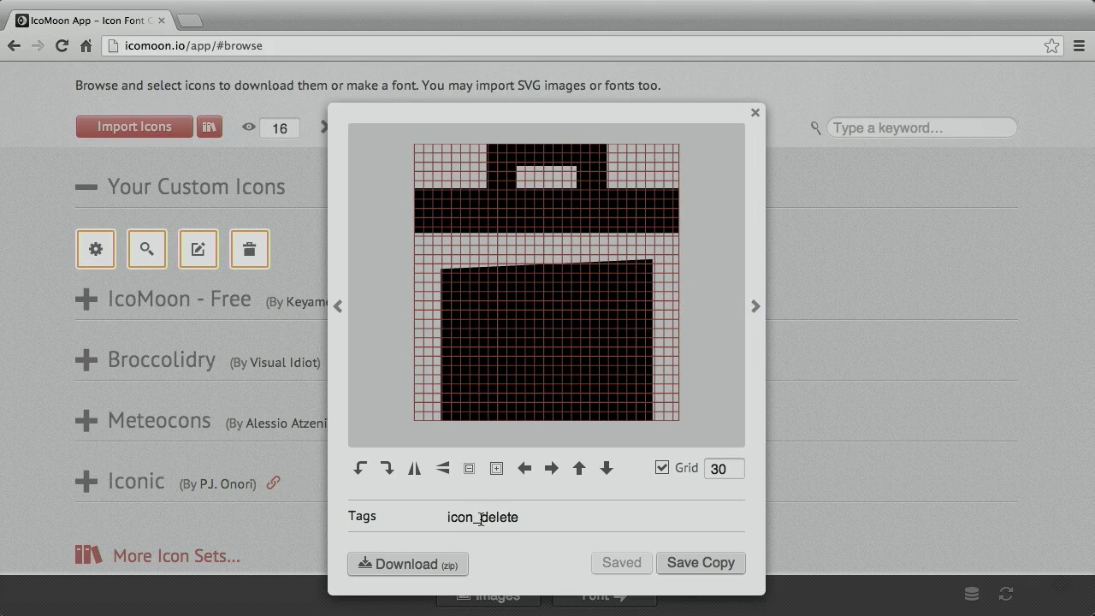
drag(480, 517, 435, 516)
key(BackSpace)
click(756, 114)
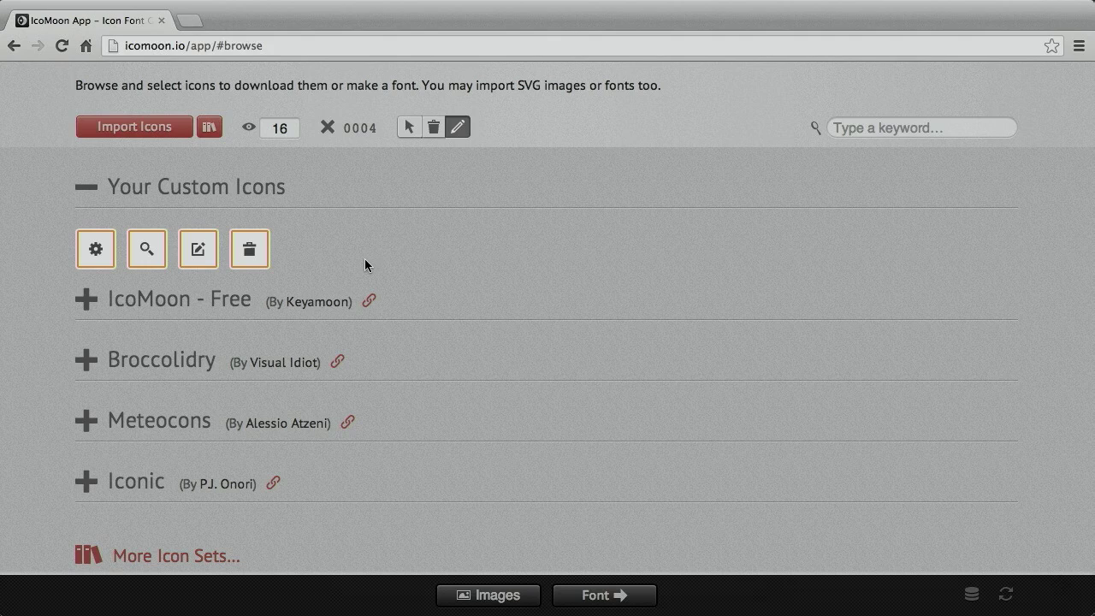
Proceed to font generation and set the preferences: name the font workshop-icons and clear the class prefix.
click(619, 597)
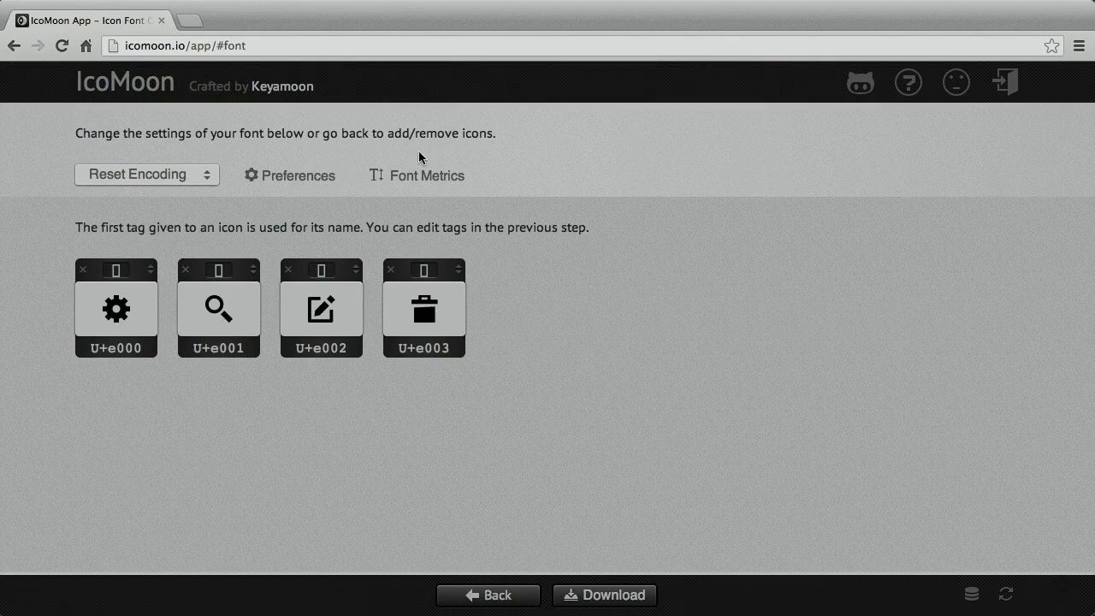
click(290, 179)
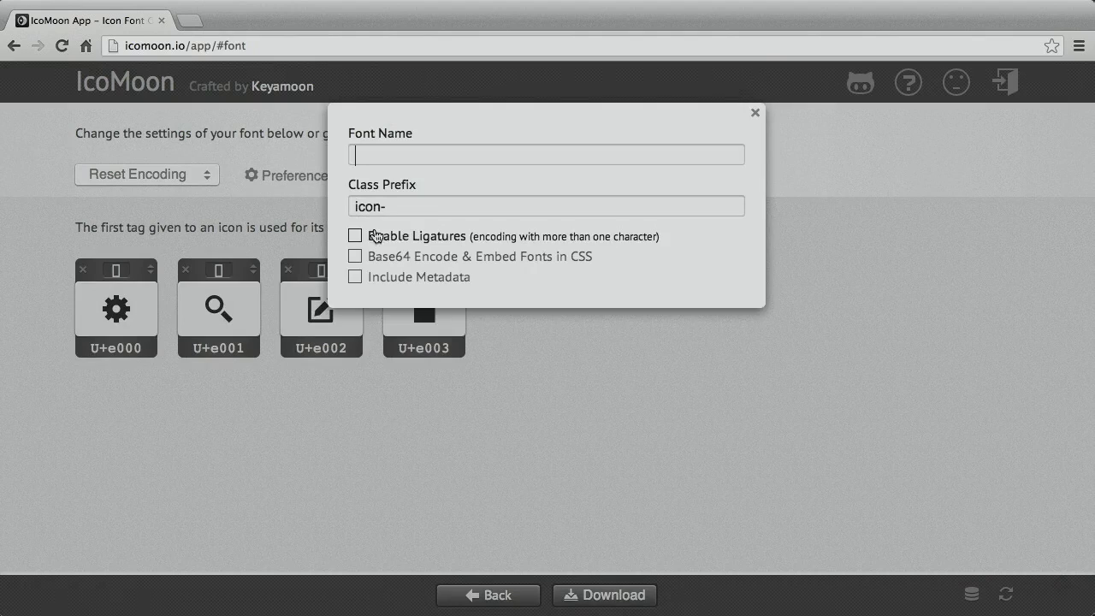
click(387, 206)
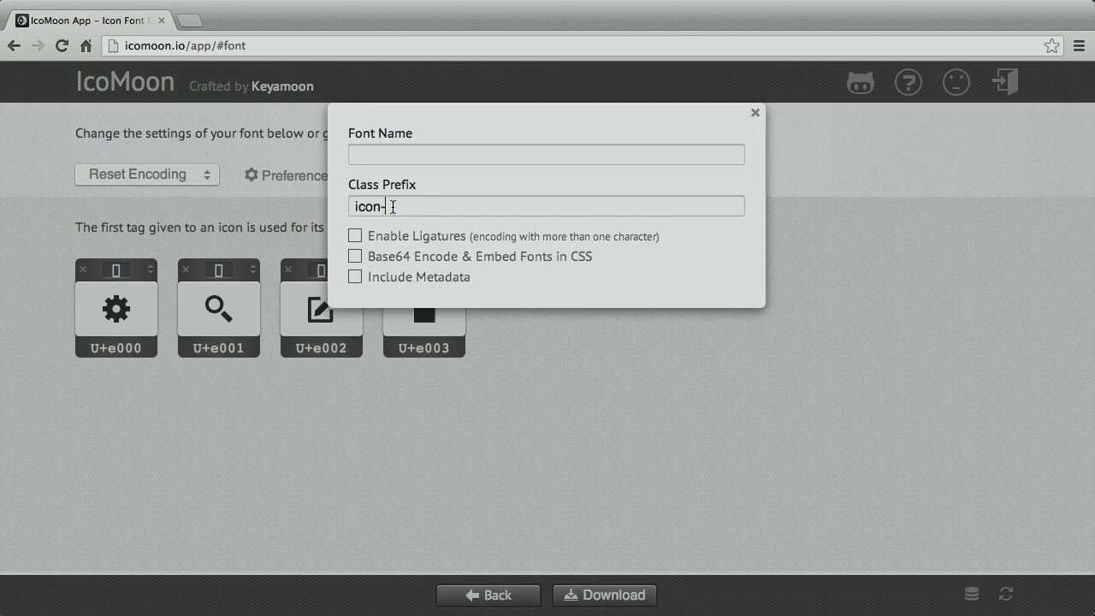
drag(387, 206, 354, 206)
key(BackSpace)
click(367, 150)
text(worksho)
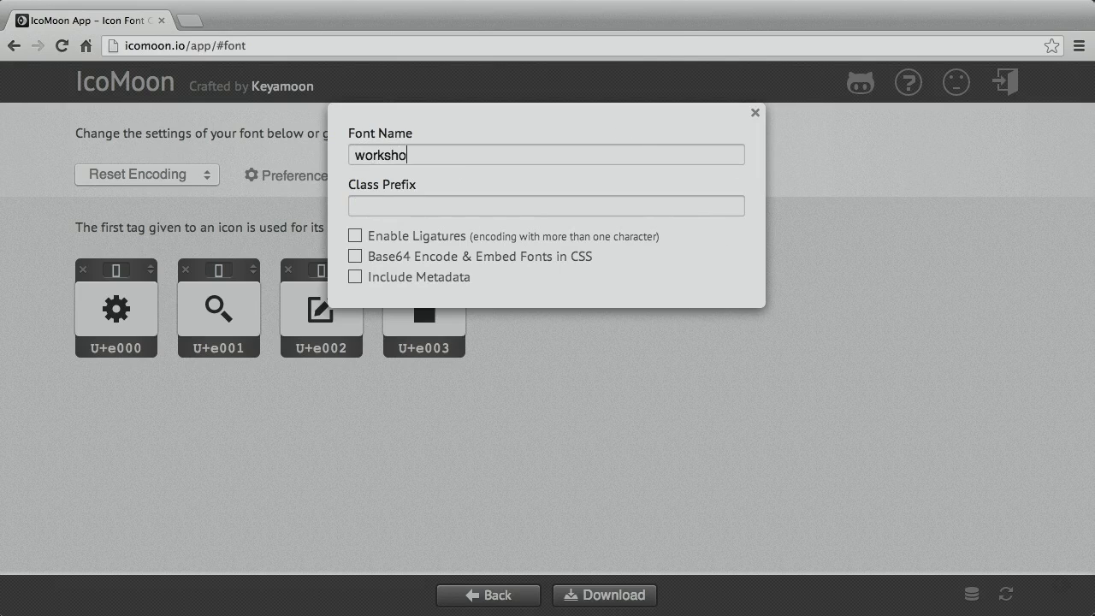
text(p-icons)
click(755, 114)
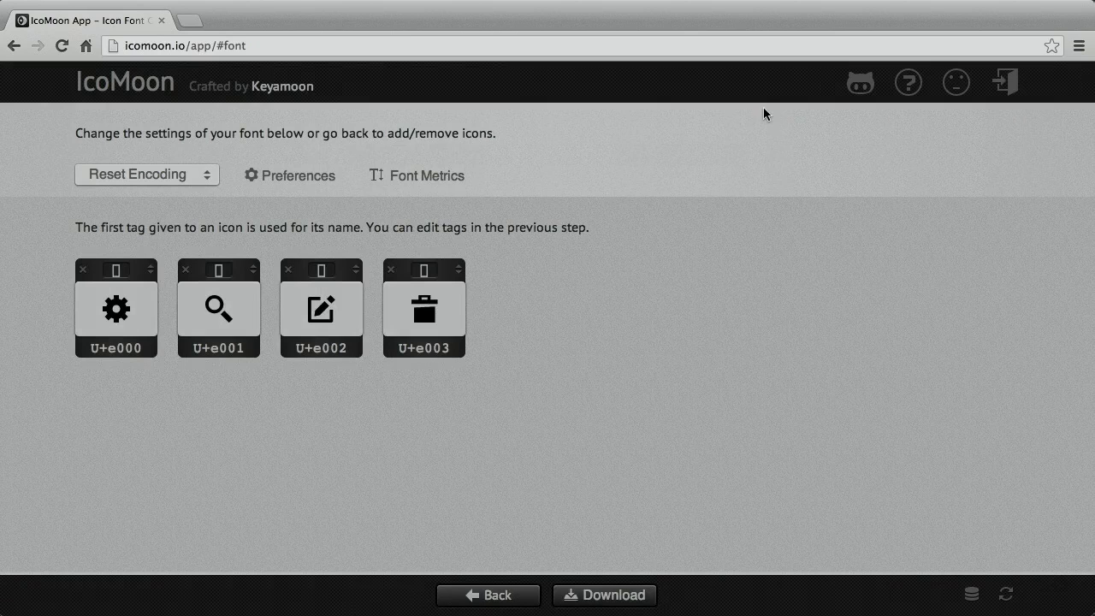
Download the font, extract workshop-icons39683.zip on the Desktop and open the extracted folder.
click(612, 596)
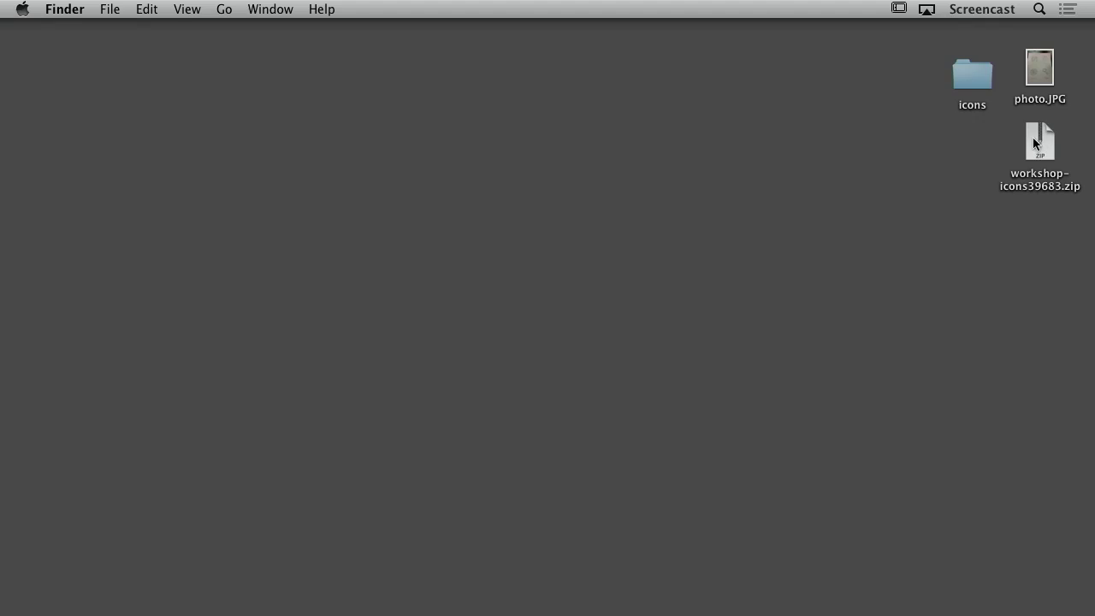
click(974, 79)
click(965, 181)
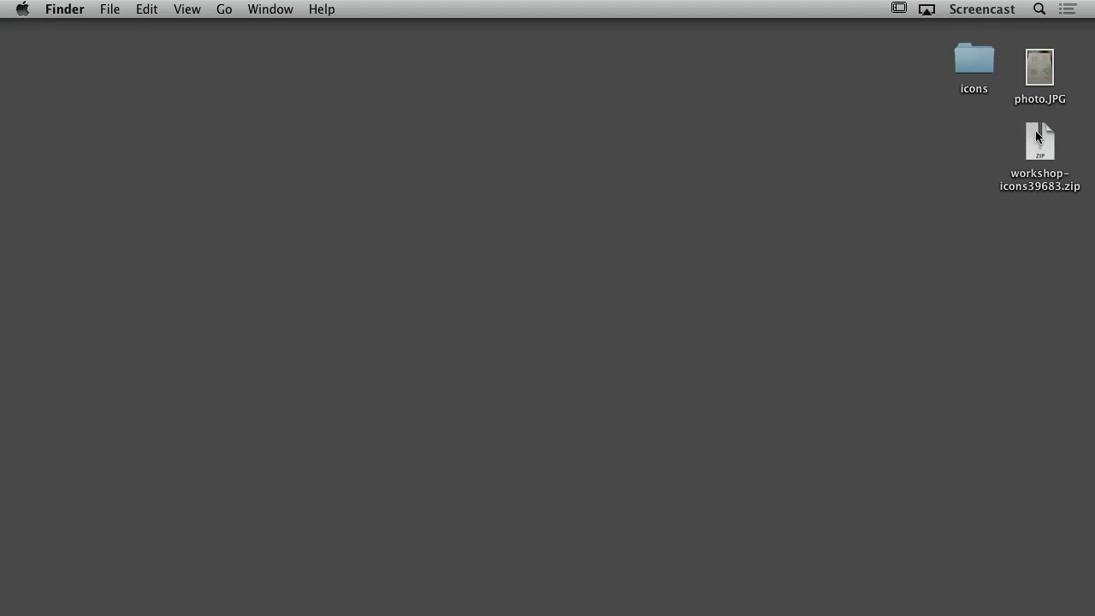
double_click(1036, 130)
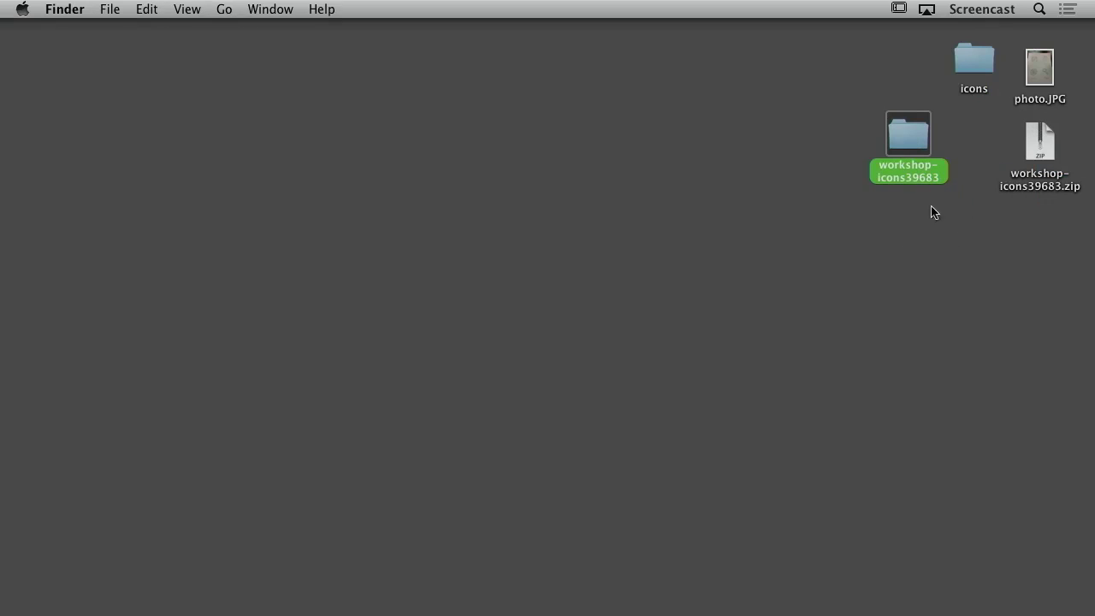
double_click(909, 139)
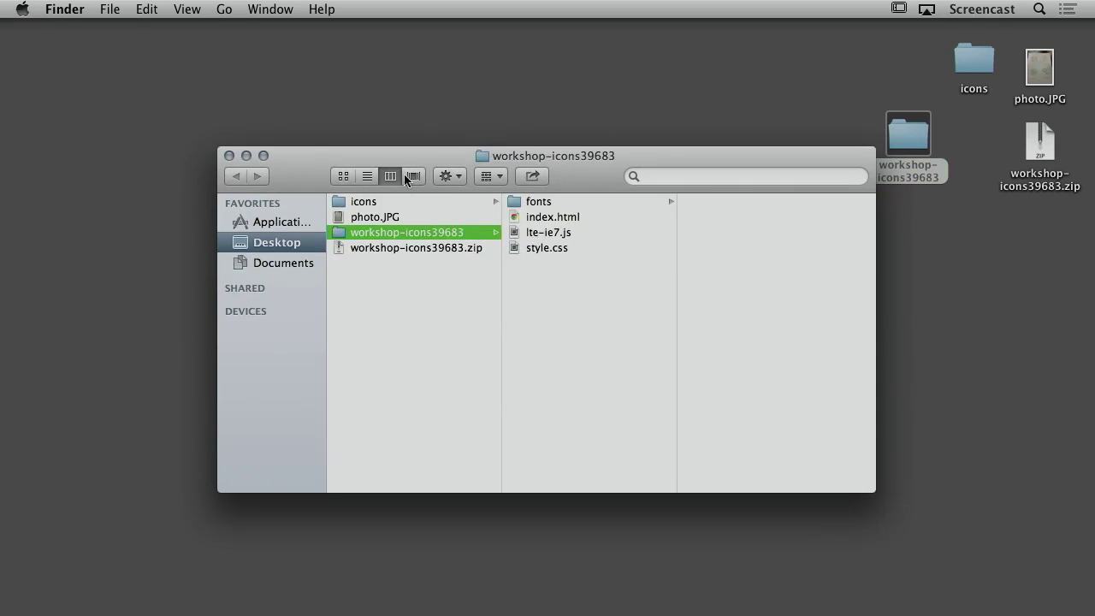
drag(380, 153, 333, 142)
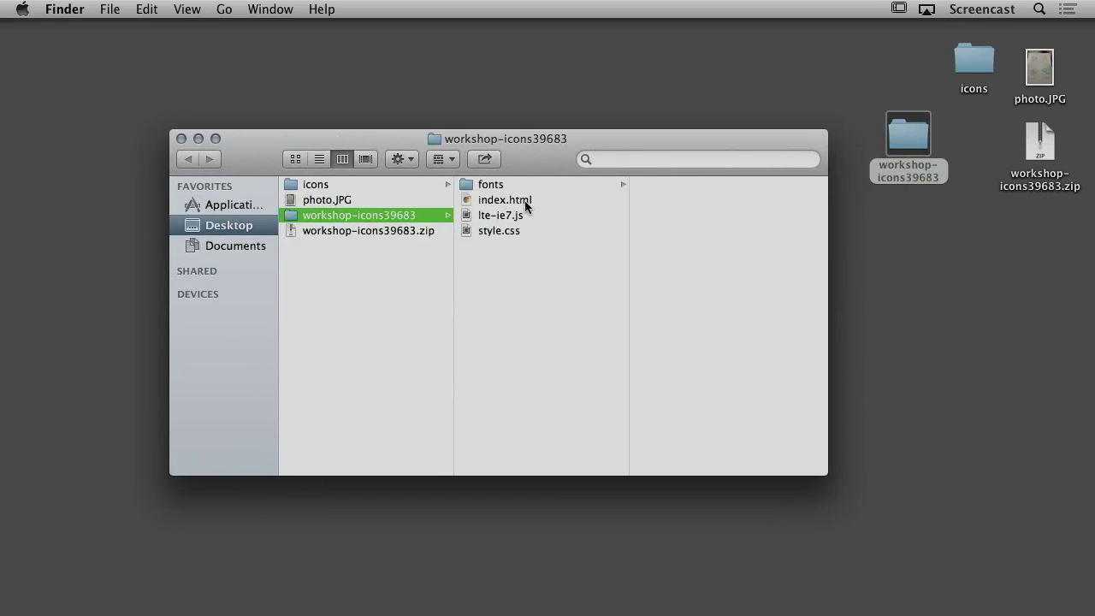
Open index.html from the workshop-icons39683 folder in Chrome to examine the font's glyphs and class names.
click(525, 204)
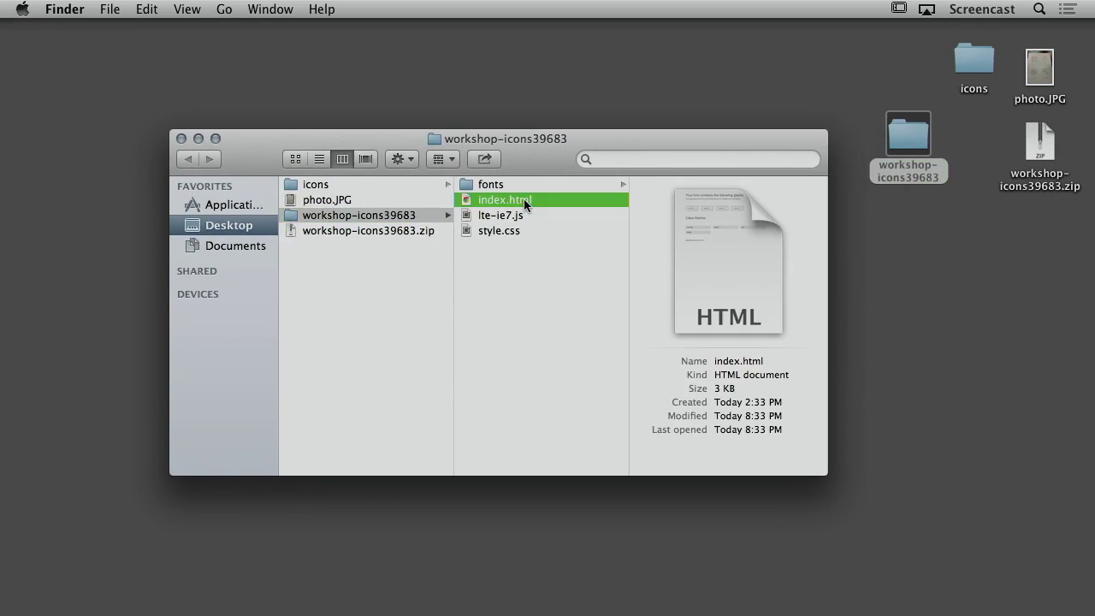
double_click(465, 200)
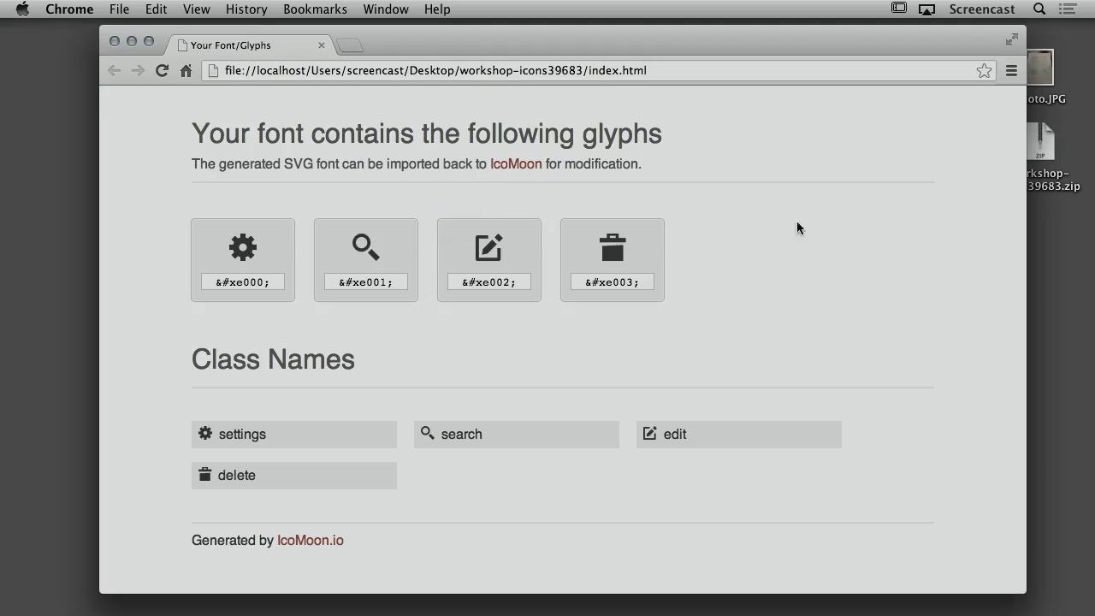
drag(473, 43, 433, 37)
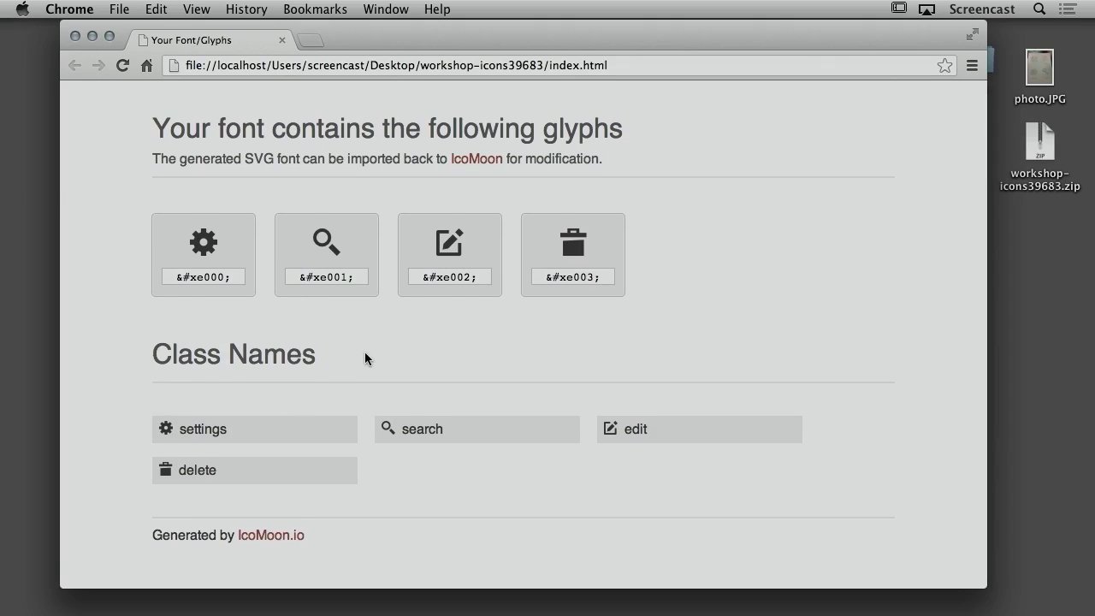
Switch to Sublime Text and examine the icon spans under Class Names in index.html.
click(75, 38)
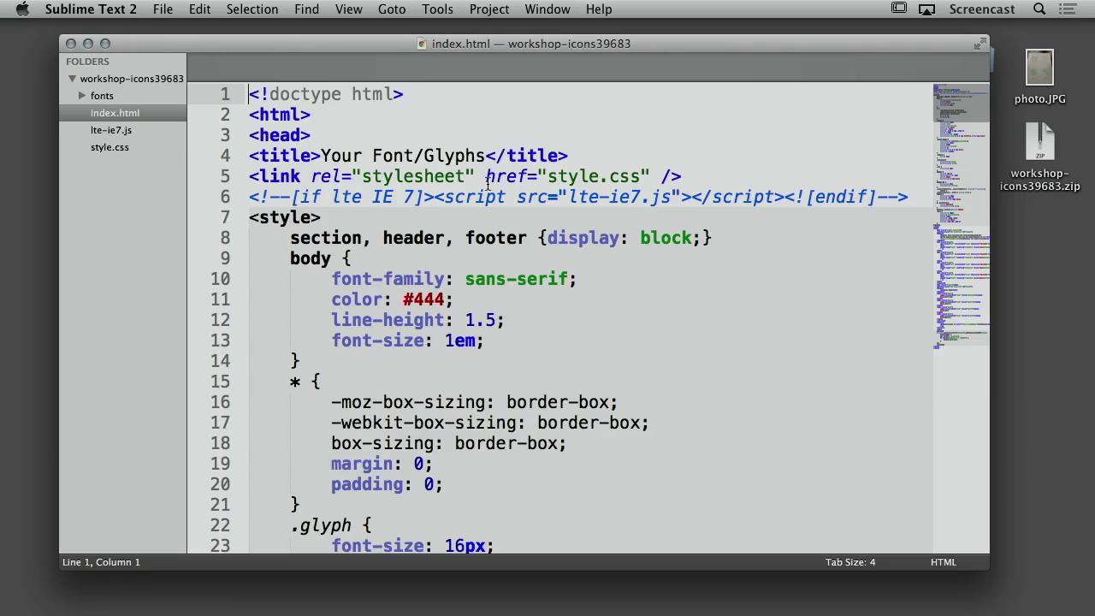
scroll(493, 183, down, 4)
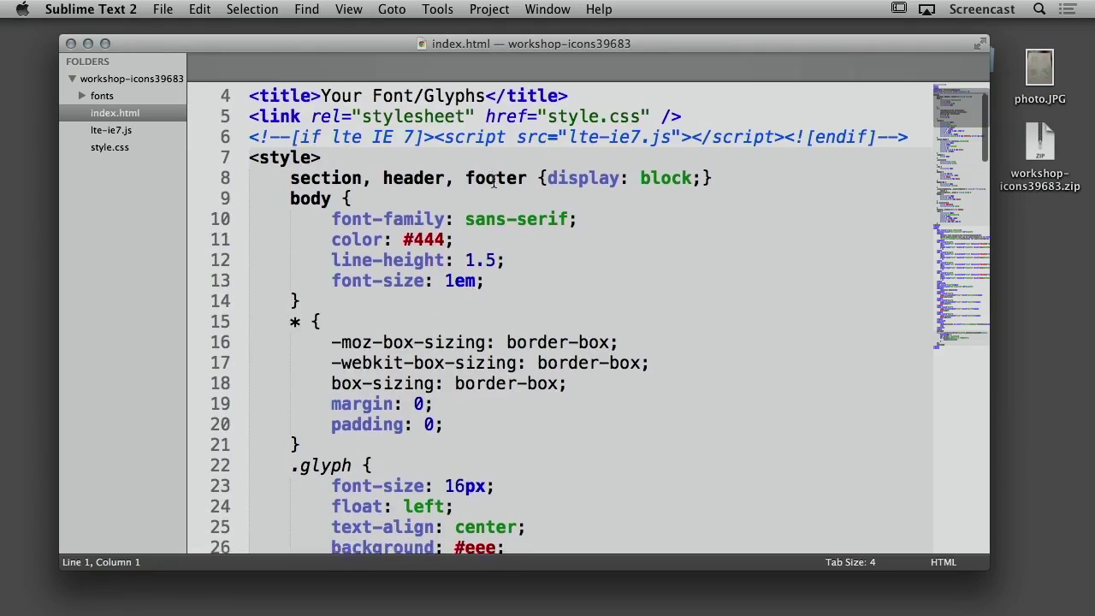
scroll(495, 181, down, 20)
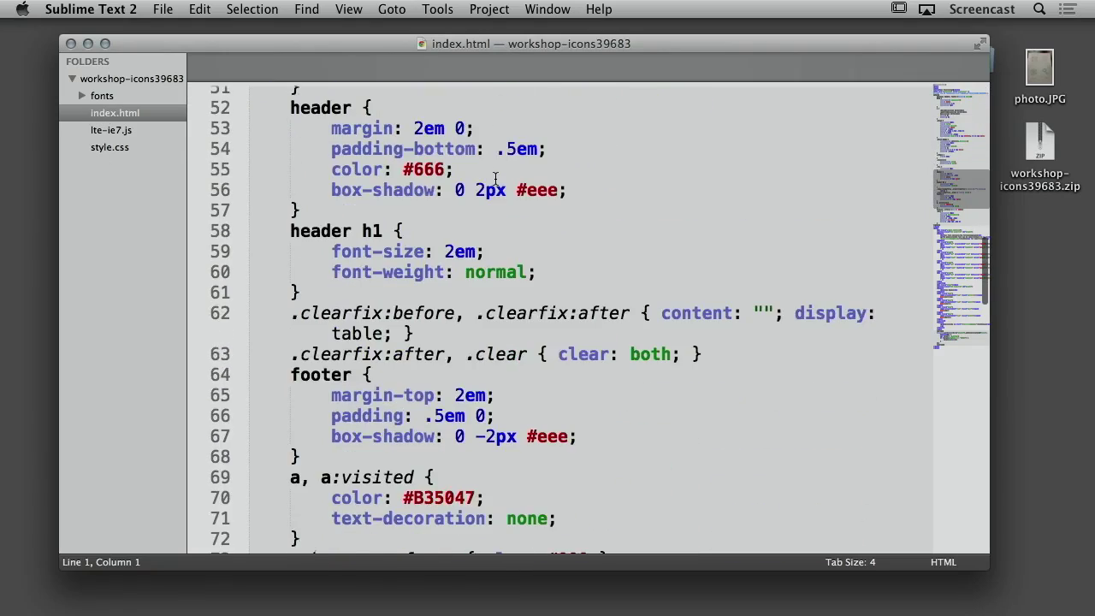
scroll(494, 179, down, 15)
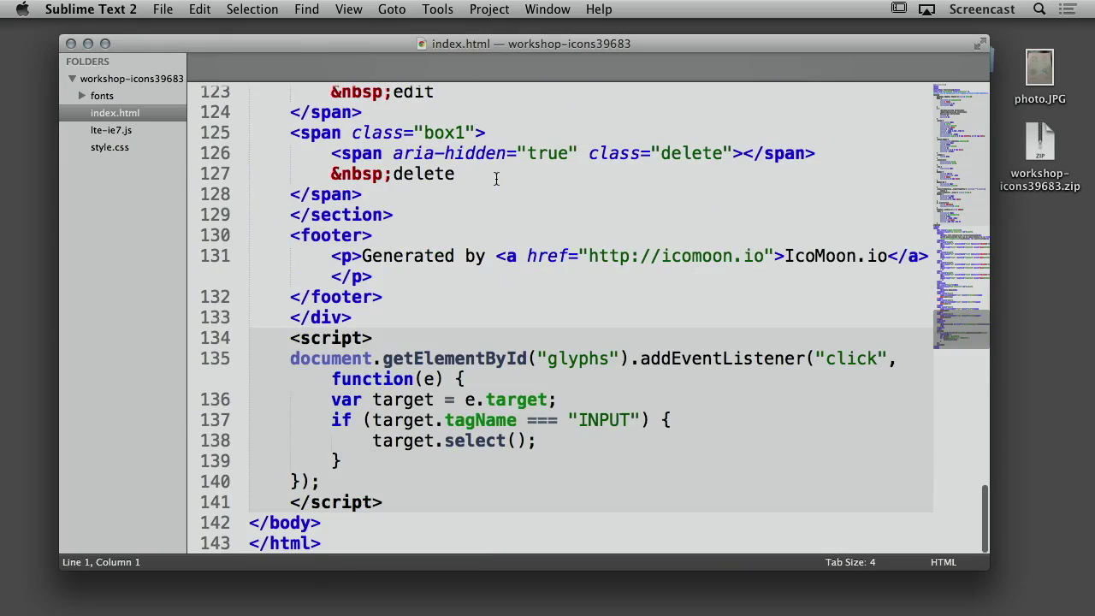
scroll(442, 283, up, 4)
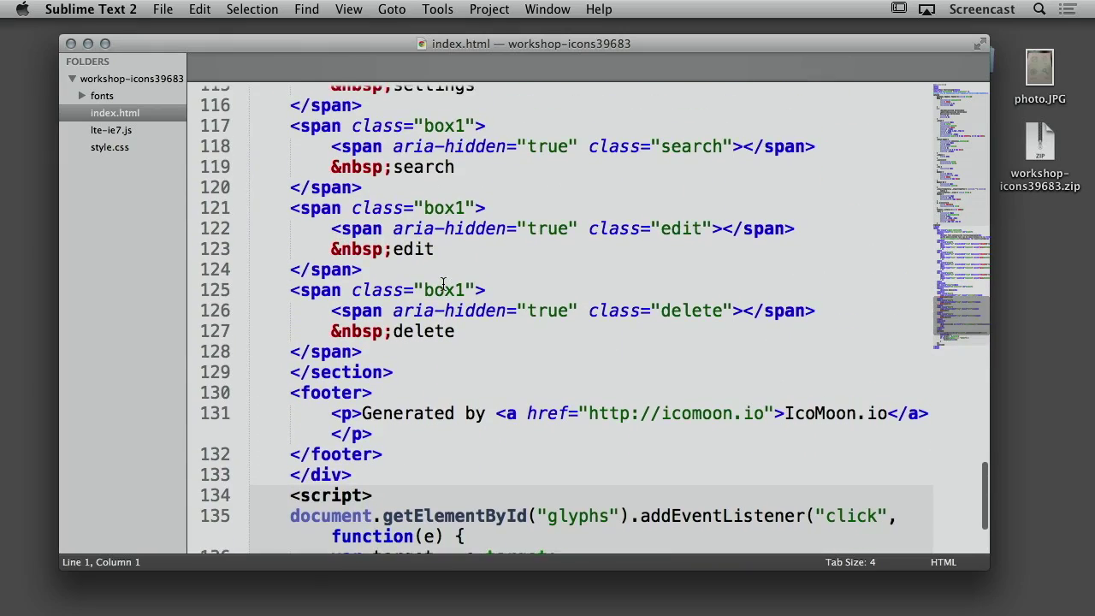
scroll(442, 283, up, 2)
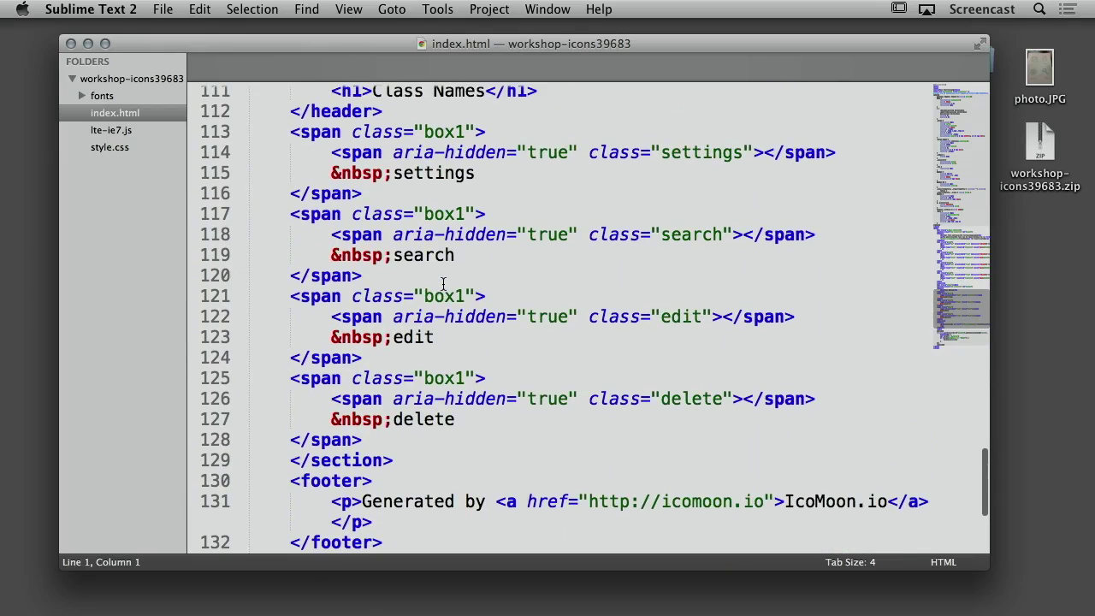
click(590, 317)
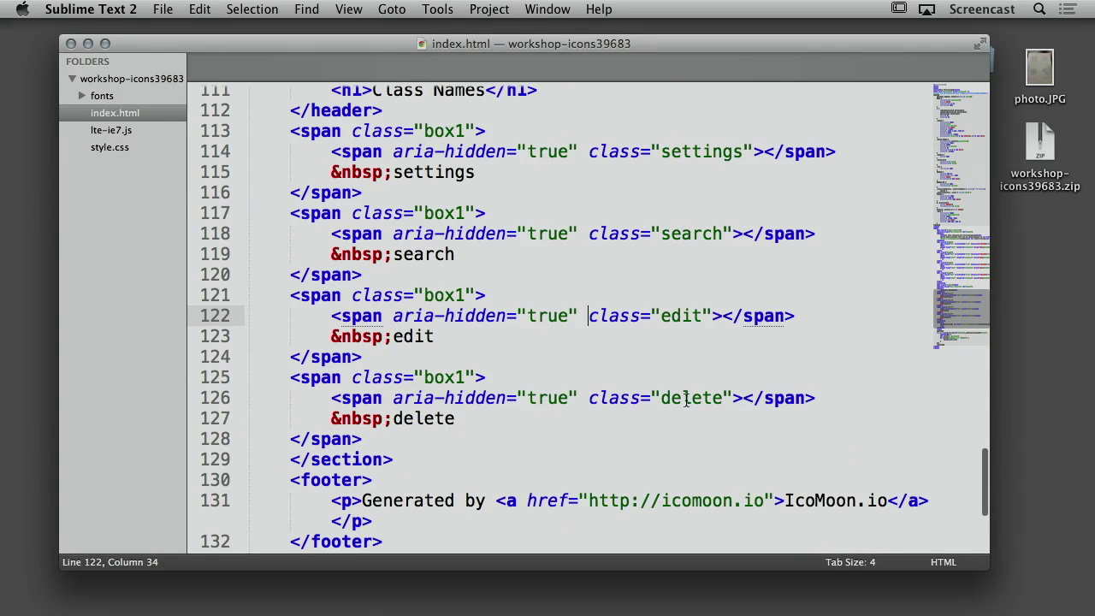
text(f)
Compare the icon labels on Chrome's preview page with the delete span's text in Sublime Text's index.html.
key(super+Tab)
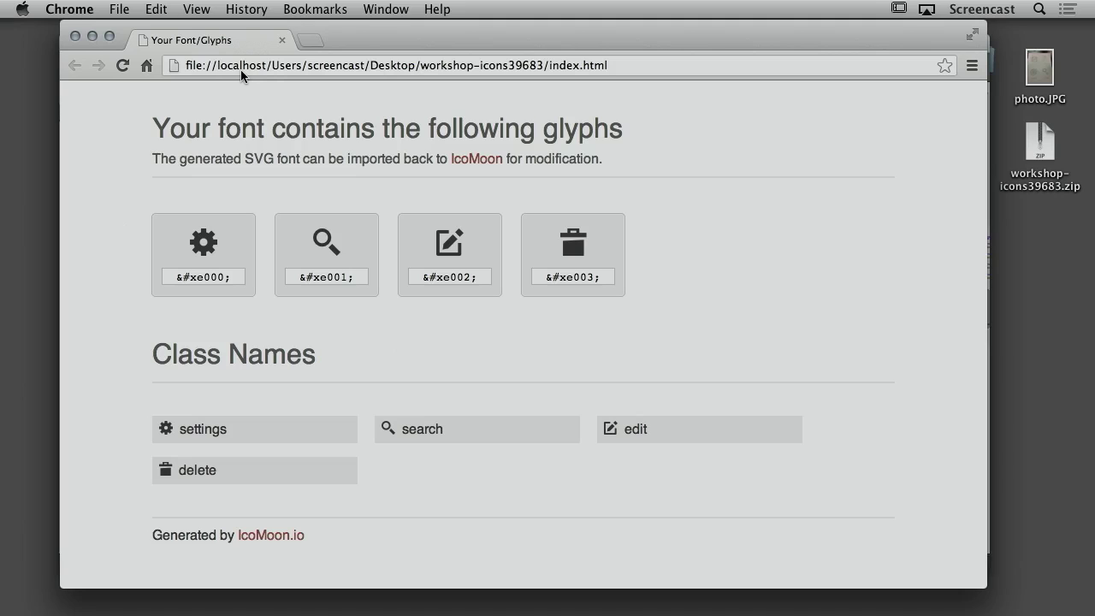
drag(381, 32, 667, 32)
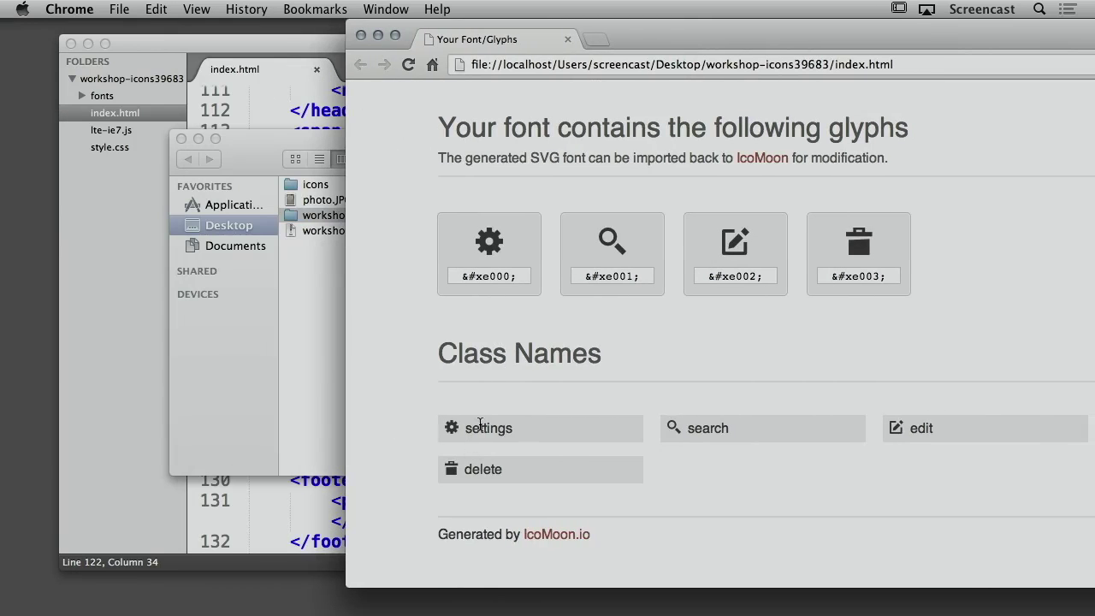
click(268, 79)
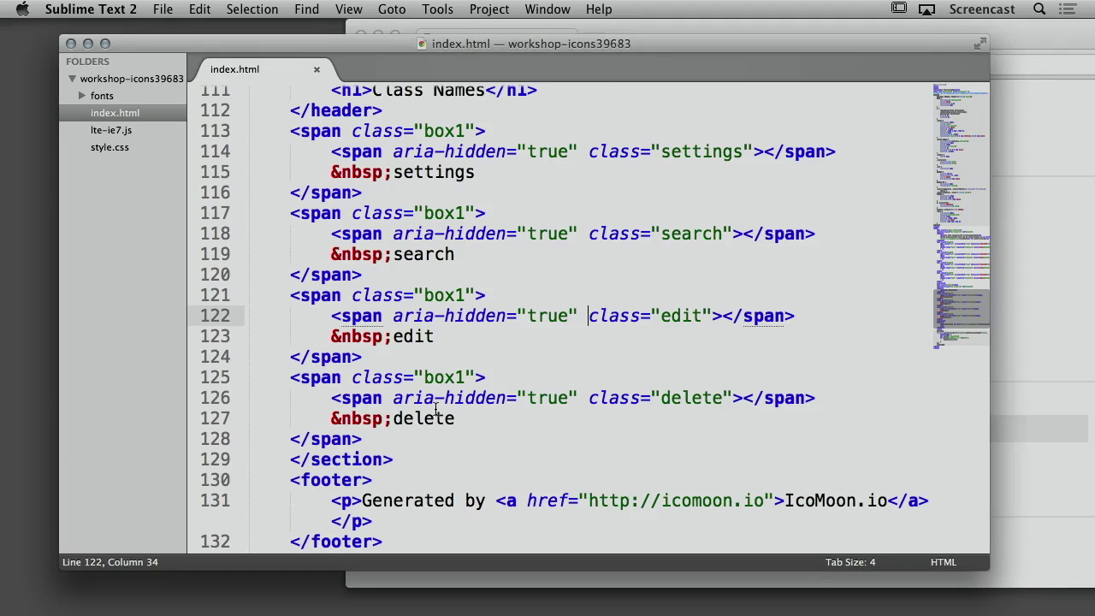
drag(332, 419, 456, 421)
click(395, 420)
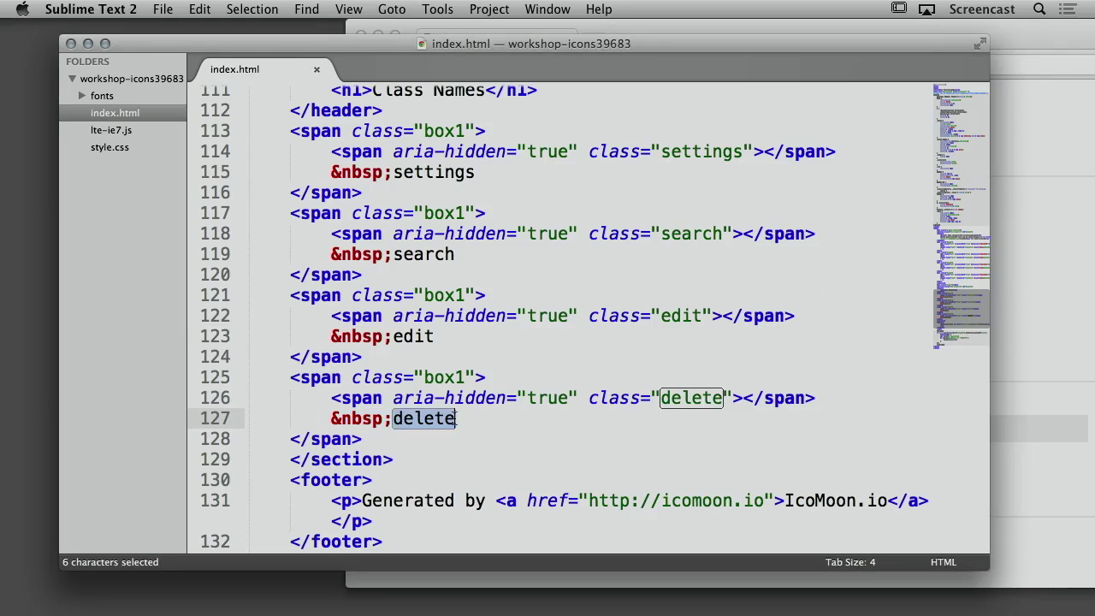
key(super+Tab)
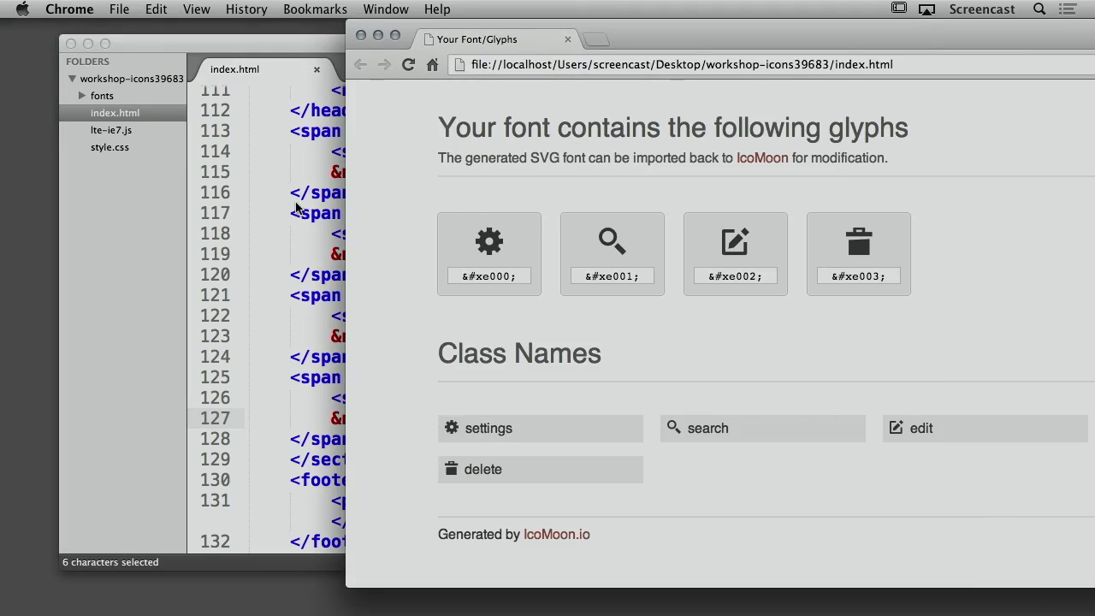
key(super+Tab)
Examine the glyph markup in index.html, highlighting the data-icon attribute with the value &#xe002;.
scroll(371, 247, up, 5)
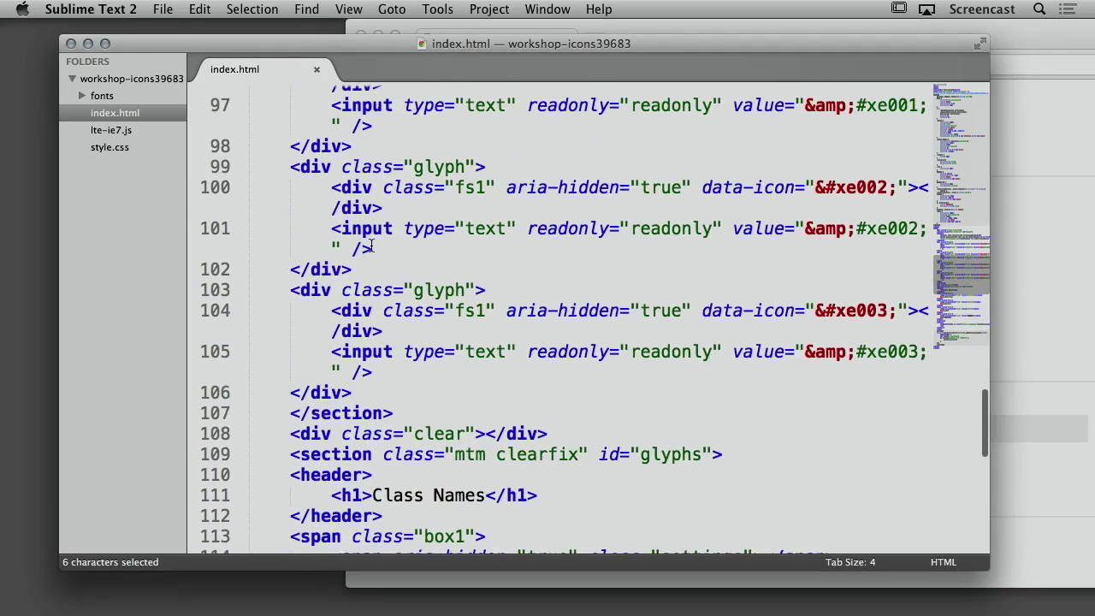
scroll(373, 254, up, 2)
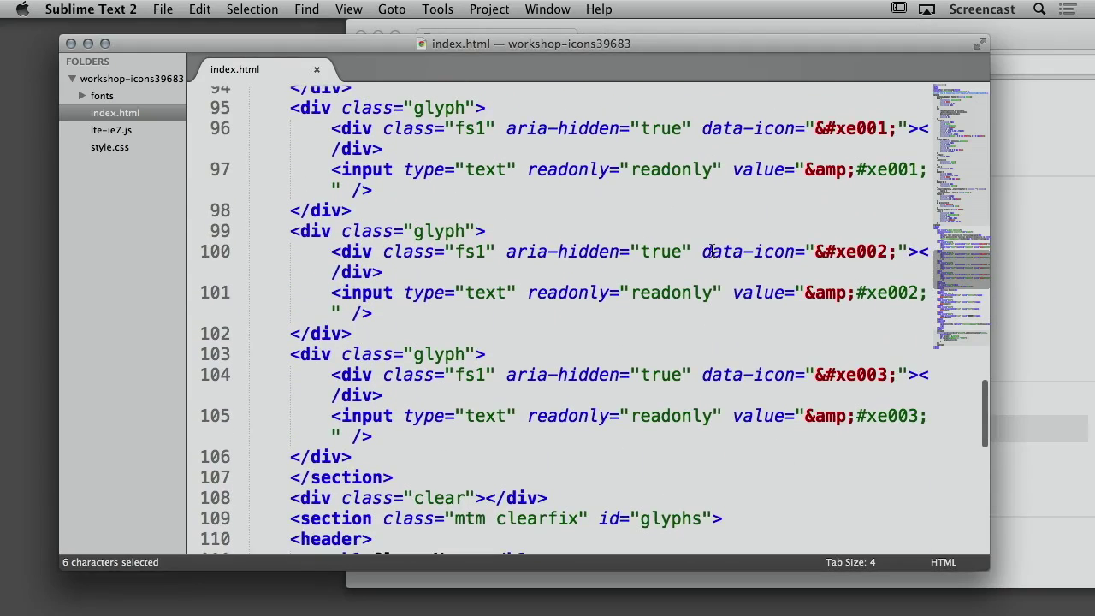
drag(704, 252, 908, 254)
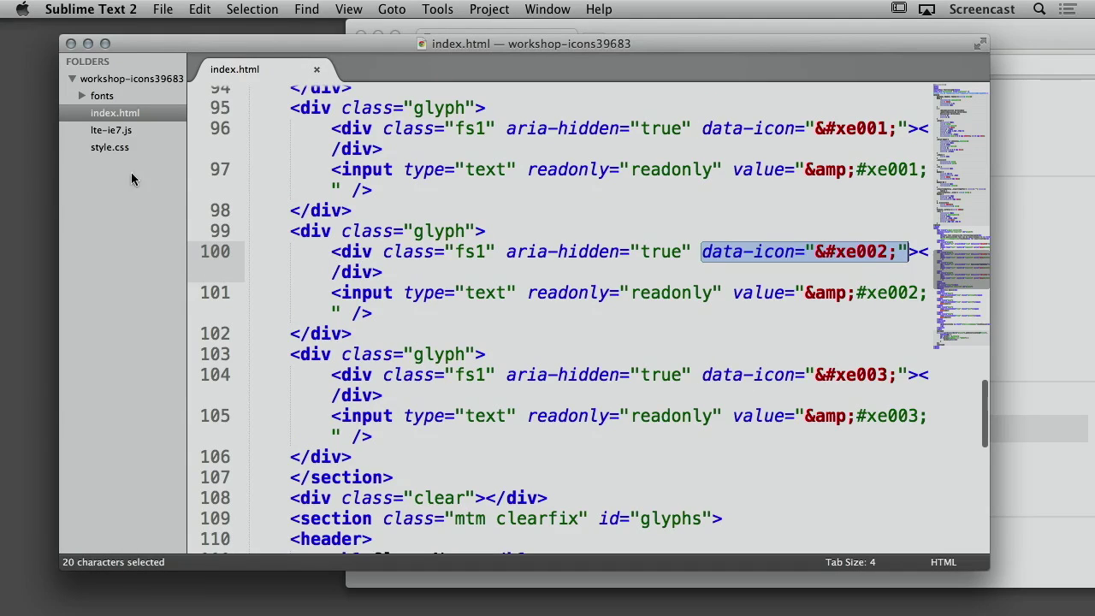
Open style.css and examine the data attribute rule, highlighting its [data-icon] selector and before pseudo-element.
click(120, 149)
scroll(497, 216, down, 1)
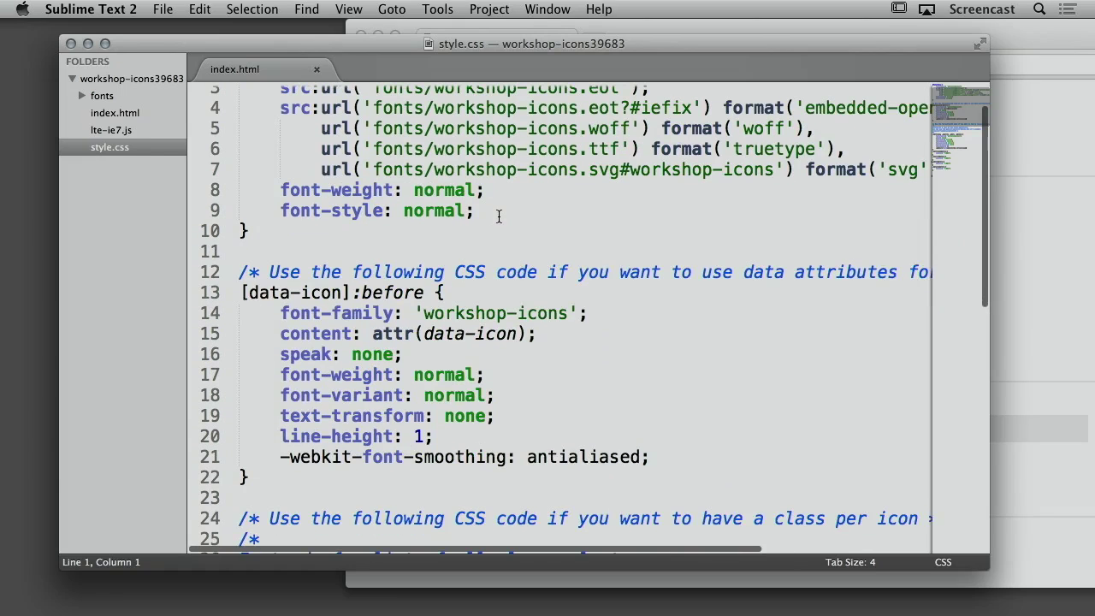
drag(243, 292, 356, 293)
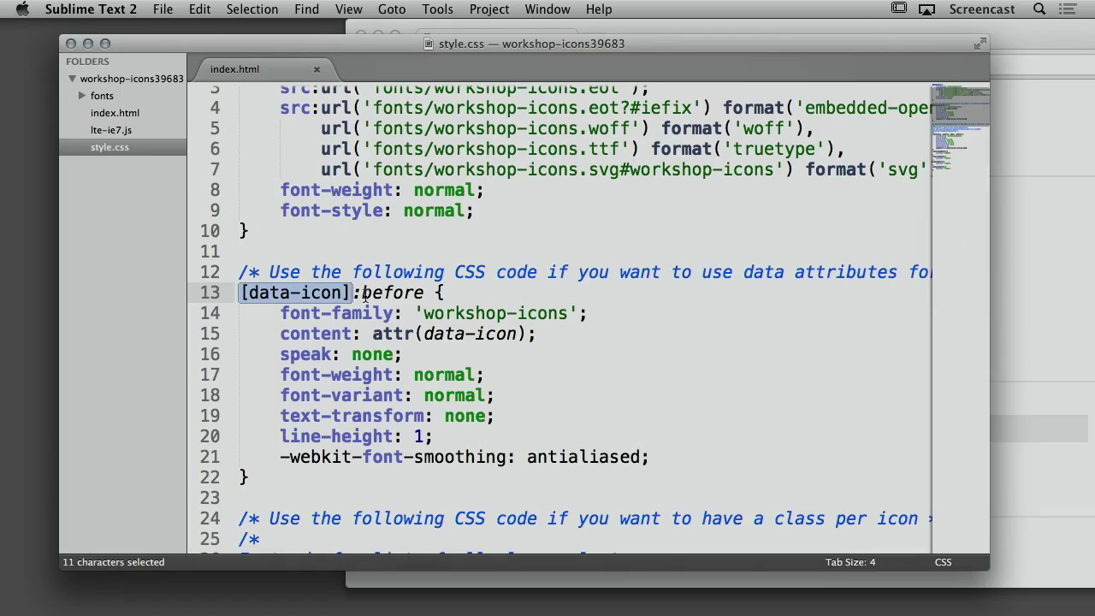
drag(360, 292, 423, 293)
scroll(423, 292, down, 1)
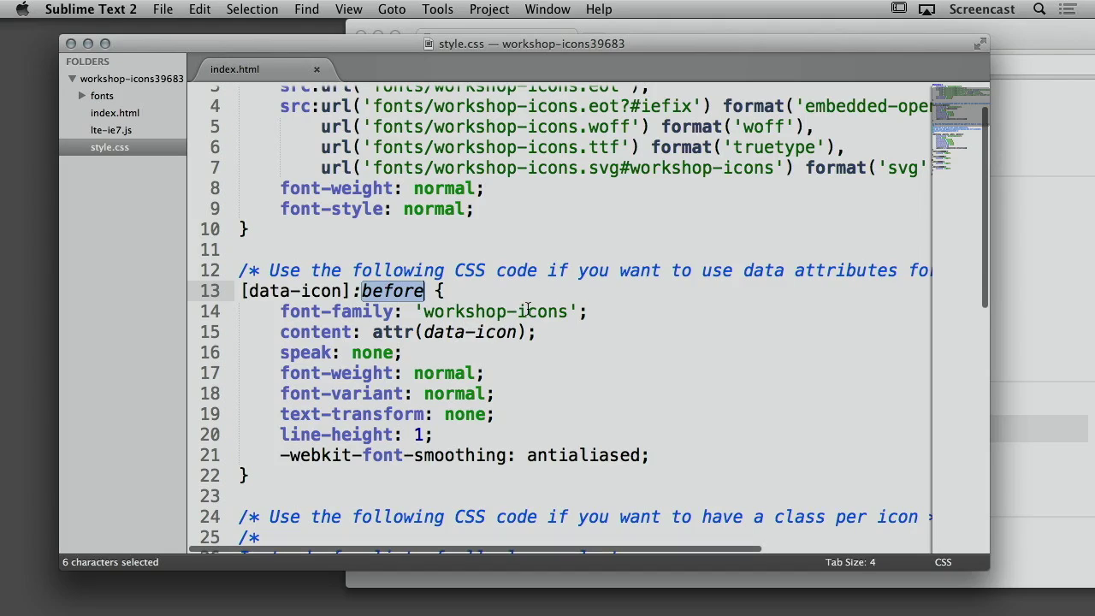
Examine the per-icon class rules in style.css and highlight the .settings selector of its before rule.
scroll(524, 311, down, 10)
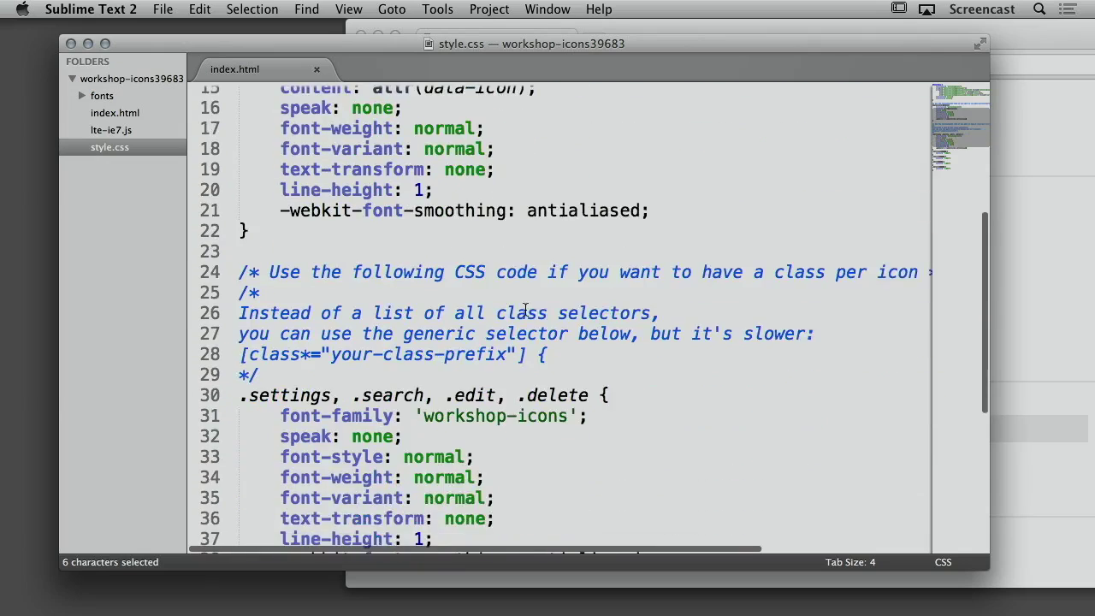
scroll(527, 309, down, 1)
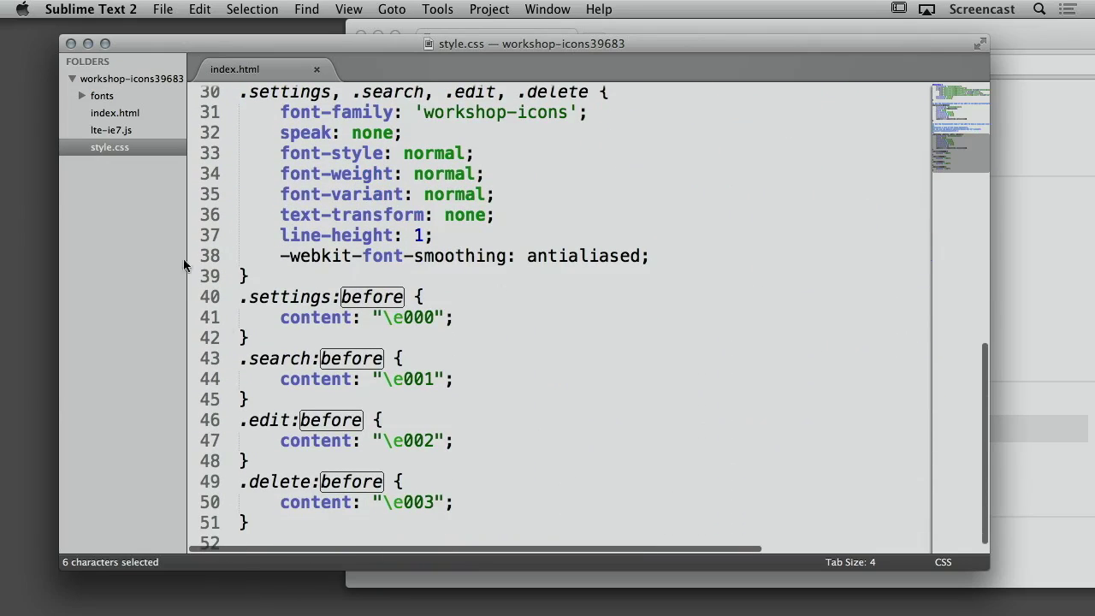
click(240, 296)
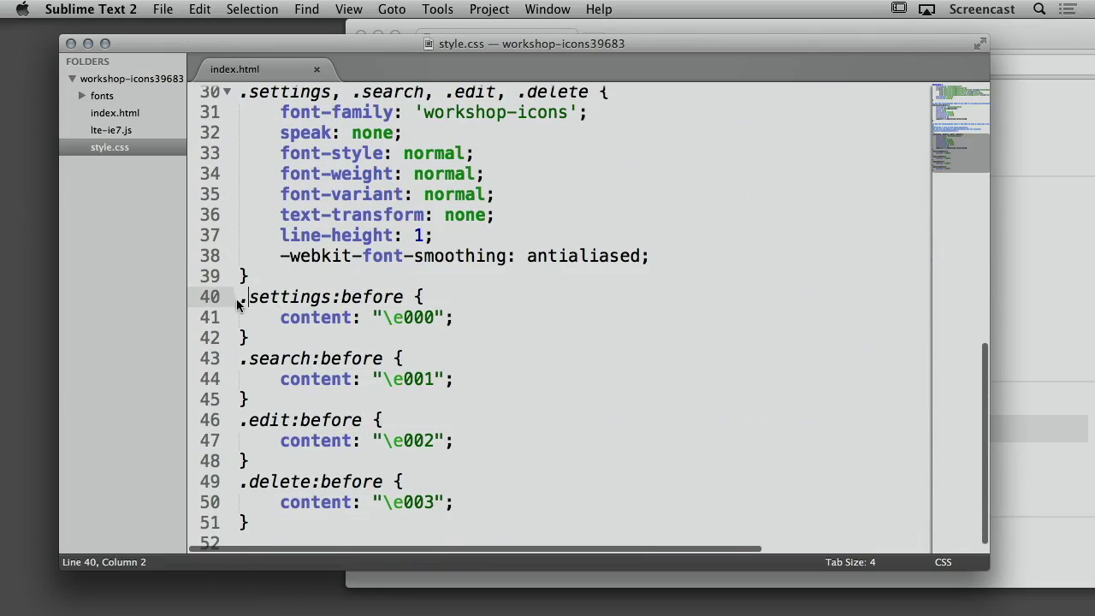
drag(239, 297, 332, 297)
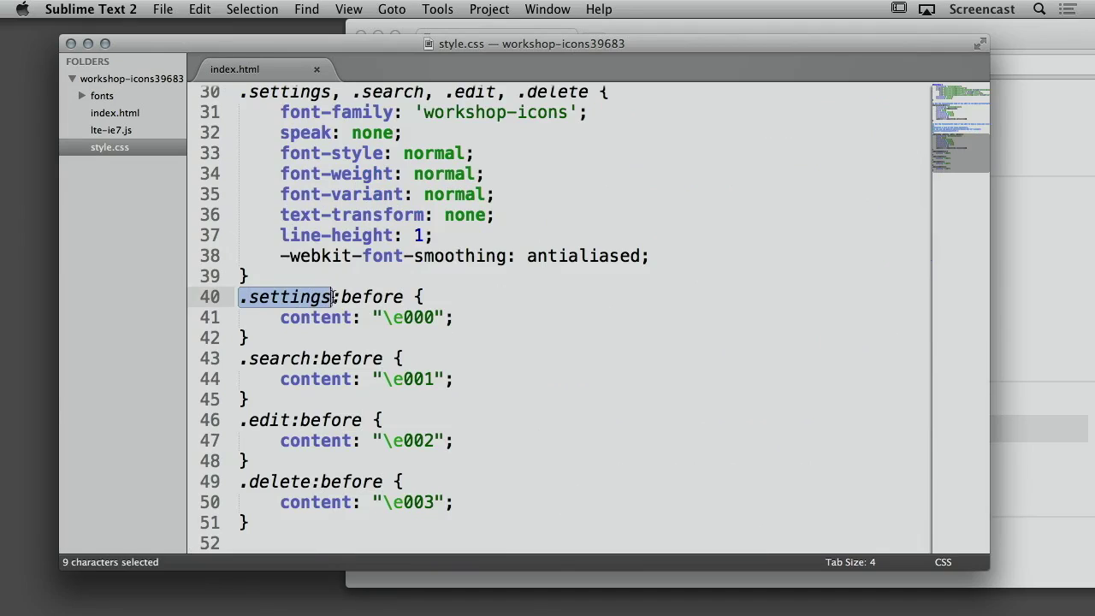